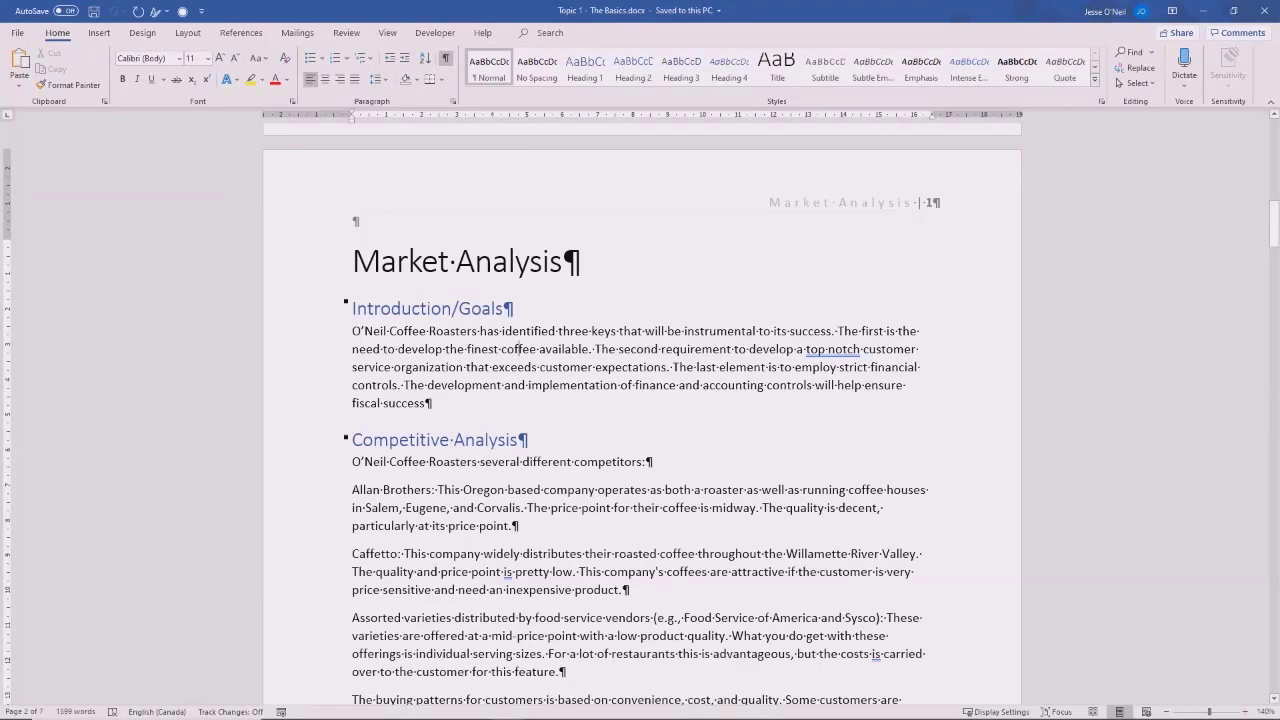
- Look through the Market Analysis and Our Brand sections of the finished document and close it
scroll(640, 400, "down", 6)
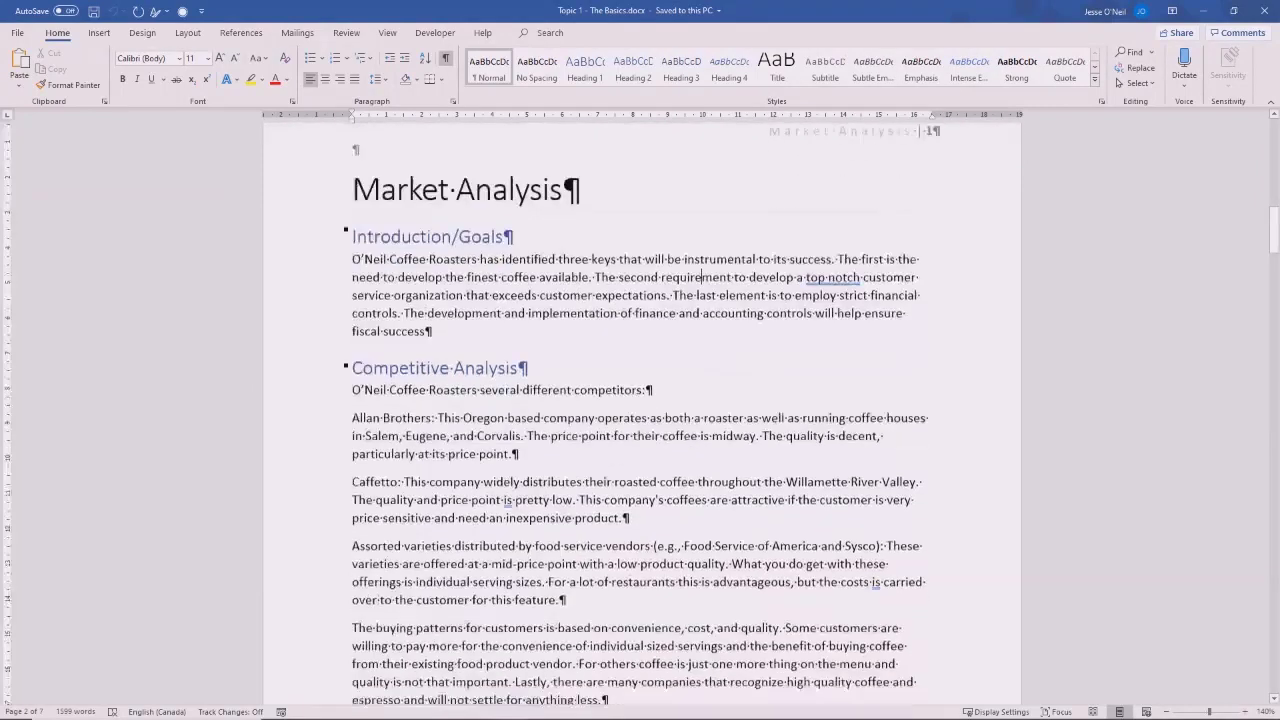
scroll(640, 400, "down", 7)
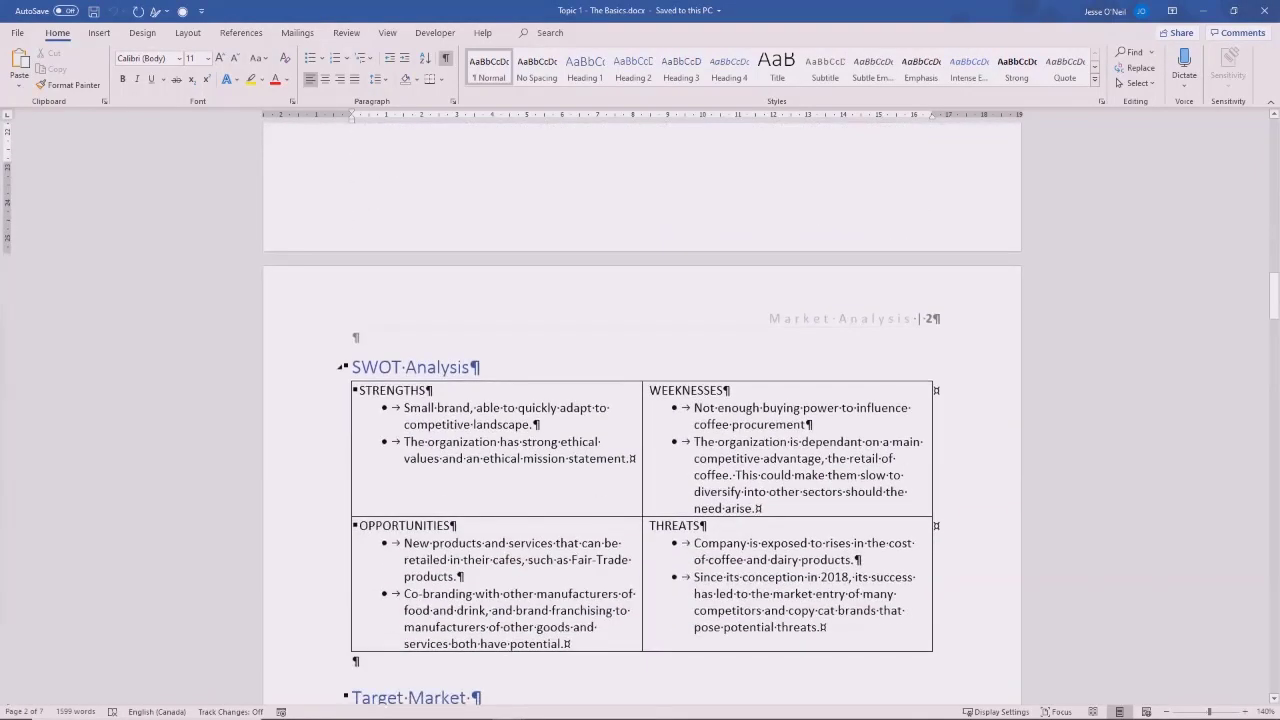
scroll(640, 400, "down", 6)
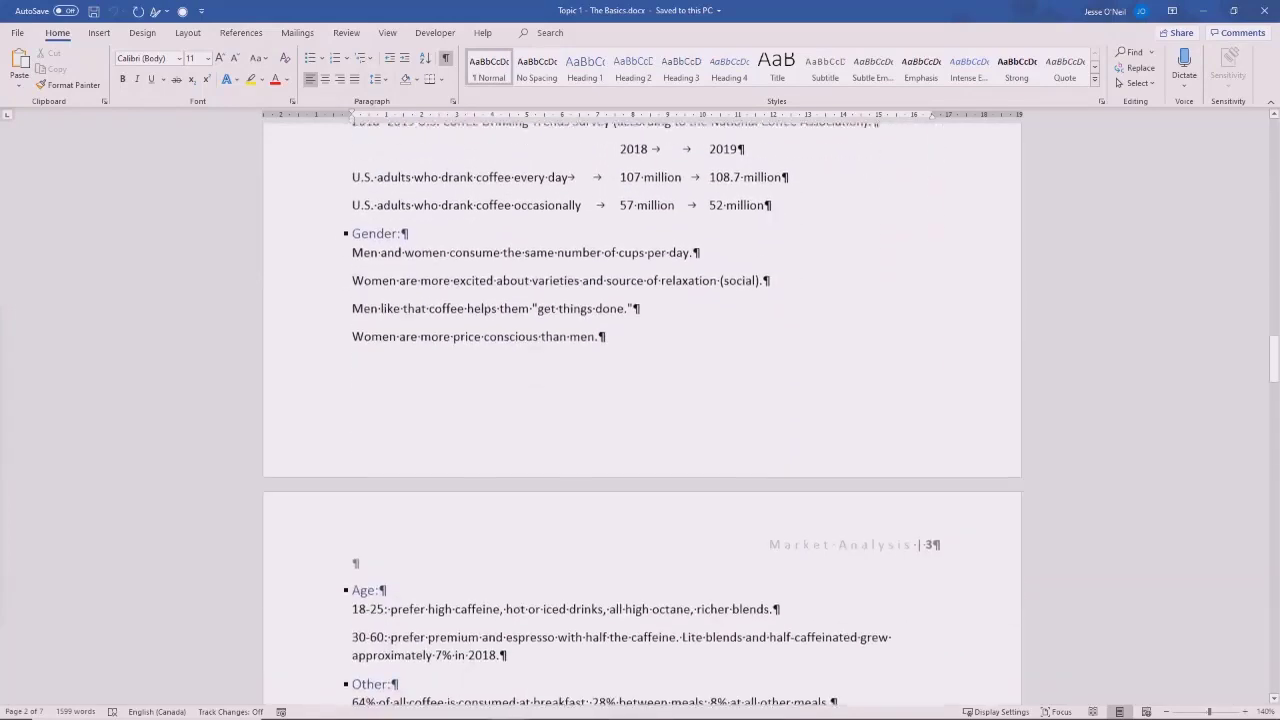
scroll(640, 400, "down", 3)
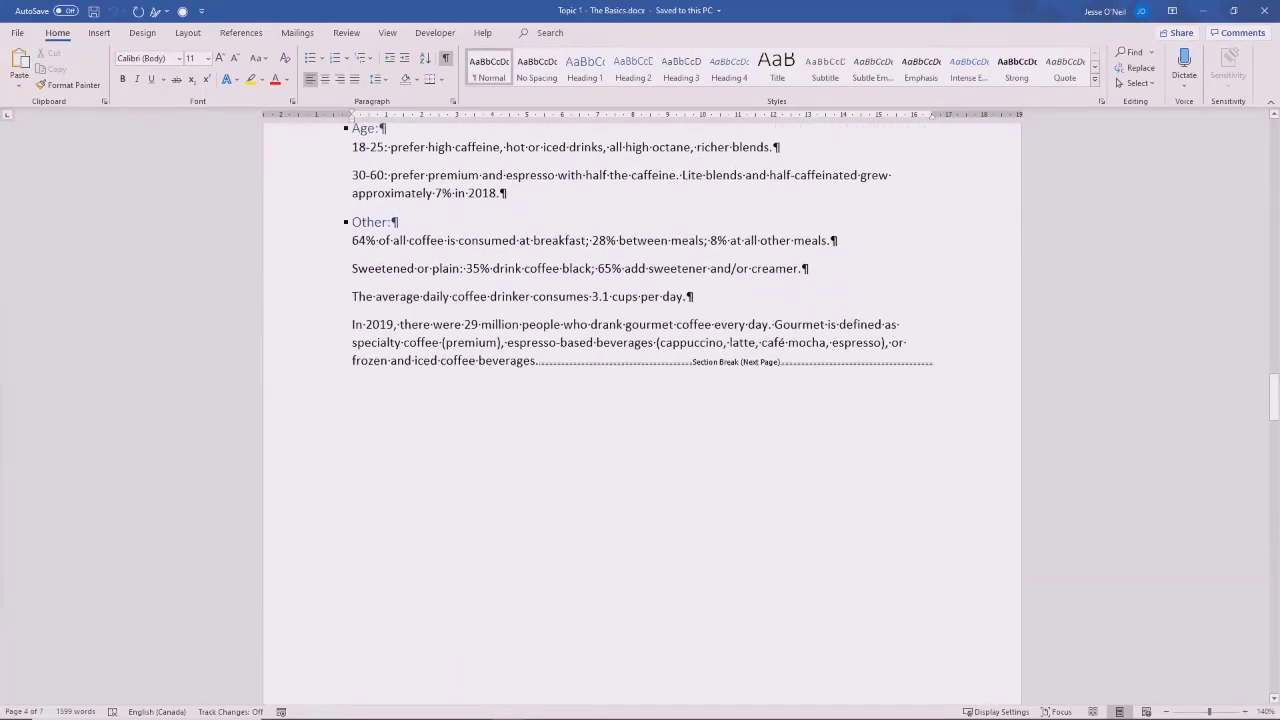
scroll(640, 400, "down", 9)
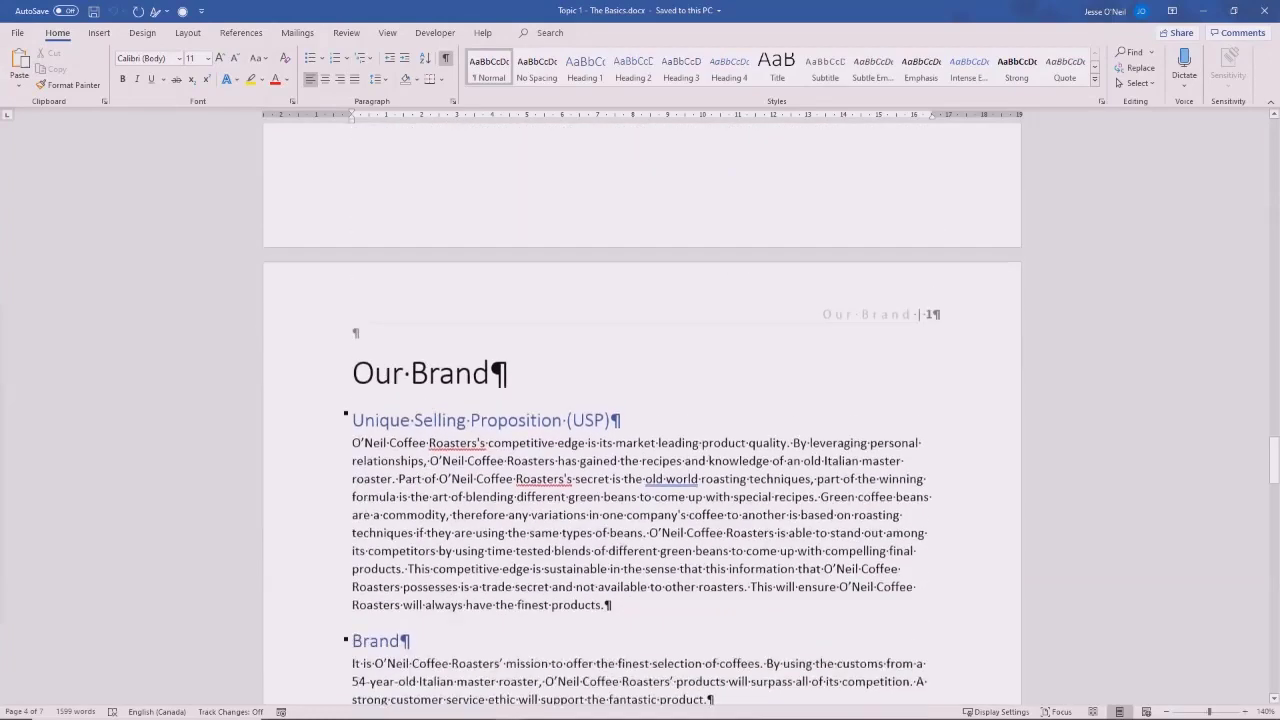
scroll(640, 400, "down", 2)
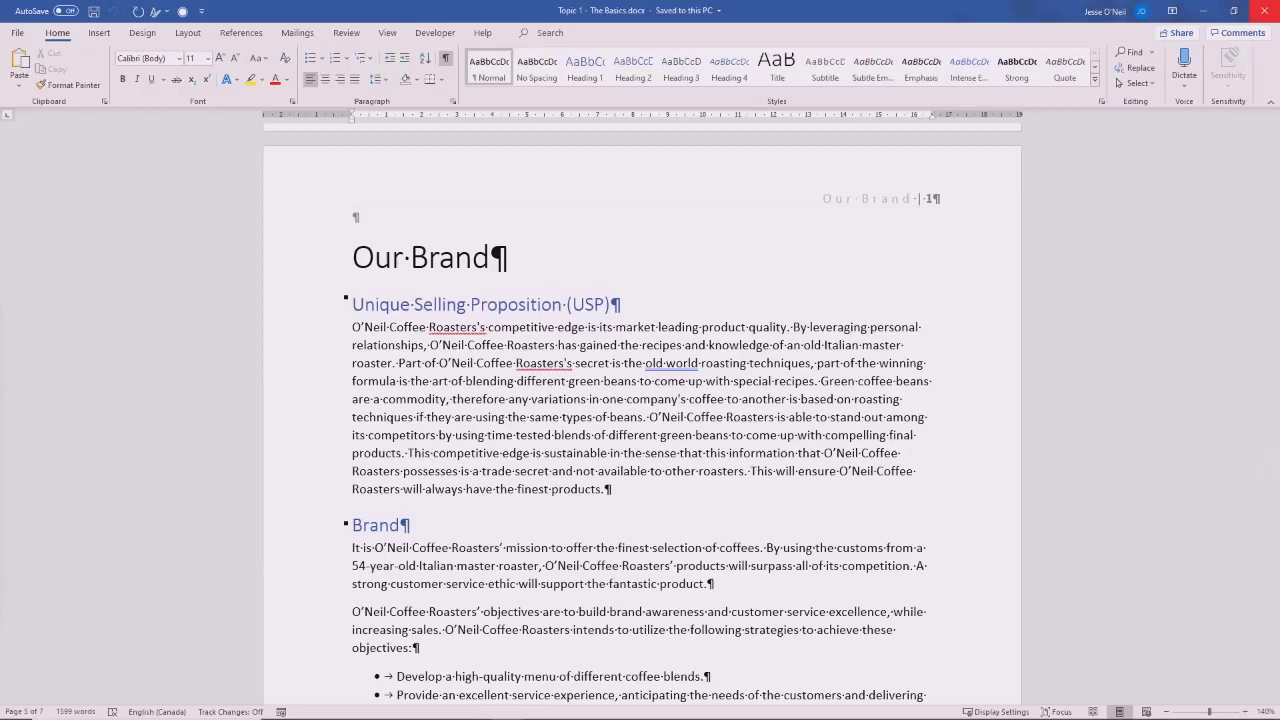
left_click(1264, 10)
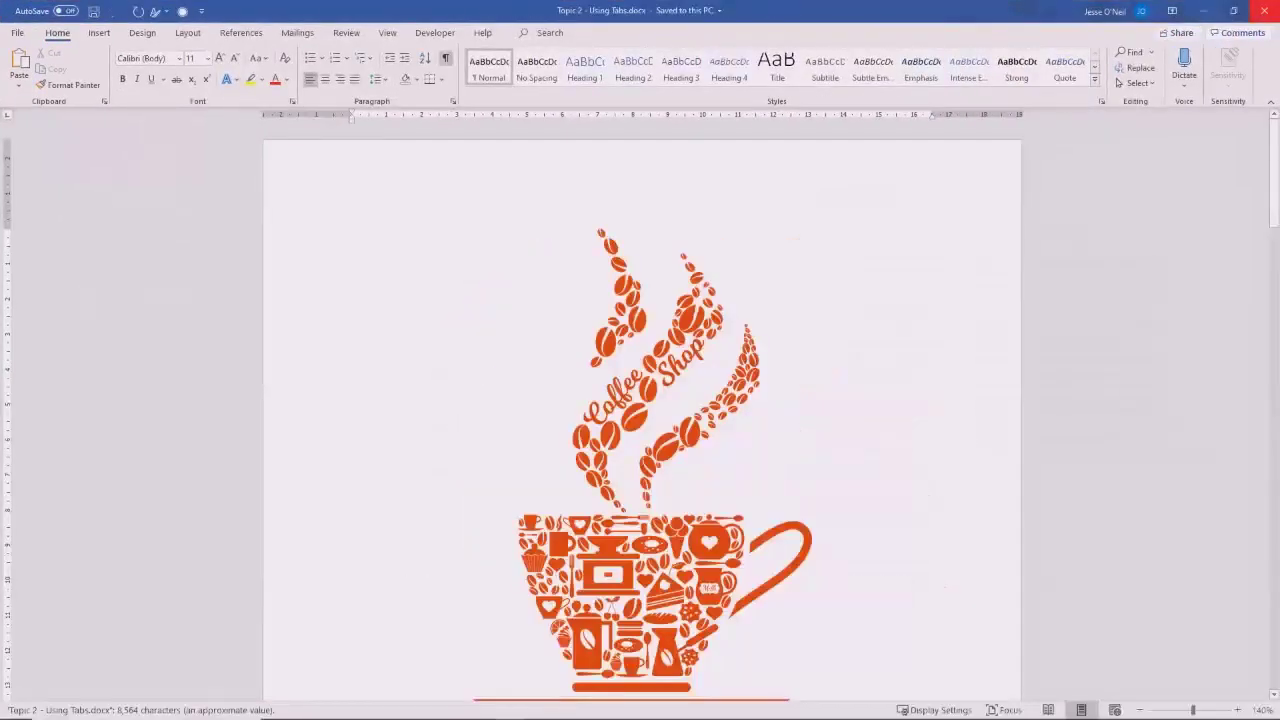
- Hide the formatting marks in the Topic 2 - Using Tabs document
scroll(811, 666, "down", 1)
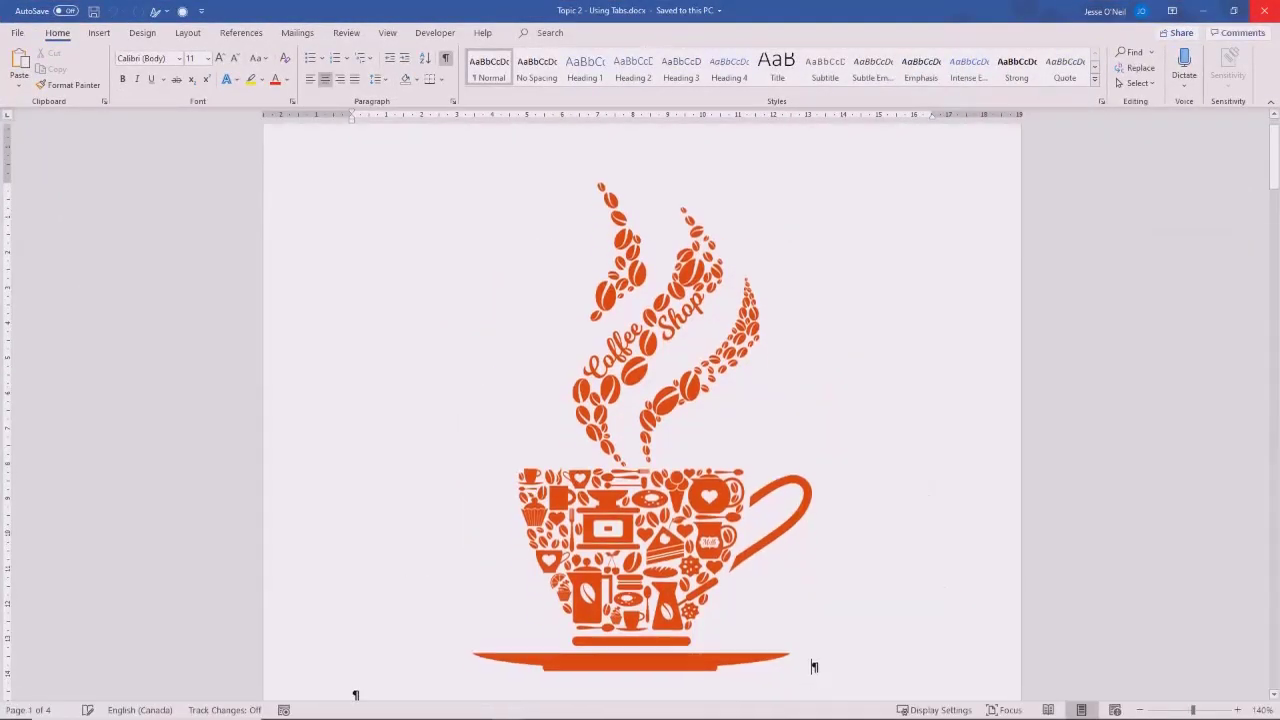
scroll(811, 600, "down", 2)
scroll(814, 402, "up", 1)
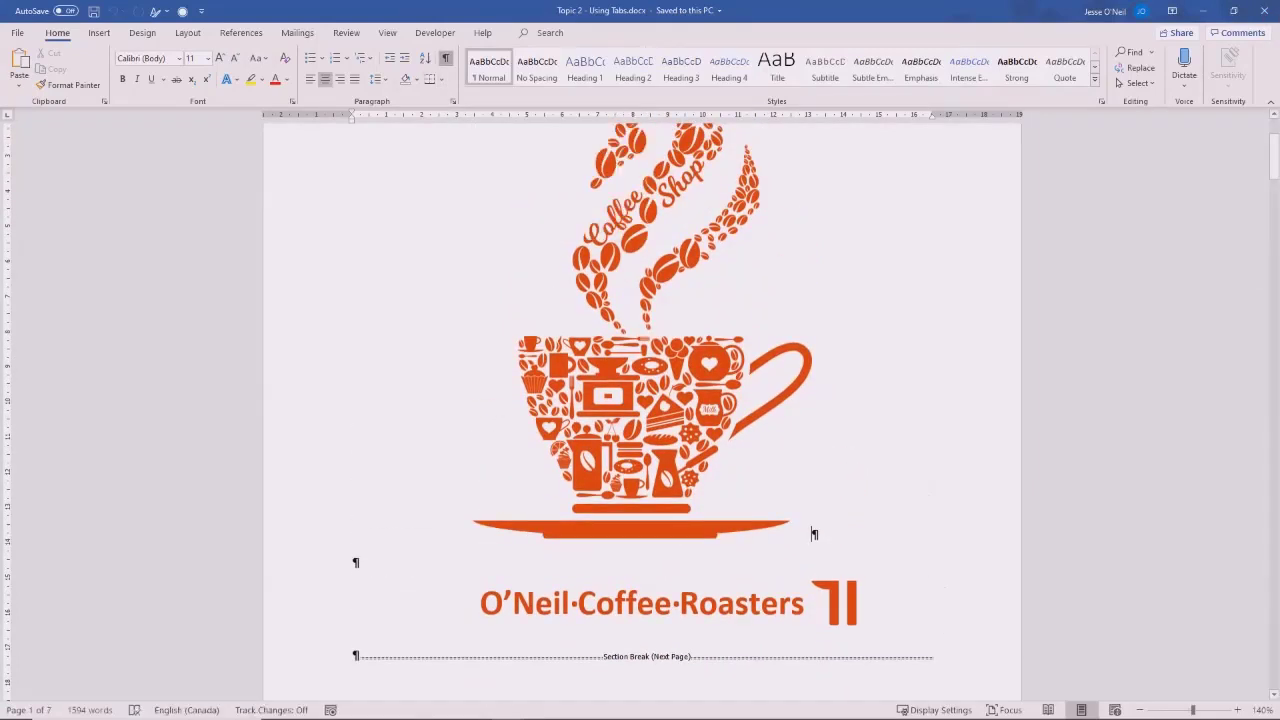
key("ctrl+shift+8")
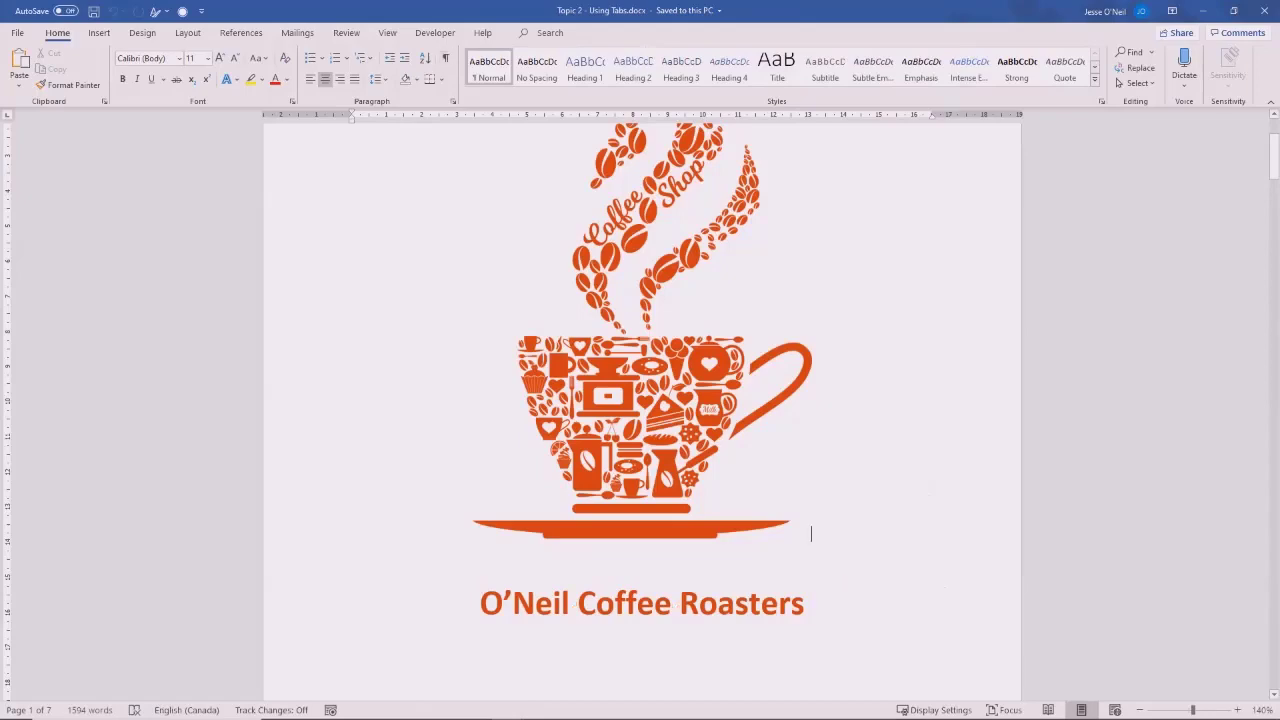
- Examine the three survey lines without tab spacing in the Buying Cycle Overview
scroll(640, 410, "down", 10)
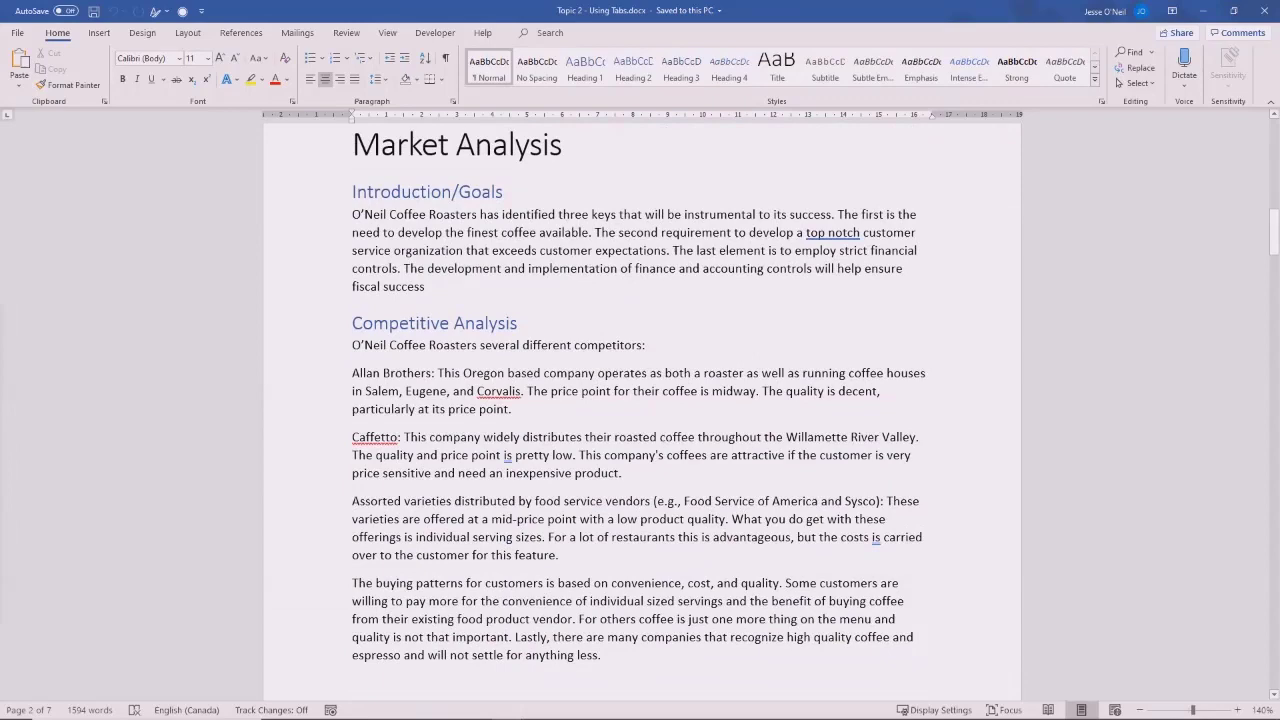
scroll(640, 410, "down", 5)
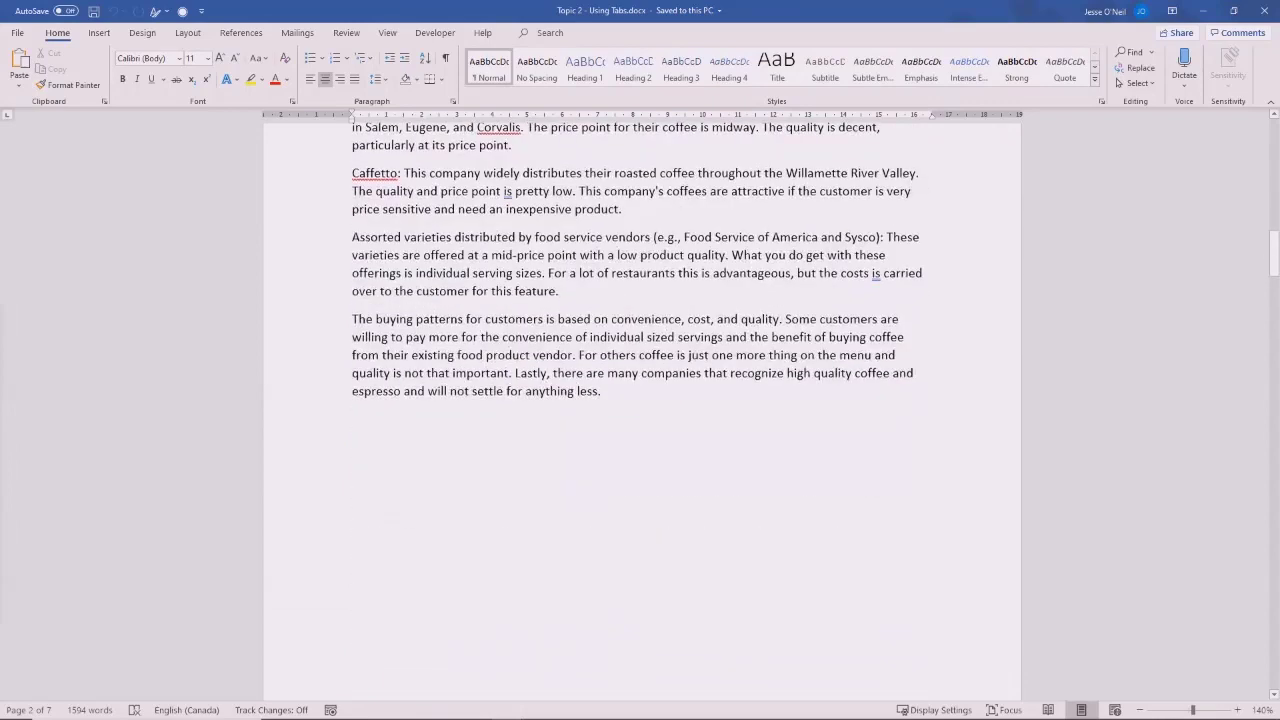
scroll(640, 410, "down", 5)
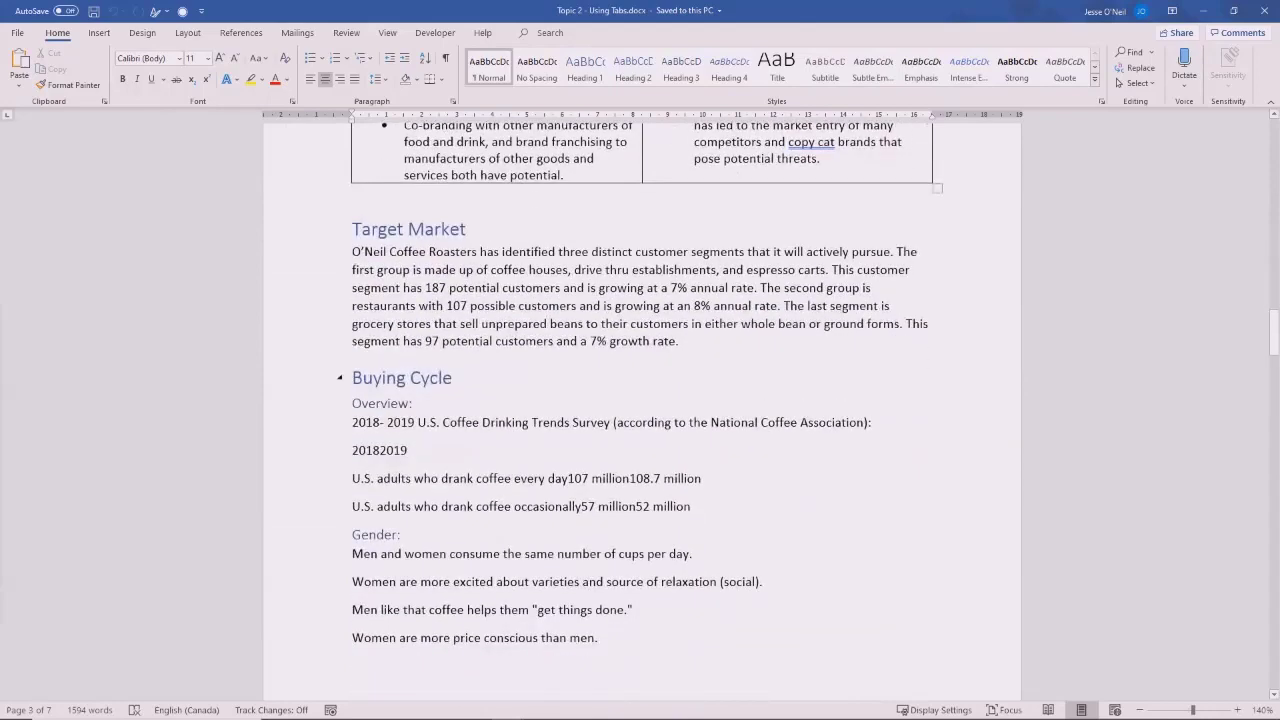
scroll(640, 410, "down", 2)
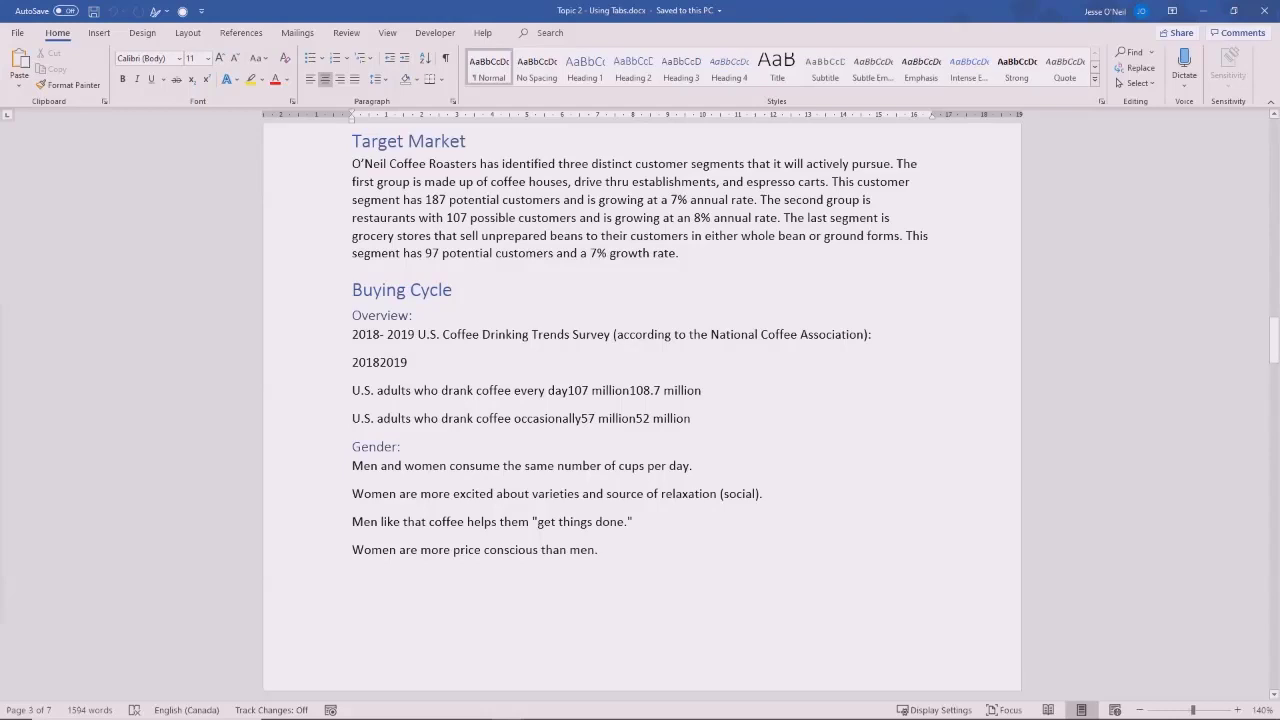
left_click(490, 217)
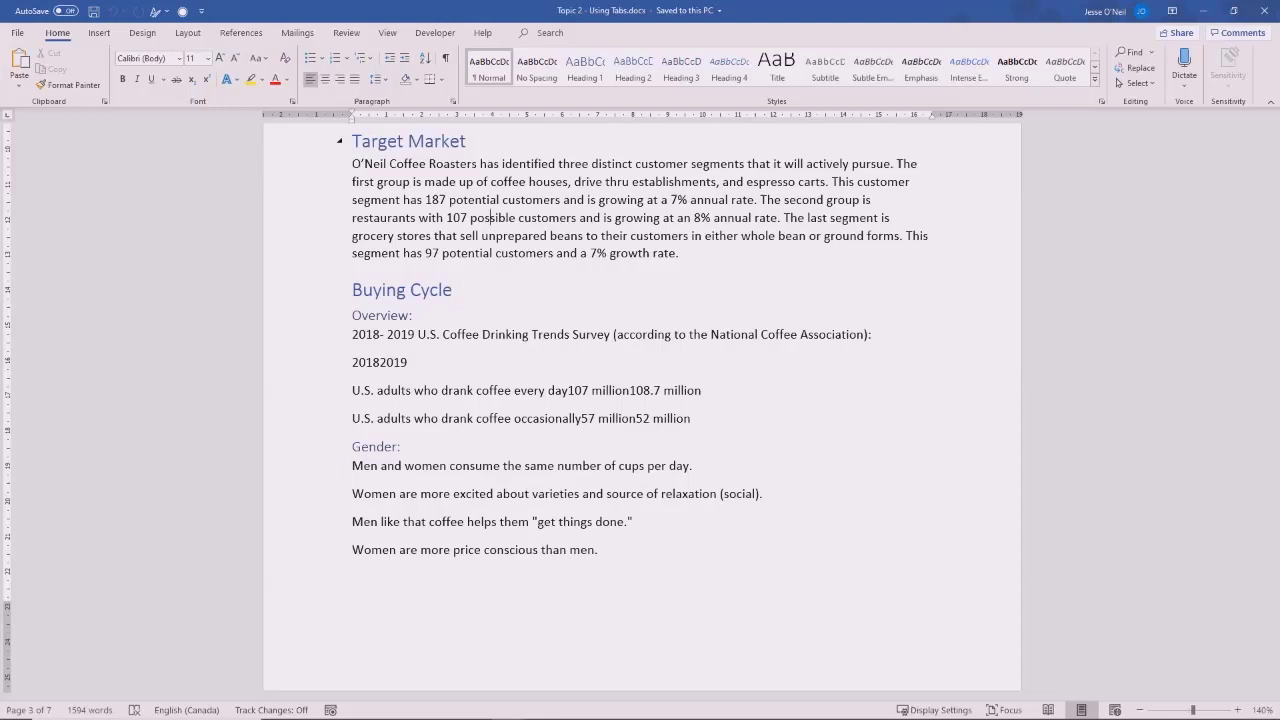
scroll(640, 400, "down", 1)
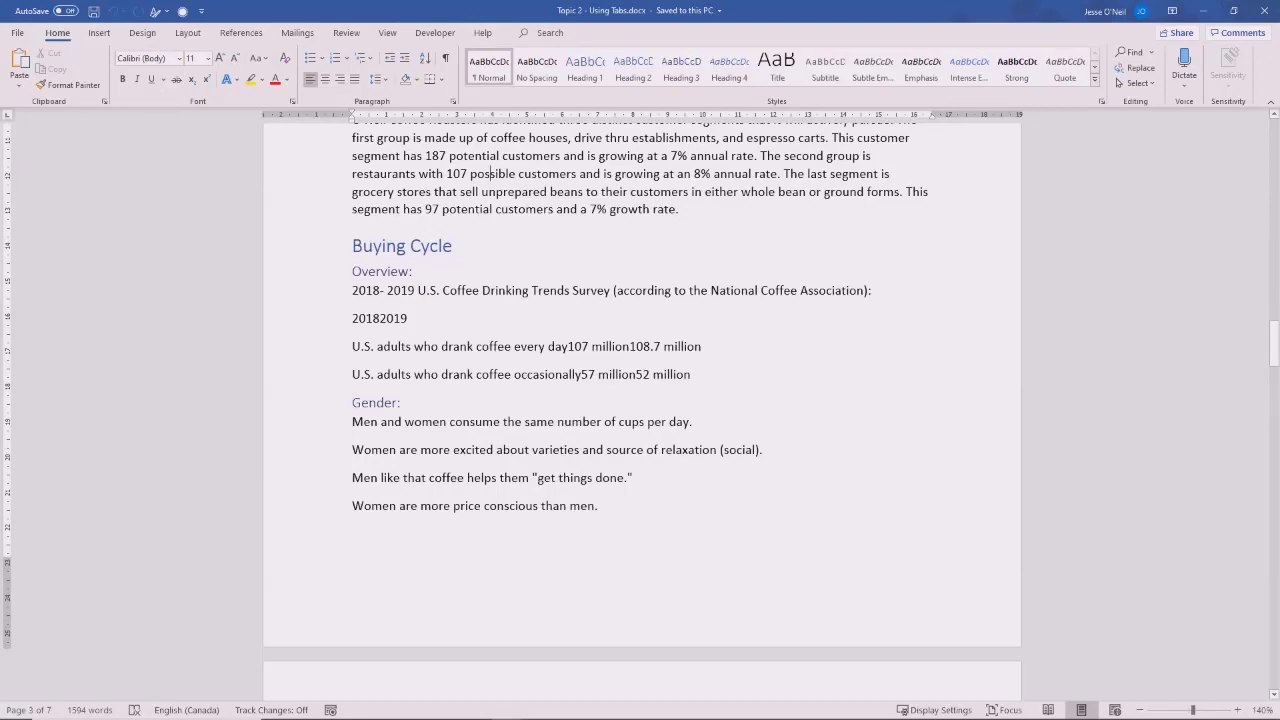
left_click_drag(352, 318, 698, 380)
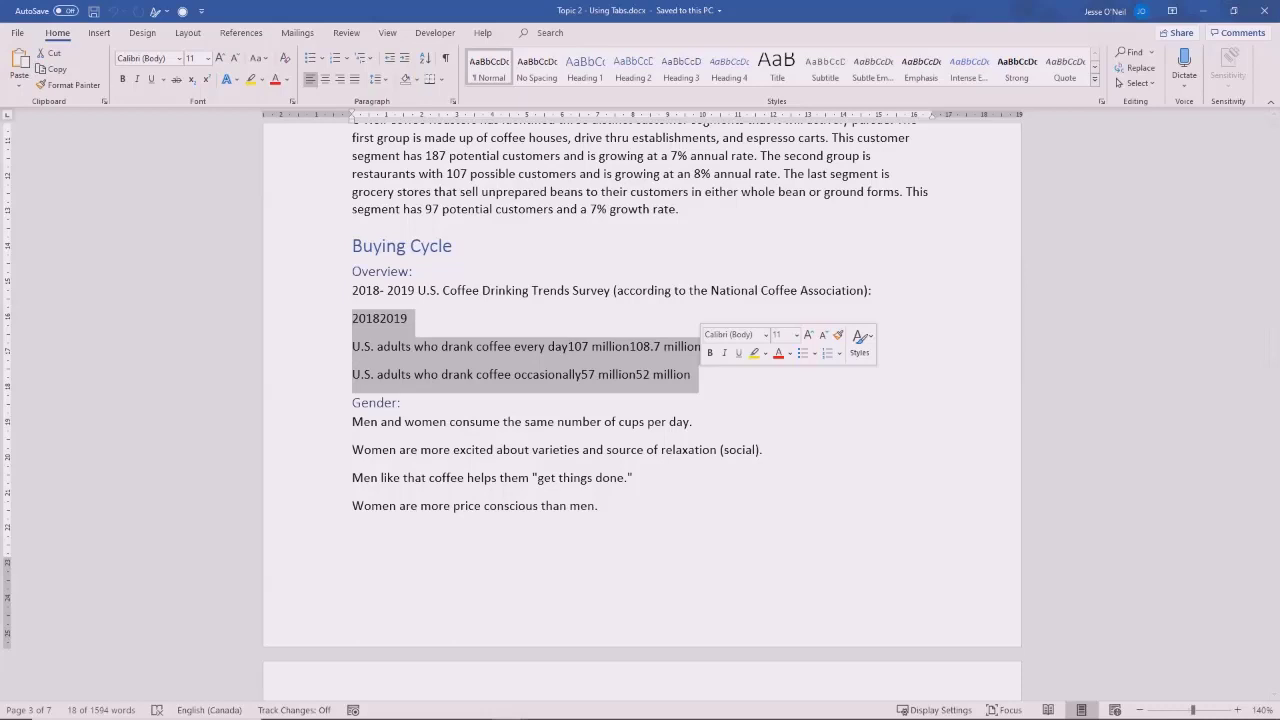
left_click(645, 346)
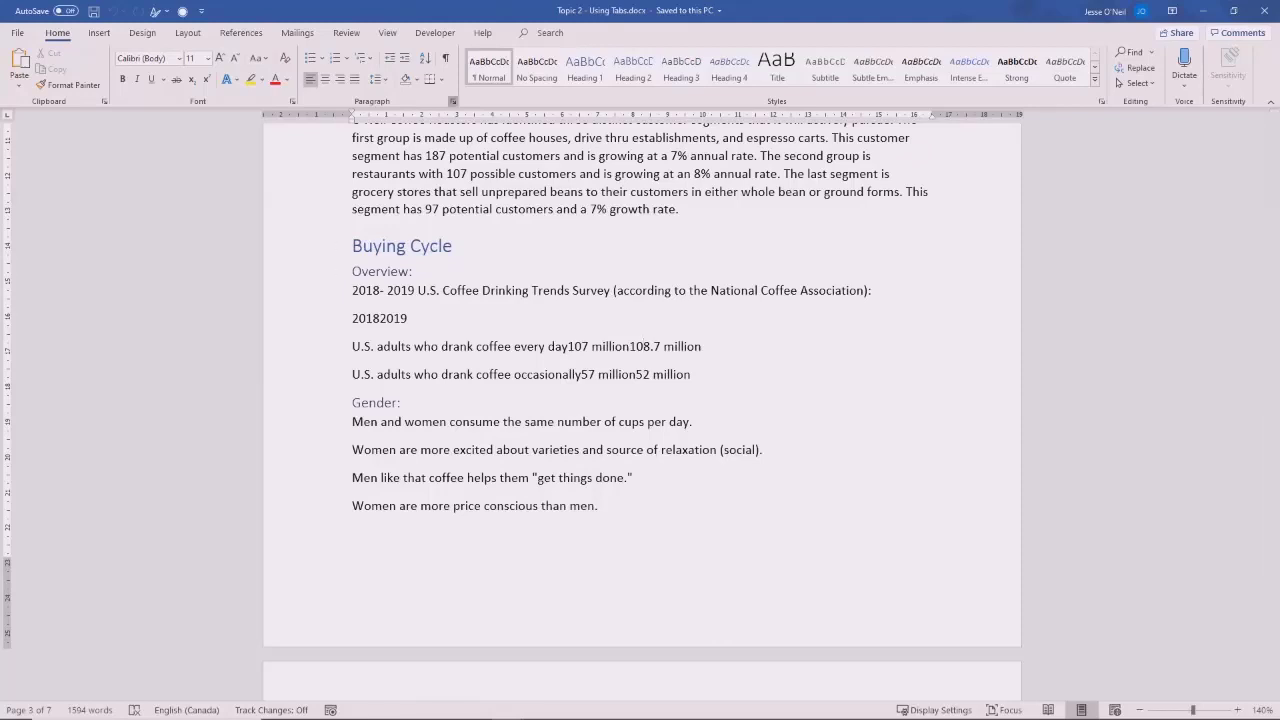
- Examine the tab stop settings of the line about adults who drank coffee every day, and close them without changes
left_click(452, 101)
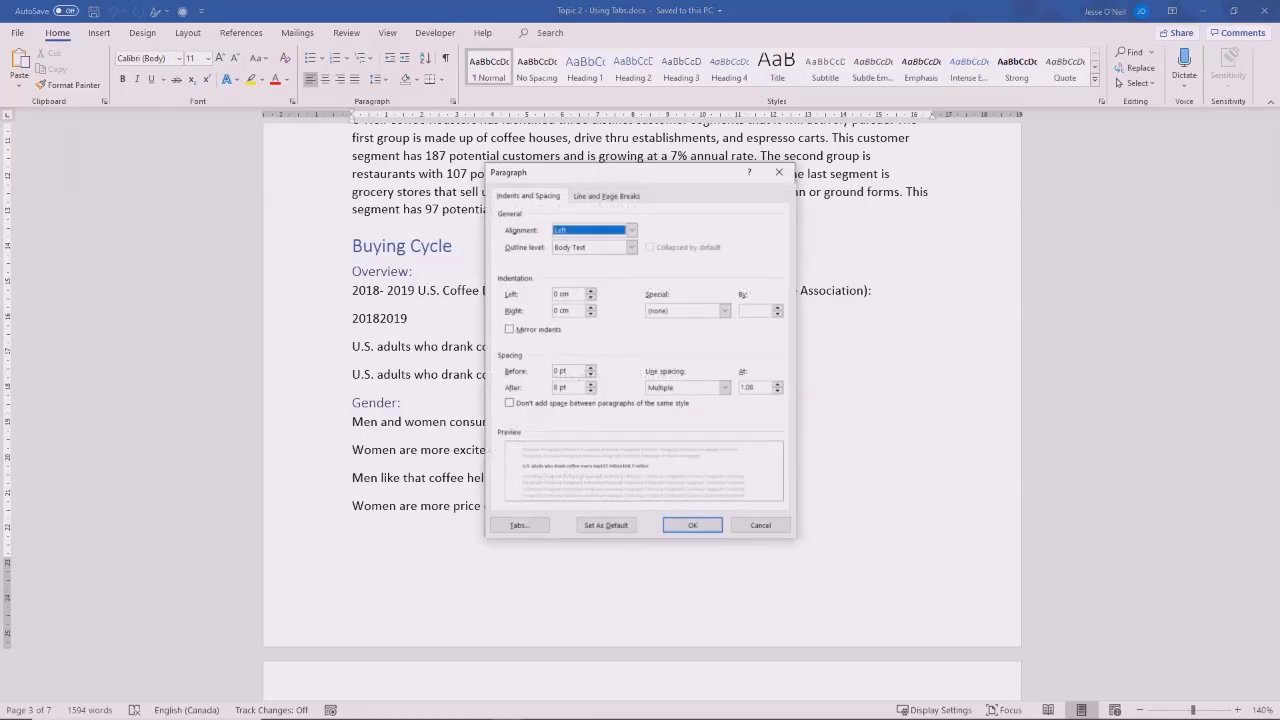
left_click(519, 525)
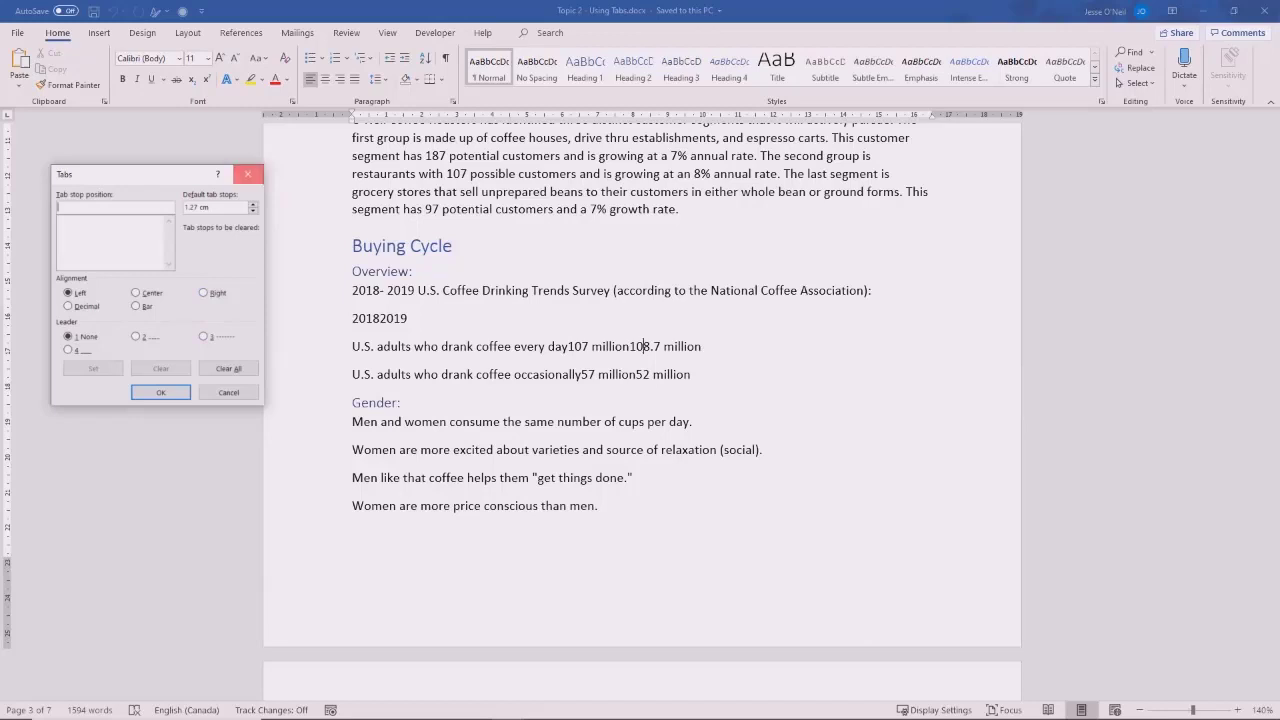
left_click(248, 174)
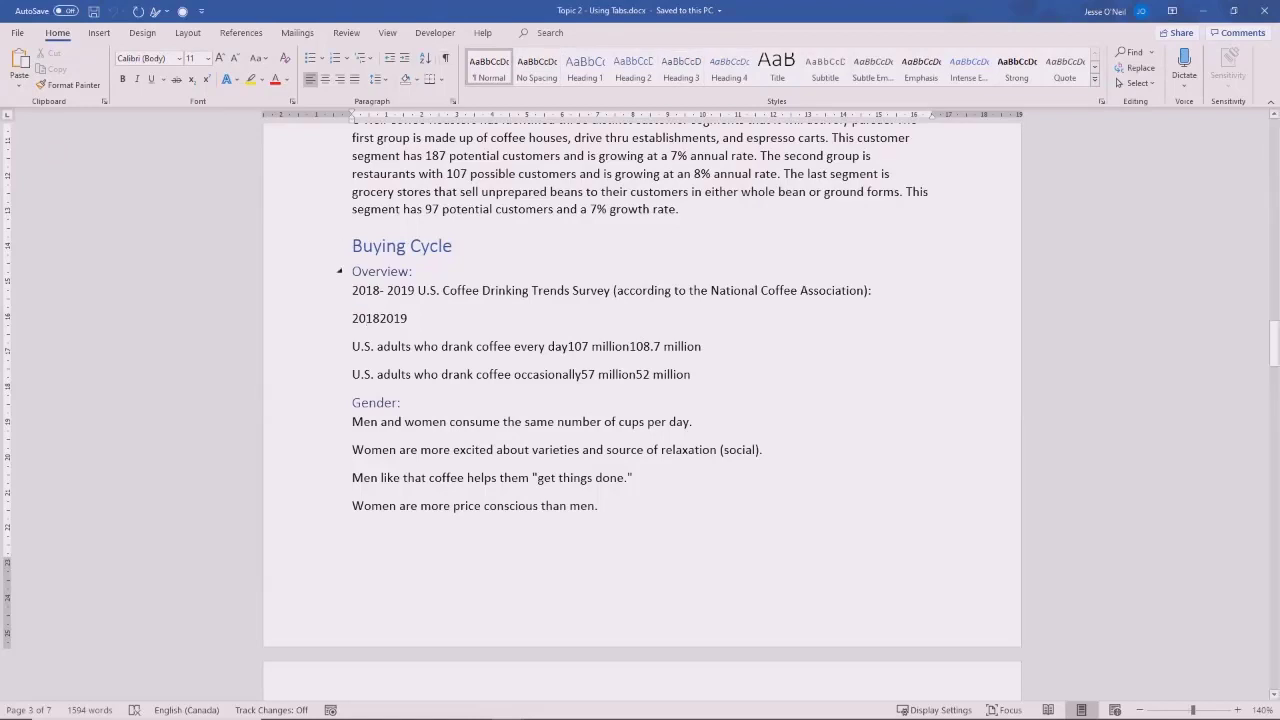
- Show the formatting marks and inspect the year line and the two U.S. adults lines one by one
left_click(445, 58)
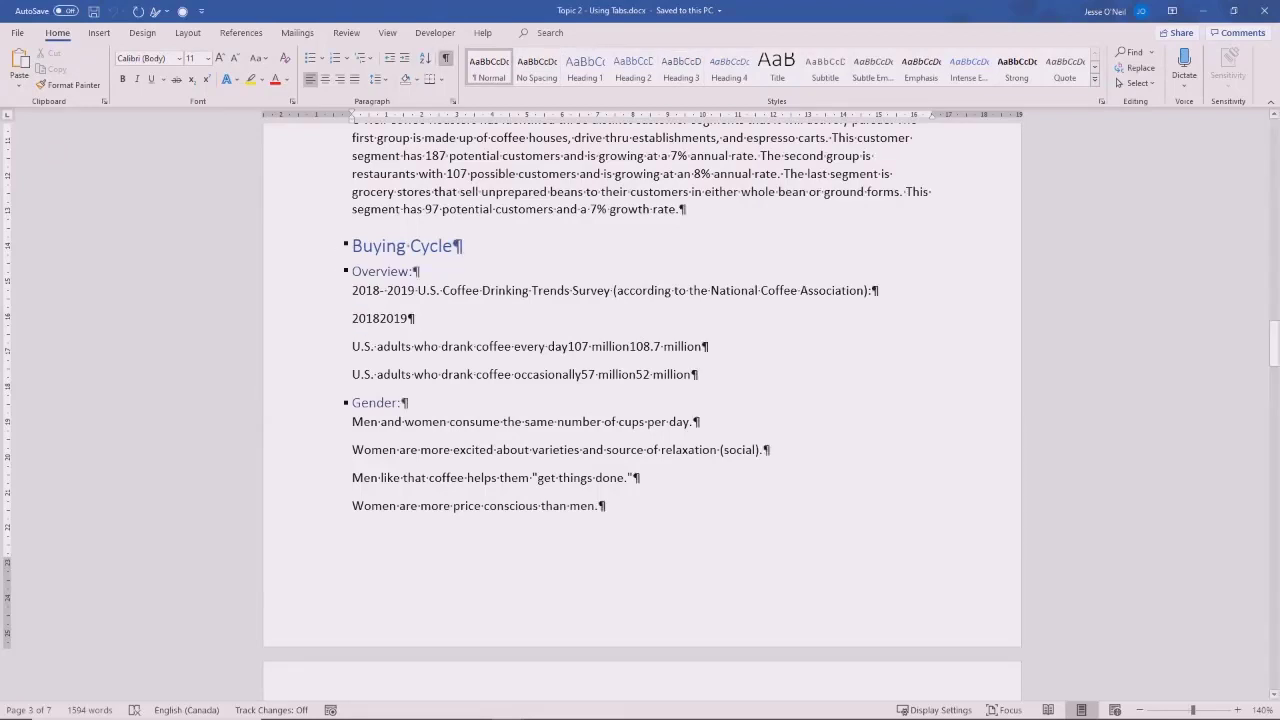
triple_click(396, 319)
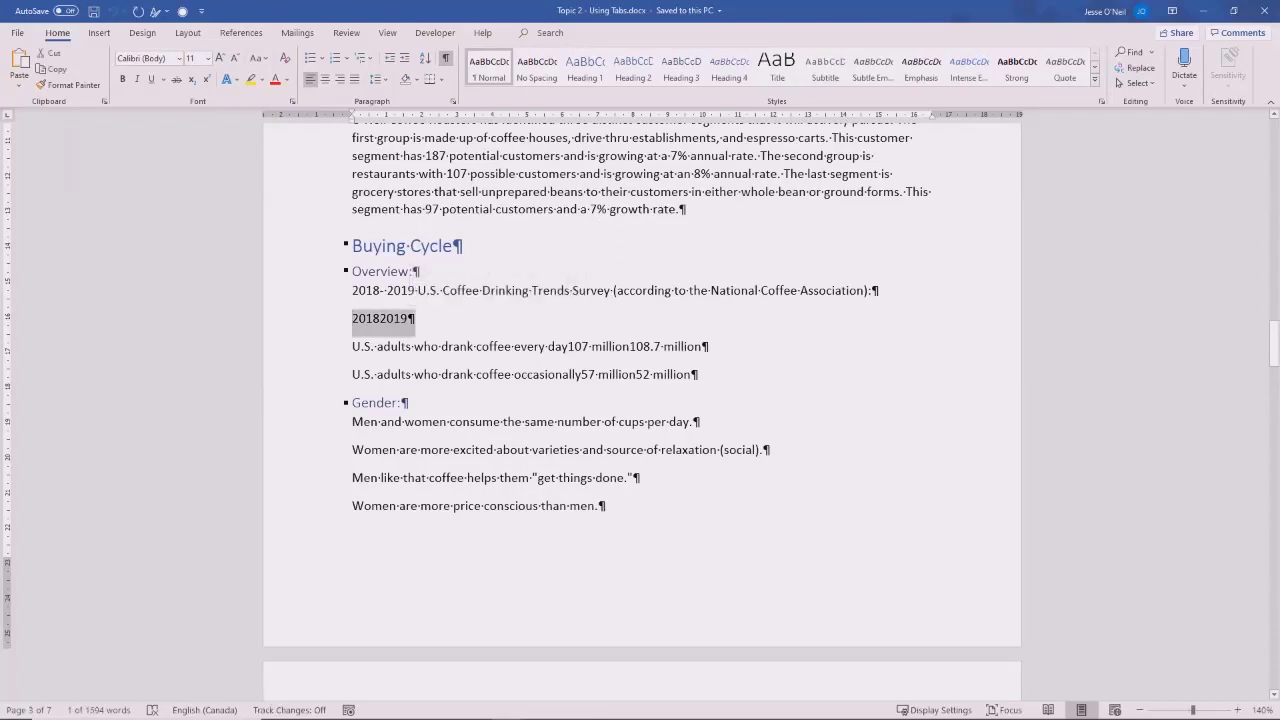
left_click_drag(352, 347, 448, 347)
triple_click(448, 347)
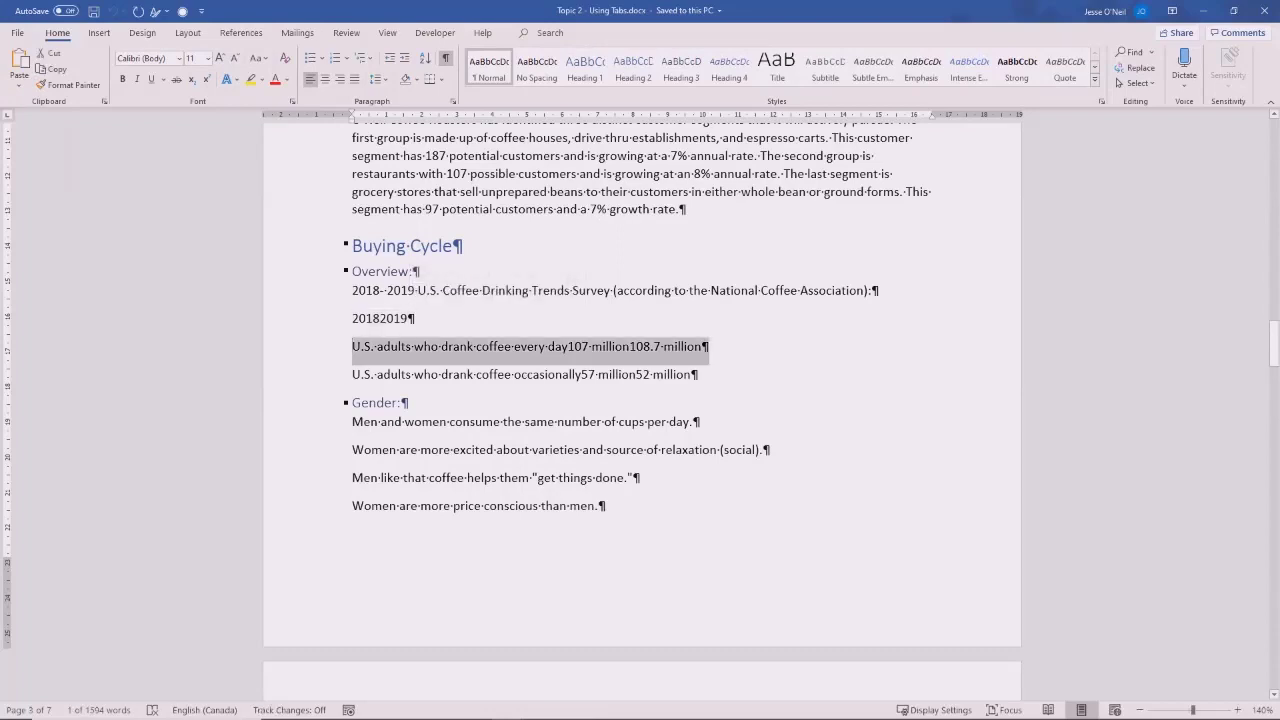
left_click_drag(352, 375, 699, 375)
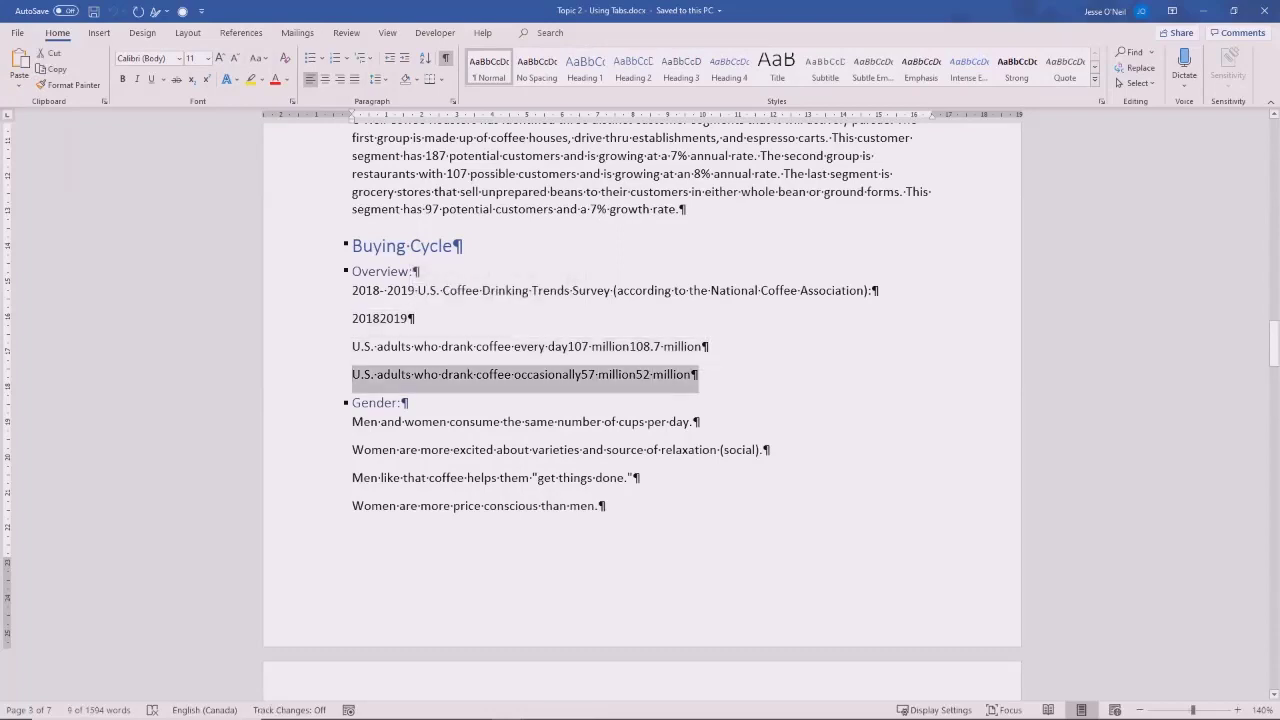
- Set left-aligned tab stops without leaders at 8 cm and 11 cm for the 2018/2019 year line
left_click(380, 319)
left_click_drag(352, 318, 414, 318)
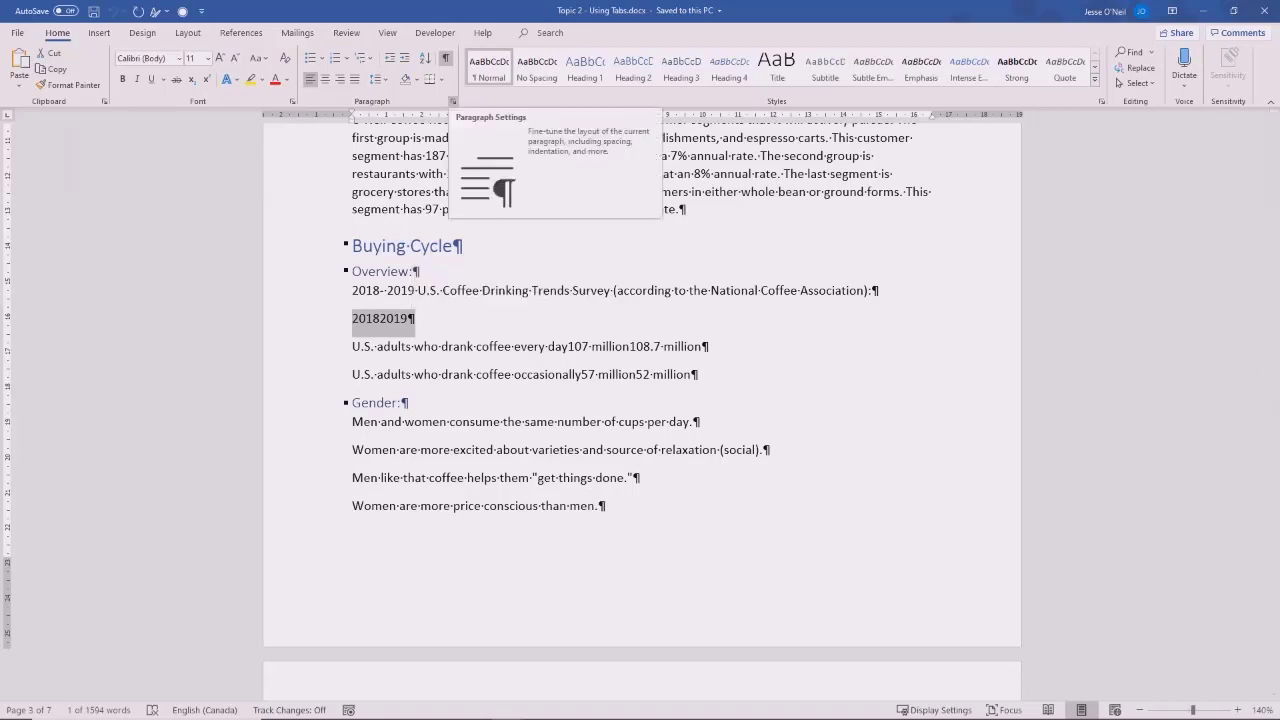
left_click(453, 102)
left_click(518, 525)
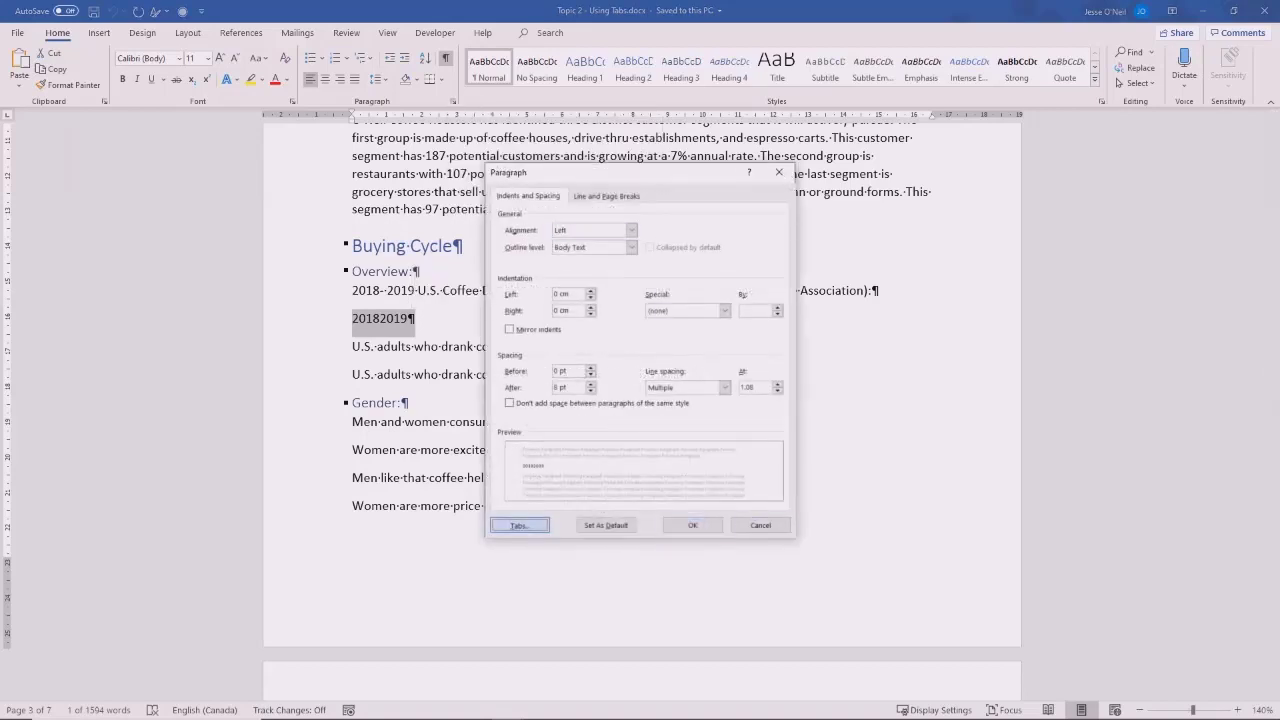
left_click_drag(140, 174, 126, 169)
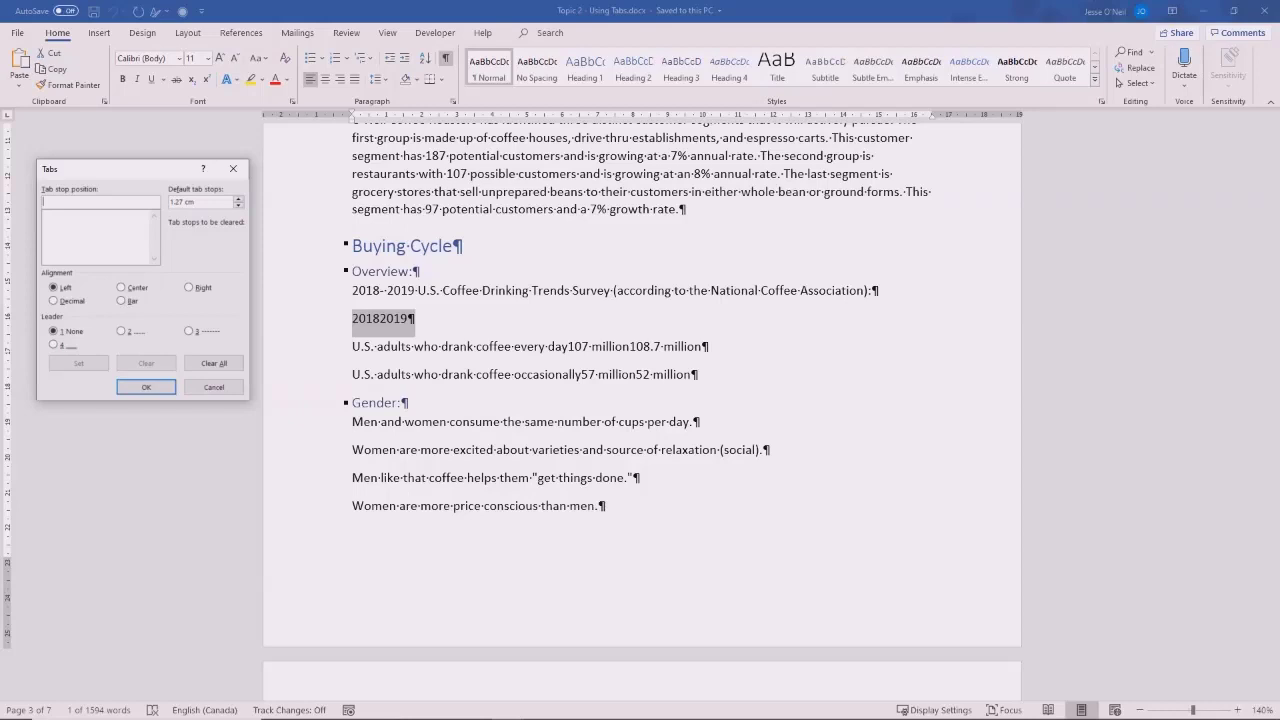
type("8")
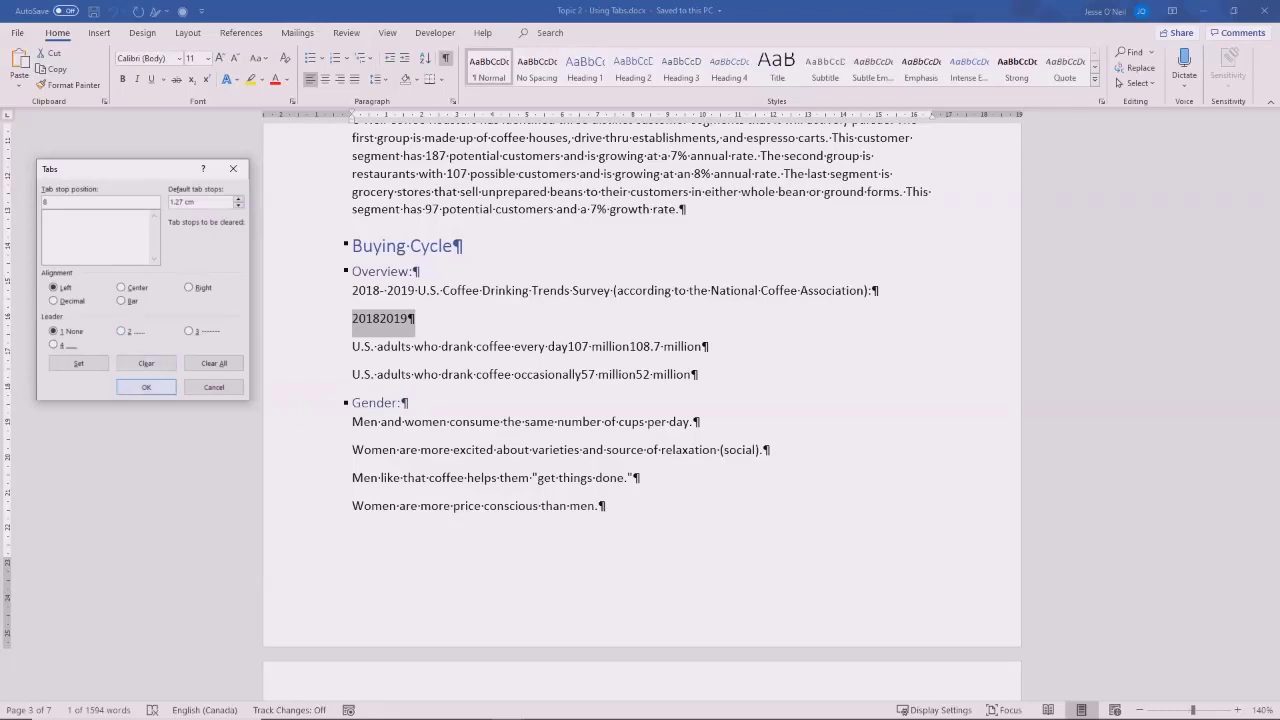
left_click(78, 363)
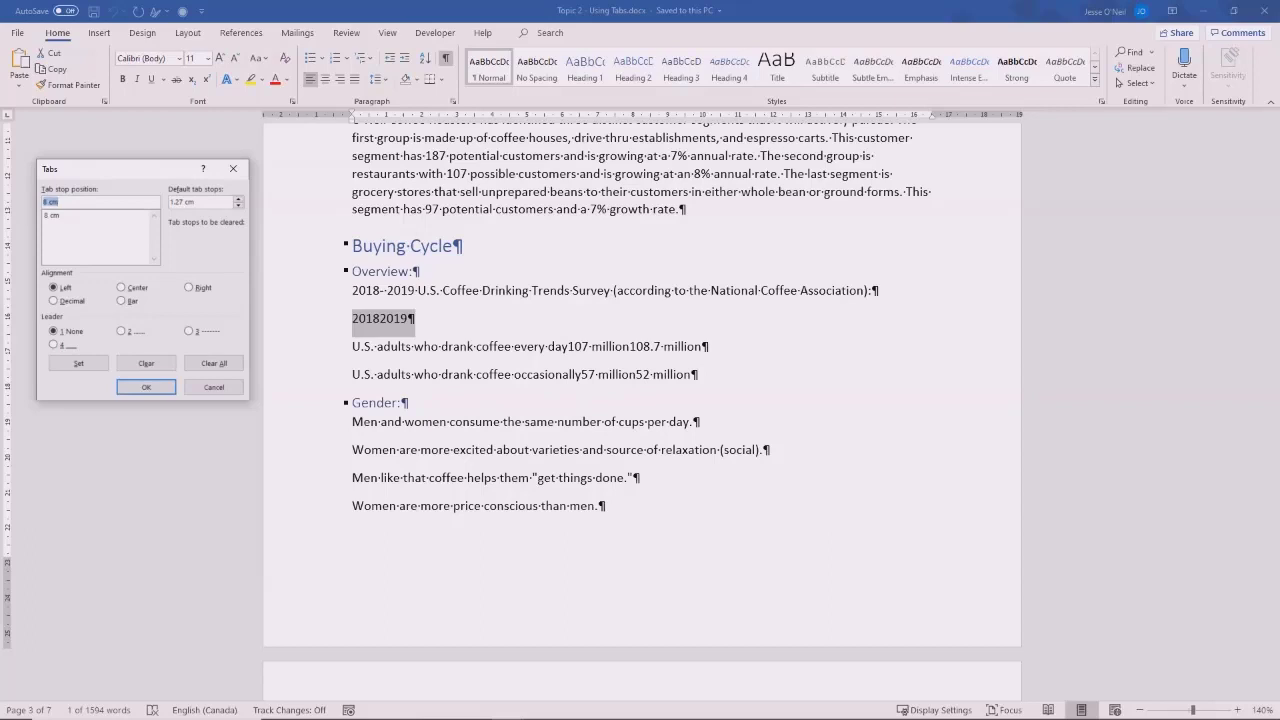
type("10")
left_click(78, 363)
key("Return")
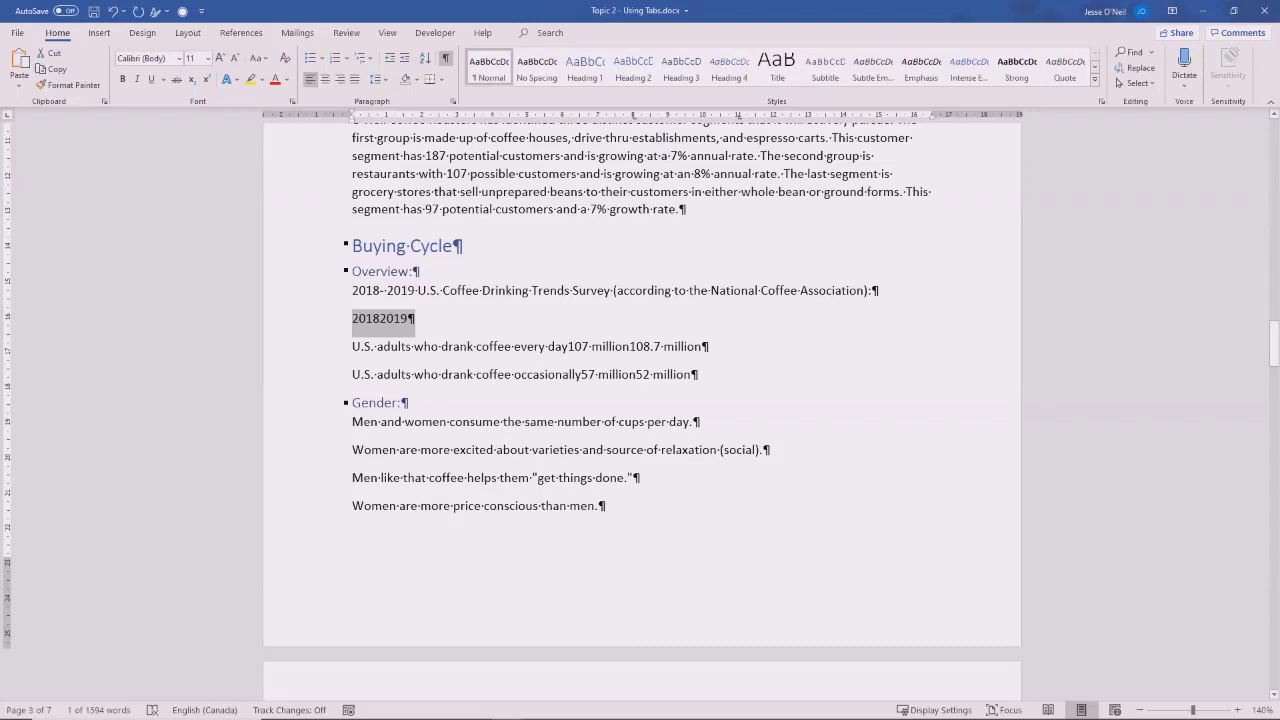
- Insert one tab before 2018 and another between 2018 and 2019 in the year line
left_click(408, 318)
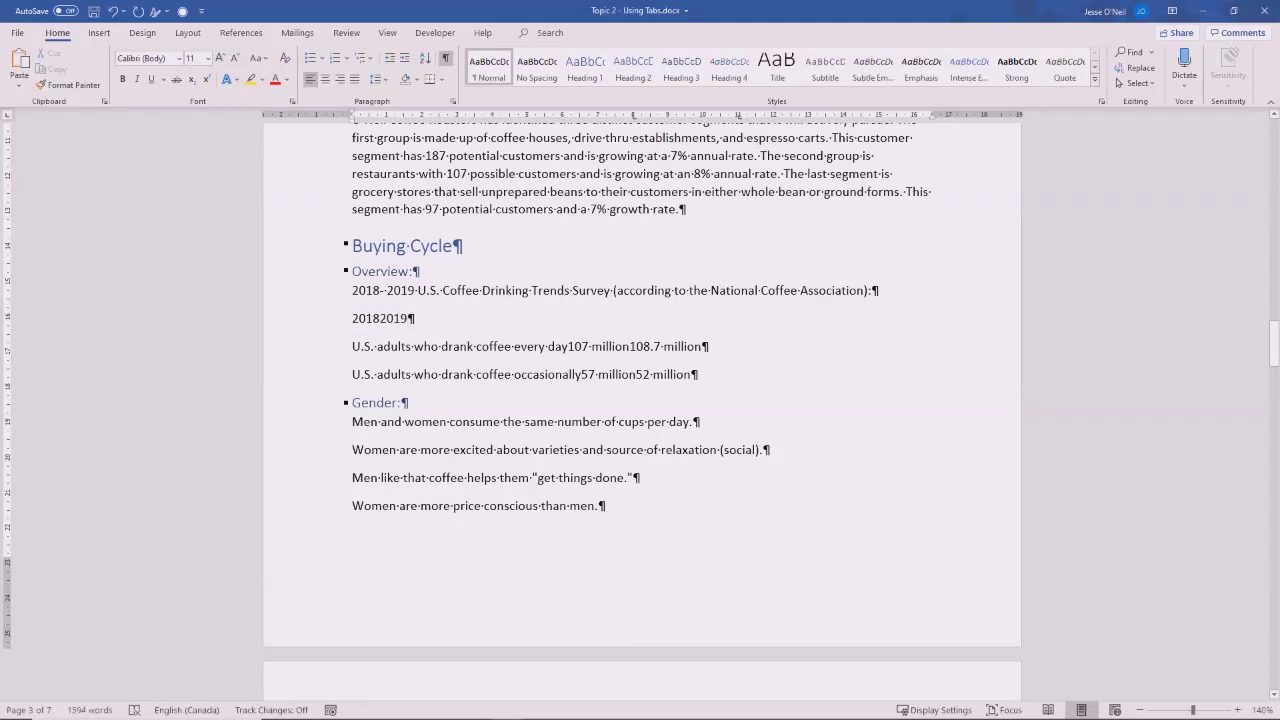
key("Tab")
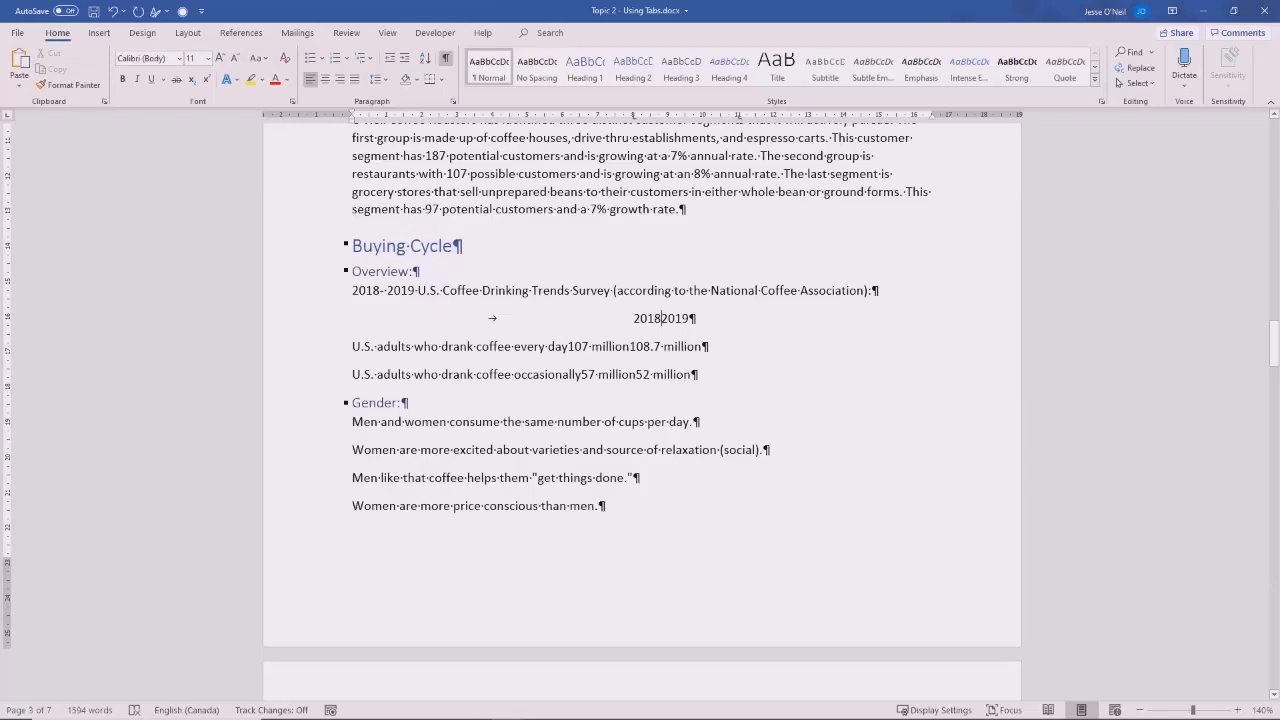
key("Tab")
- Set left-aligned tab stops without leaders at 8 cm and 11 cm for both U.S. adults lines
left_click_drag(352, 346, 698, 374)
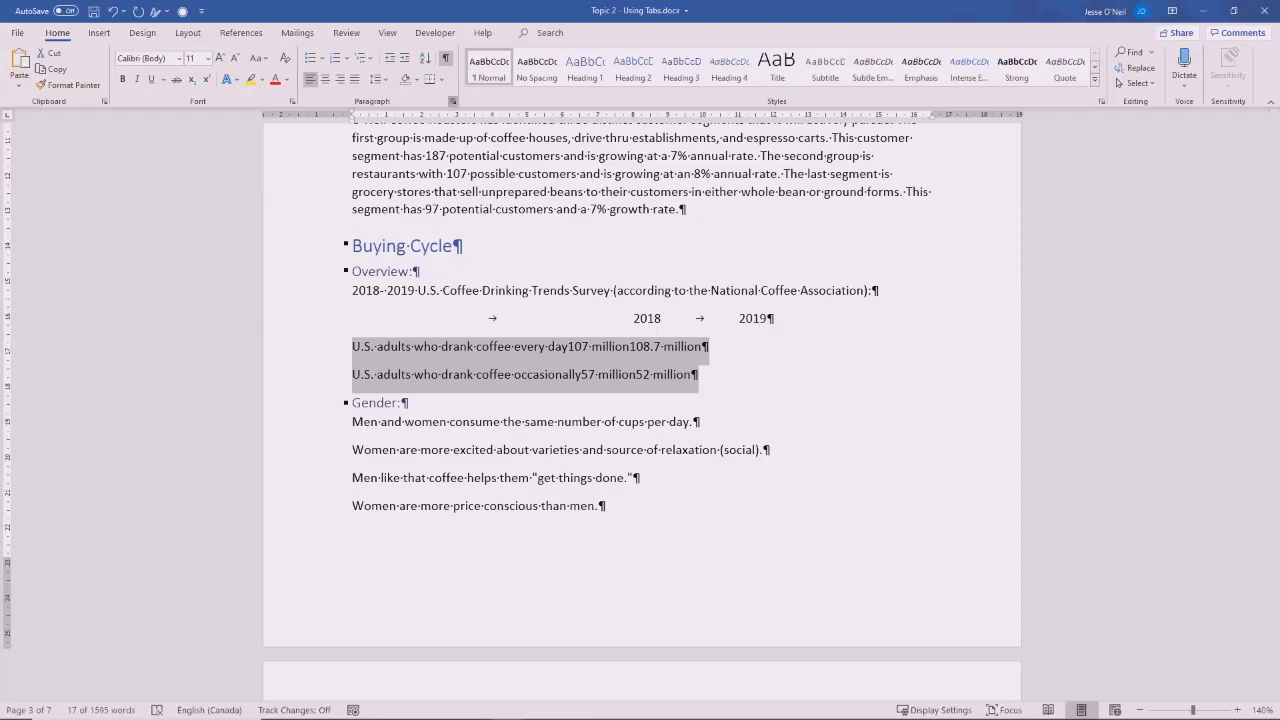
left_click(453, 101)
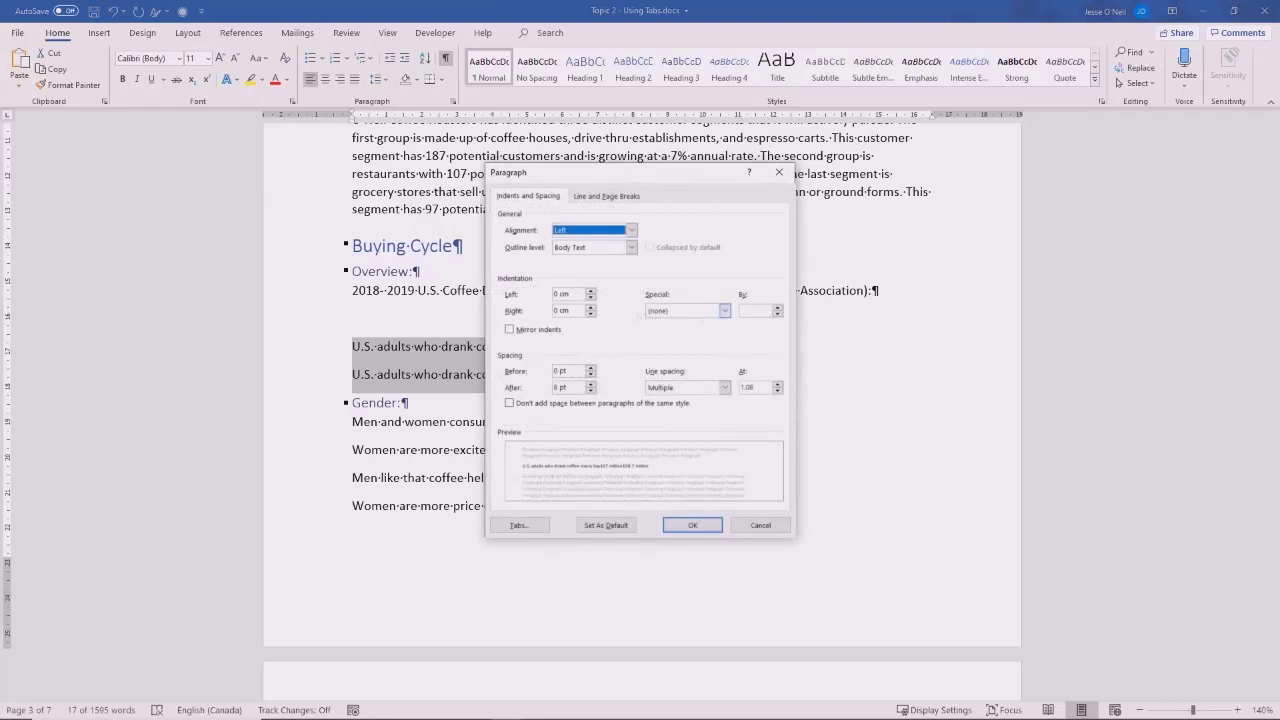
left_click(518, 525)
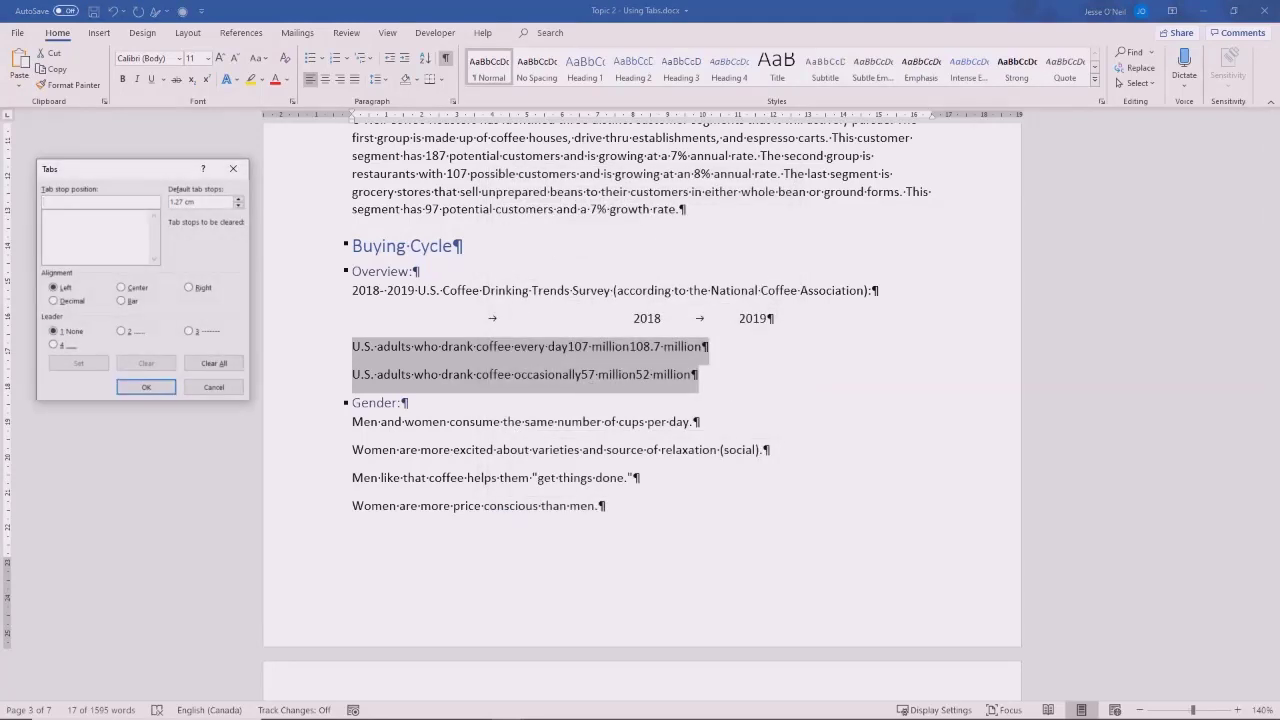
type("8")
left_click(78, 363)
type("11")
left_click(78, 363)
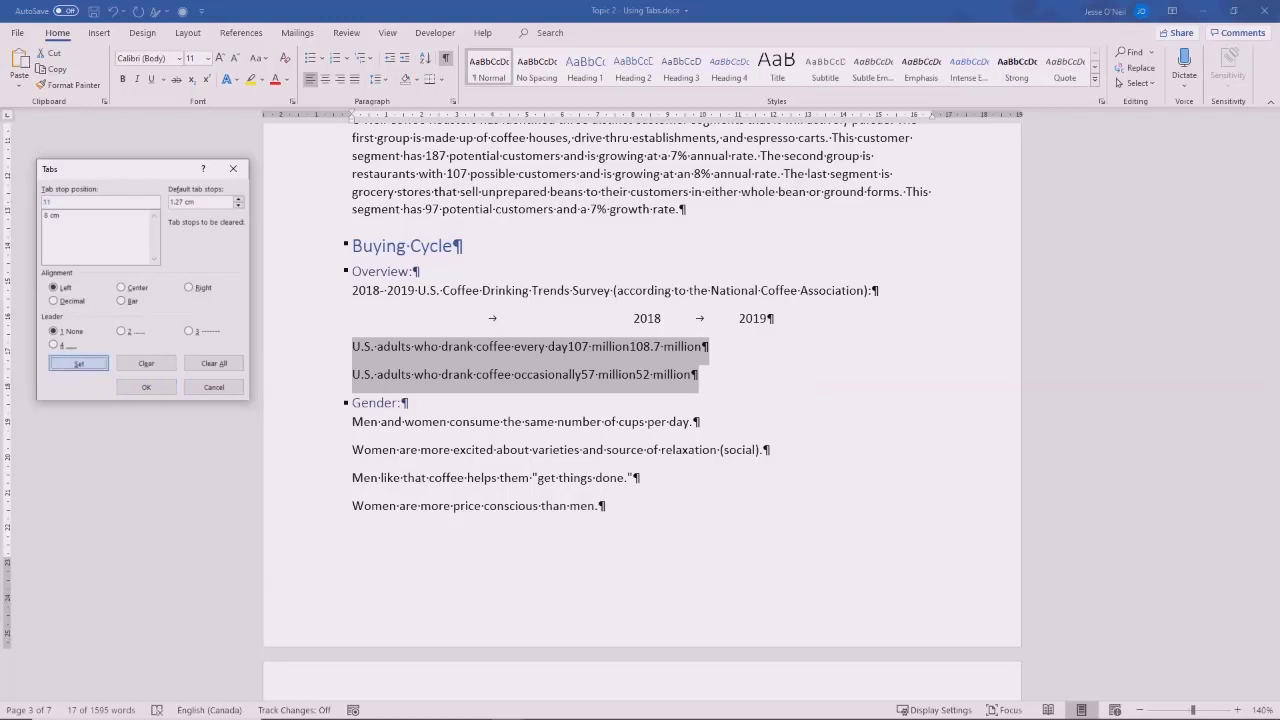
left_click(146, 387)
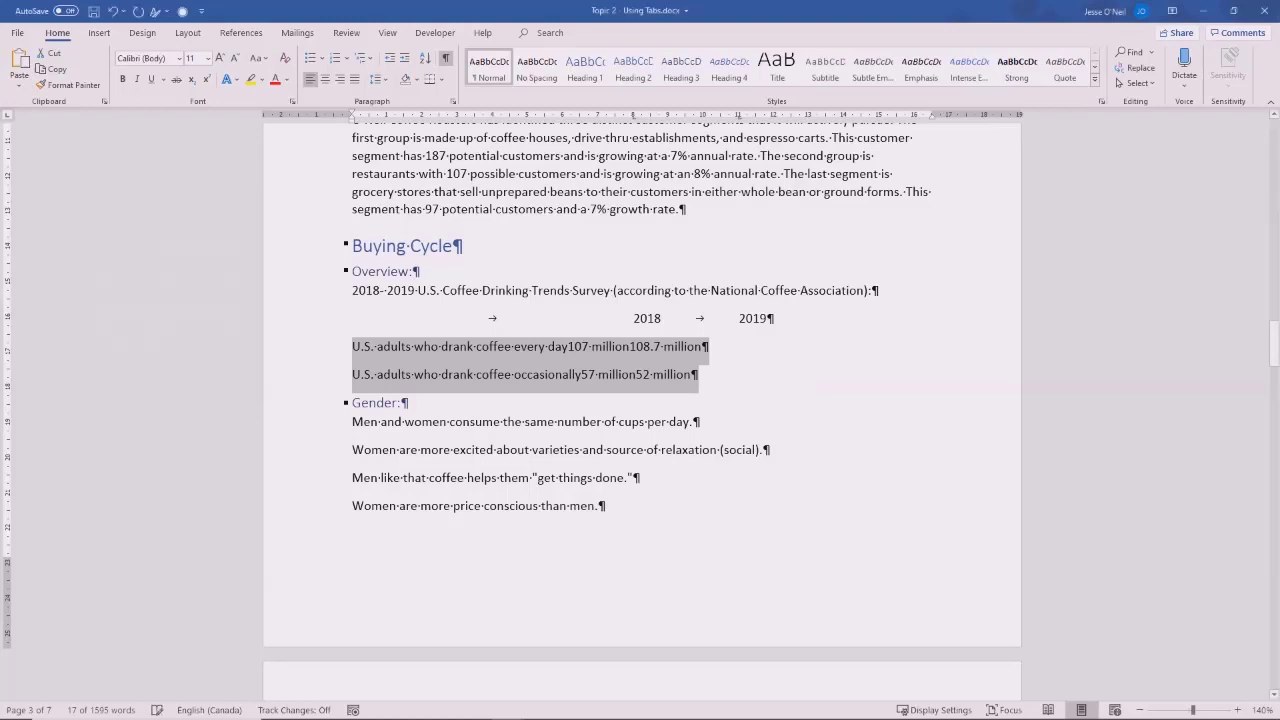
- Insert a tab before the 2018 figure and before the 2019 figure in both U.S. adults lines
left_click(612, 347)
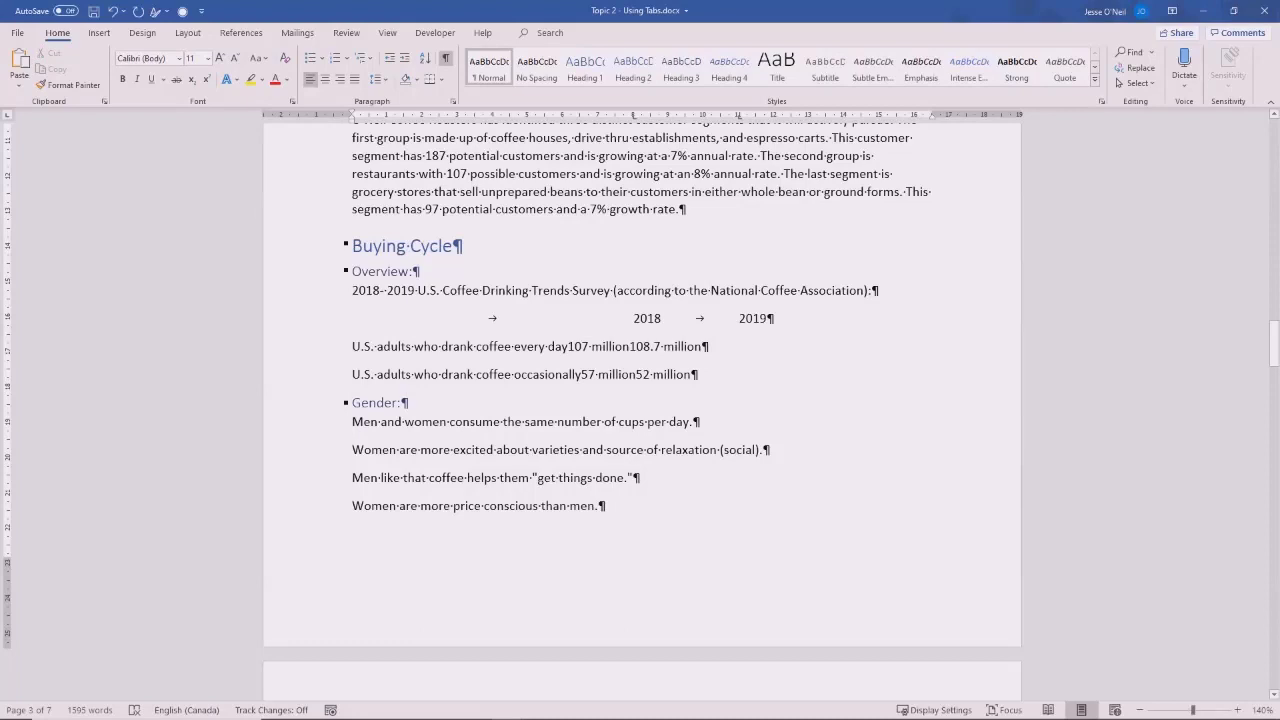
key("Tab")
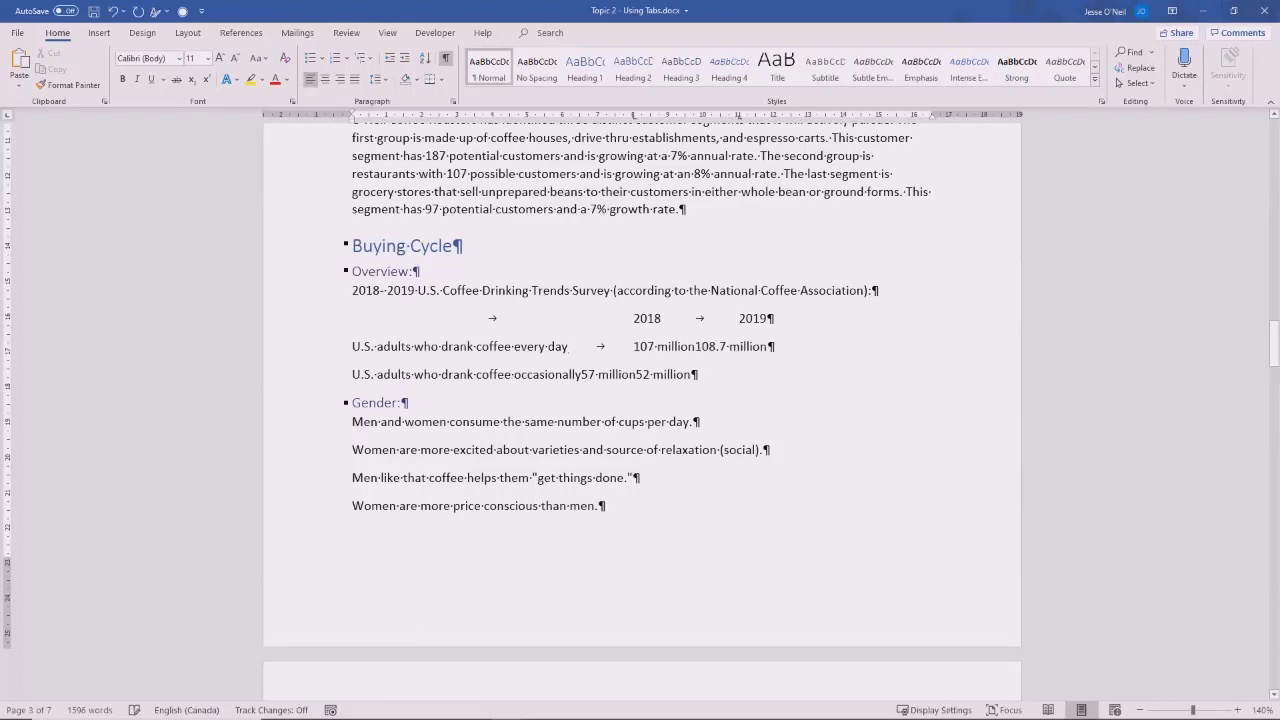
key("Tab")
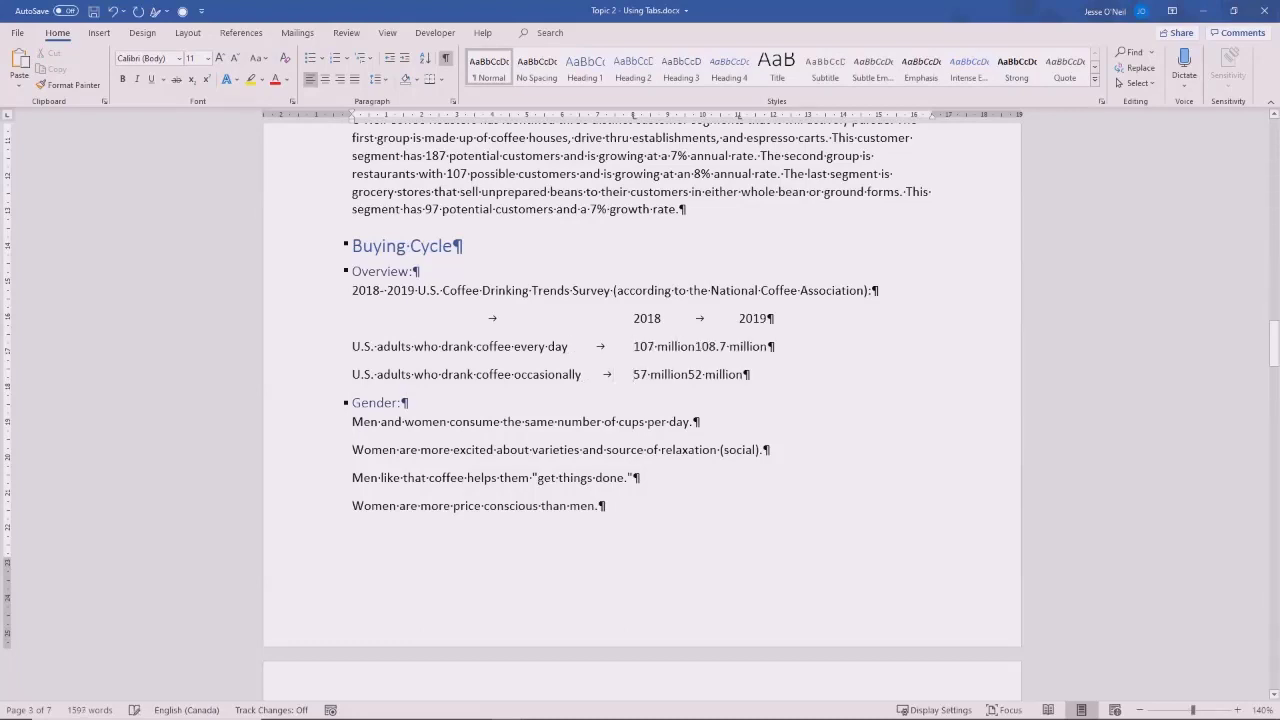
key("Tab")
key("Tab")
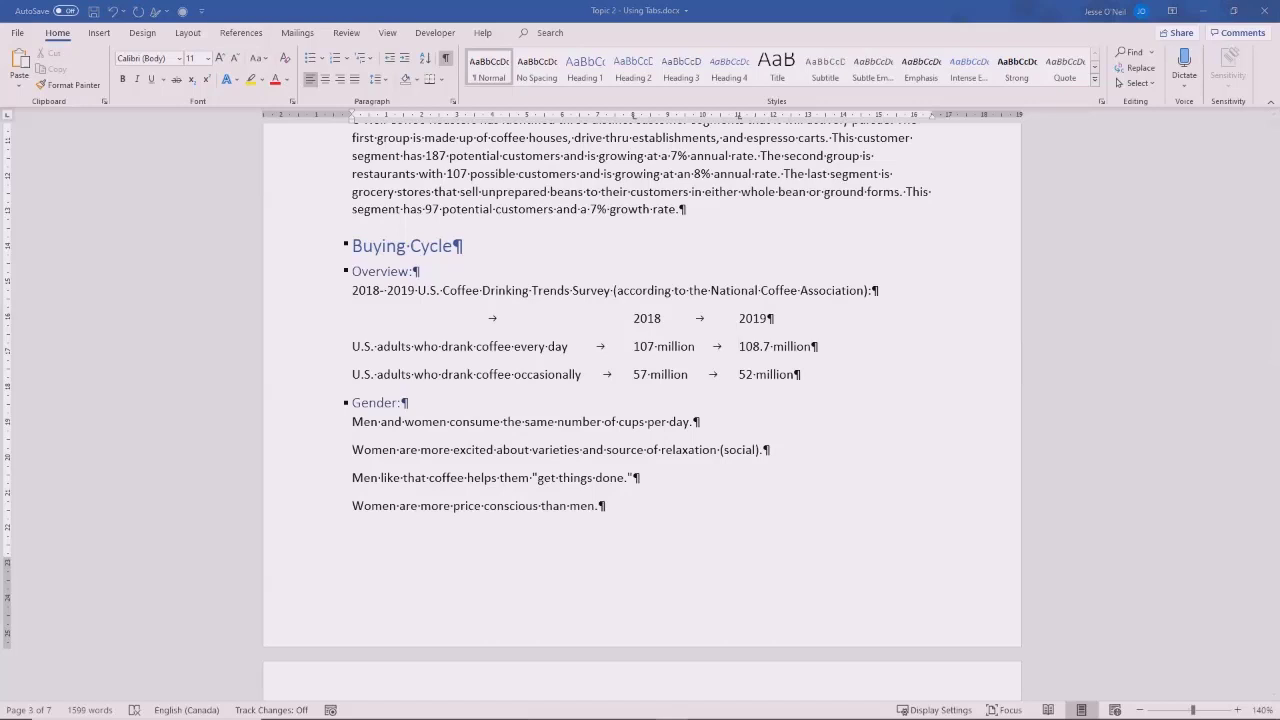
- Examine the tab stop settings of the line about adults who drank coffee every day, and close them without changes
scroll(640, 400, "up", 1)
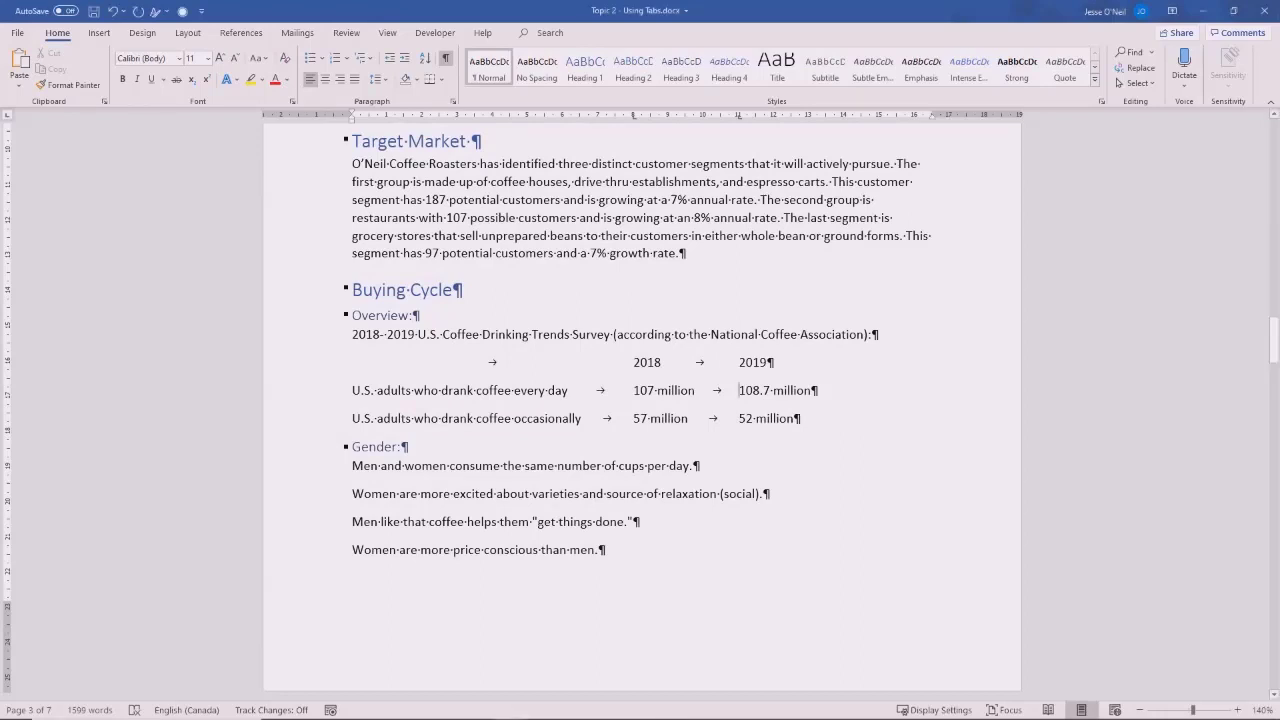
mouse_move(633, 114)
left_mouse_down()
mouse_move(682, 114)
mouse_move(637, 114)
left_mouse_up()
left_click(453, 101)
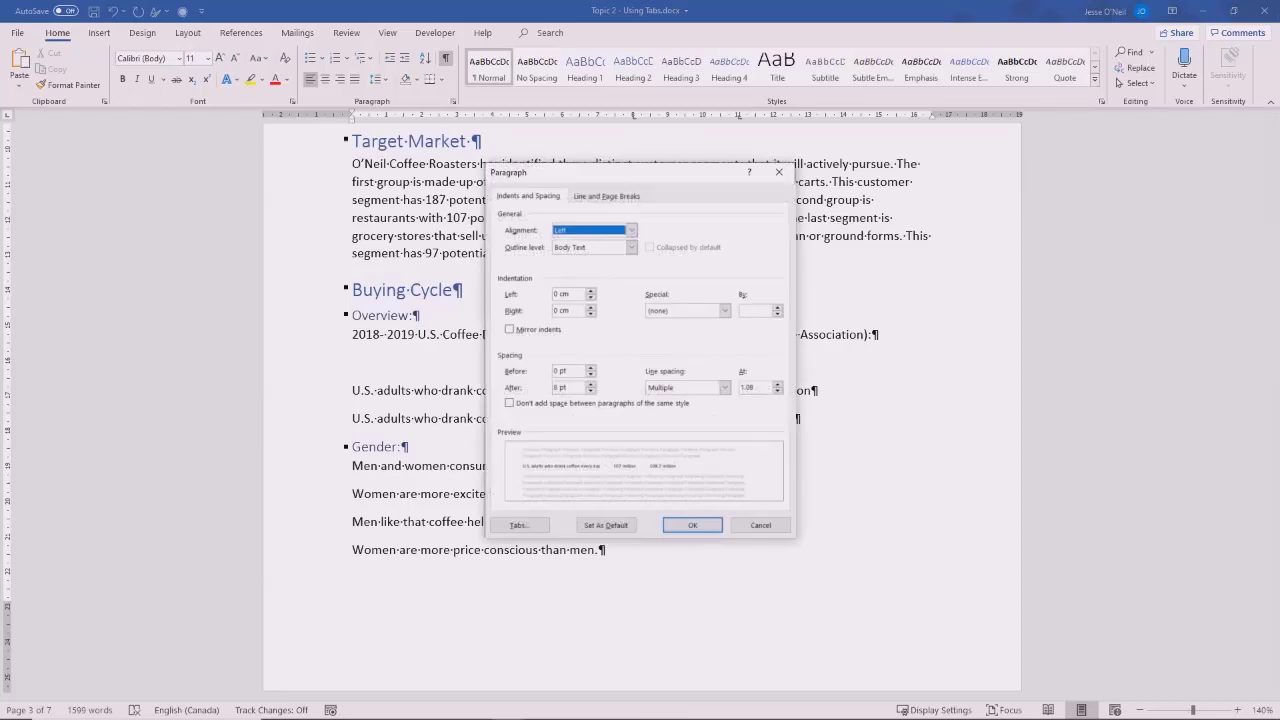
left_click(518, 525)
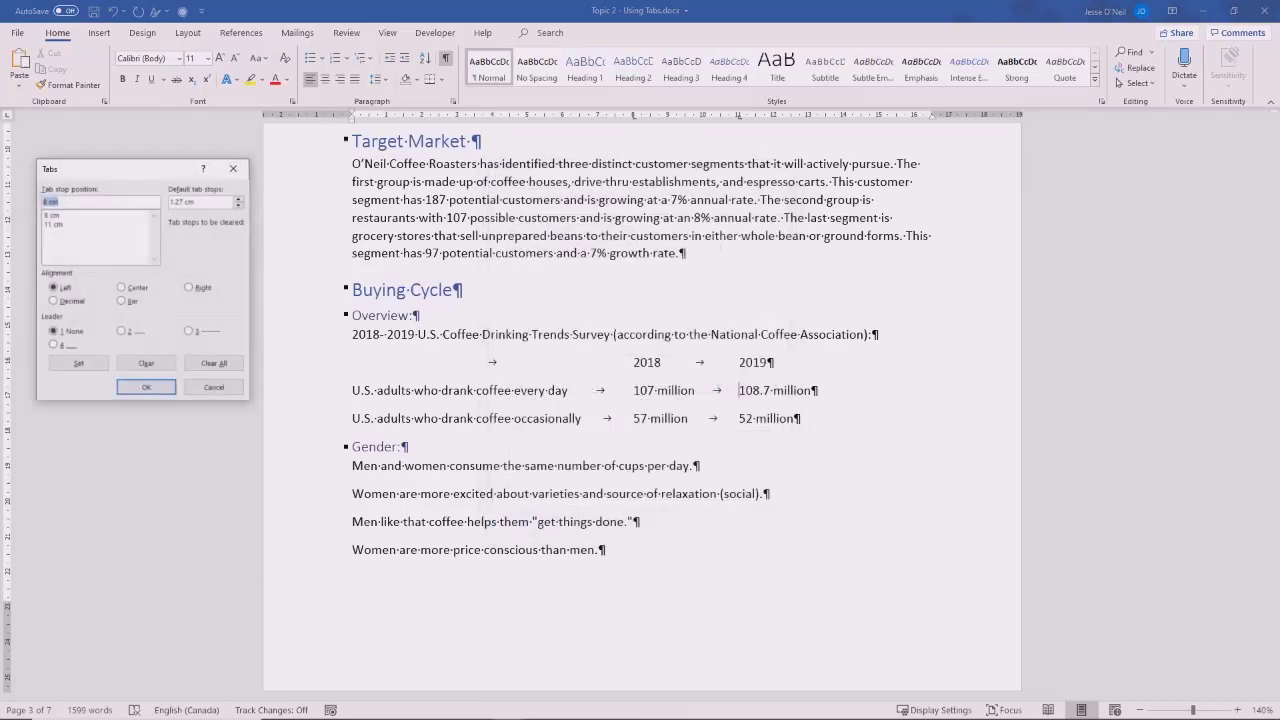
left_click(52, 215)
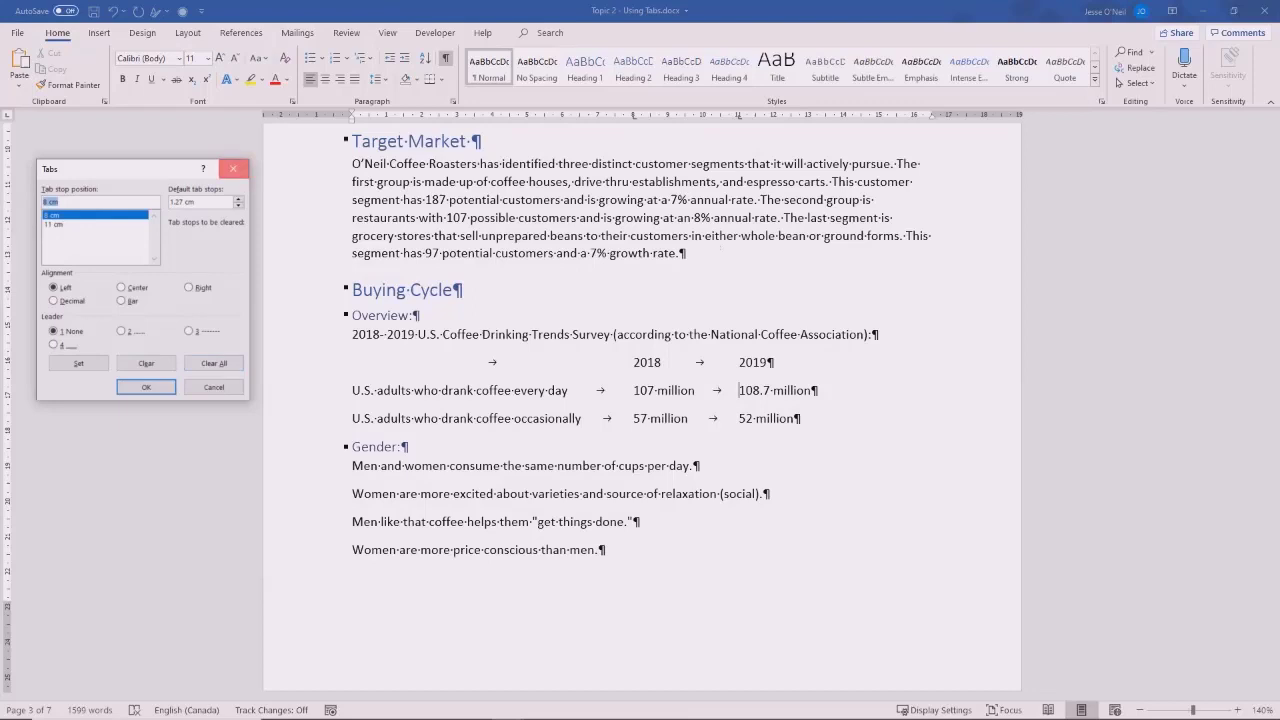
left_click(233, 168)
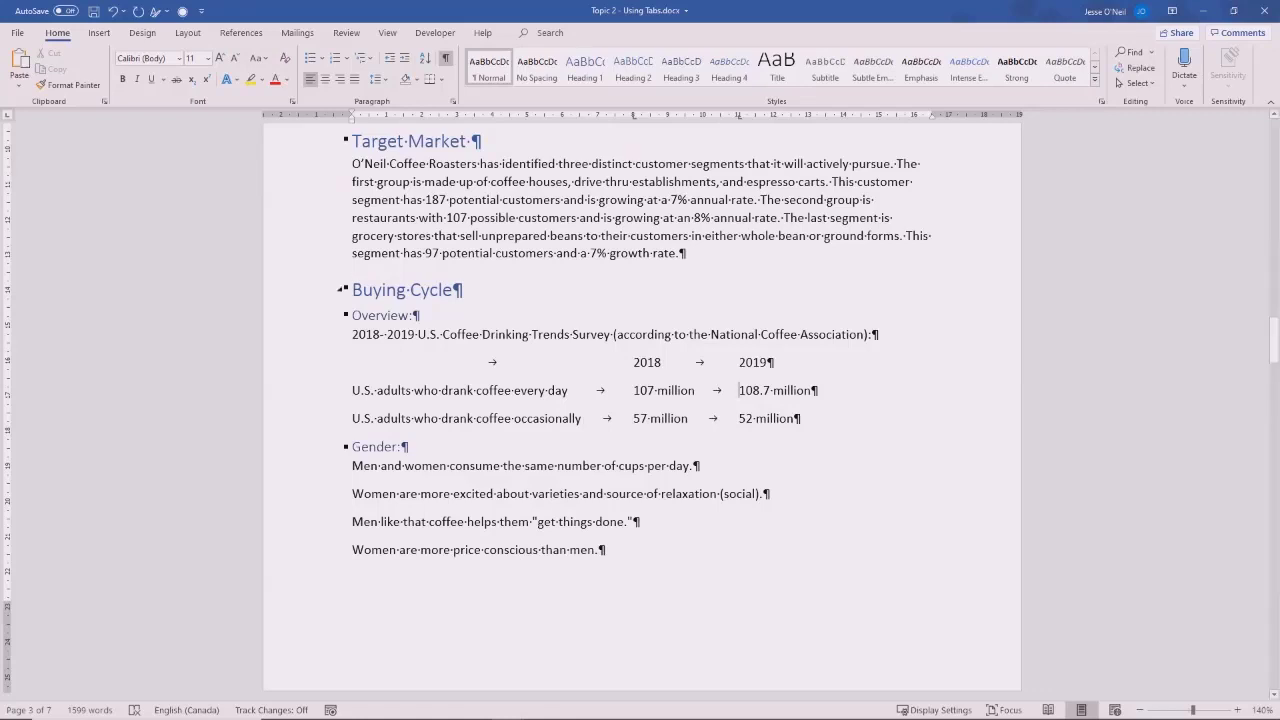
- Close the tabs document and look through the first pages of the Topic 3 & 4 - Themes, Styles and Table of Contents document
left_click(893, 218)
left_click(1265, 10)
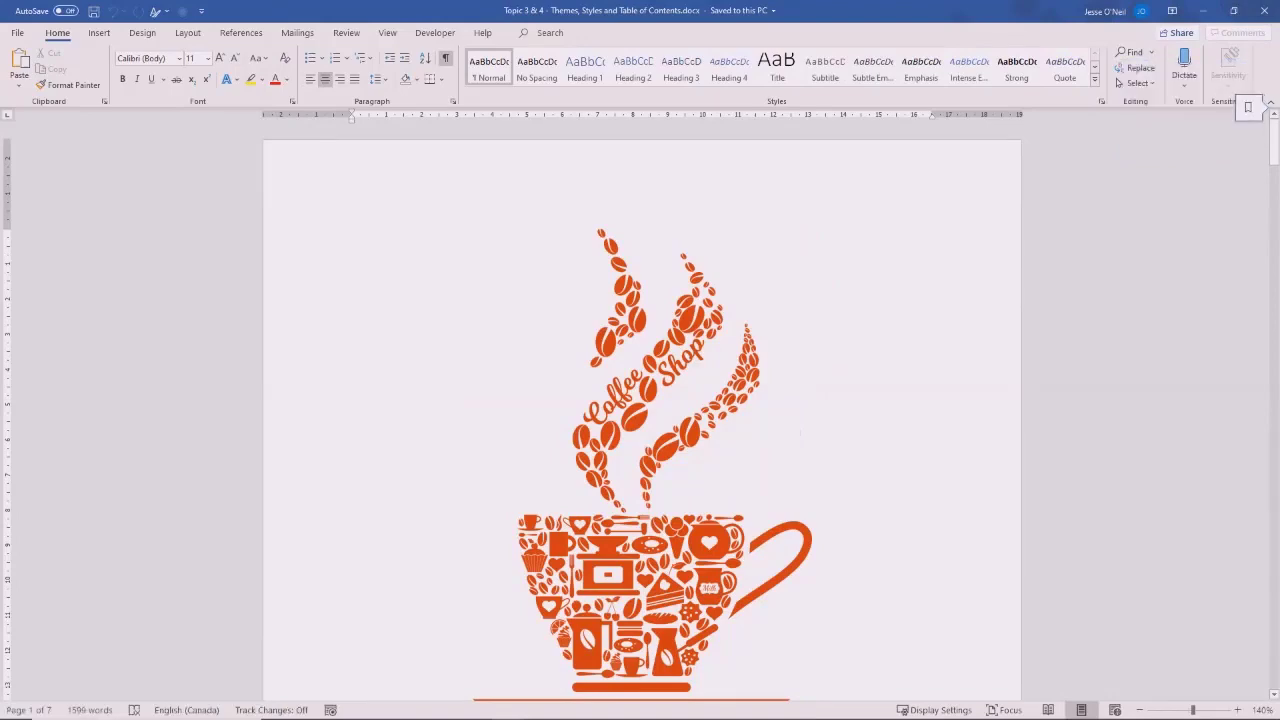
scroll(642, 410, "down", 12)
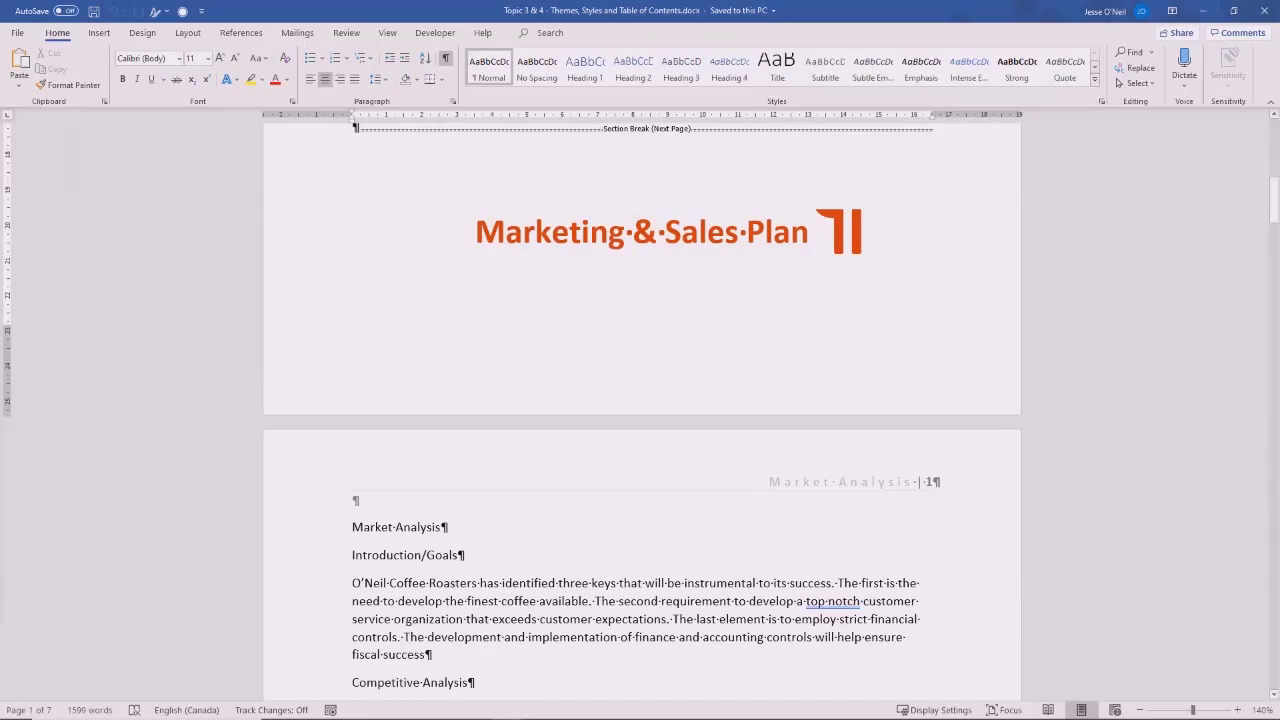
left_click(741, 583)
scroll(640, 400, "down", 8)
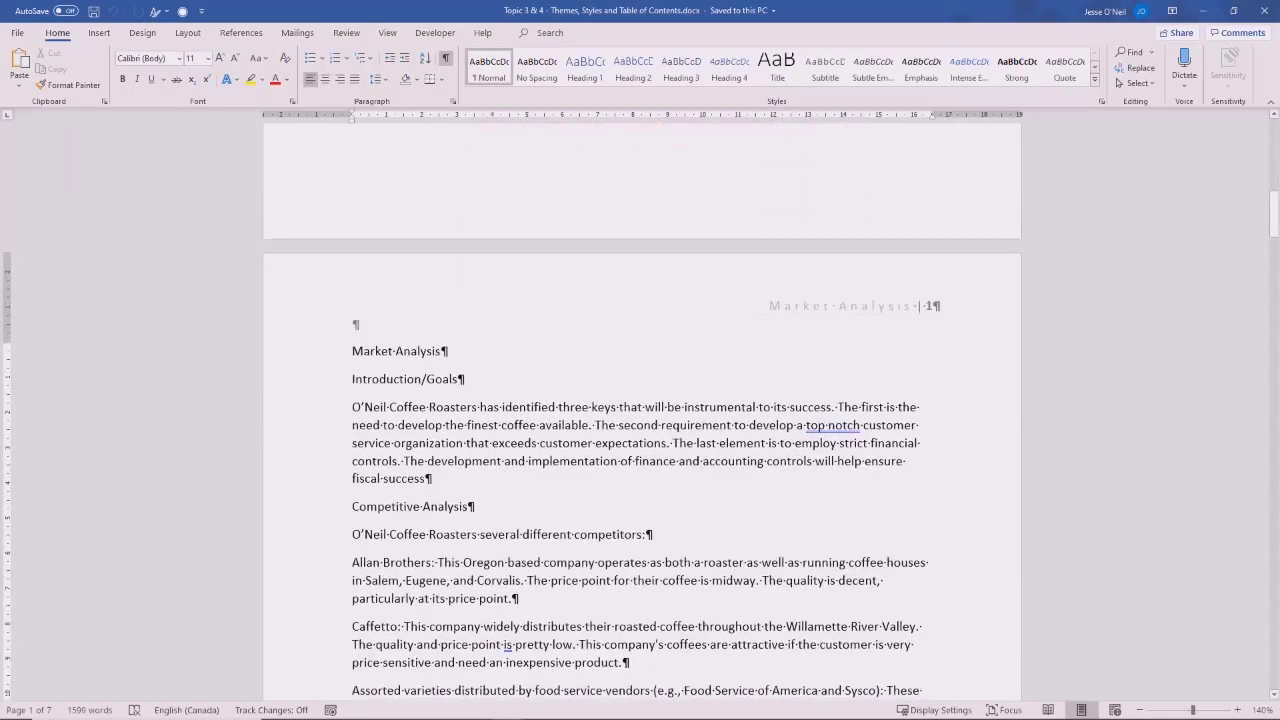
scroll(640, 400, "up", 2)
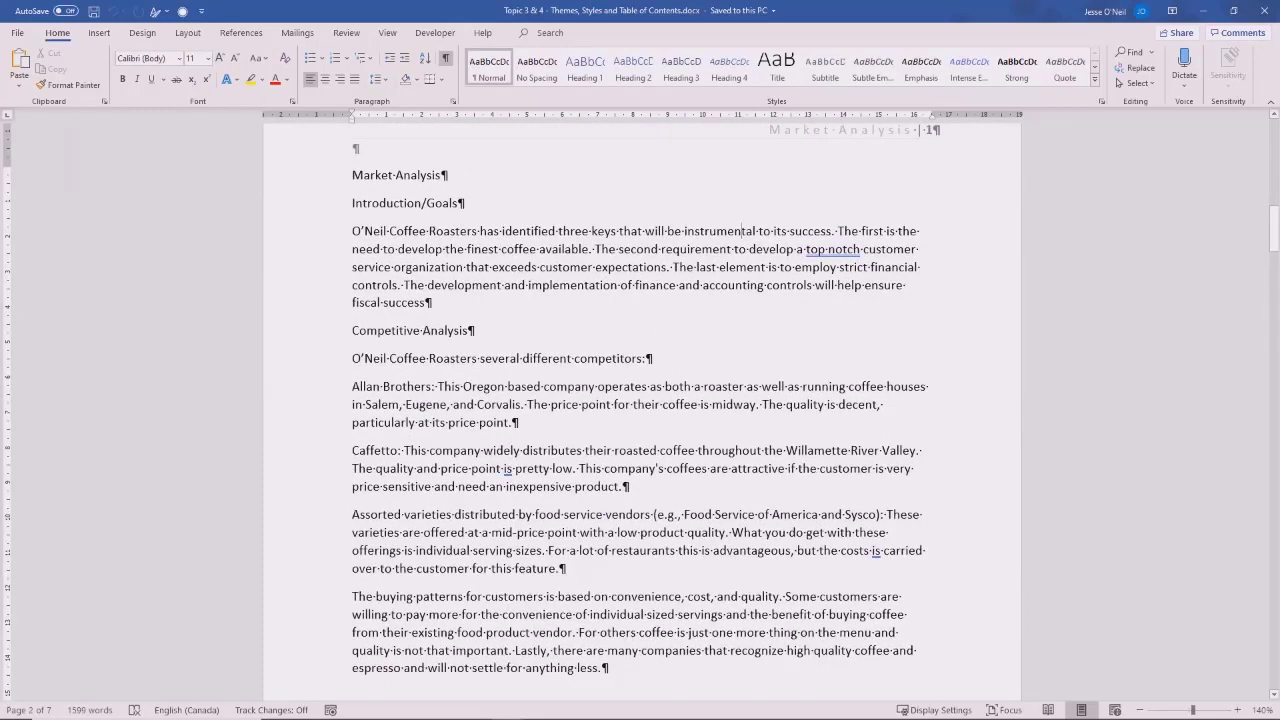
scroll(640, 400, "down", 2)
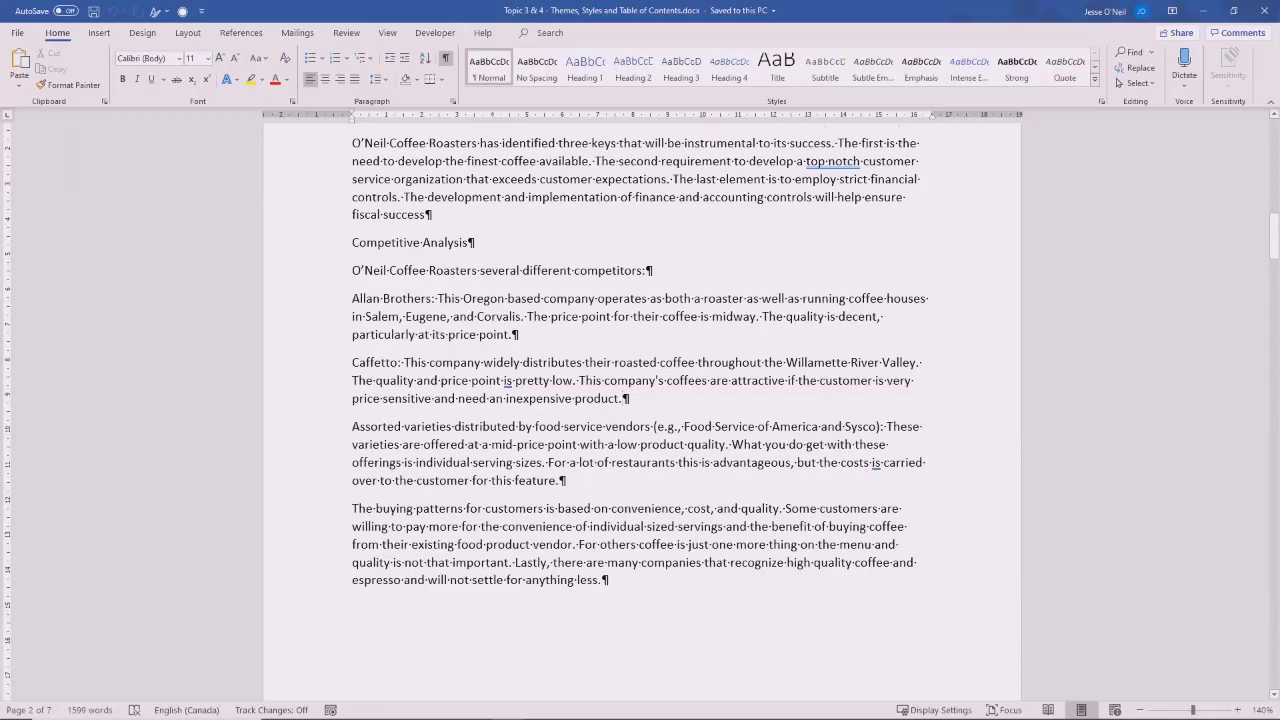
scroll(640, 400, "up", 2)
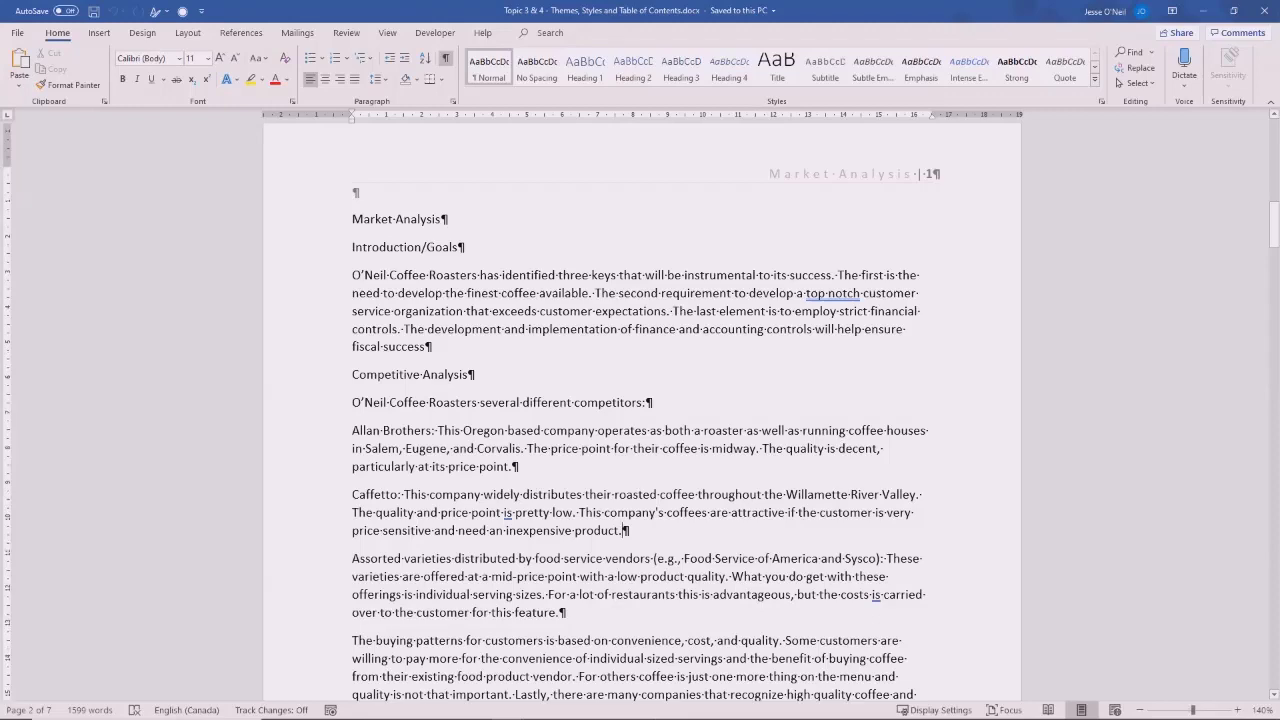
- Hide the formatting marks in the document and bring the SWOT Analysis section into view
scroll(640, 400, "down", 10)
scroll(640, 400, "down", 5)
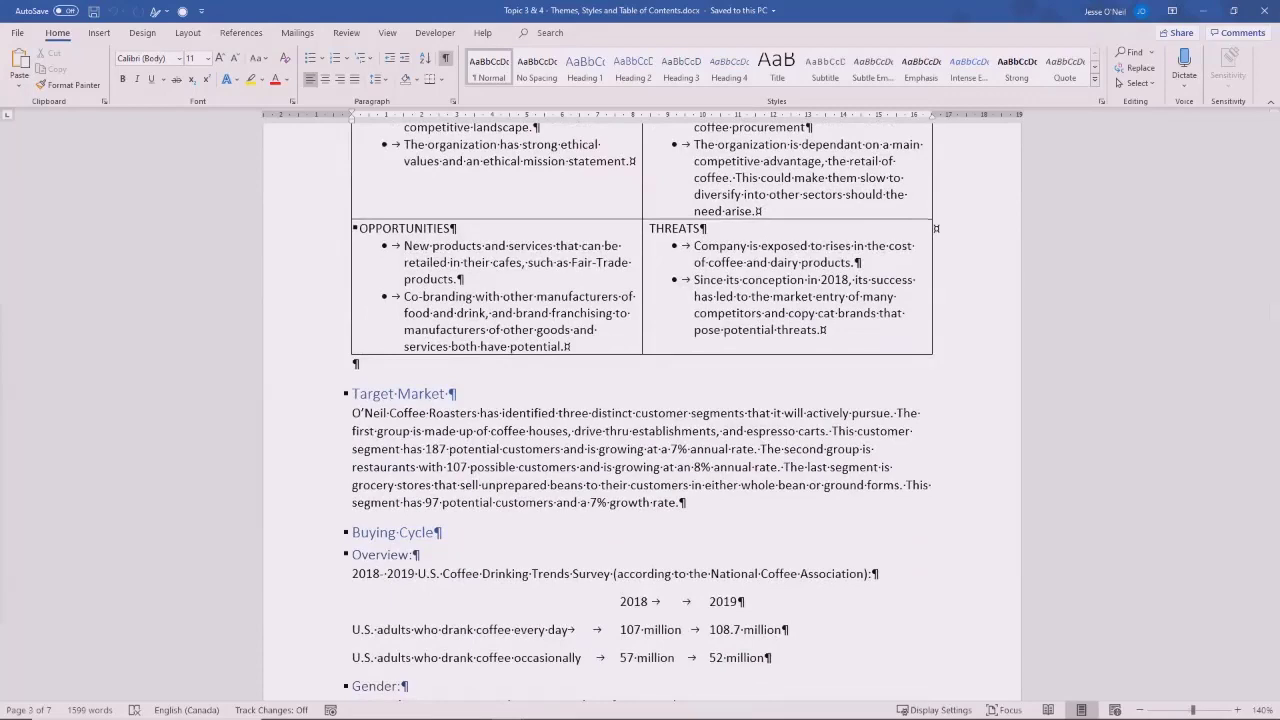
left_click(446, 58)
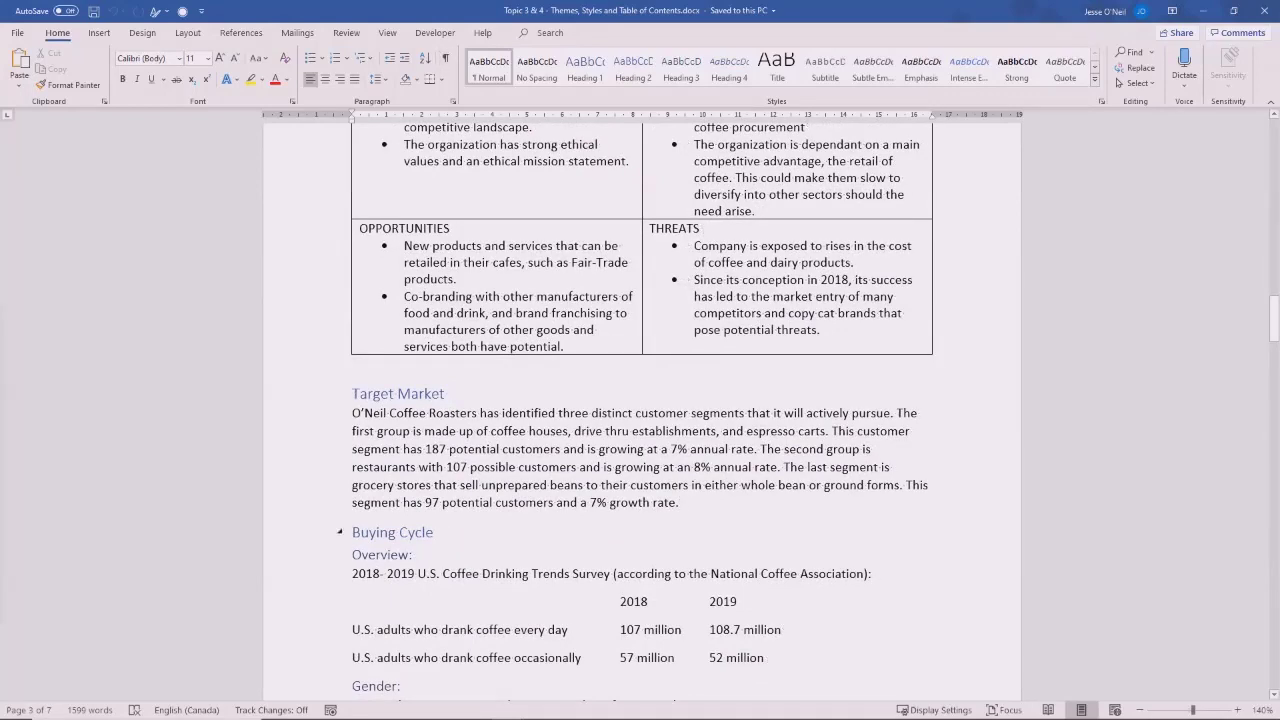
scroll(640, 400, "up", 3)
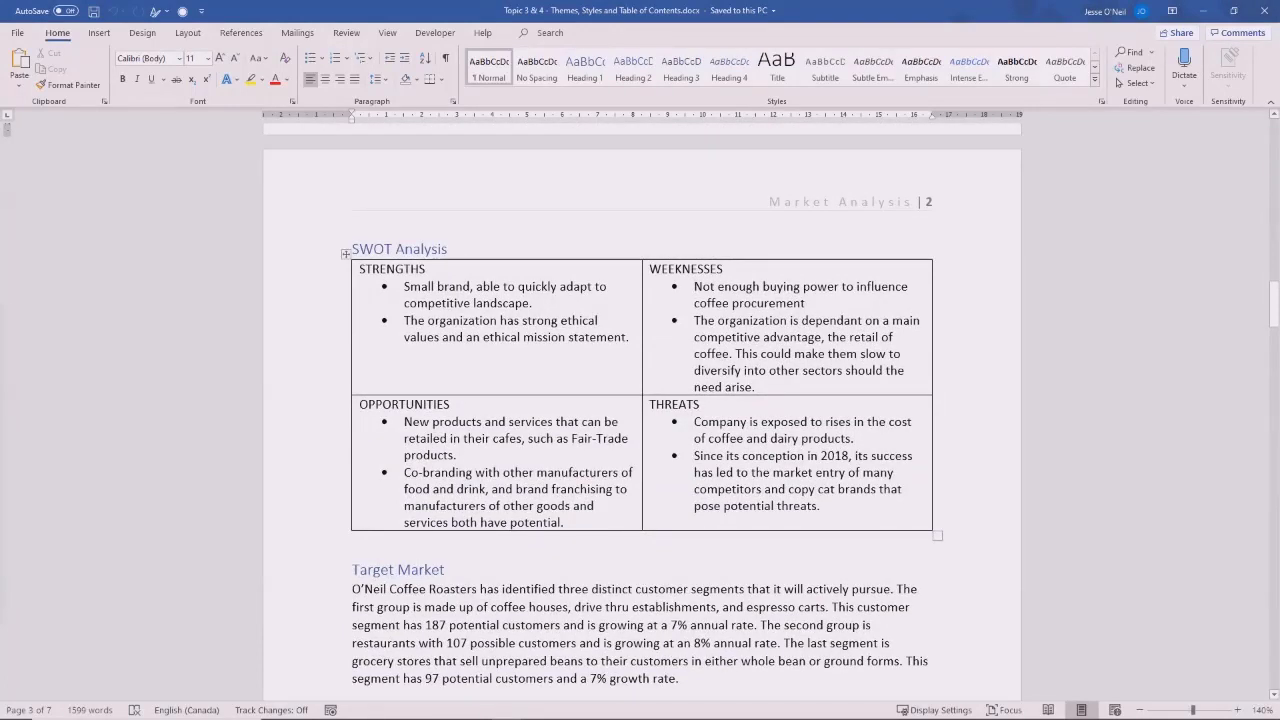
- Browse the built-in style sets and themes, previewing the Berlin theme and the Shaded style set without applying either
left_click(142, 33)
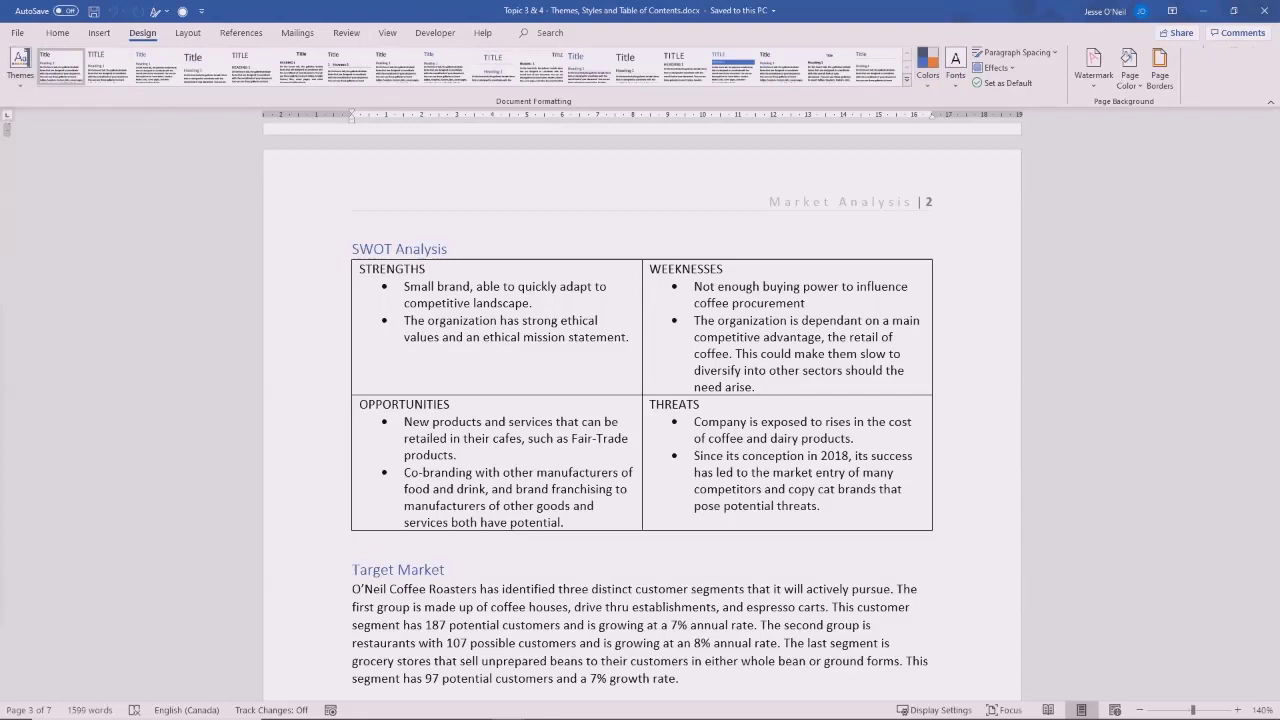
left_click(906, 79)
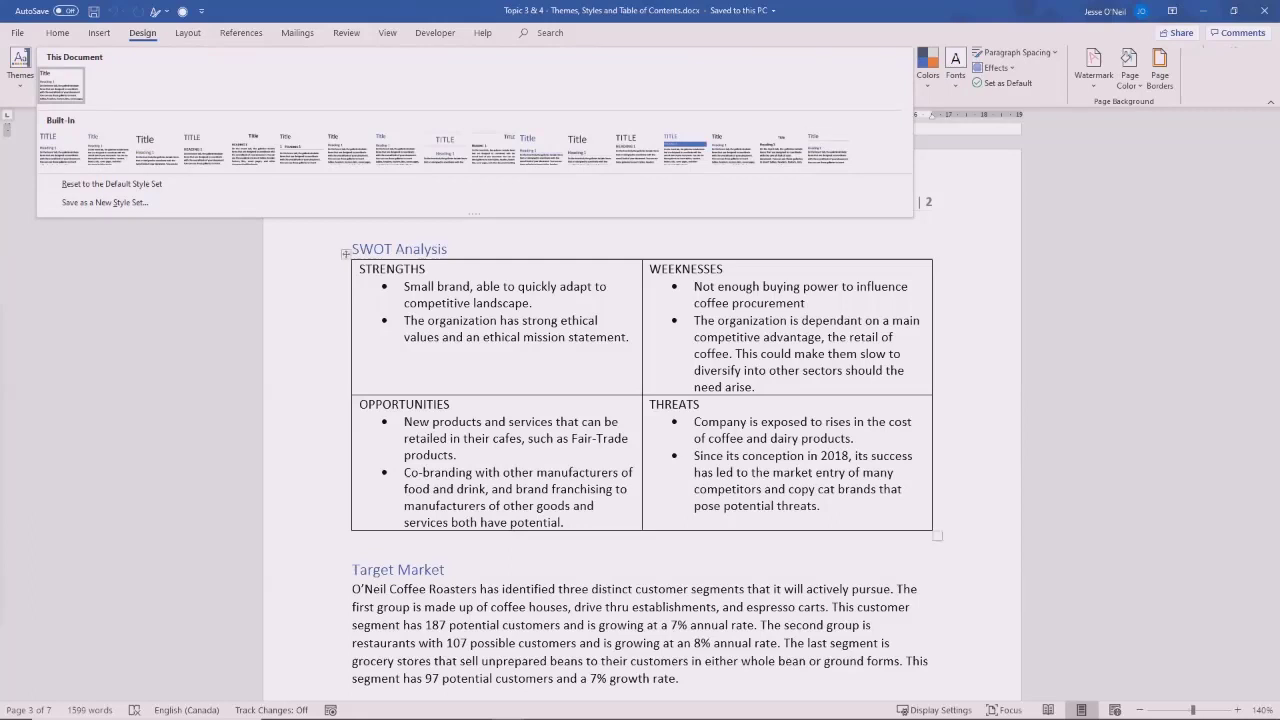
left_click(730, 330)
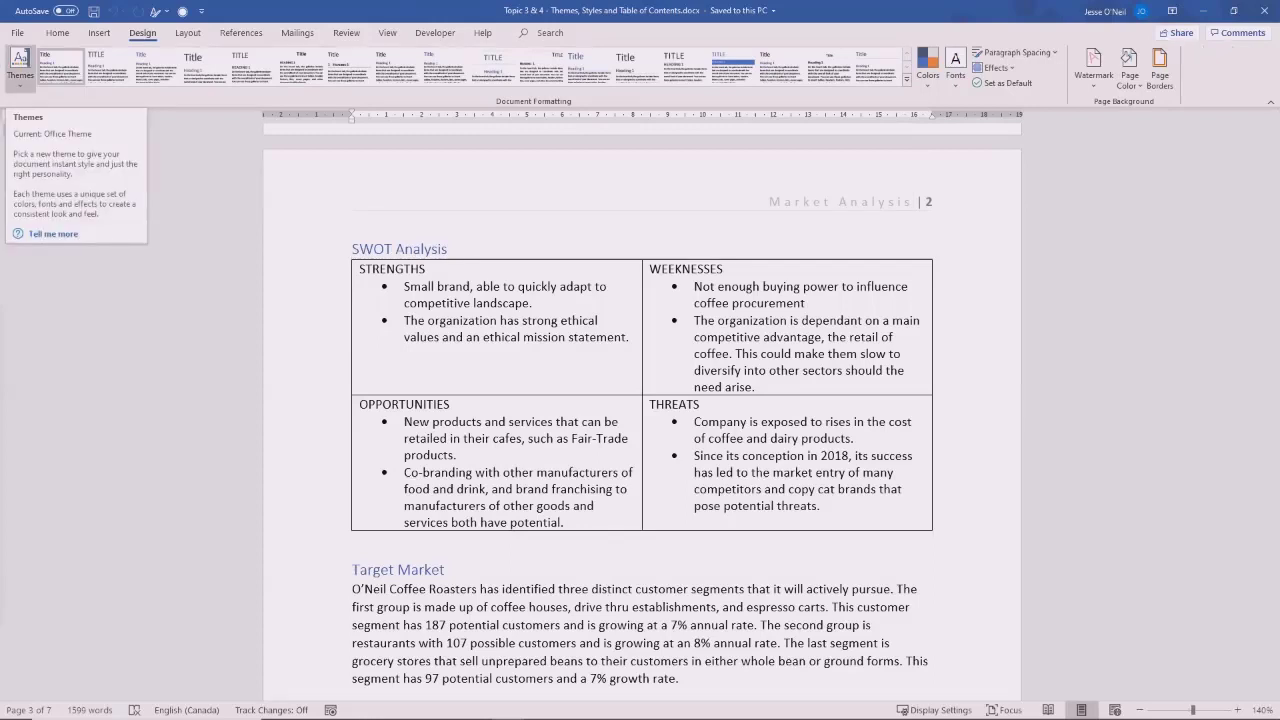
left_click(20, 62)
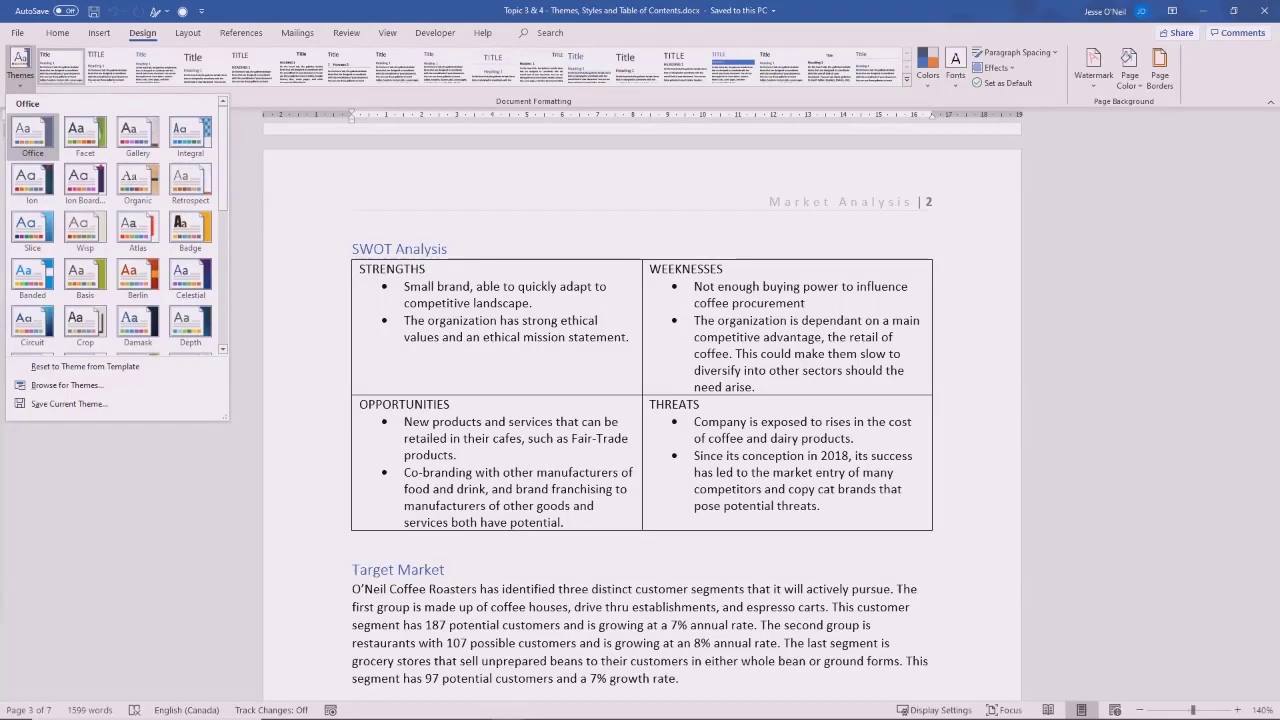
scroll(117, 225, "down", 4)
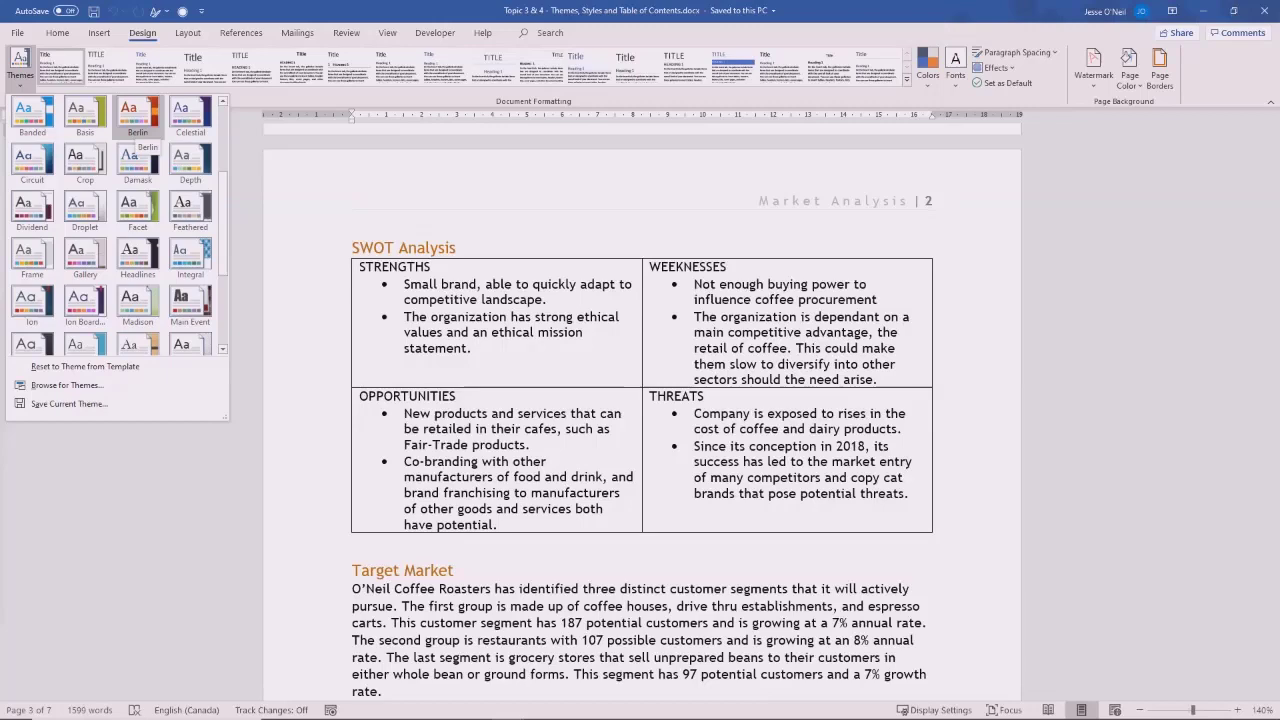
key("Escape")
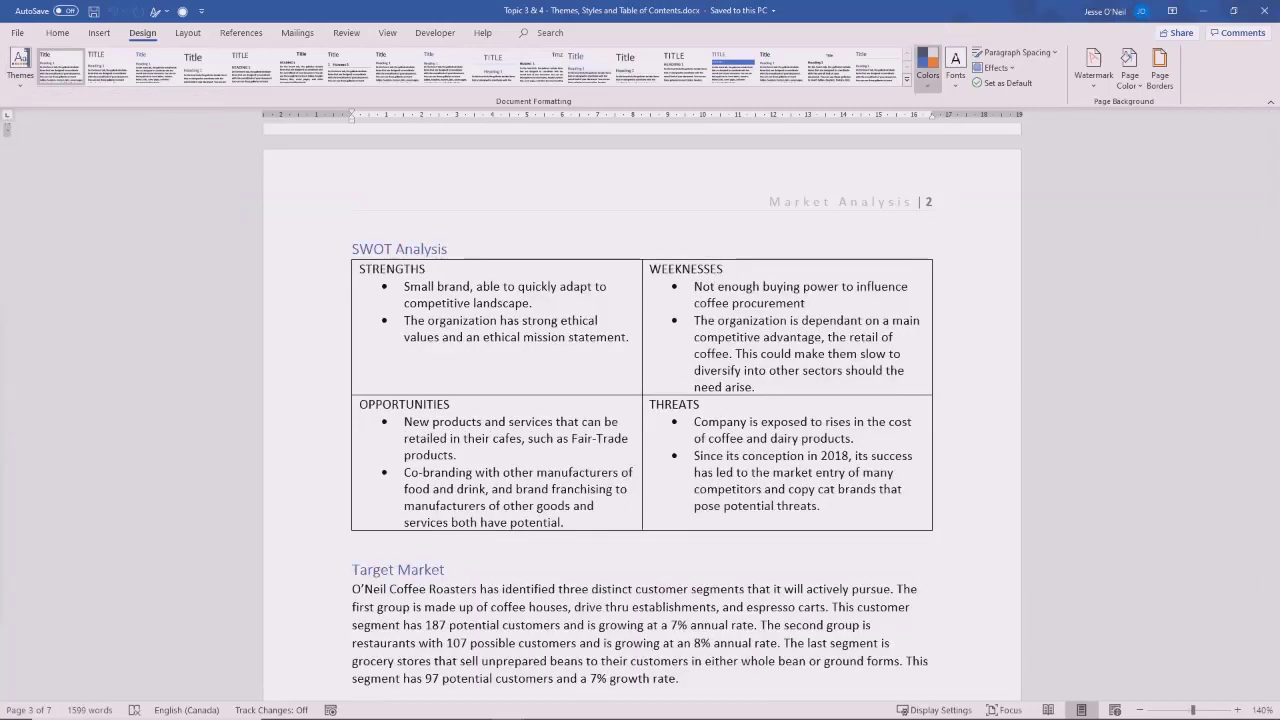
left_click(907, 82)
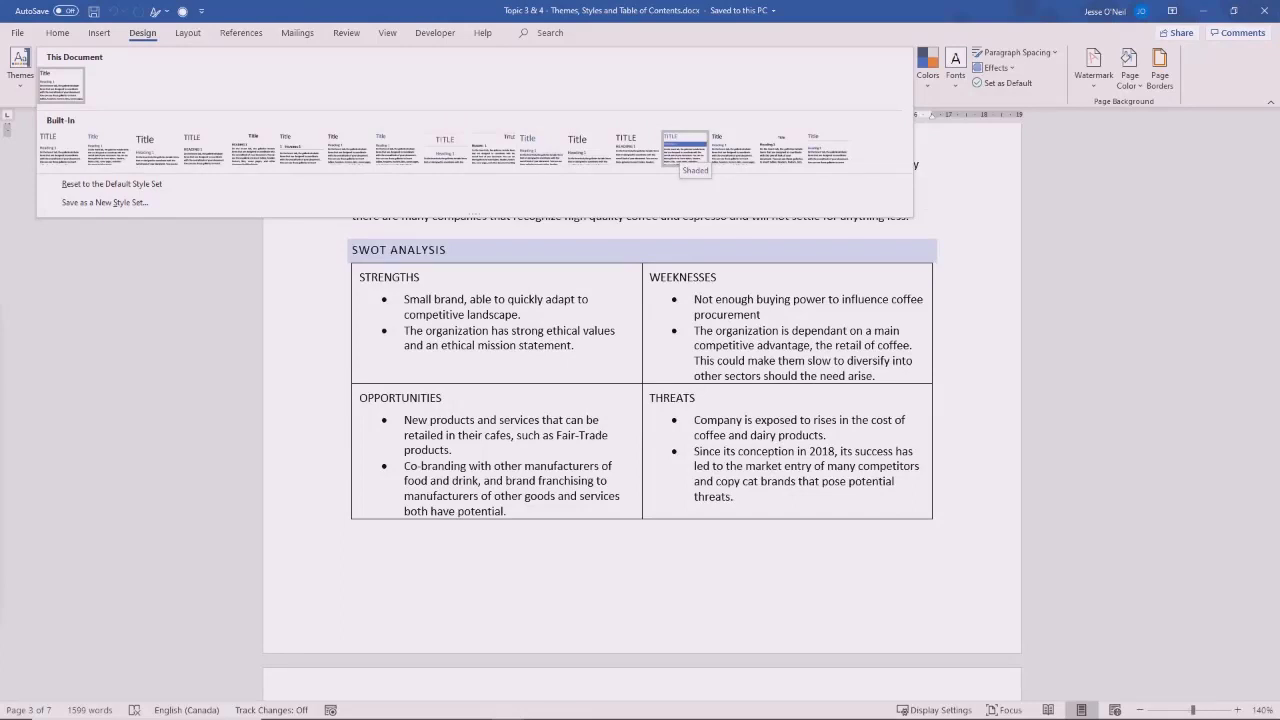
left_click(725, 300)
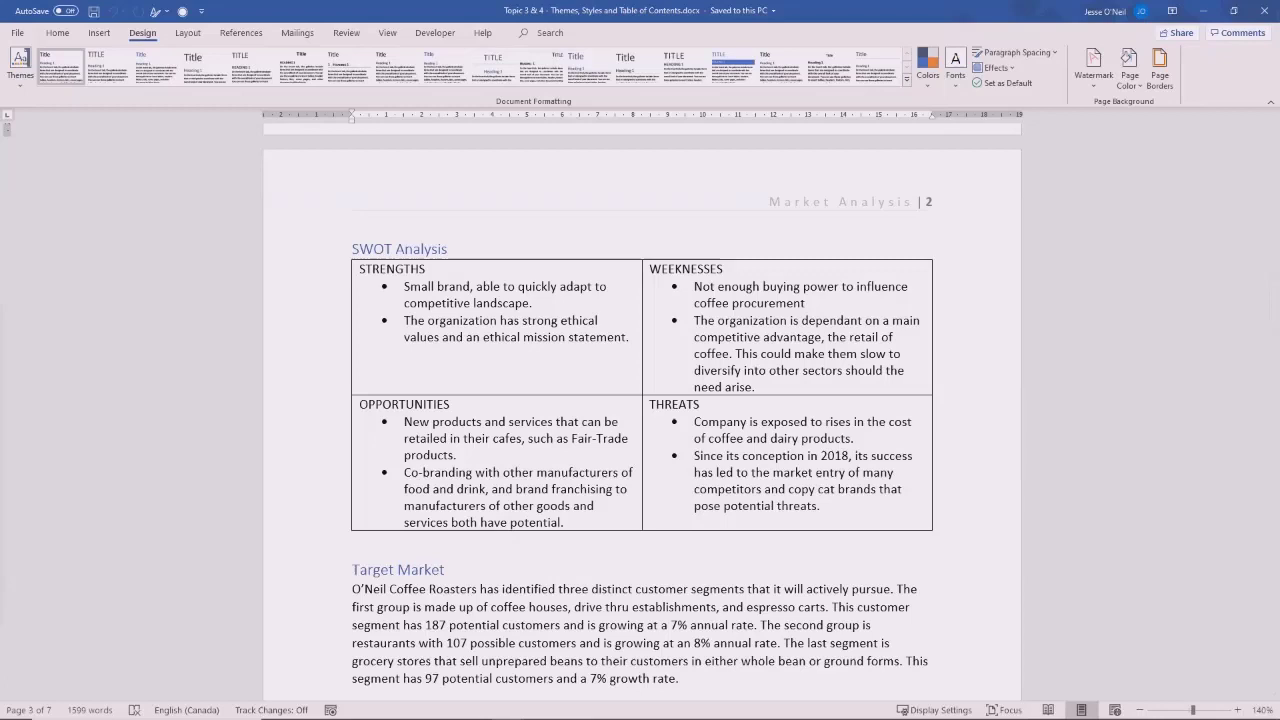
- Apply the Gallery theme to the document
left_click(20, 65)
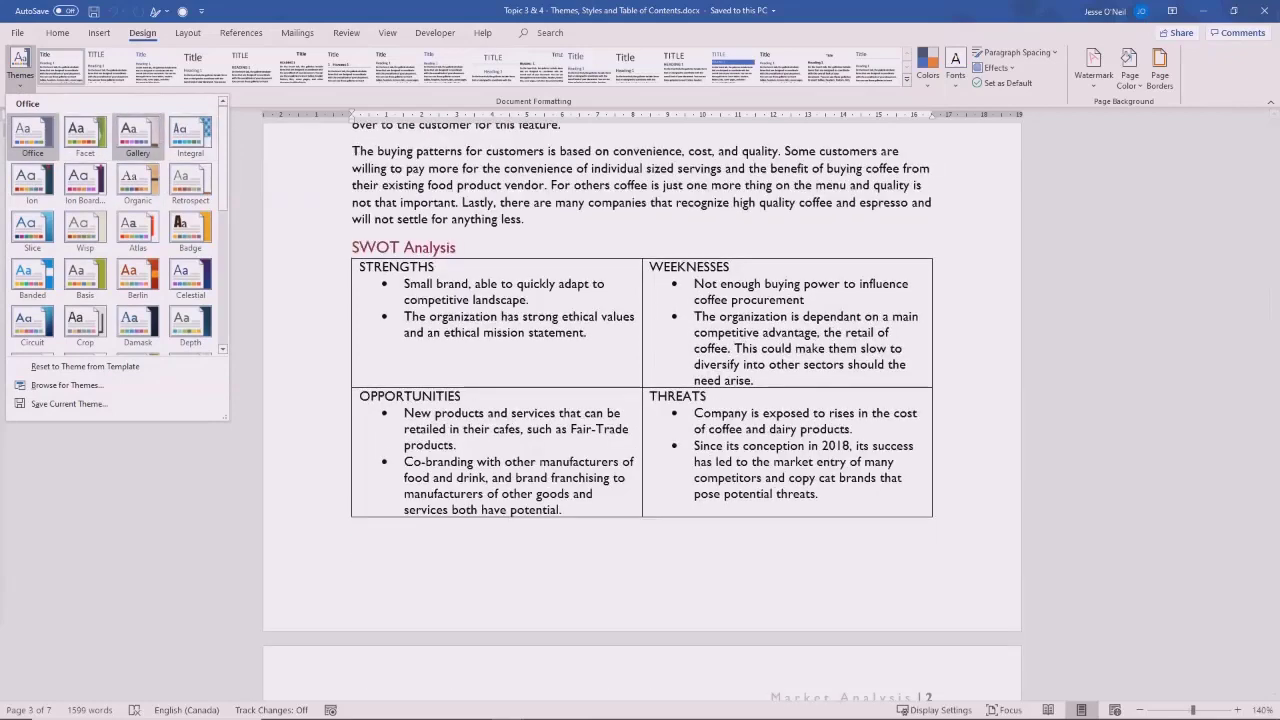
left_click(138, 140)
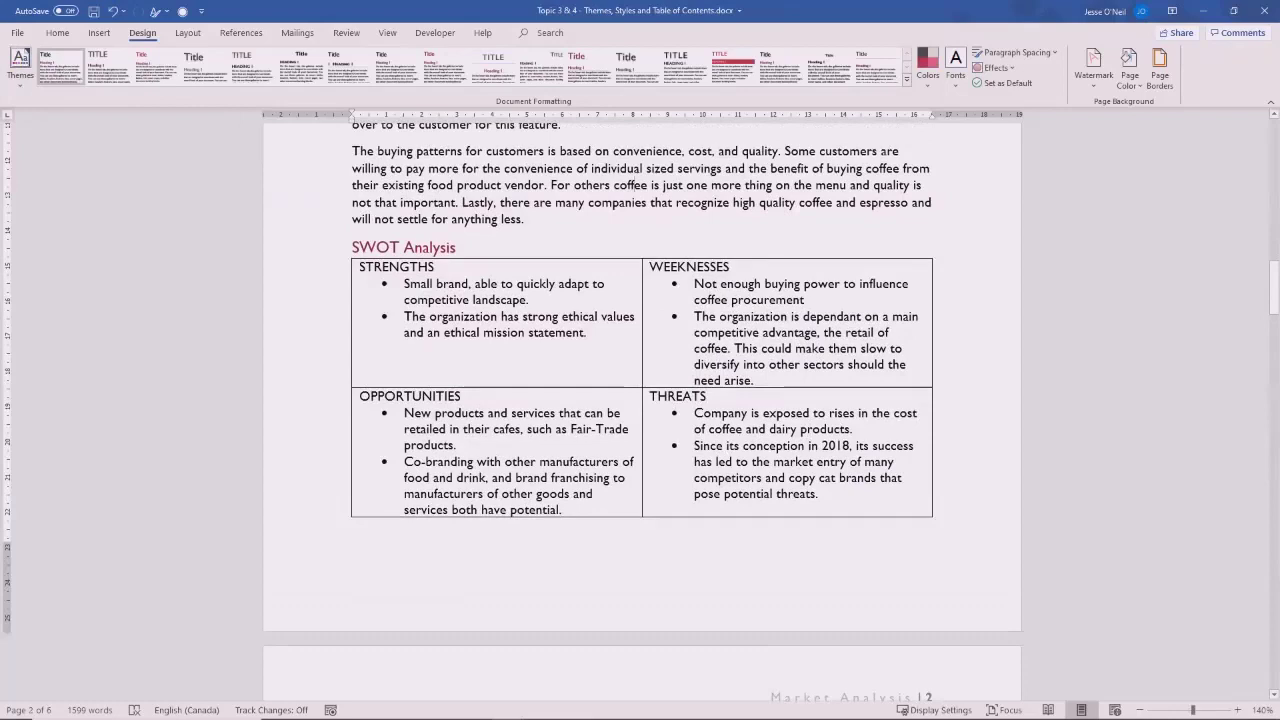
- Change the document's theme fonts to the Calibri font set
scroll(642, 400, "up", 2)
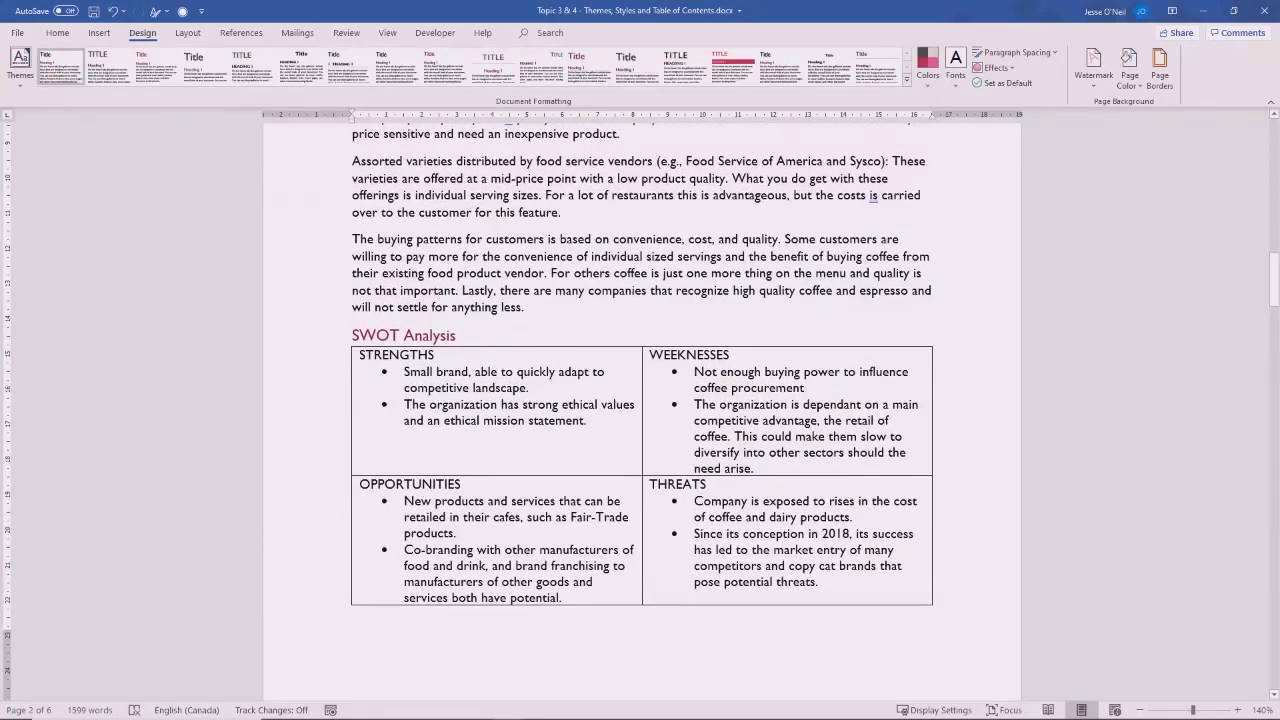
left_click(955, 65)
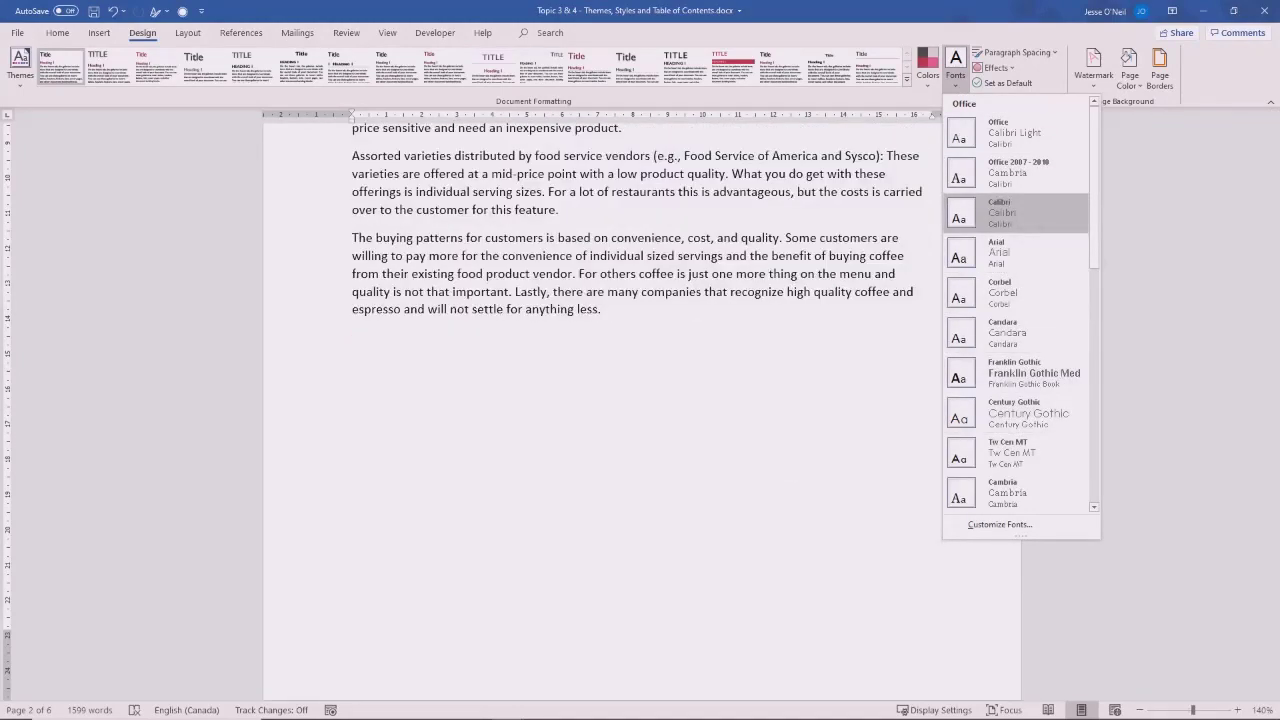
left_click(1015, 212)
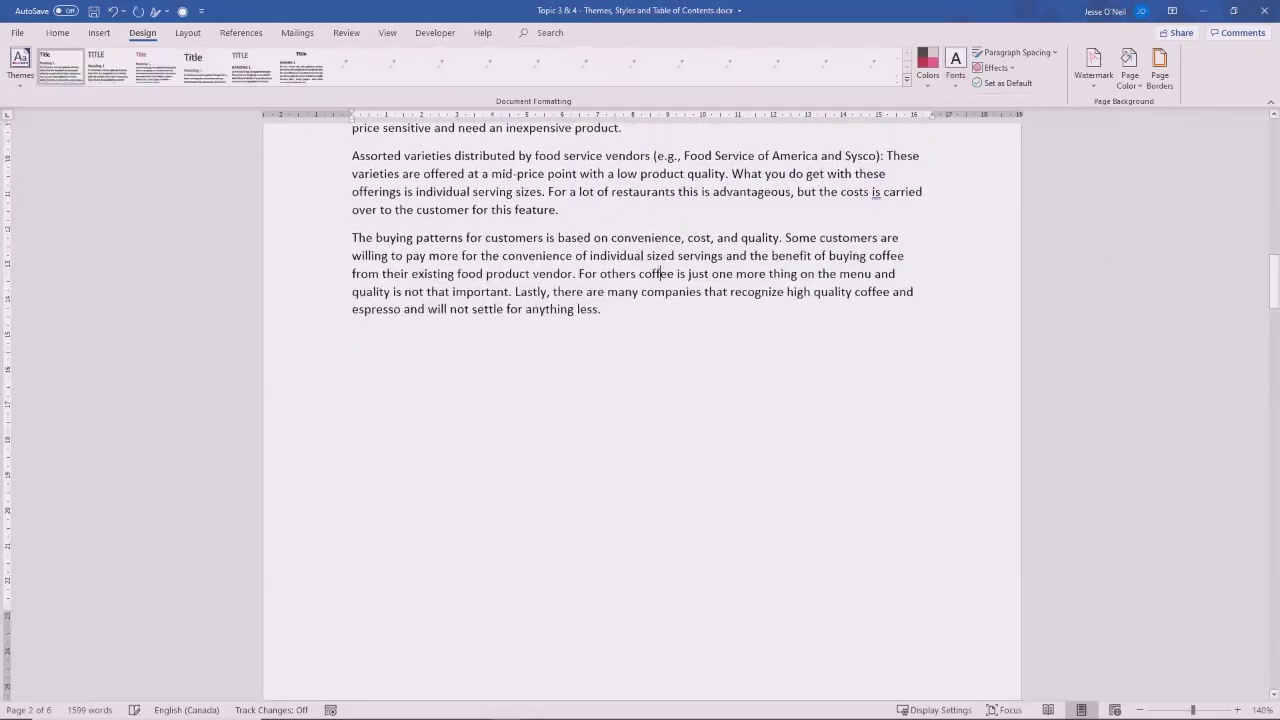
scroll(640, 400, "up", 6)
scroll(640, 400, "up", 1)
scroll(640, 400, "down", 15)
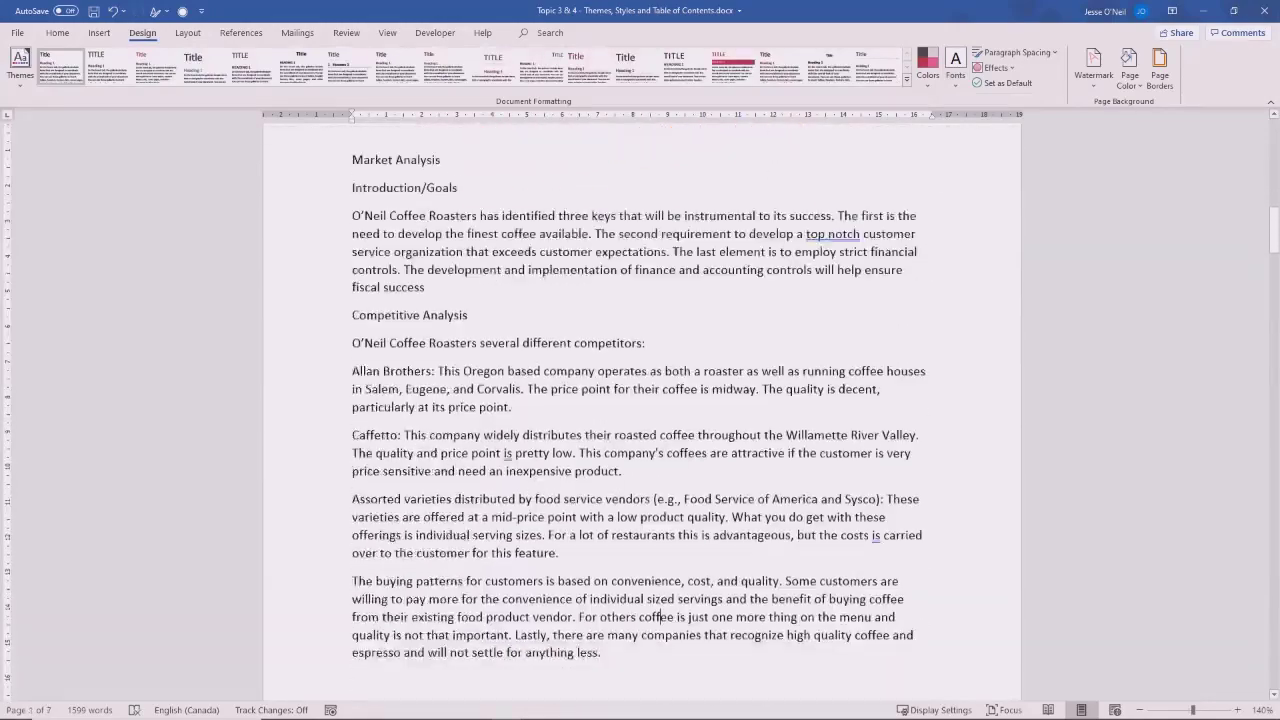
scroll(640, 410, "down", 4)
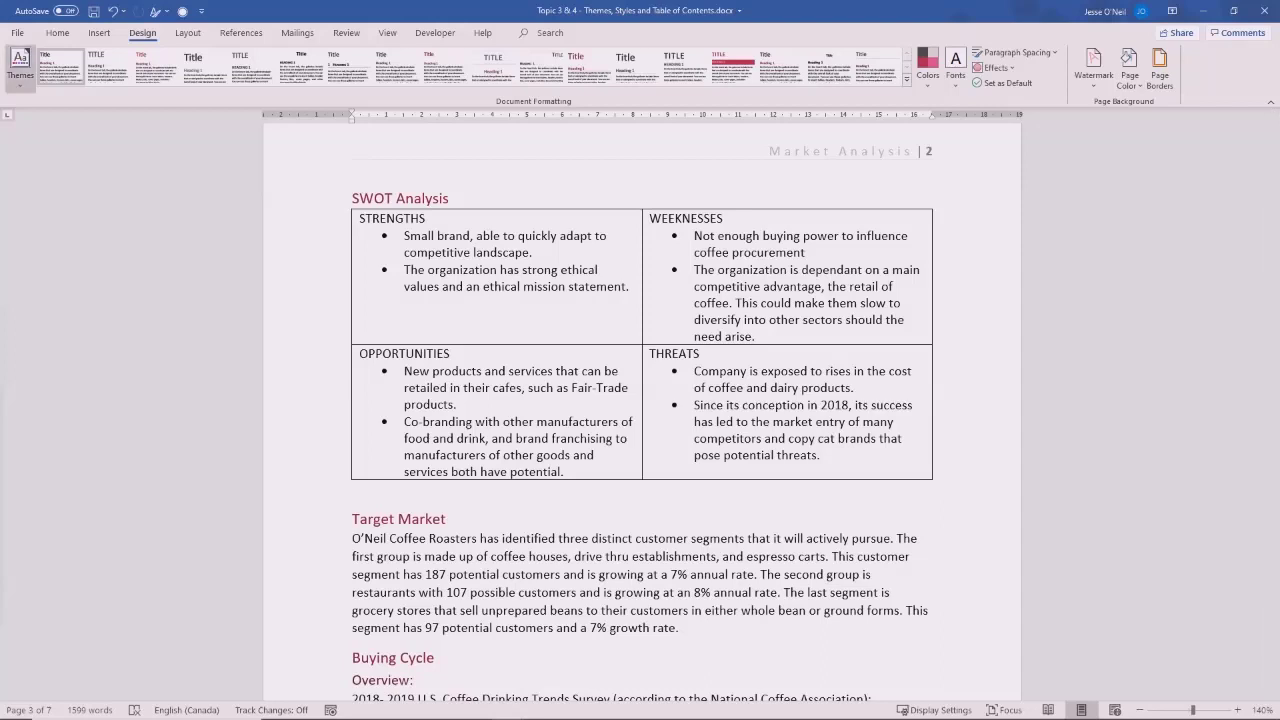
- Save the current theme as a custom theme named "Funky Theme"
left_click(21, 62)
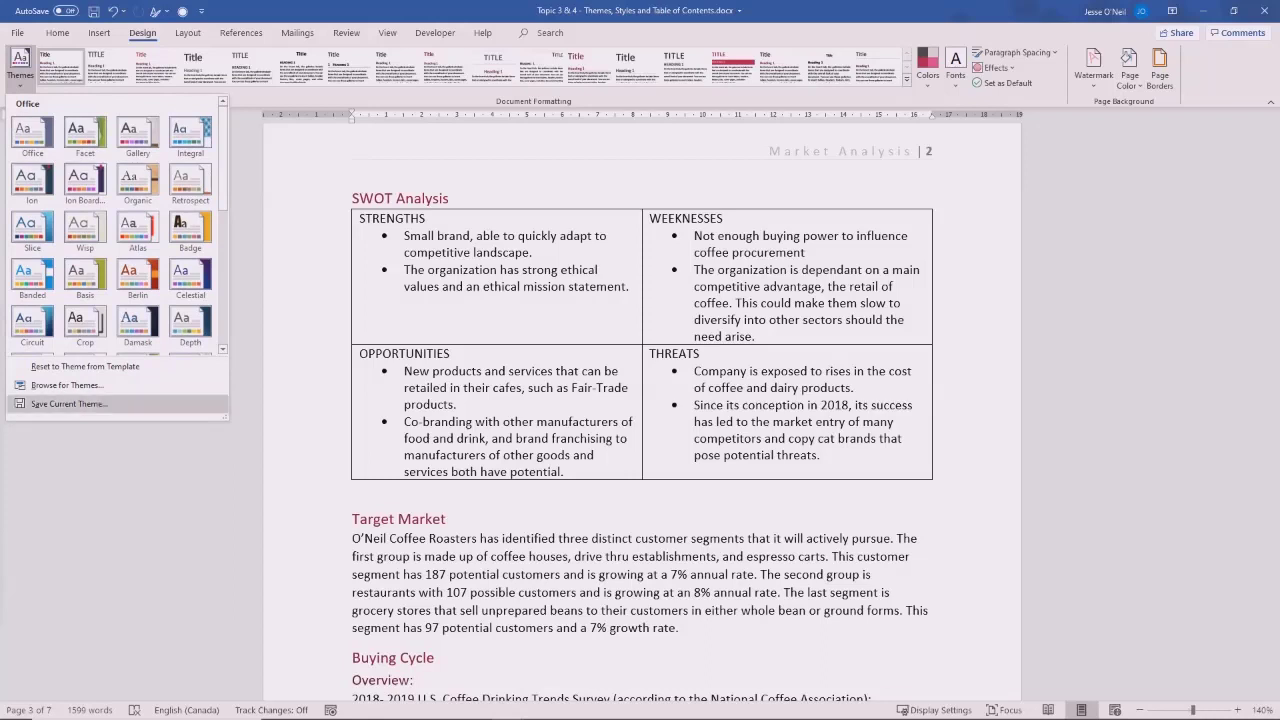
left_click(69, 403)
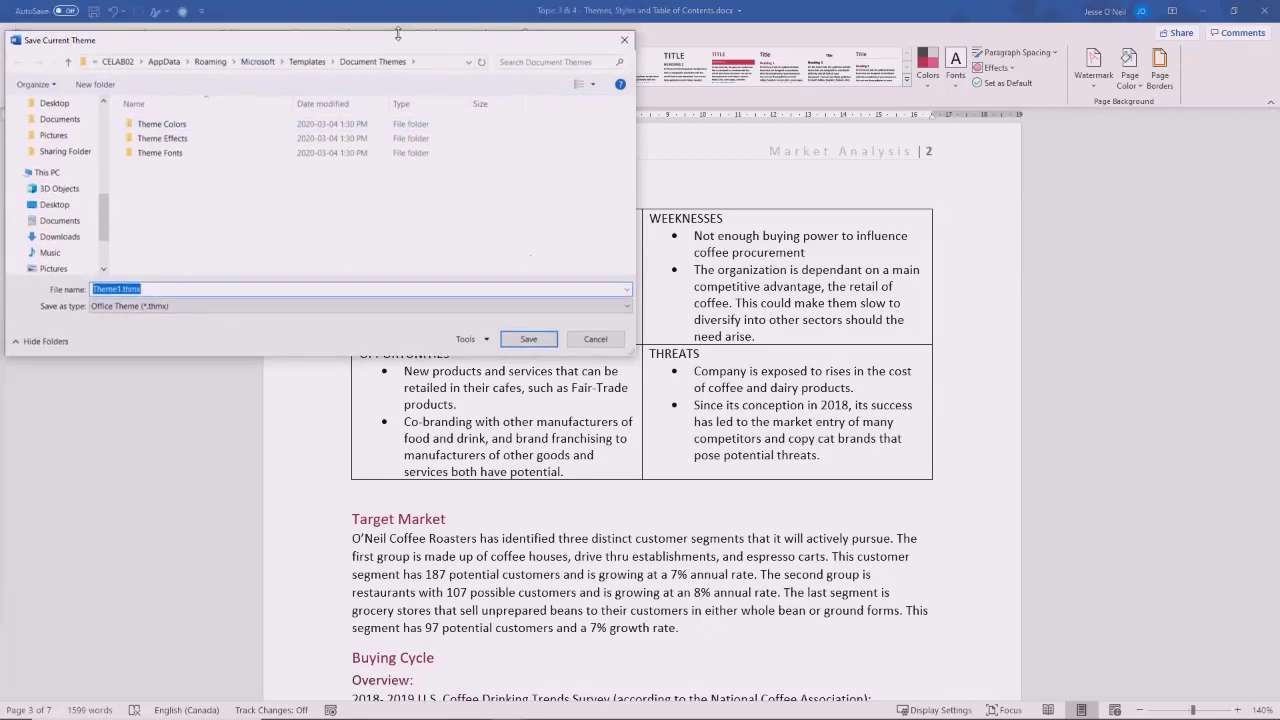
left_click_drag(276, 7, 407, 52)
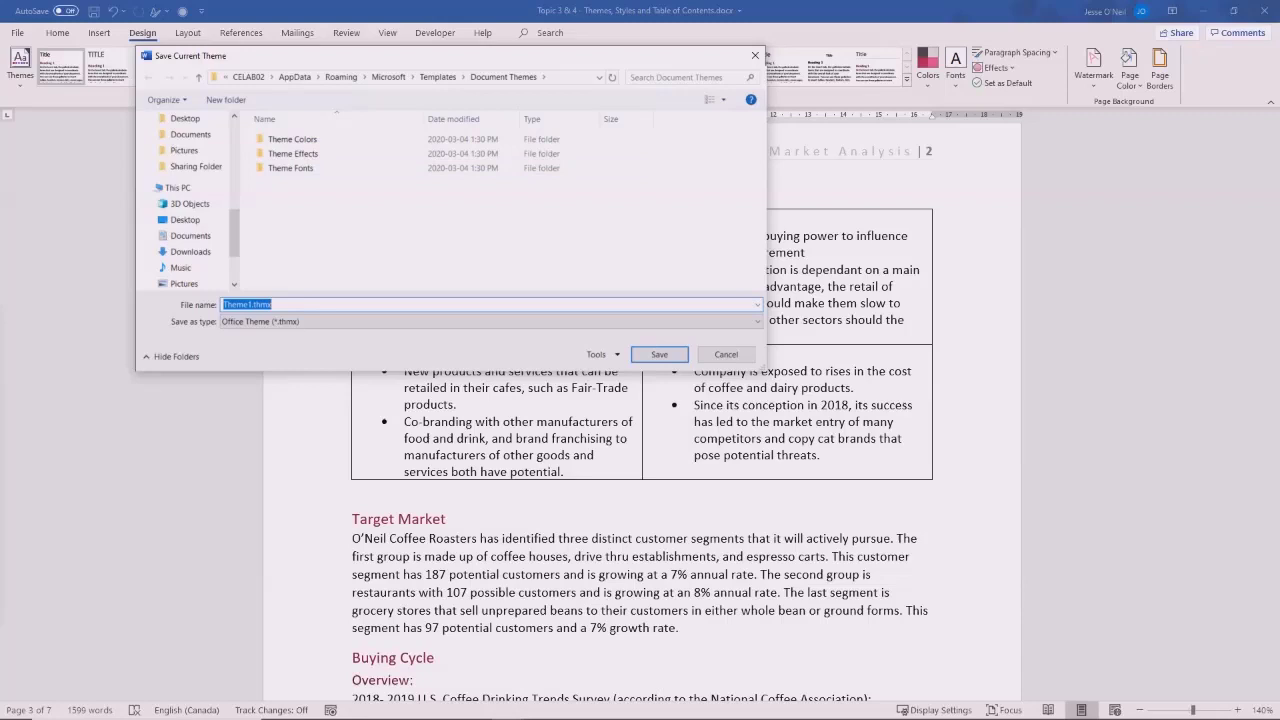
left_click_drag(252, 305, 221, 305)
type("Funky Theme")
key("Return")
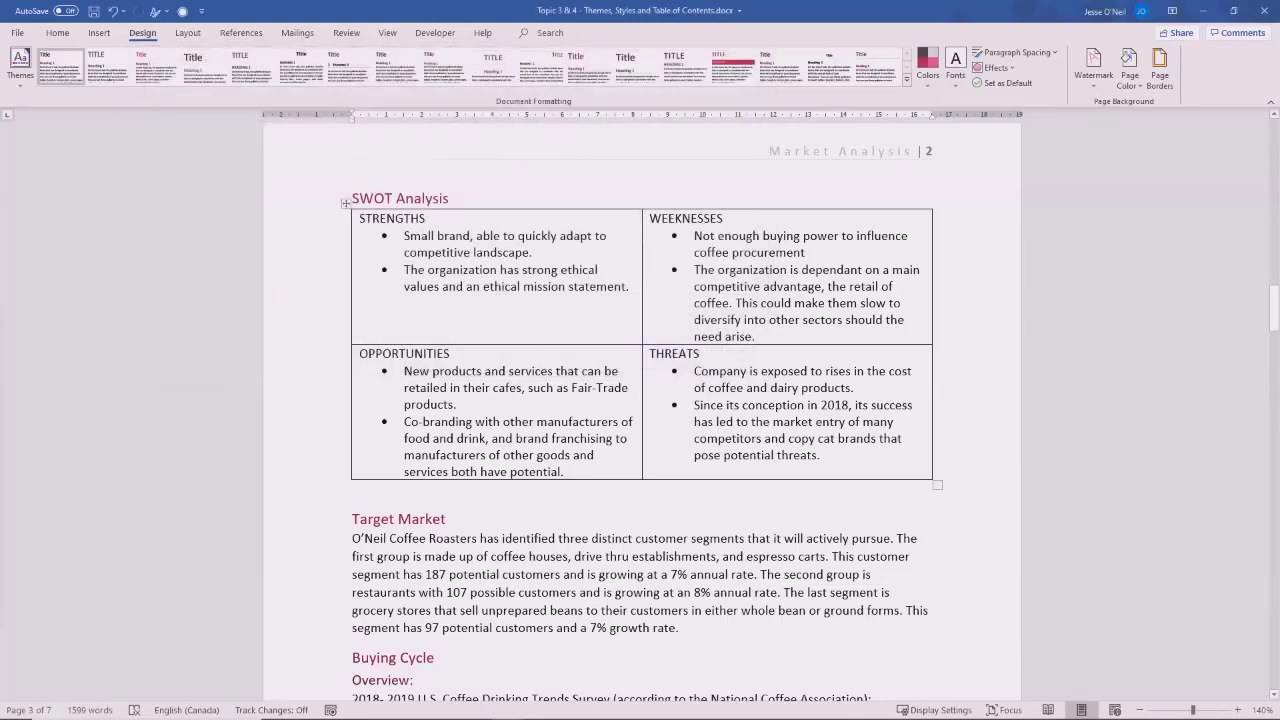
- Check the custom themes for Funky Theme, and browse the available style sets and the gallery of text styles
left_click(20, 65)
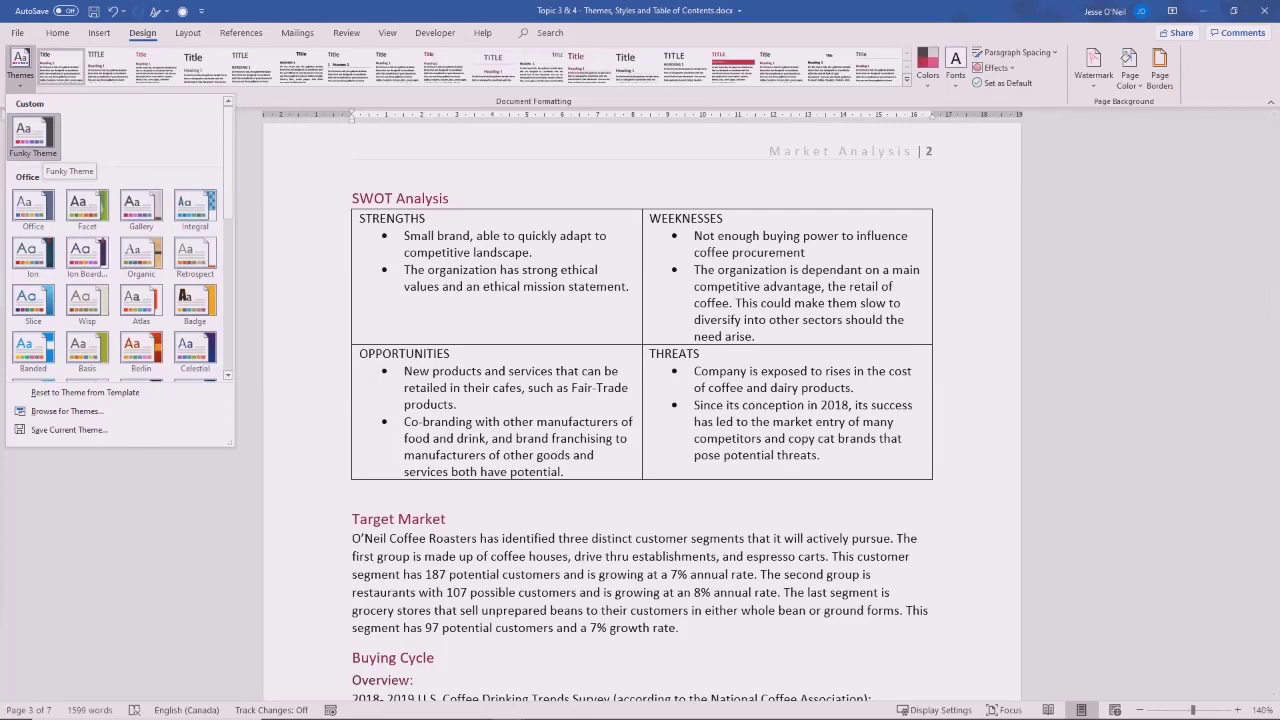
left_click(24, 56)
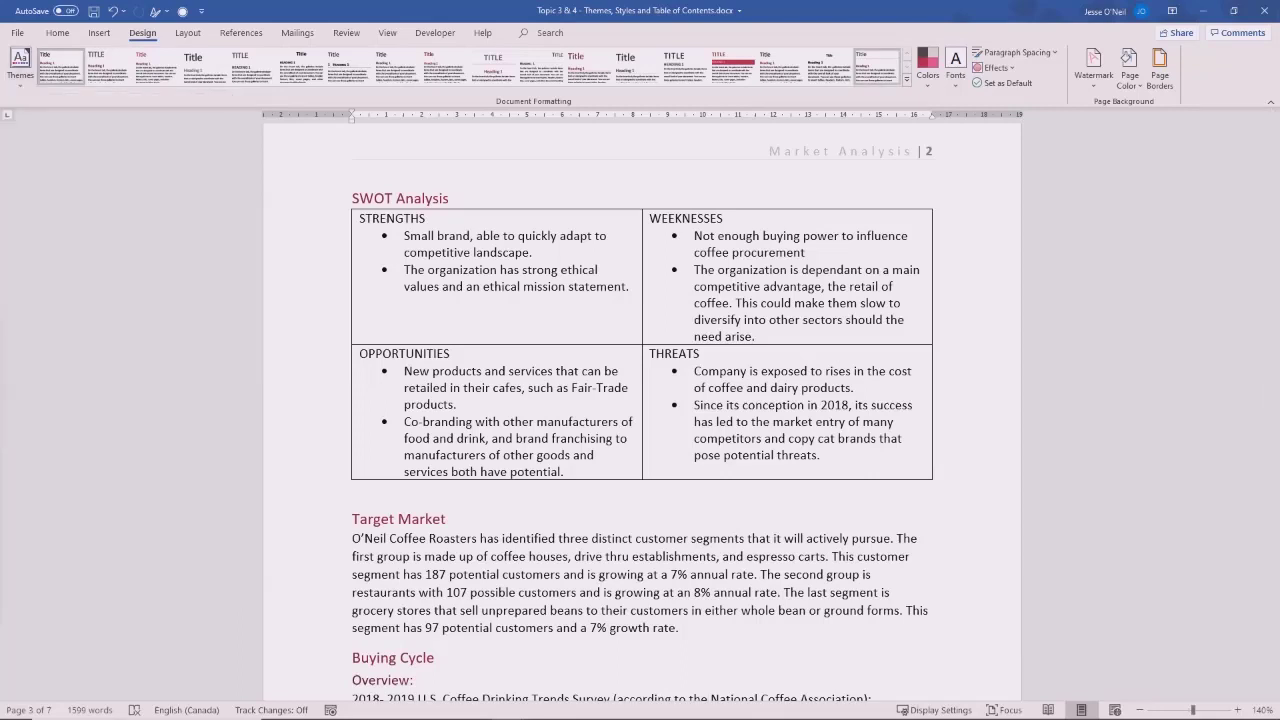
left_click(906, 78)
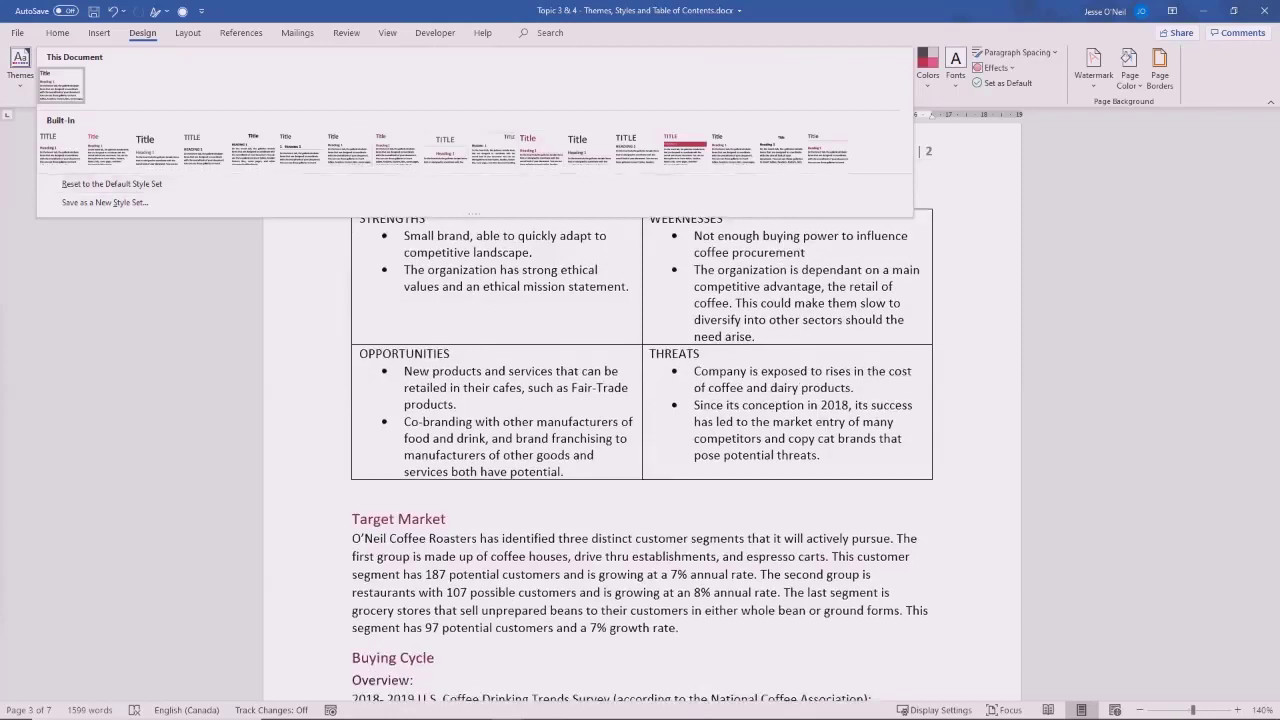
key("Escape")
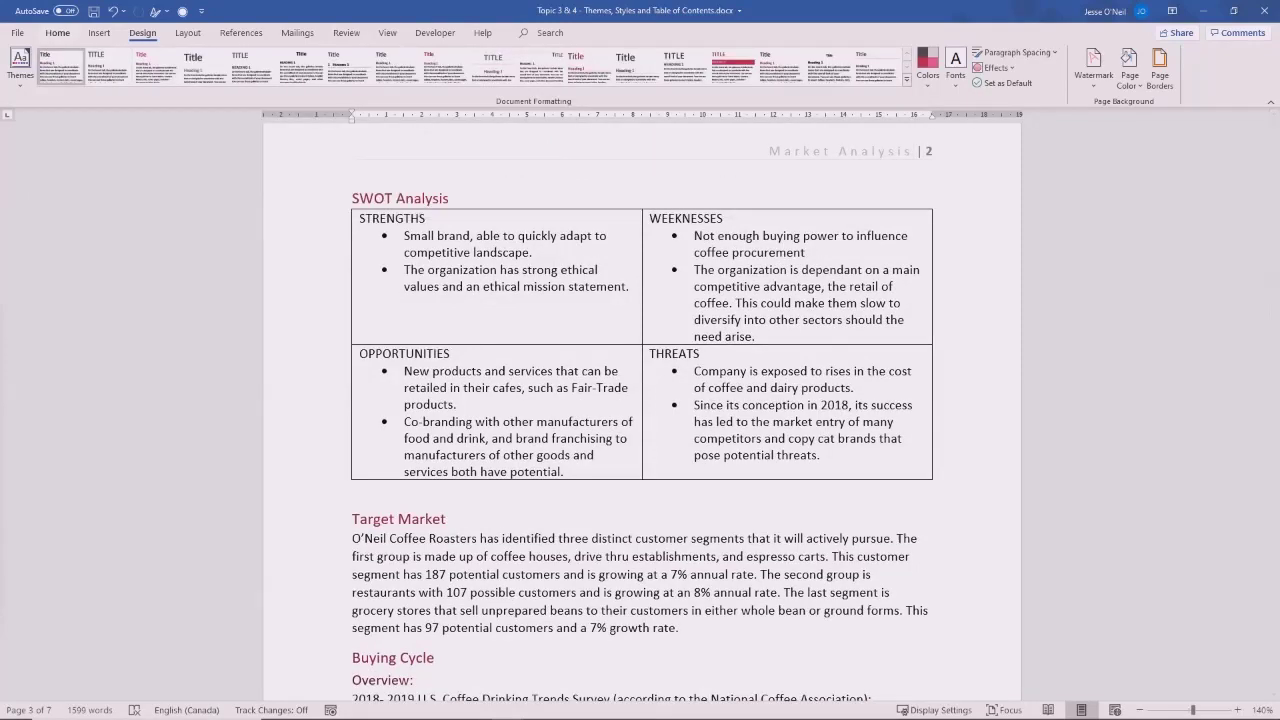
left_click(57, 32)
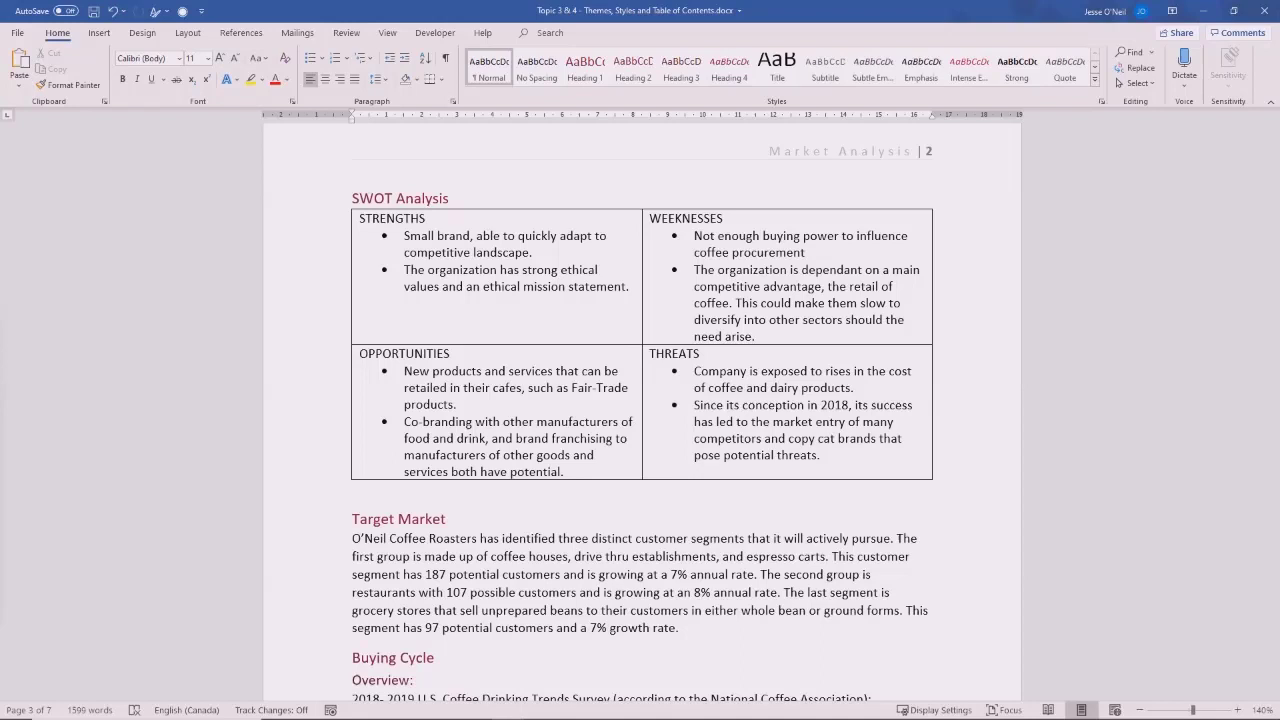
left_click(1095, 79)
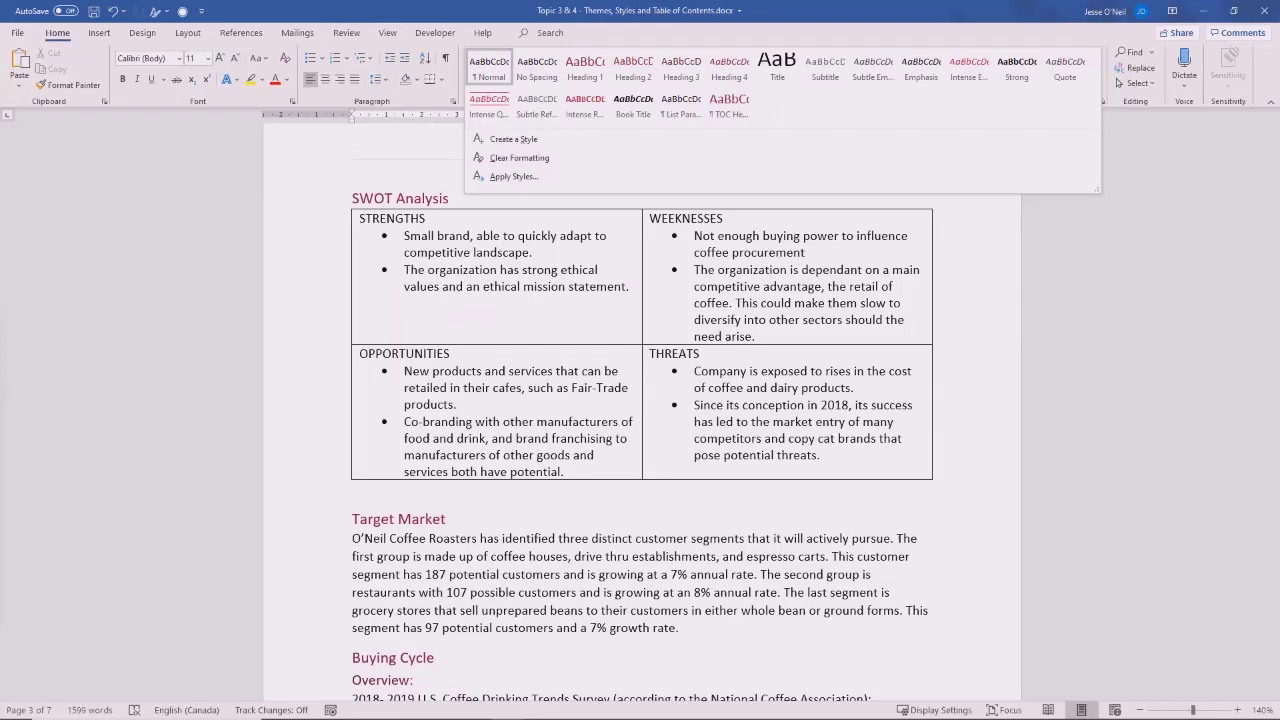
- Go to the Market Analysis page and examine the Heading 1 style's definition, including its outline level
scroll(665, 493, "up", 10)
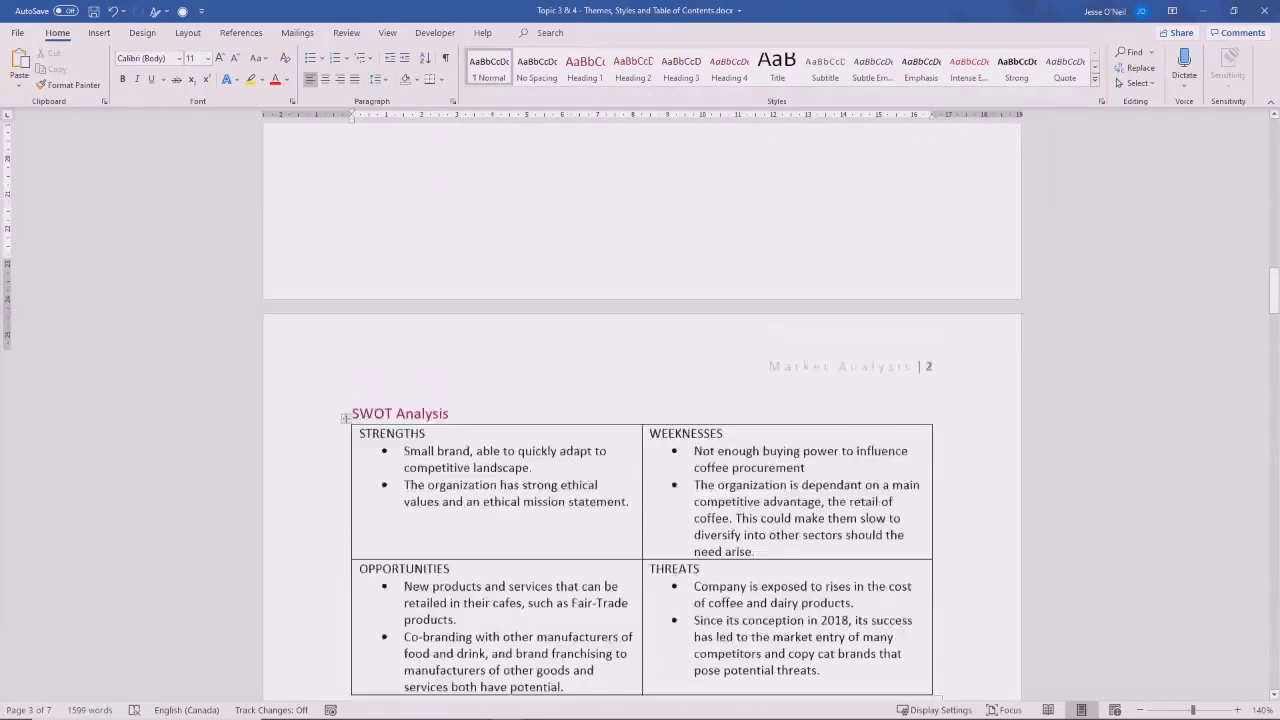
scroll(665, 493, "up", 8)
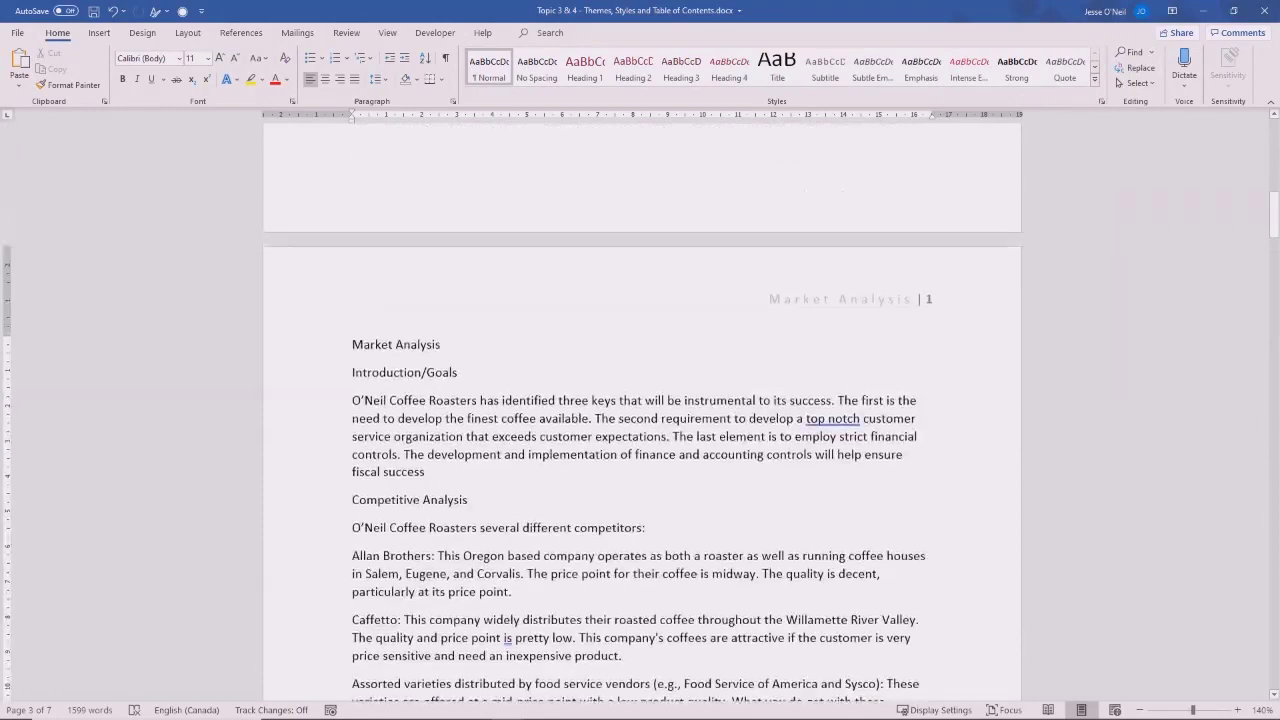
scroll(665, 493, "down", 5)
scroll(668, 669, "down", 1)
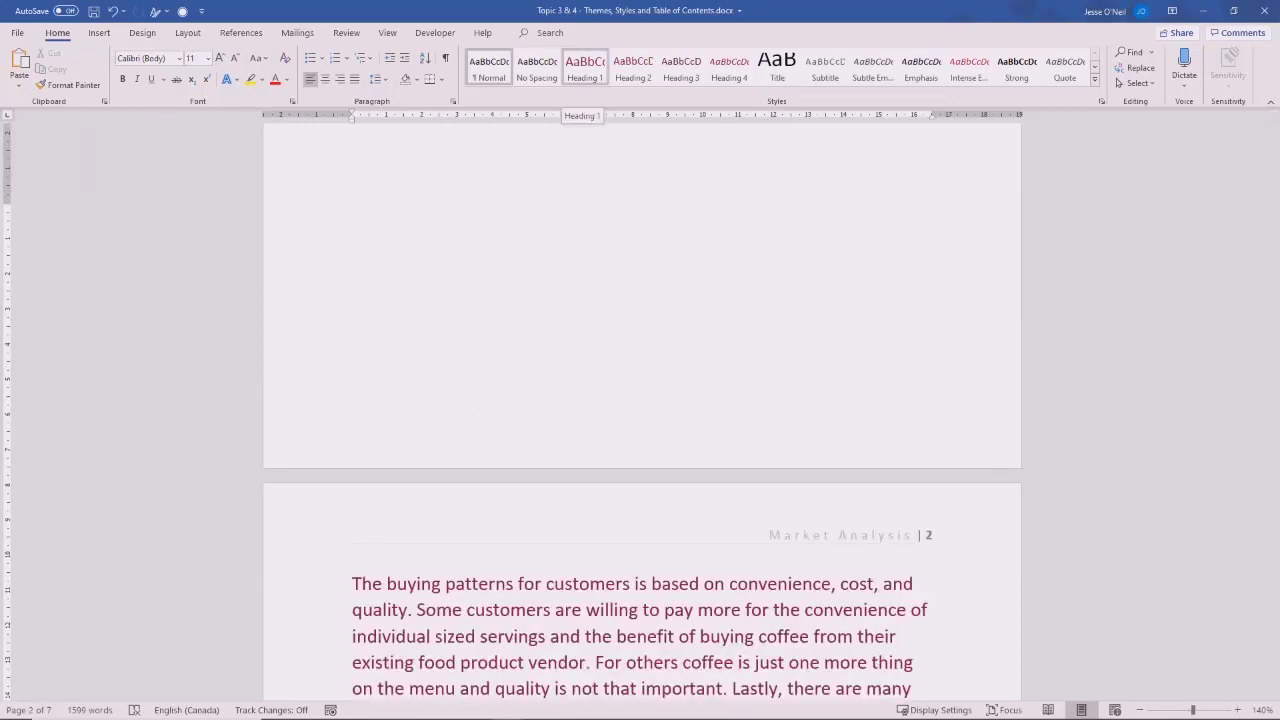
right_click(586, 70)
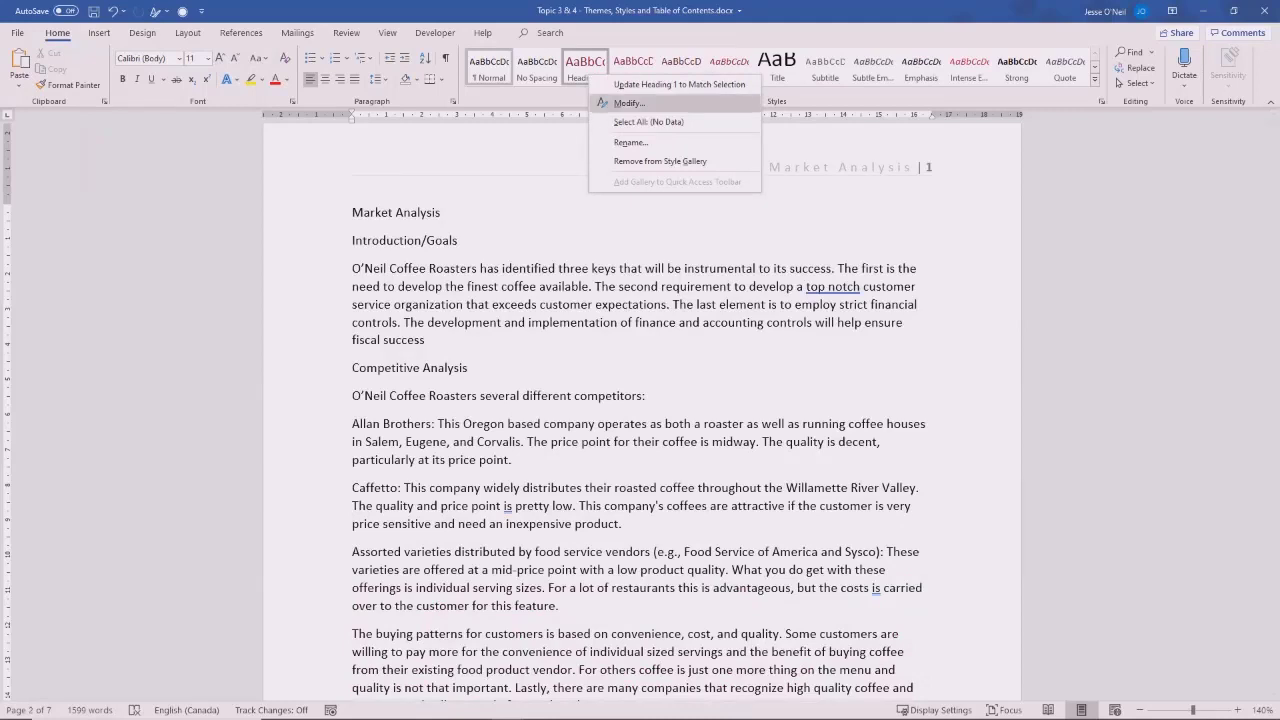
left_click(625, 103)
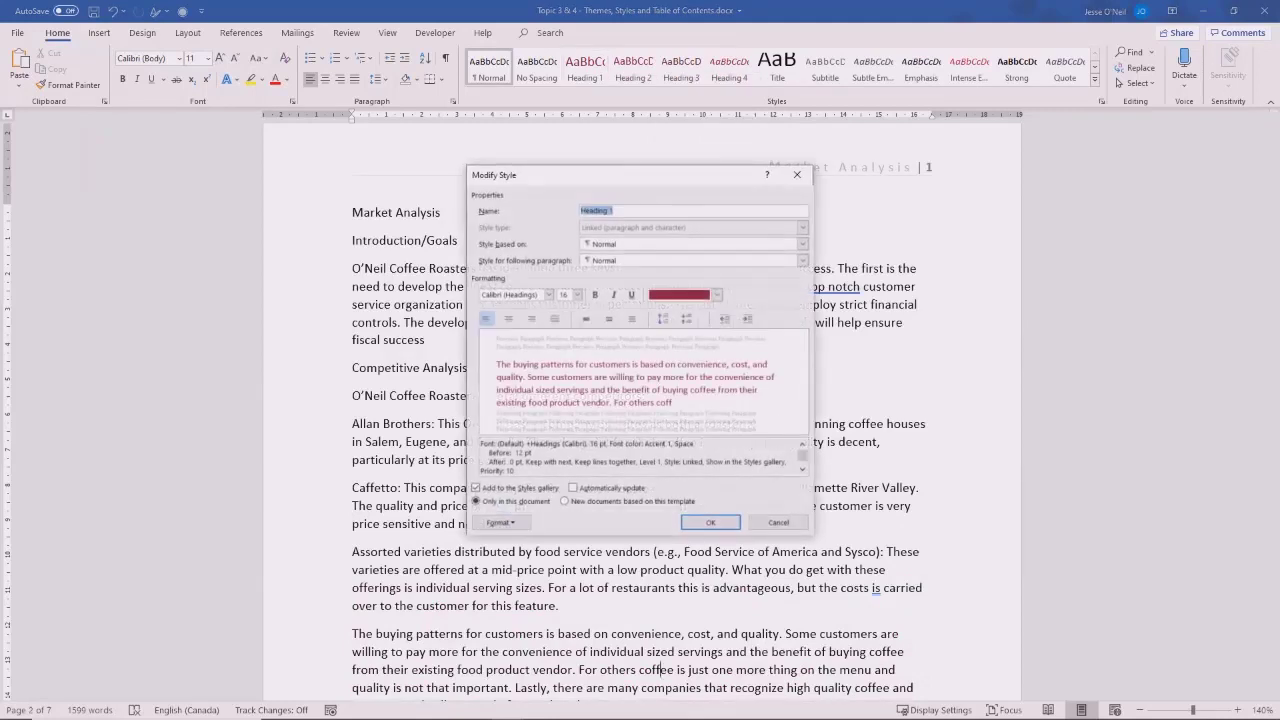
left_click(802, 470)
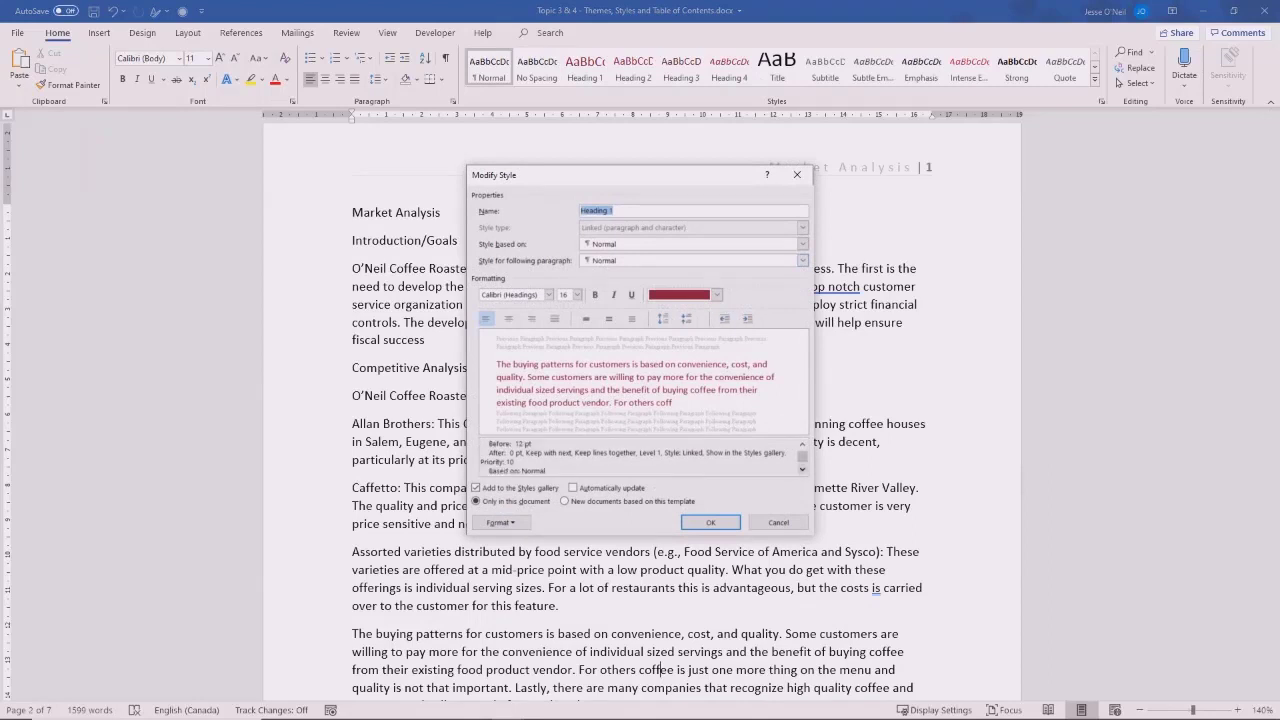
left_click(802, 470)
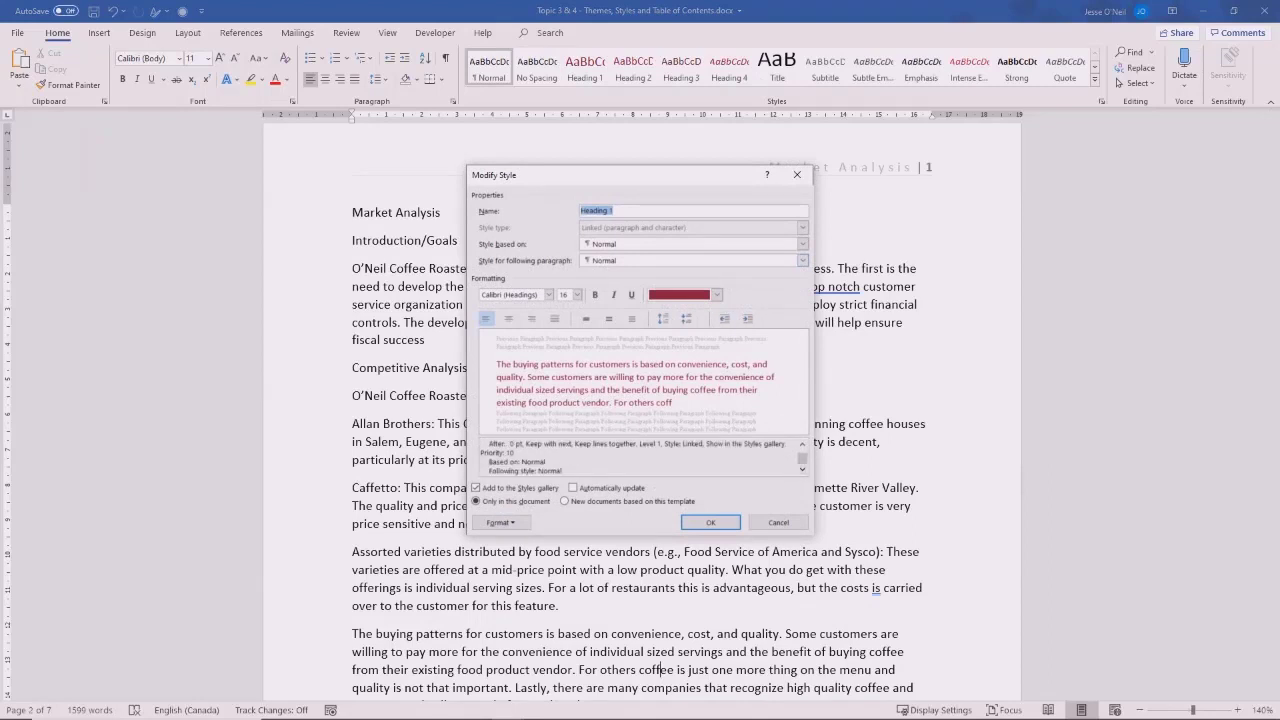
left_click(802, 443)
left_click(802, 443)
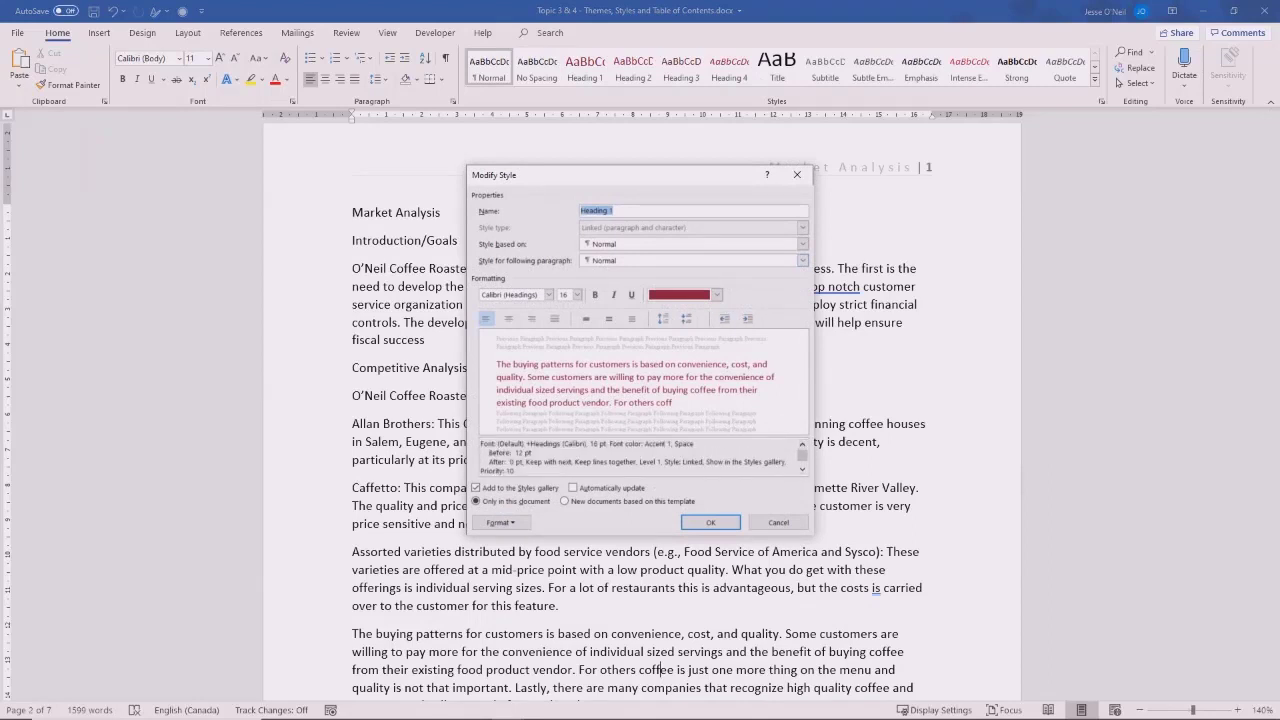
left_click_drag(637, 462, 665, 462)
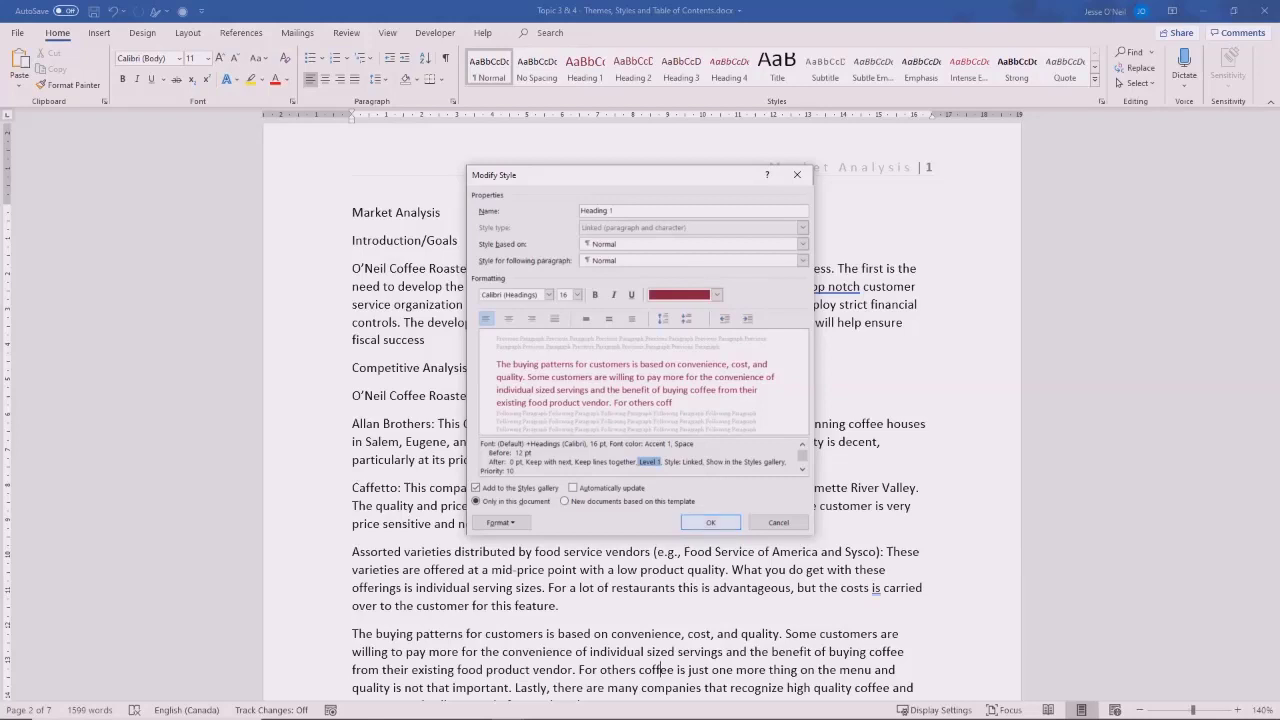
left_click(710, 522)
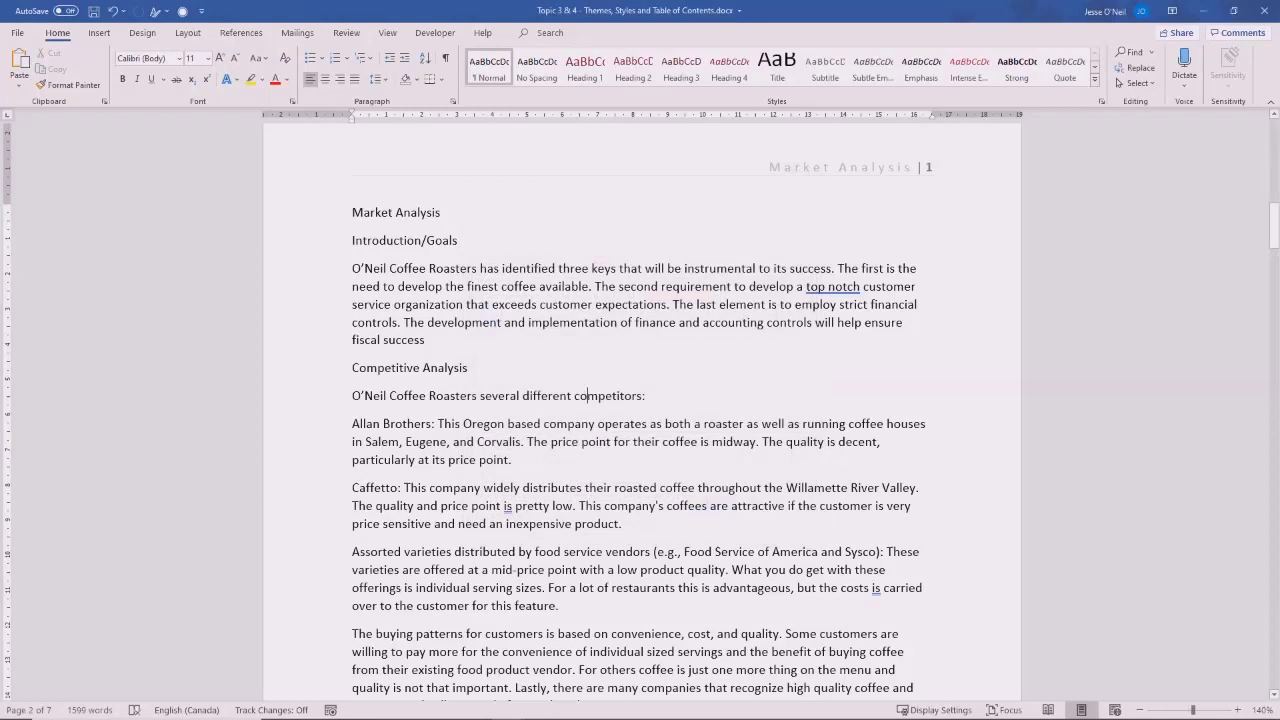
- Apply Heading 1 to the Market Analysis title and Heading 2 to the Introduction/Goals and Competitive Analysis lines
left_click_drag(352, 212, 448, 213)
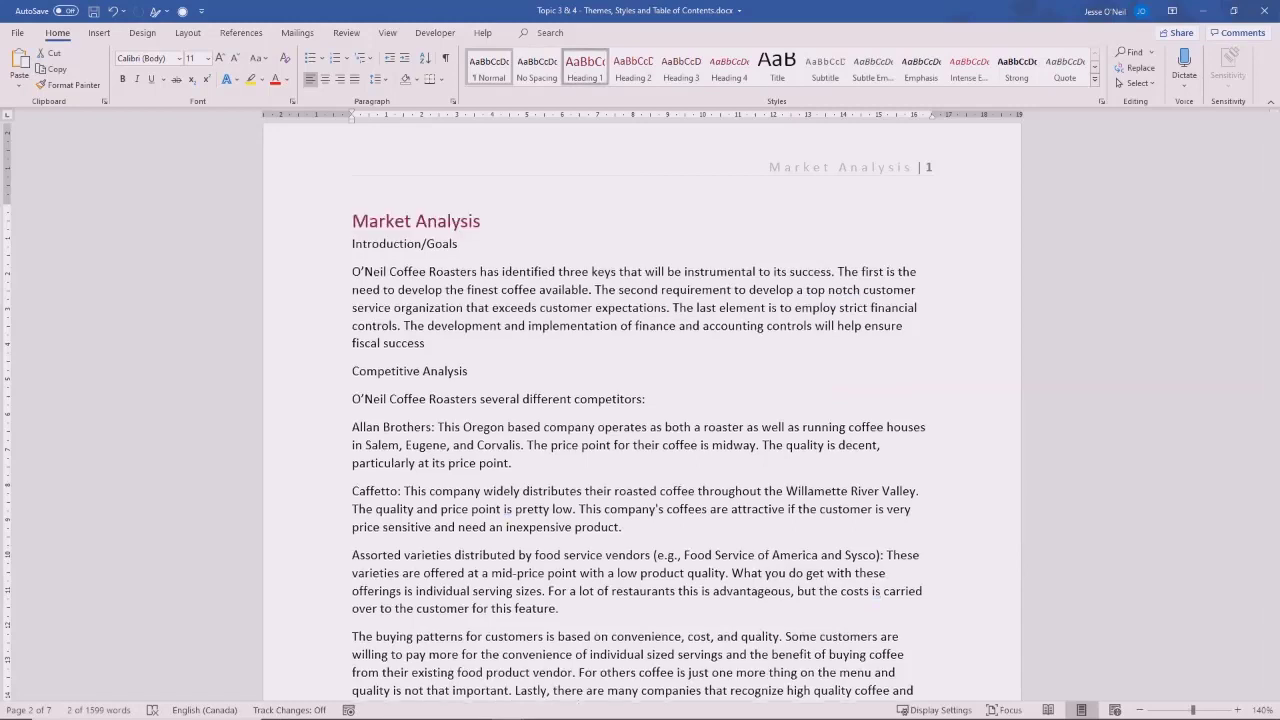
left_click(585, 65)
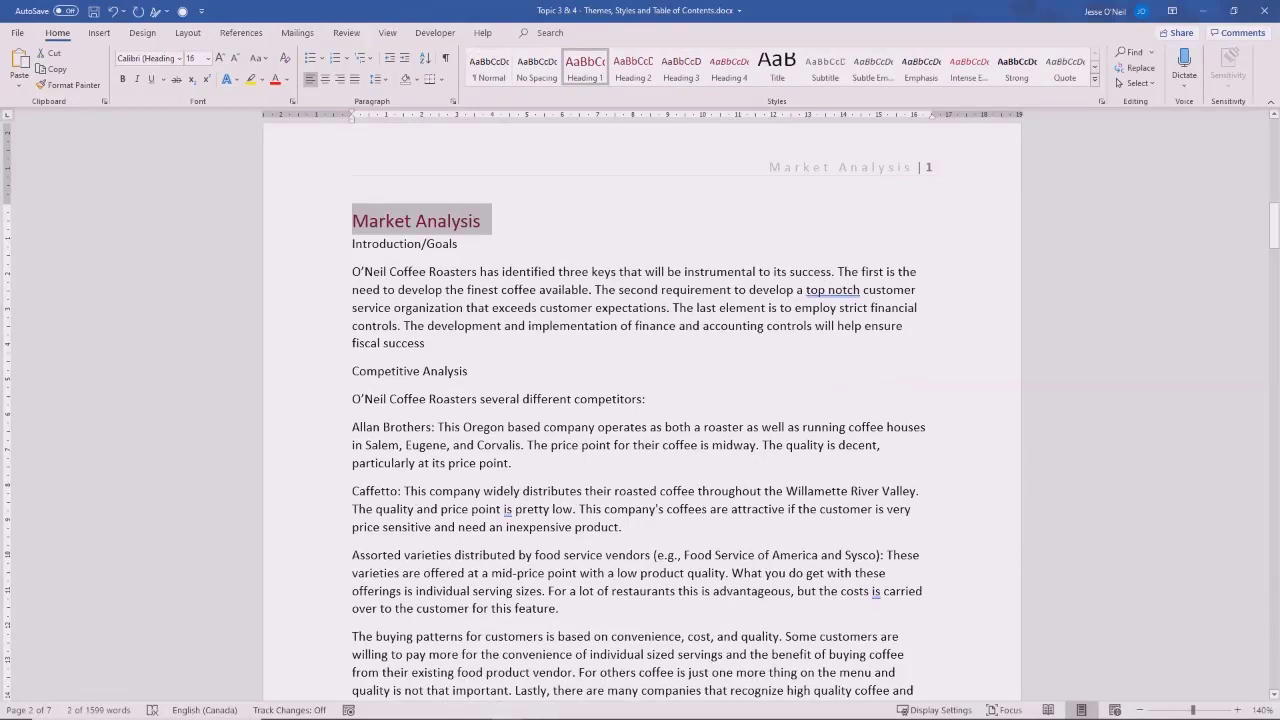
left_click_drag(352, 244, 458, 245)
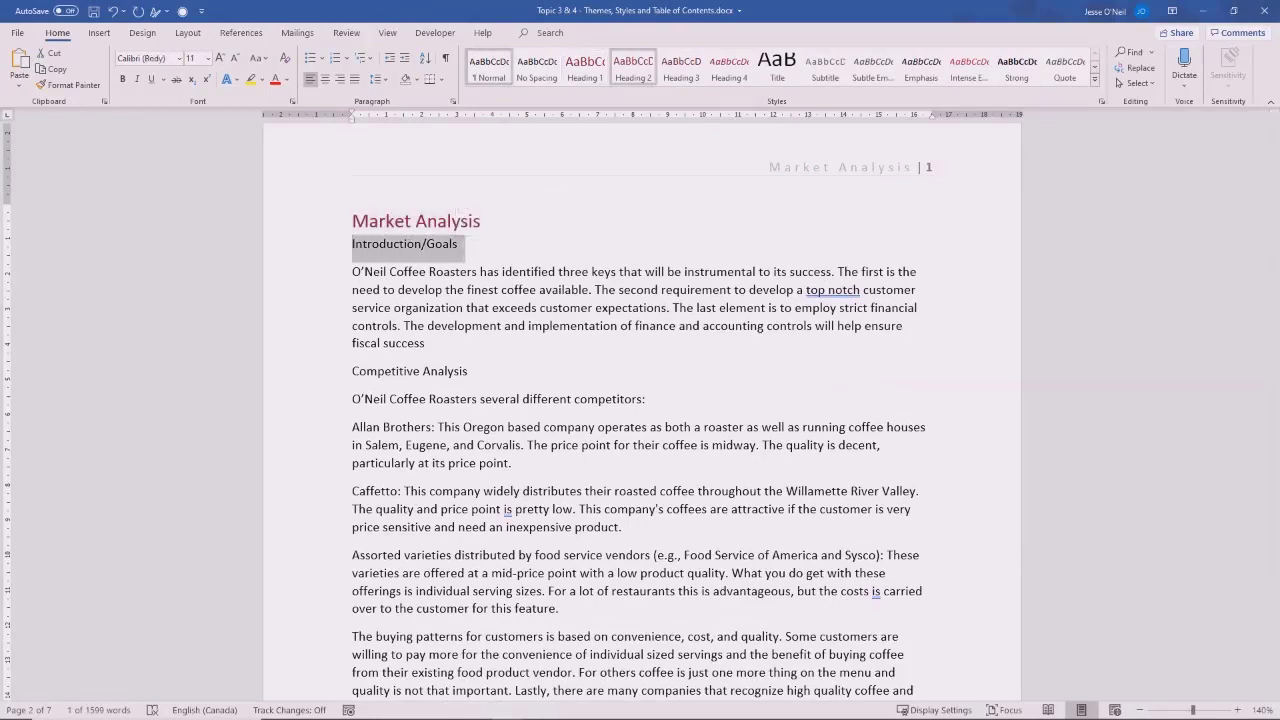
left_click(633, 65)
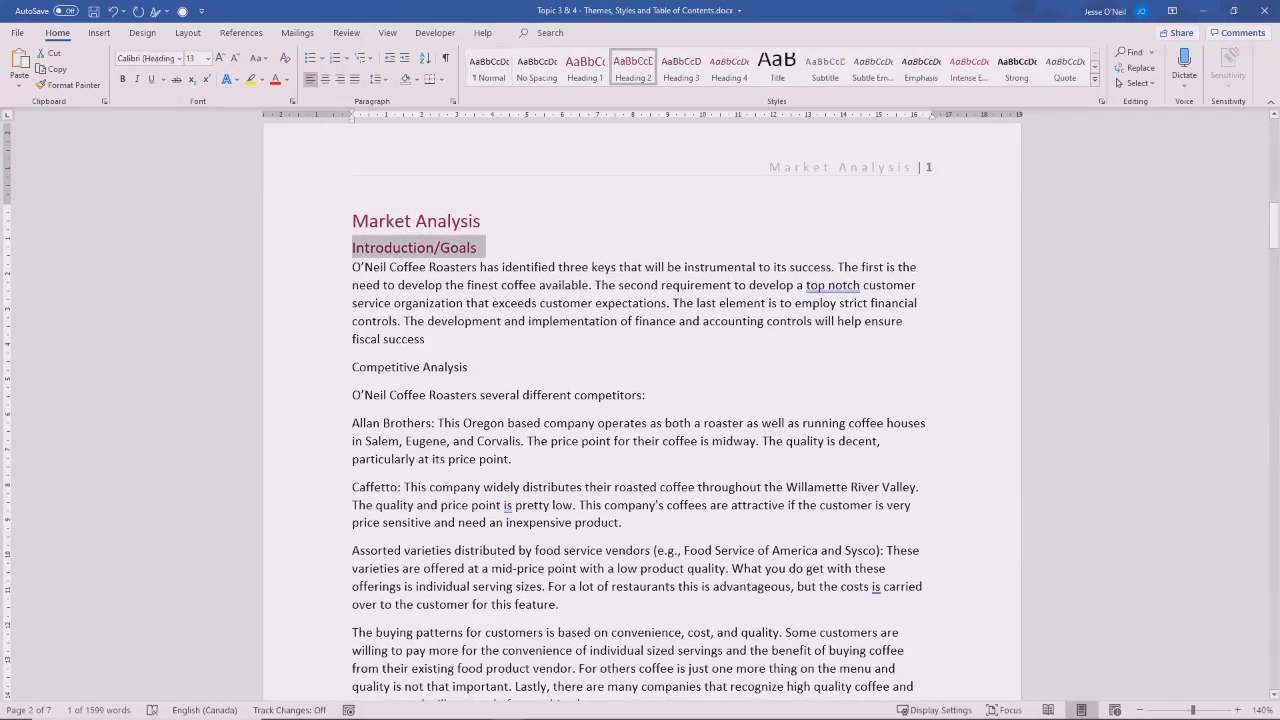
triple_click(374, 367)
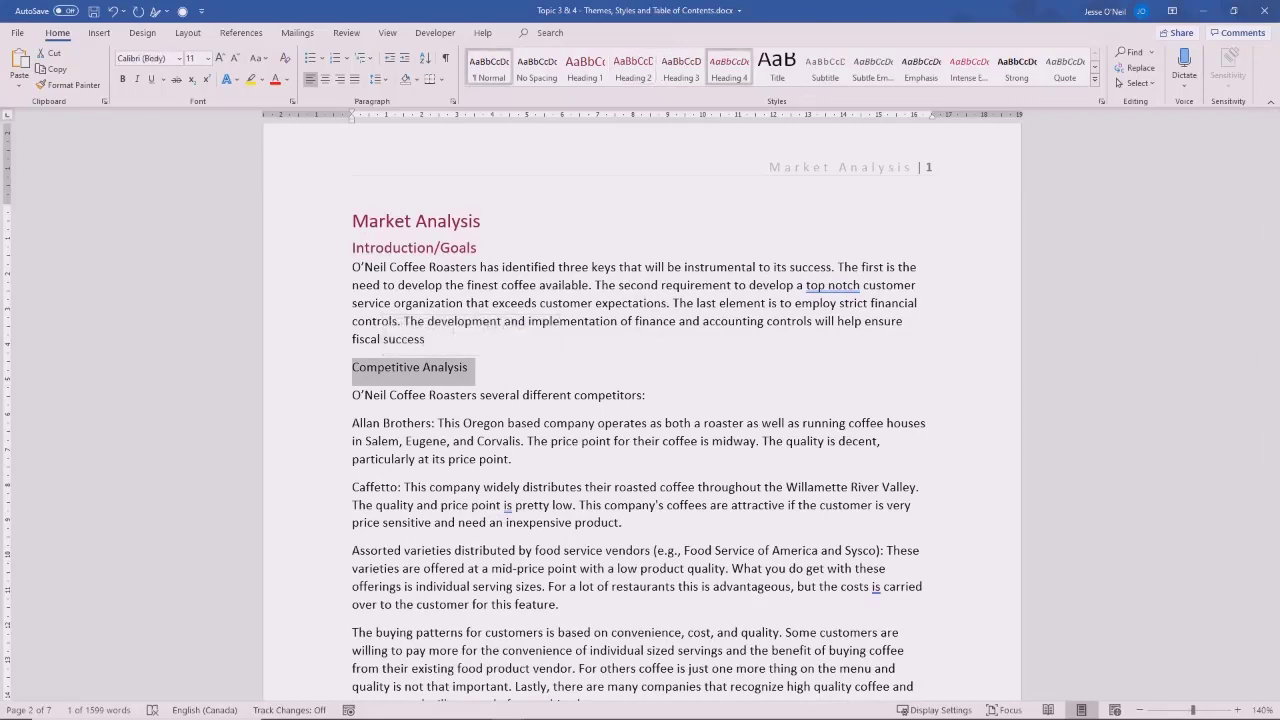
left_click(633, 65)
scroll(640, 400, "down", 2)
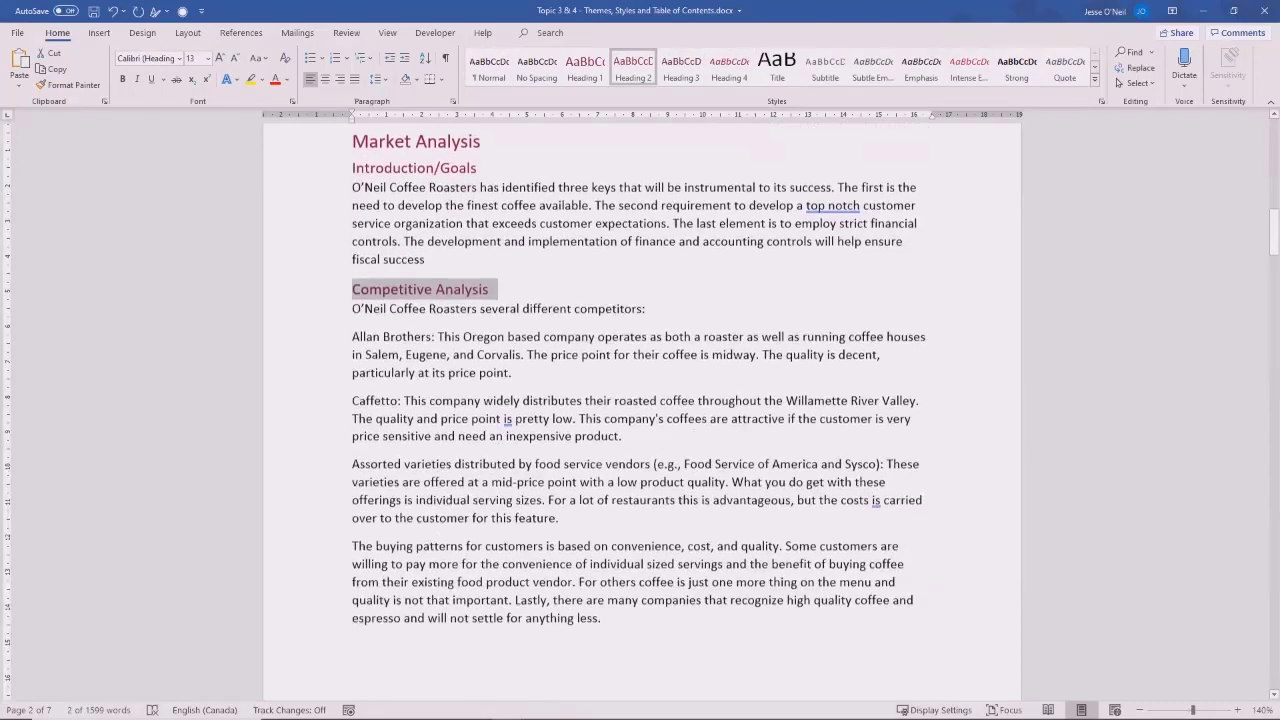
scroll(640, 400, "down", 3)
scroll(640, 400, "down", 15)
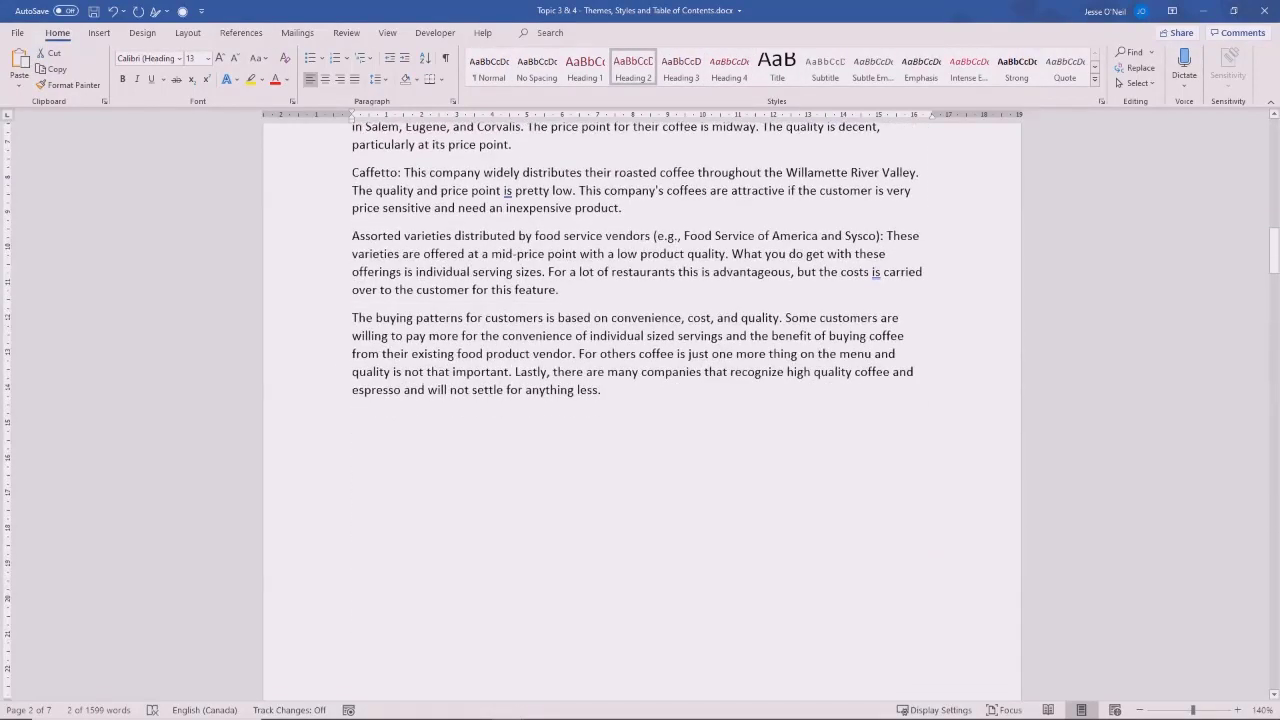
scroll(557, 416, "up", 20)
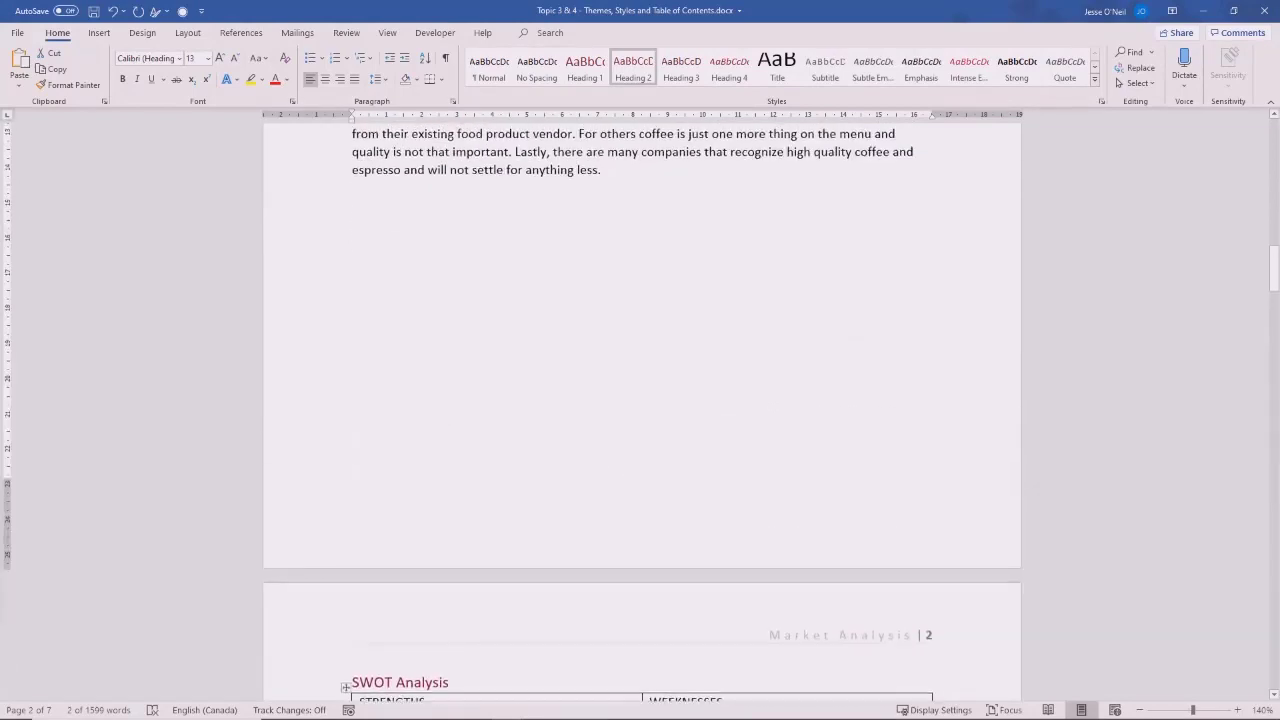
left_click(557, 416)
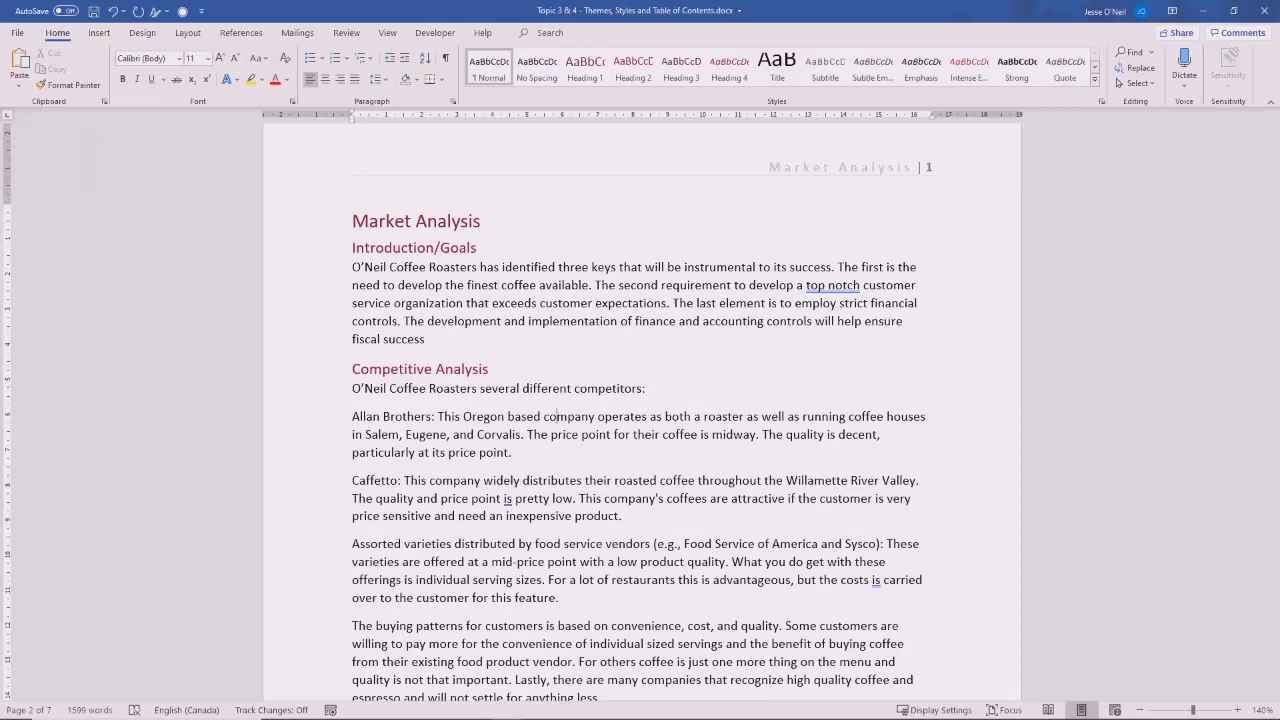
scroll(557, 460, "up", 1)
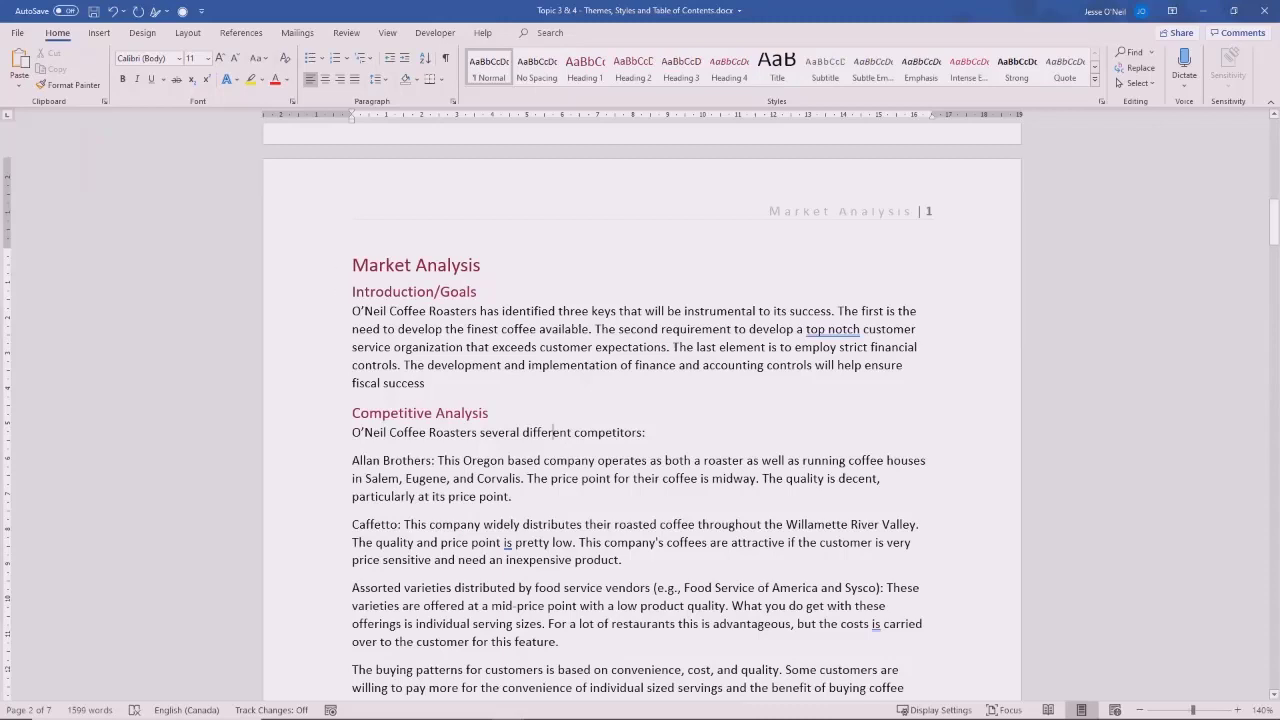
- Examine the Heading 1 style's definition and the kinds of formatting that can be modified in it
left_click(585, 65)
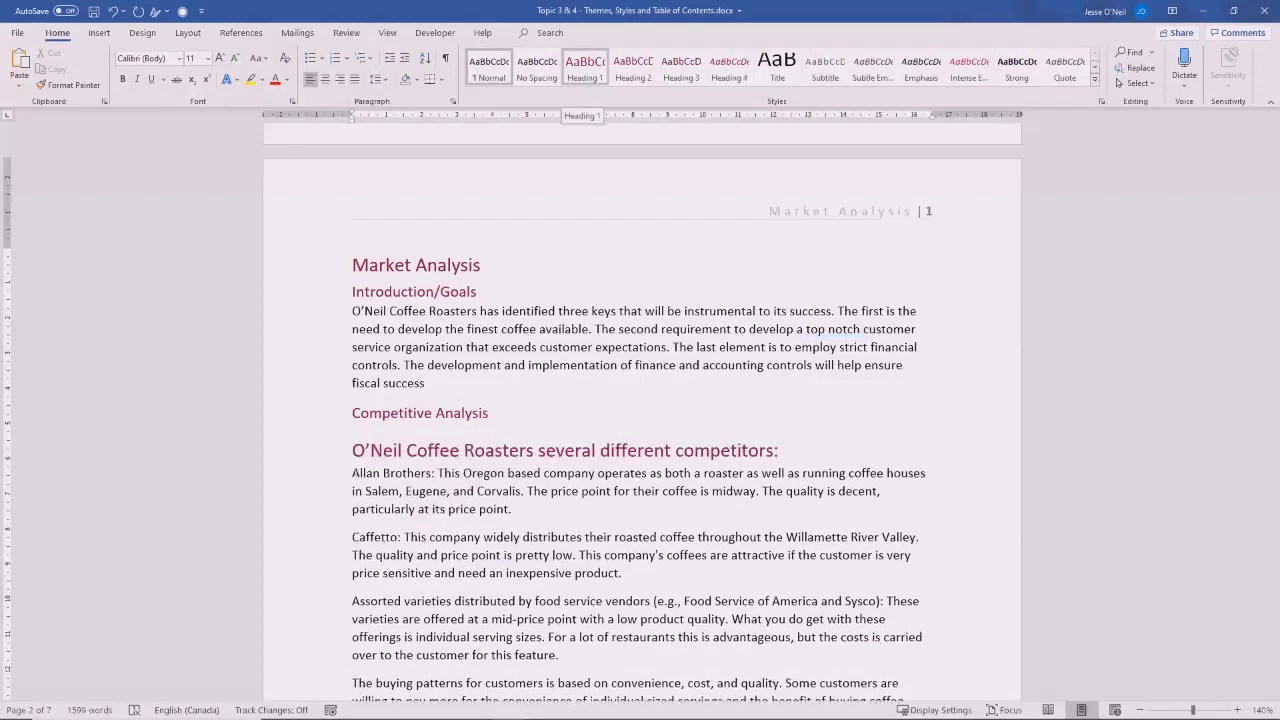
right_click(588, 64)
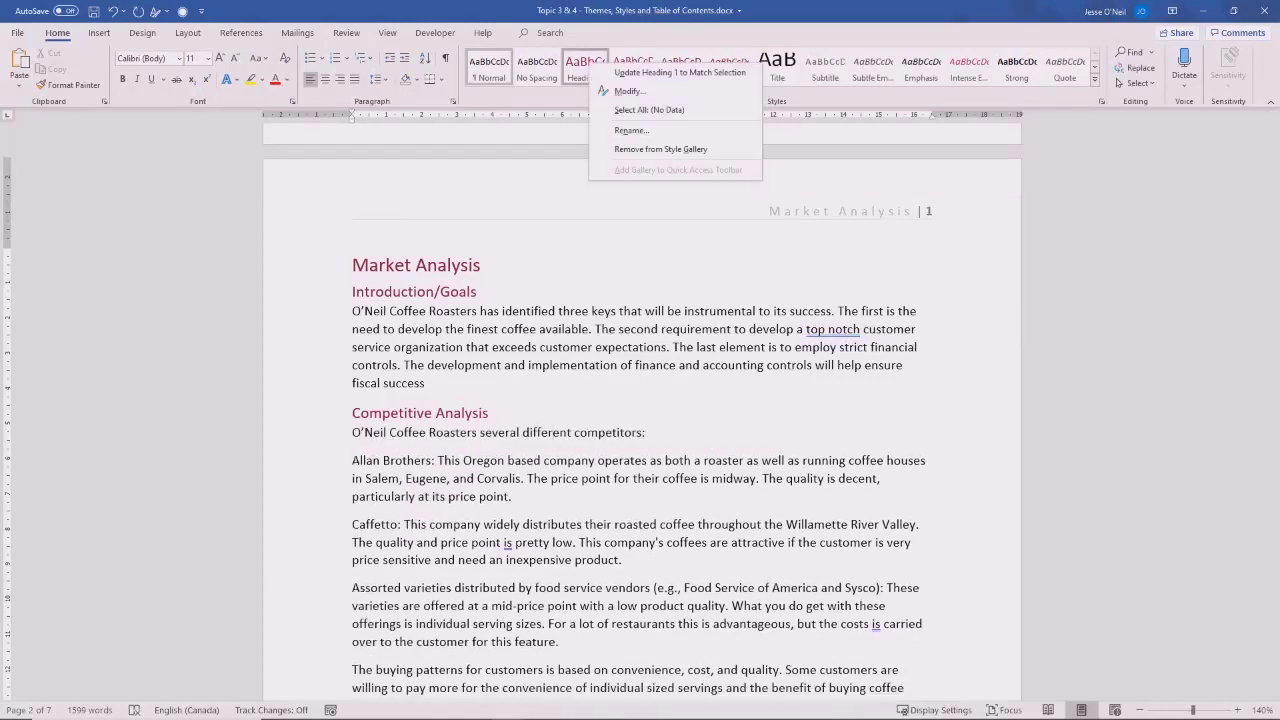
left_click(629, 91)
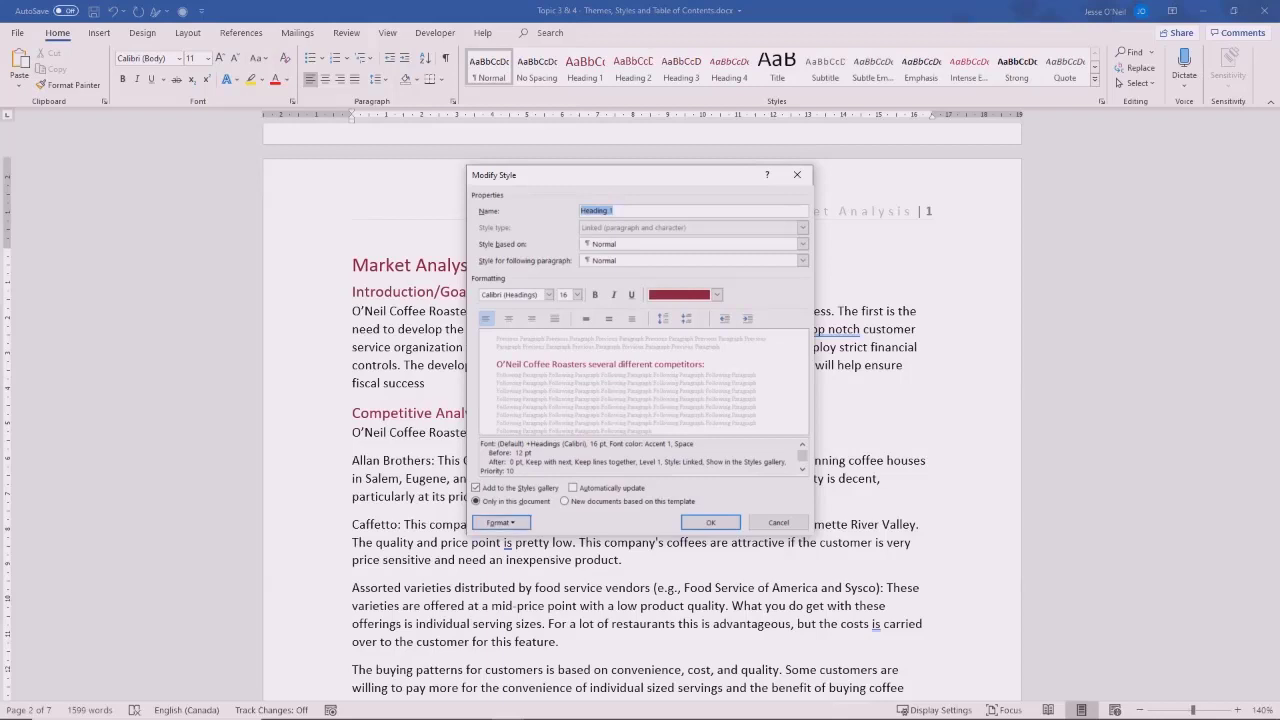
left_click(501, 522)
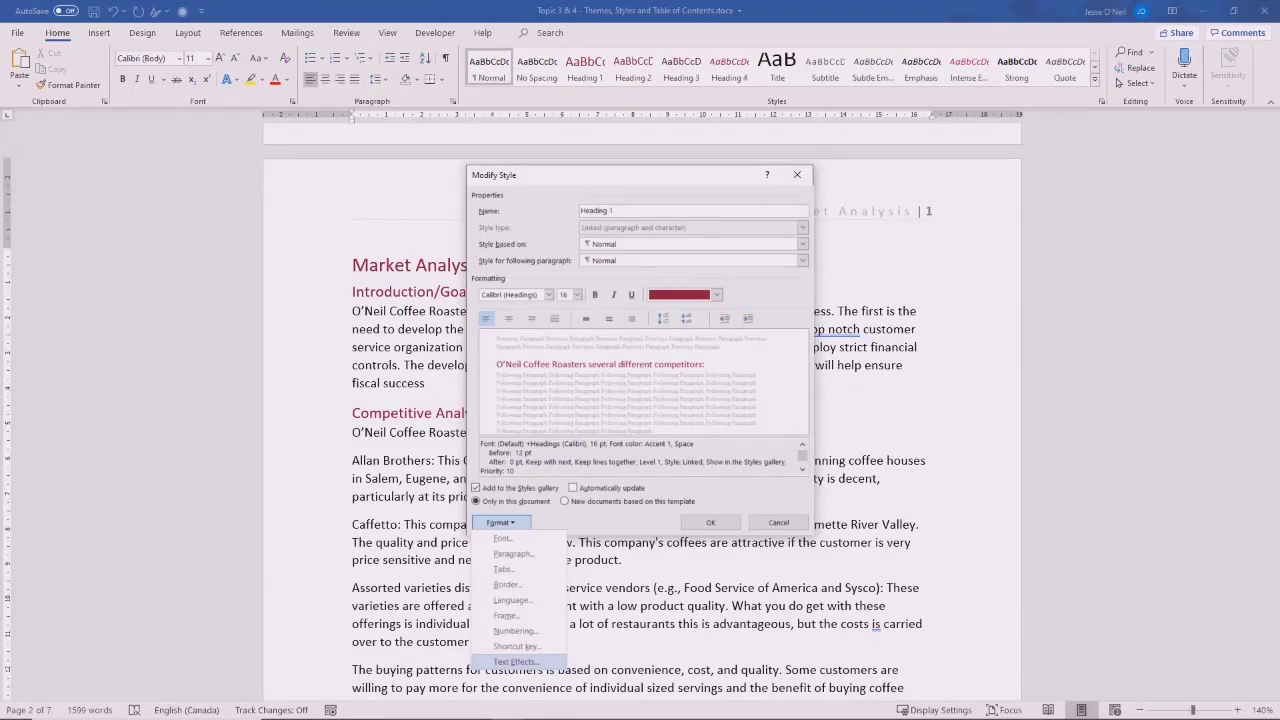
key("Escape")
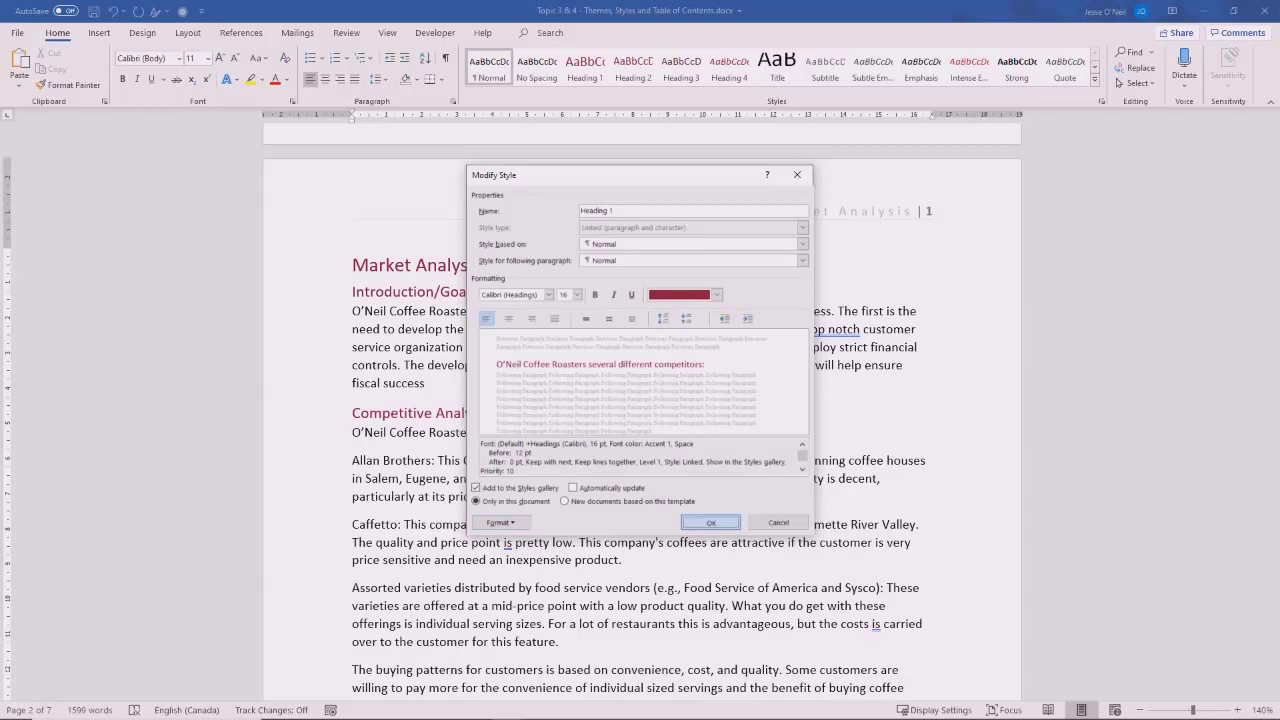
key("Return")
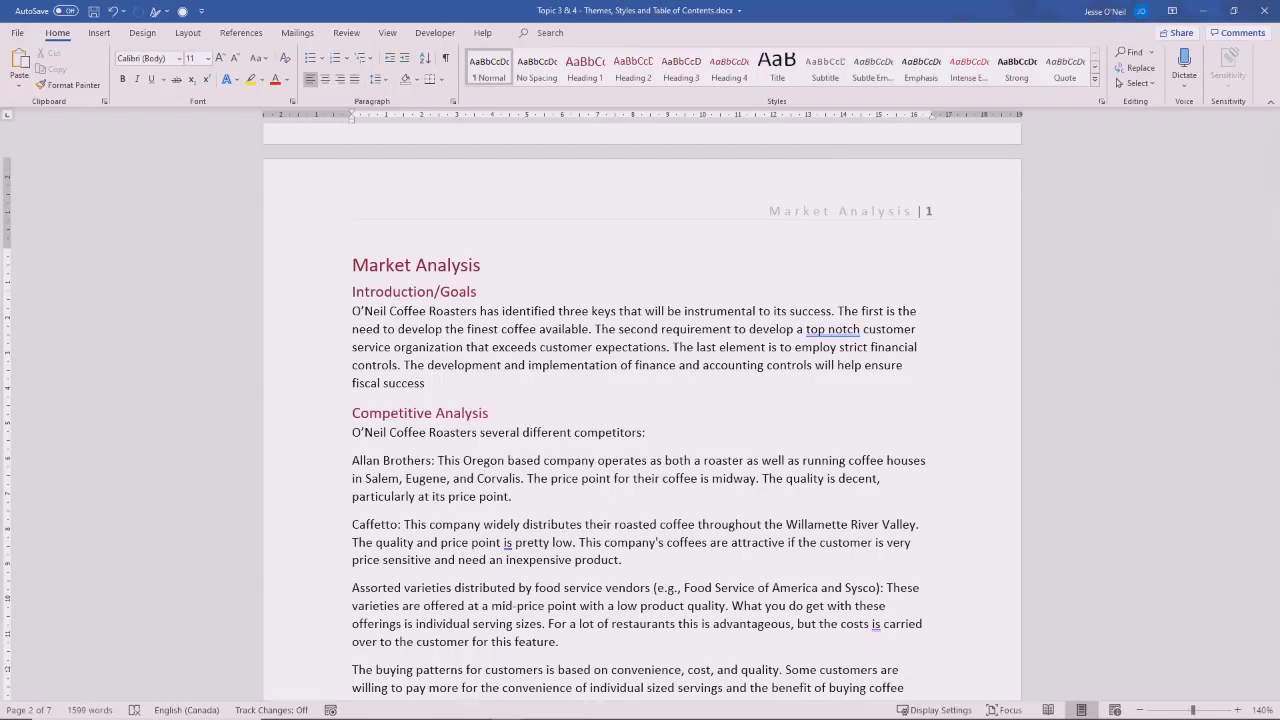
- Insert an empty paragraph above the Market Analysis heading and apply the Normal style to it
left_click(352, 265)
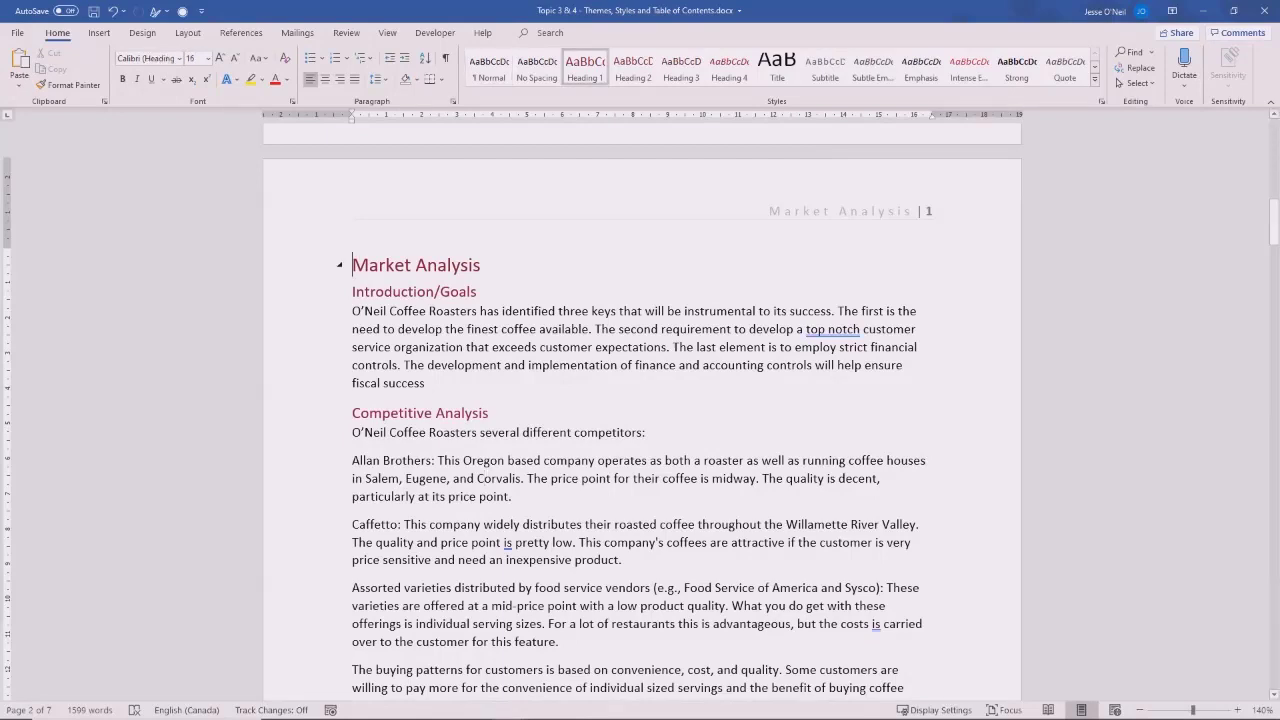
key("Return")
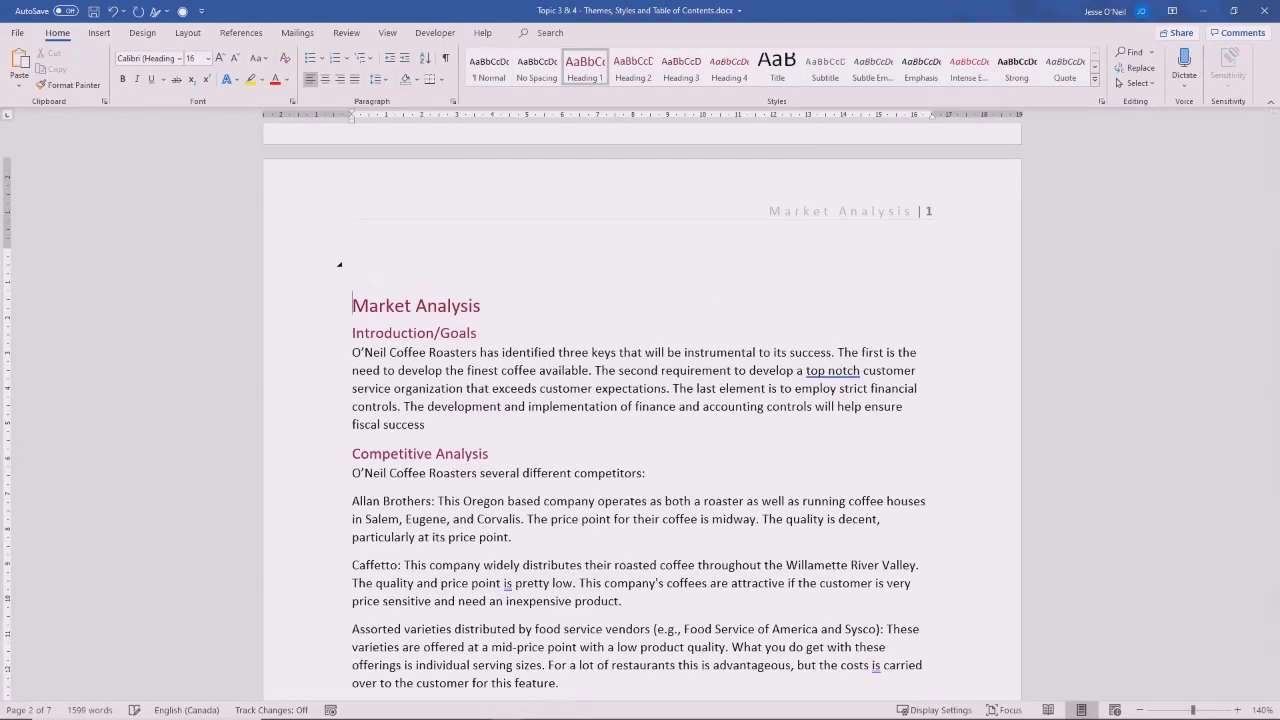
left_click(352, 265)
left_click(369, 306)
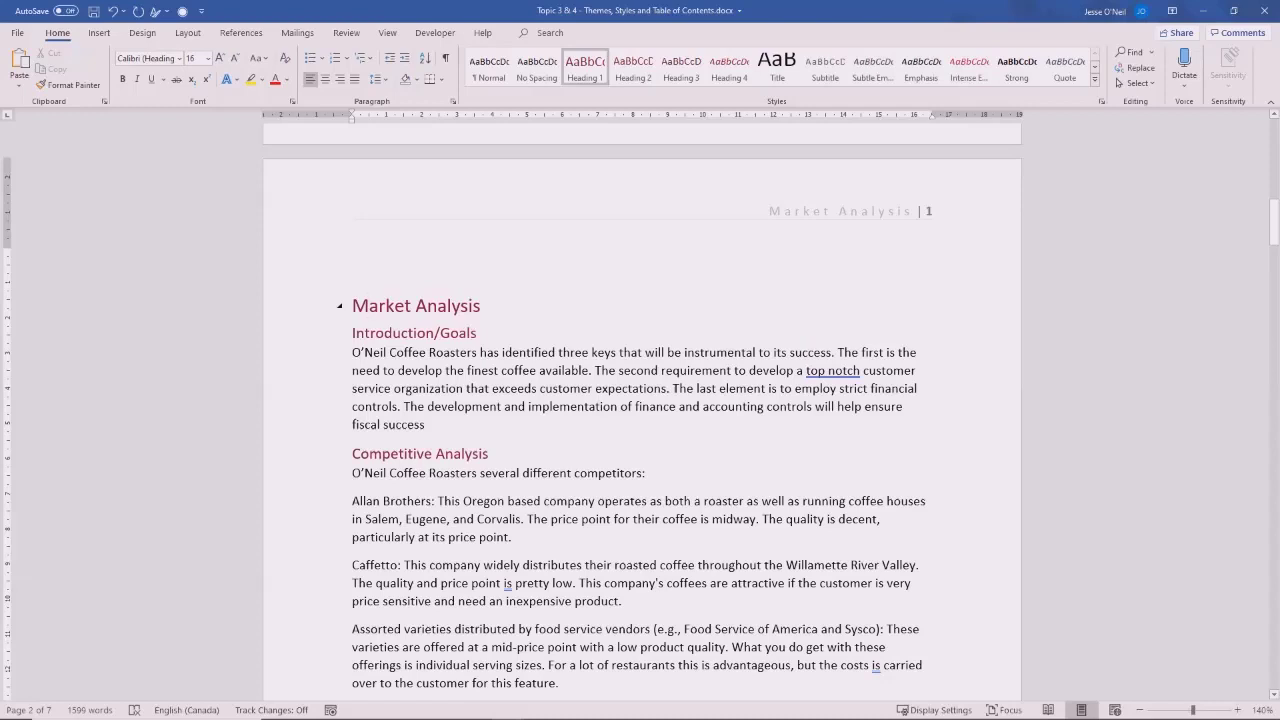
left_click(353, 265)
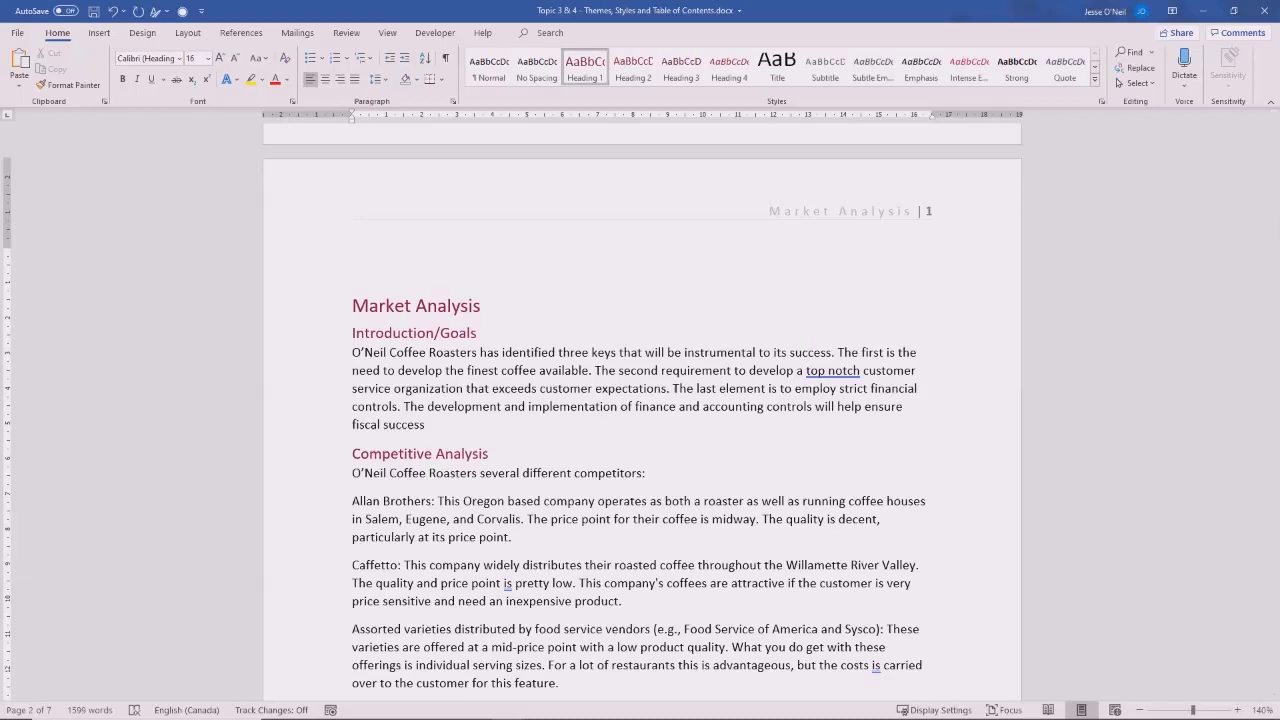
key("ctrl+shift+n")
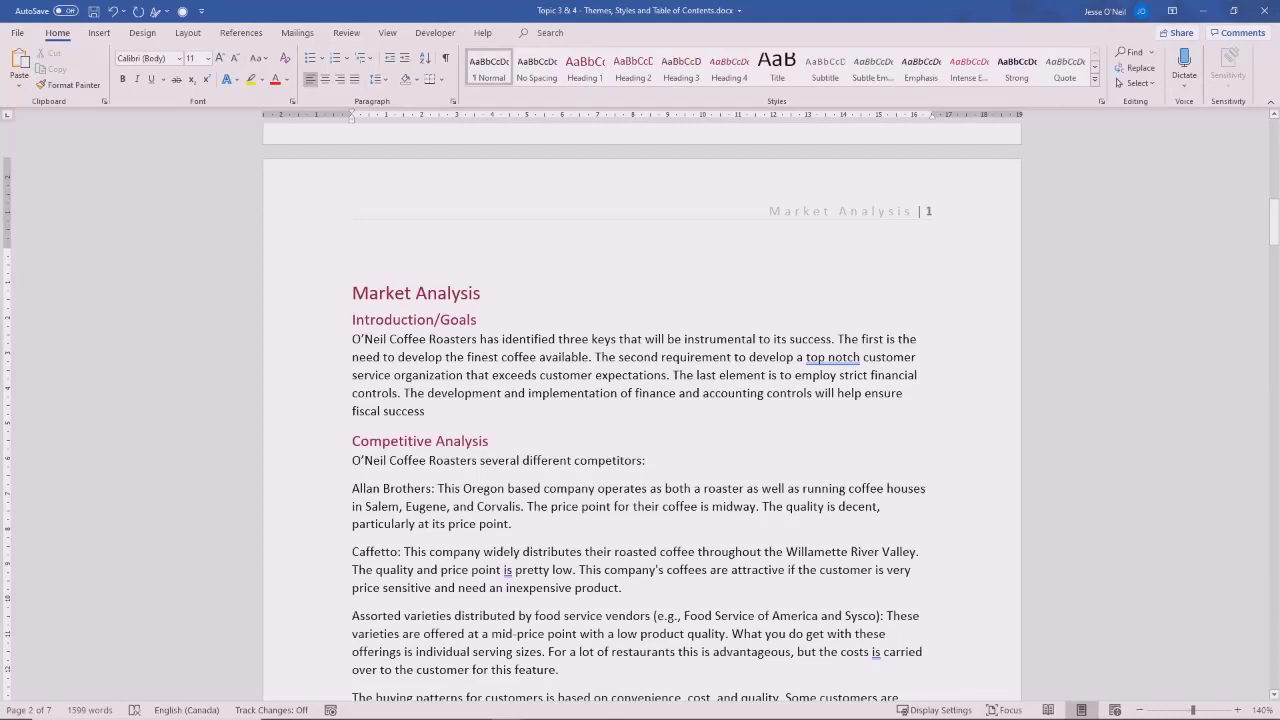
- Insert an Automatic Table 1 table of contents in the empty paragraph above the Market Analysis heading
left_click(241, 32)
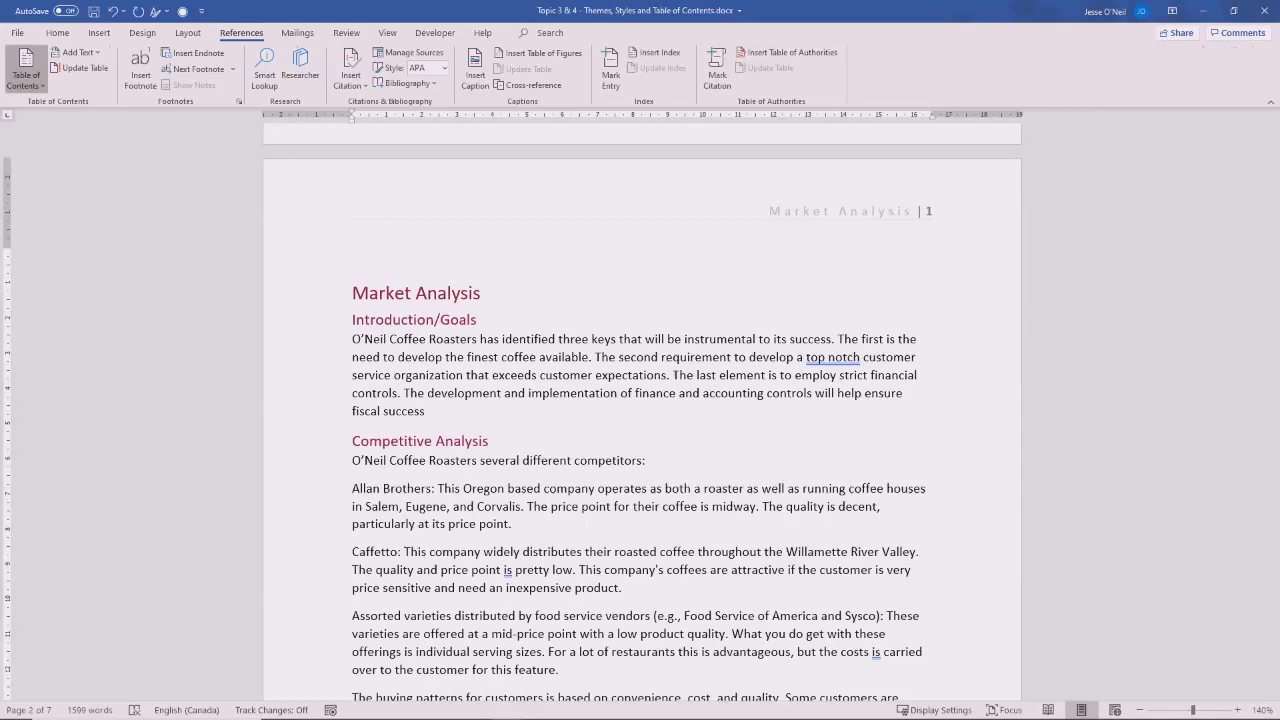
left_click(26, 72)
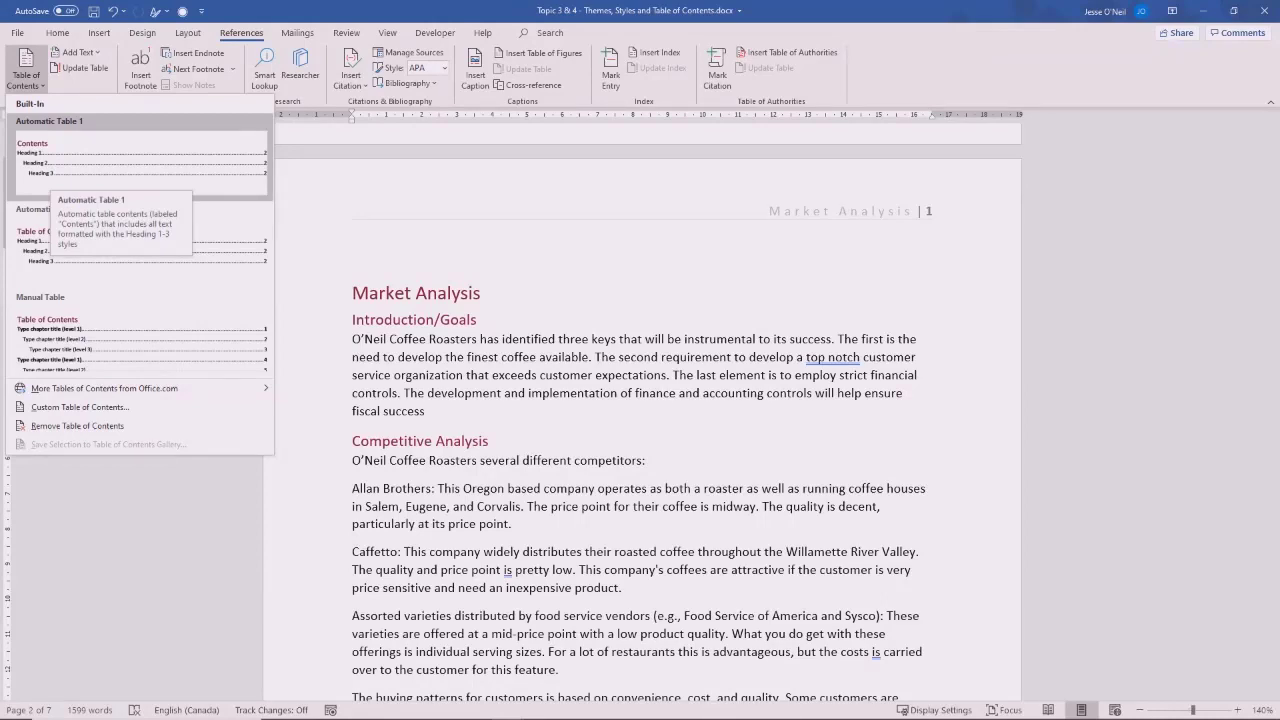
left_click(140, 160)
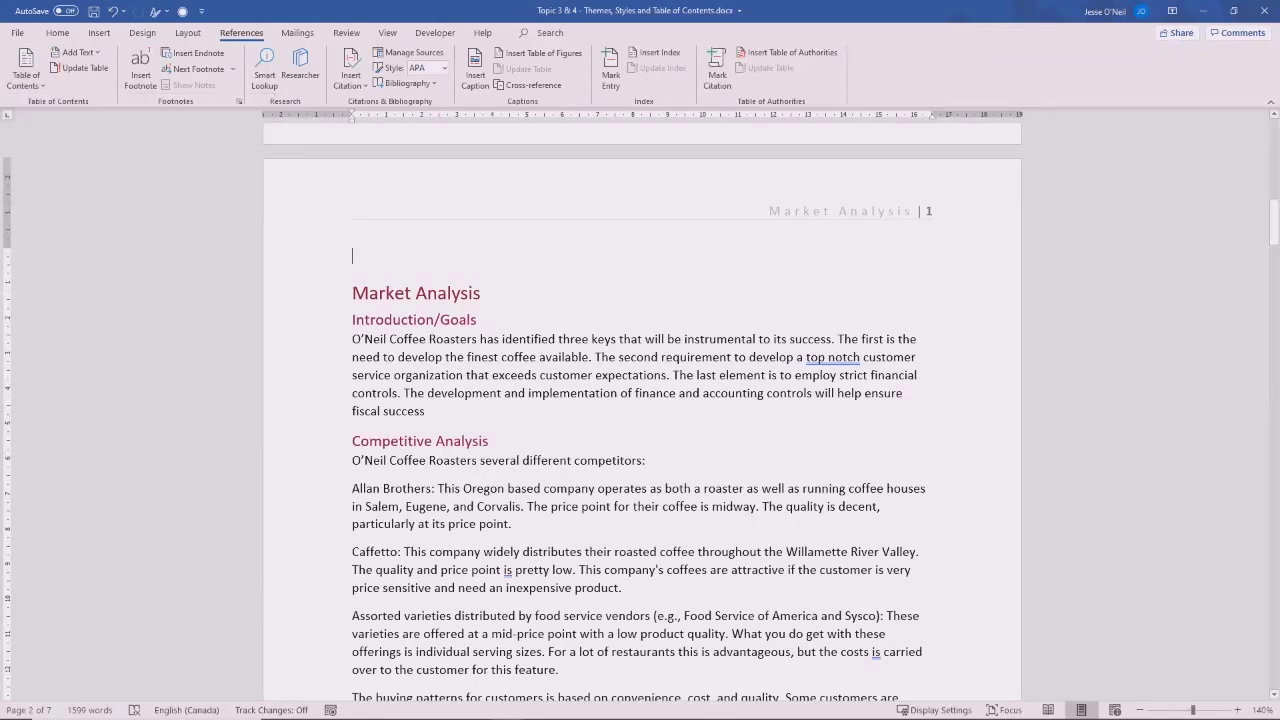
scroll(642, 410, "up", 10)
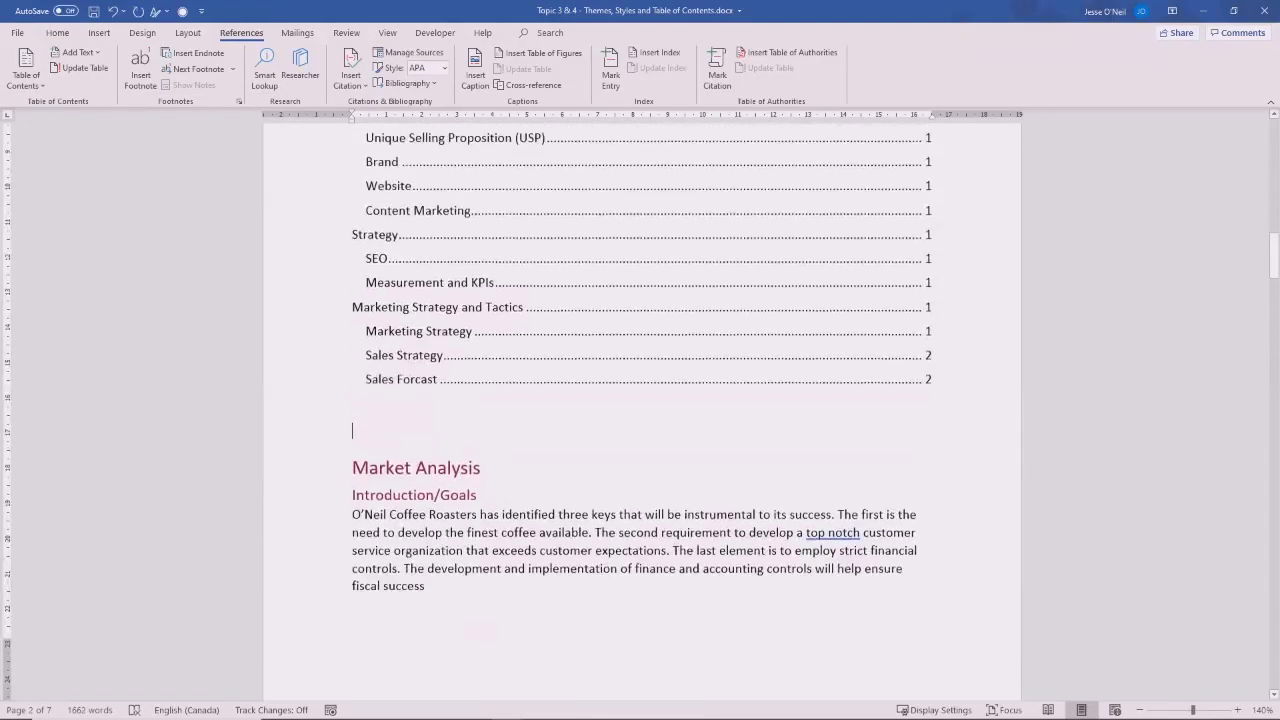
scroll(475, 480, "down", 2)
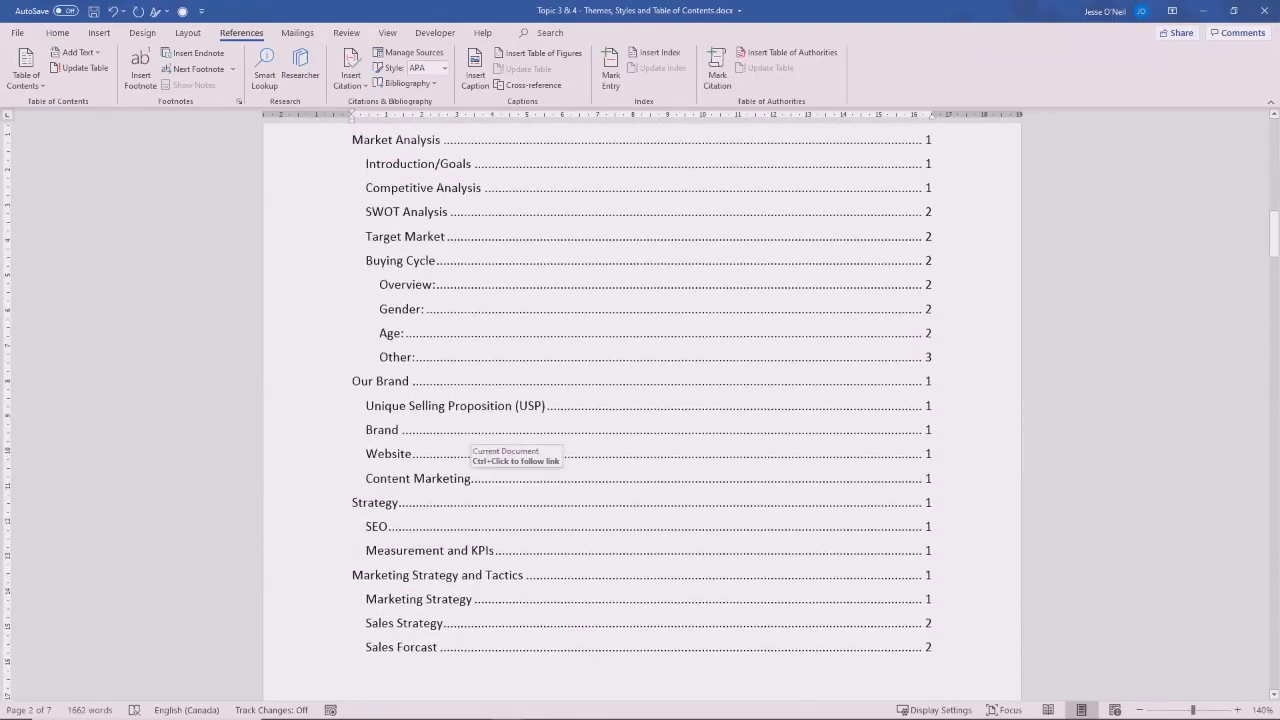
scroll(420, 495, "up", 1)
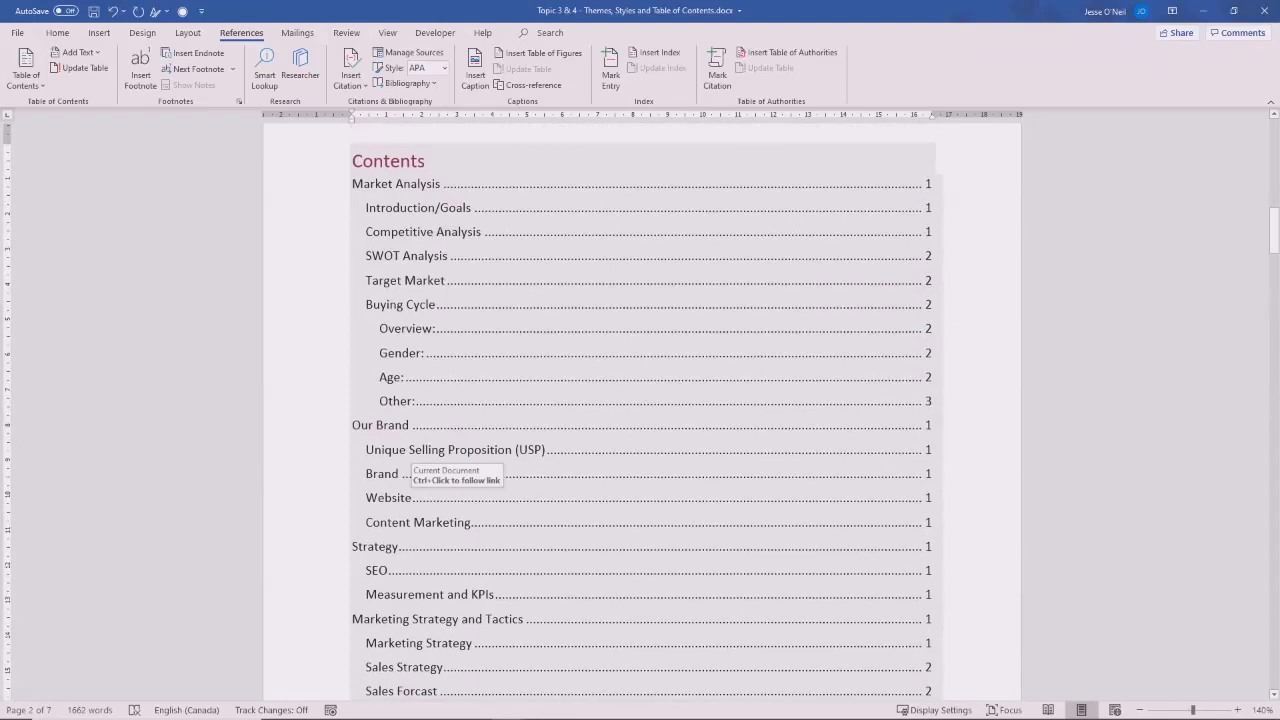
- Insert a page break between the table of contents and the Market Analysis heading
scroll(410, 465, "down", 3)
left_click(353, 479)
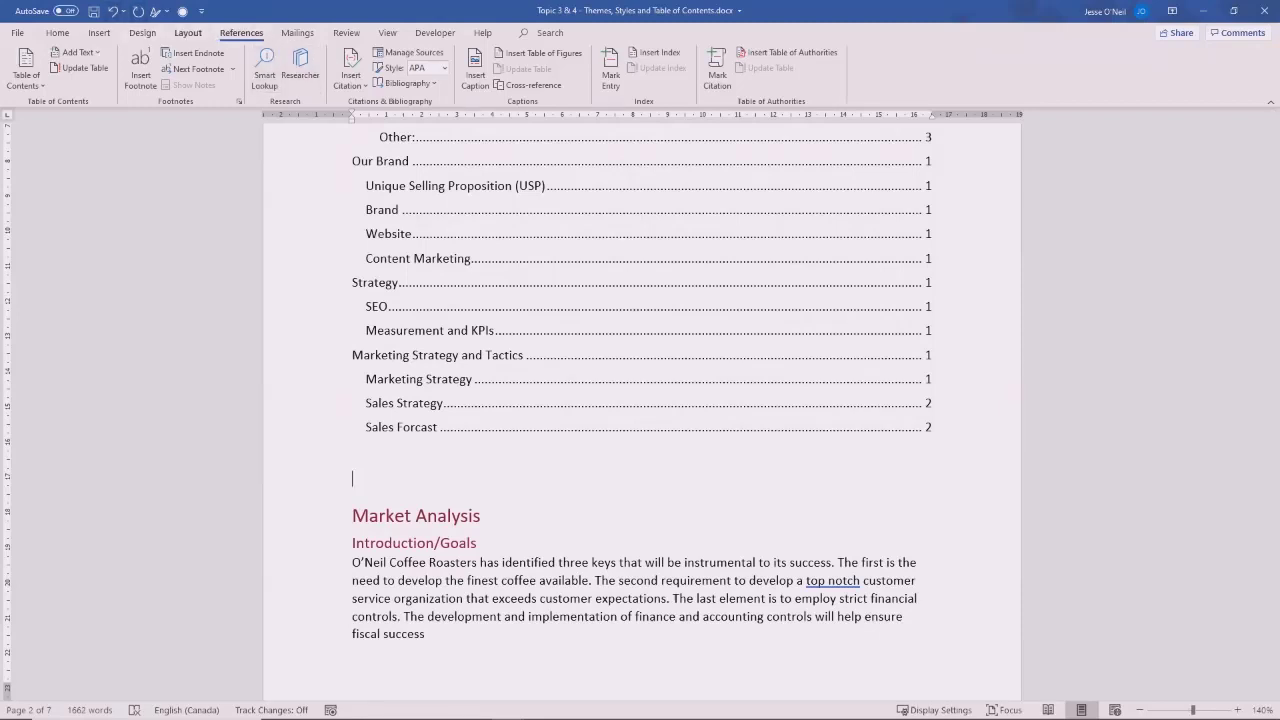
left_click(188, 32)
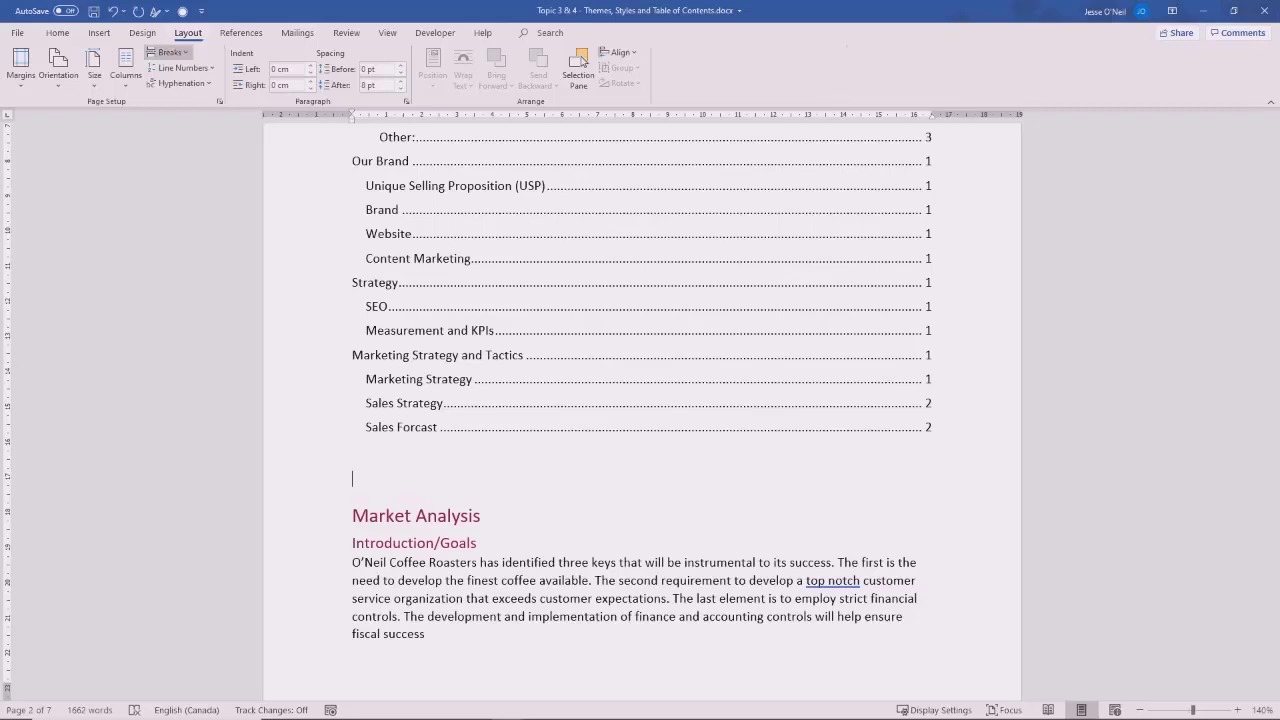
left_click(168, 52)
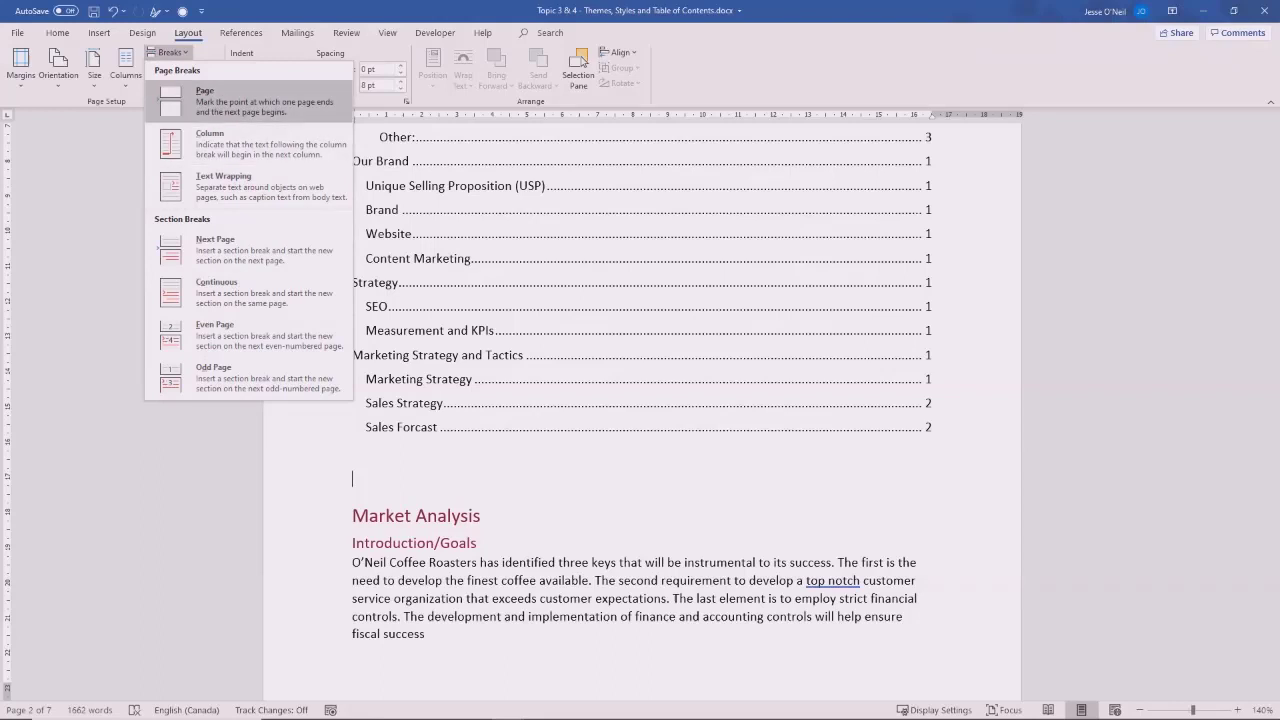
left_click(205, 100)
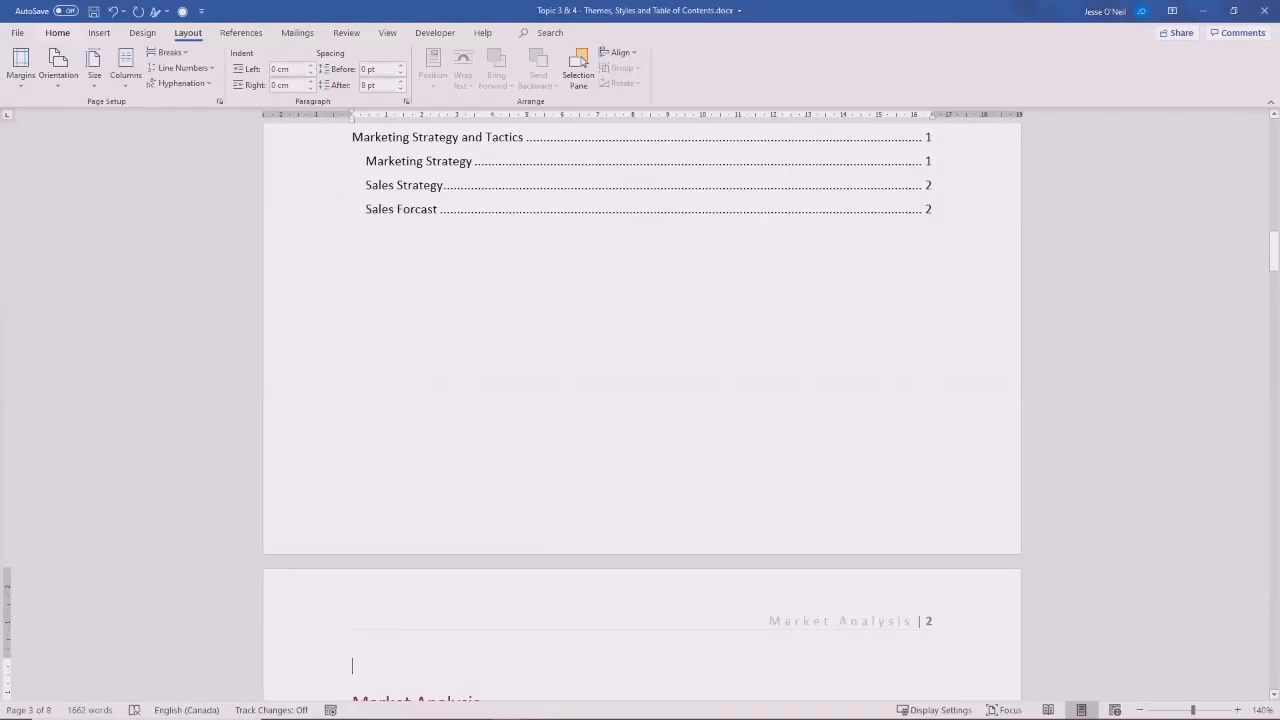
- Show the formatting marks and delete the empty paragraph above the Market Analysis heading
left_click(57, 32)
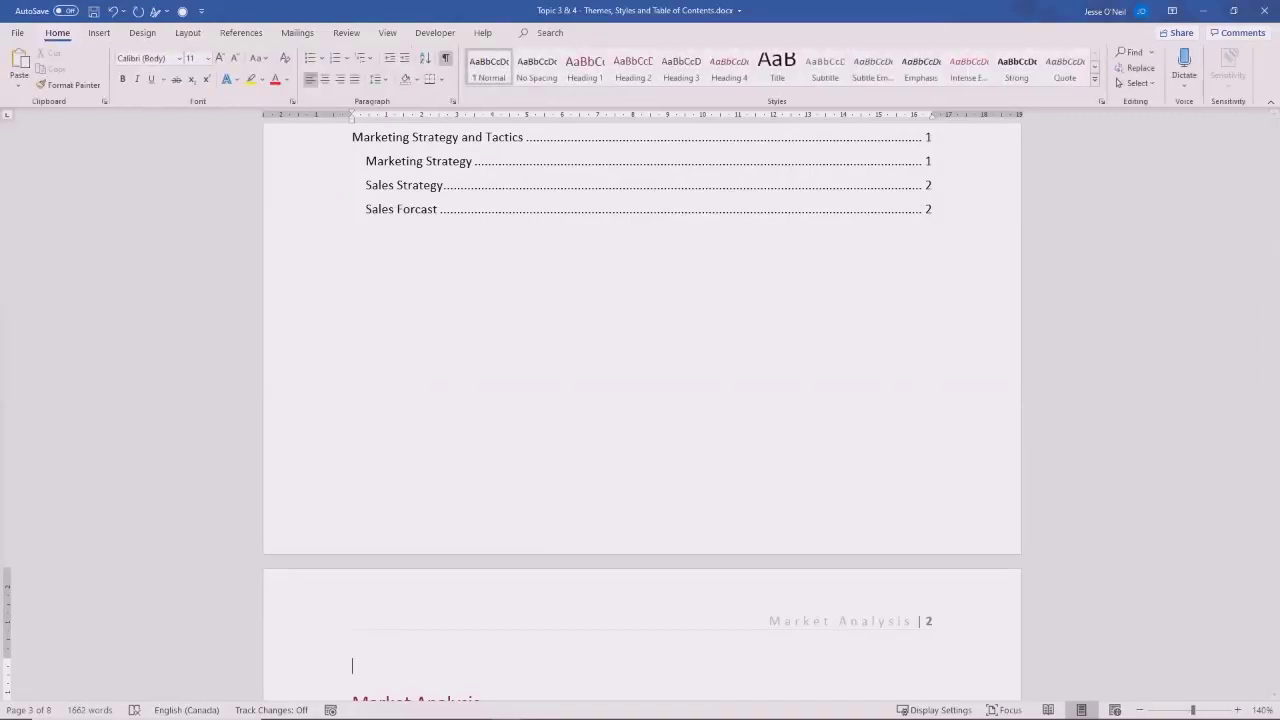
left_click(445, 58)
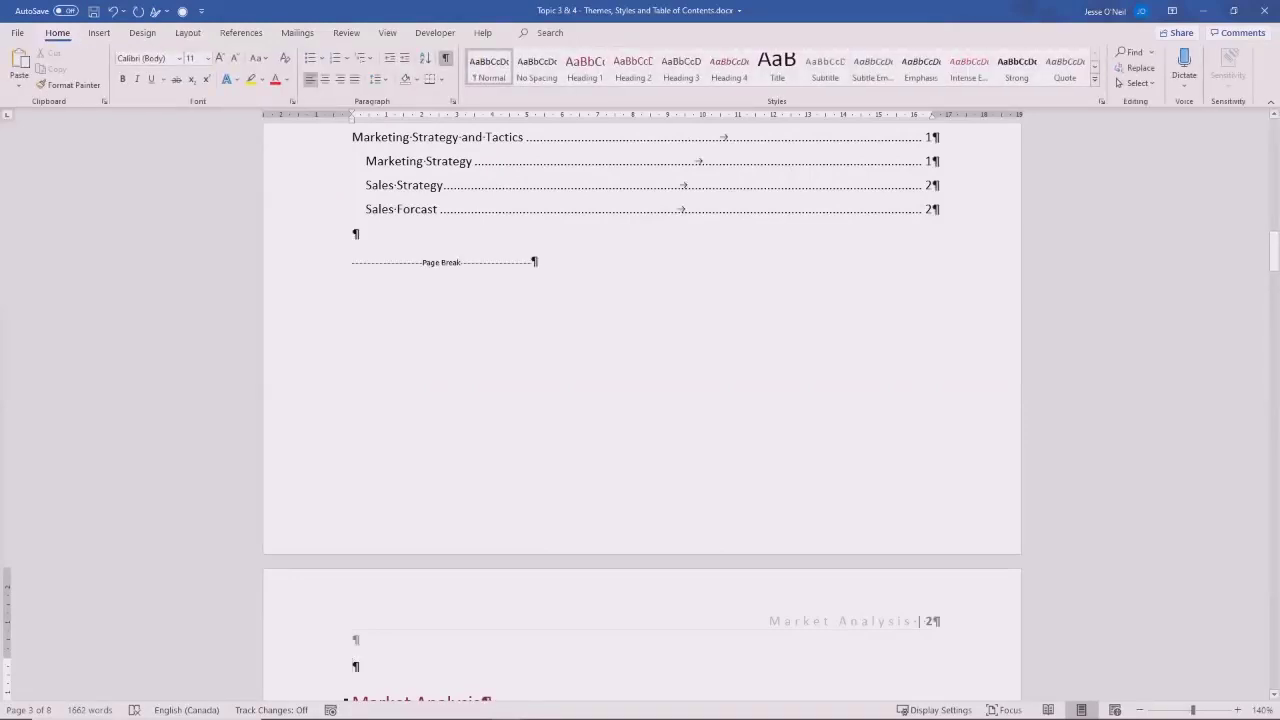
scroll(640, 400, "down", 3)
scroll(640, 400, "up", 3)
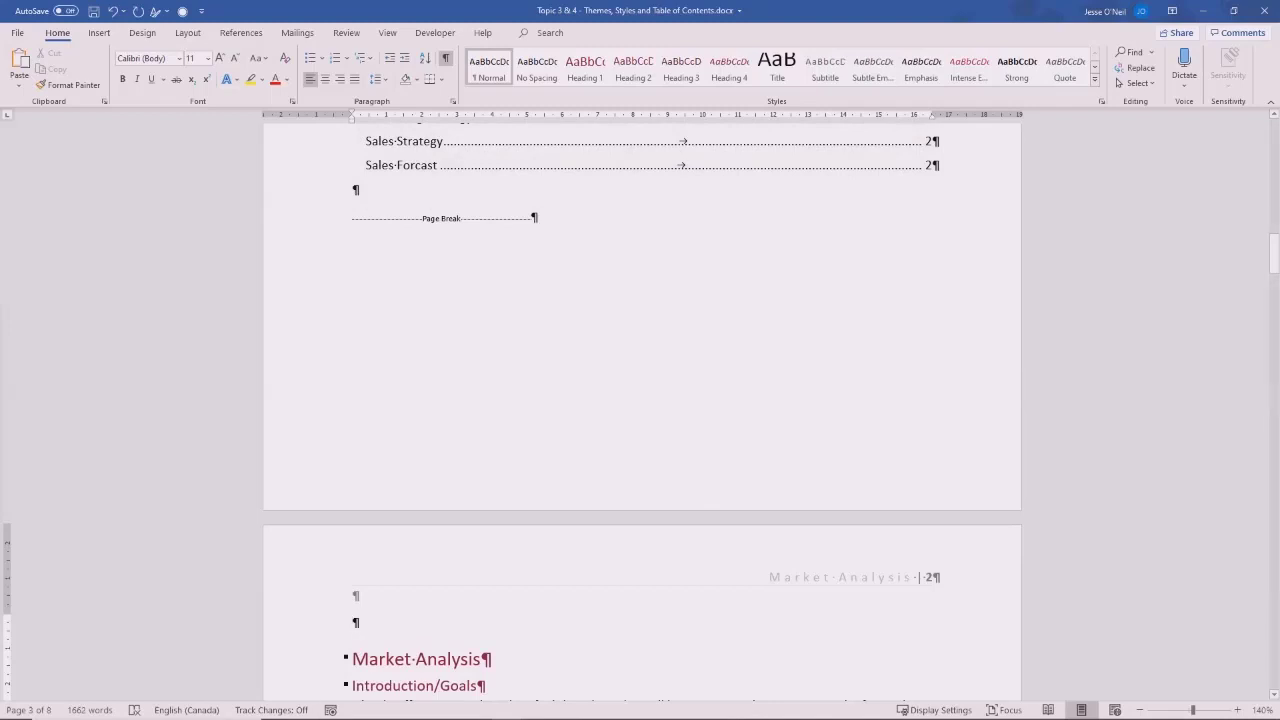
scroll(642, 414, "down", 2)
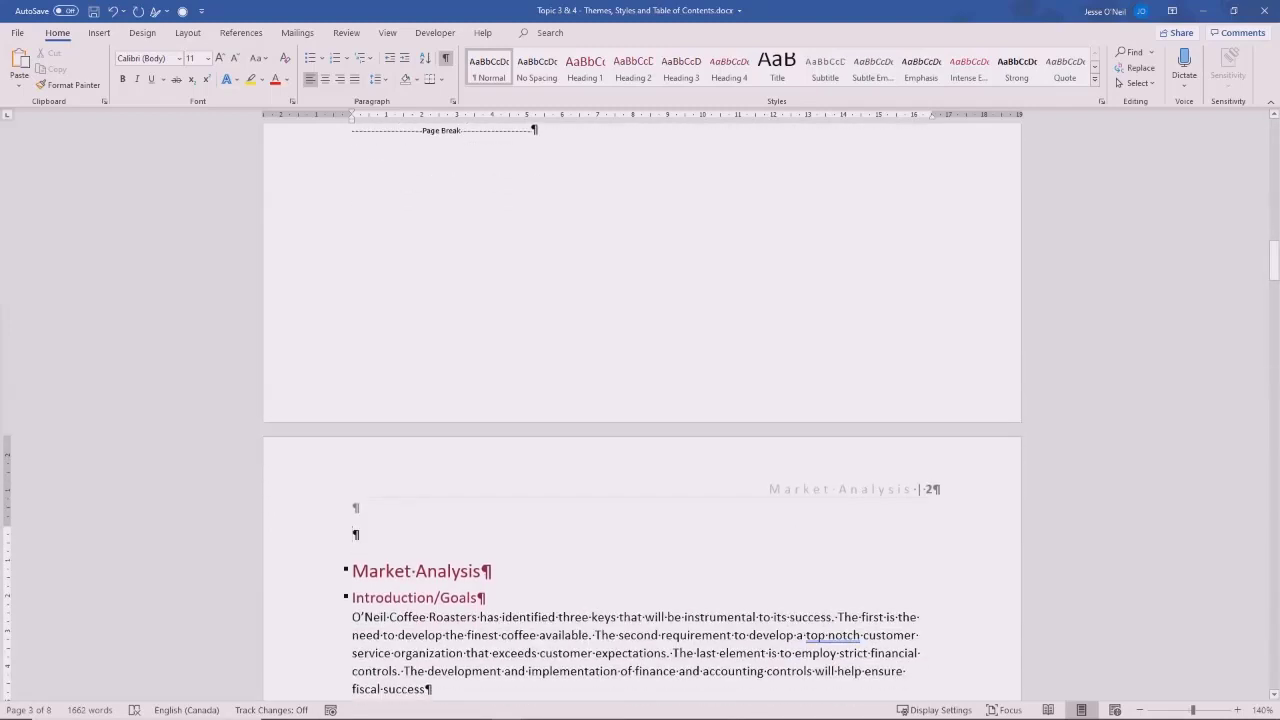
key("Delete")
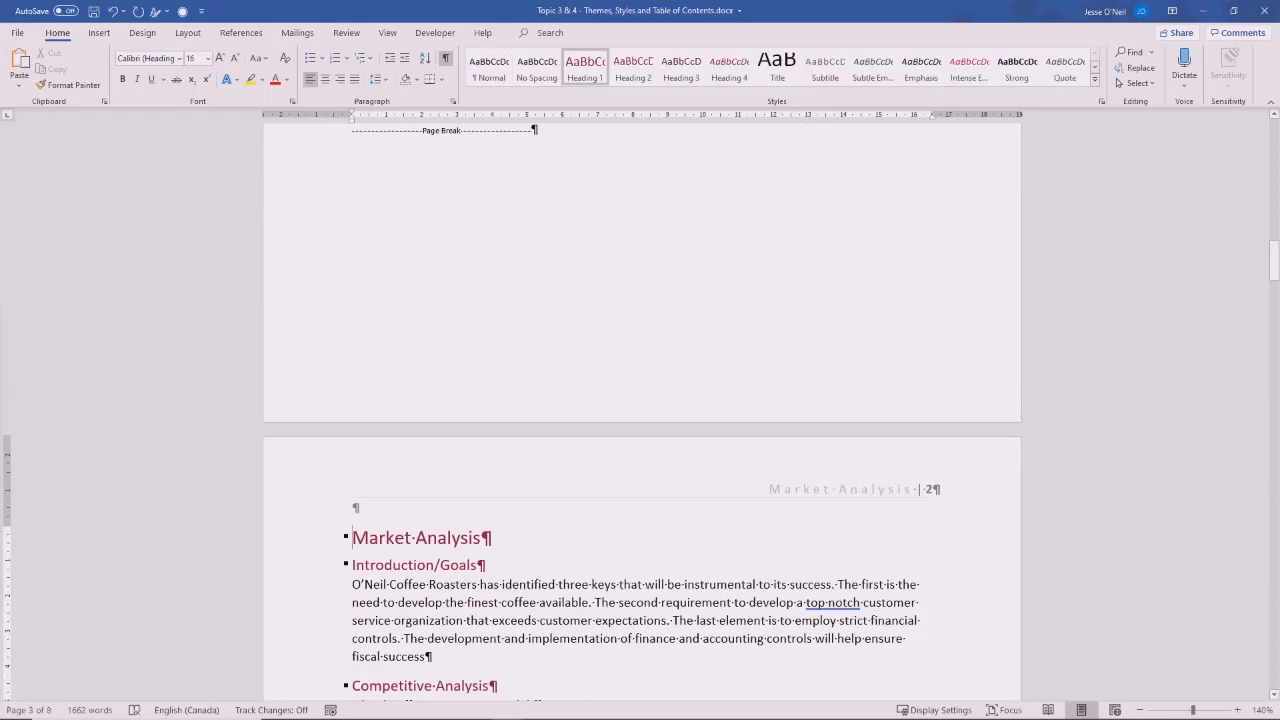
- Collapse the content under the Market Analysis heading and expand it again
left_click(437, 565)
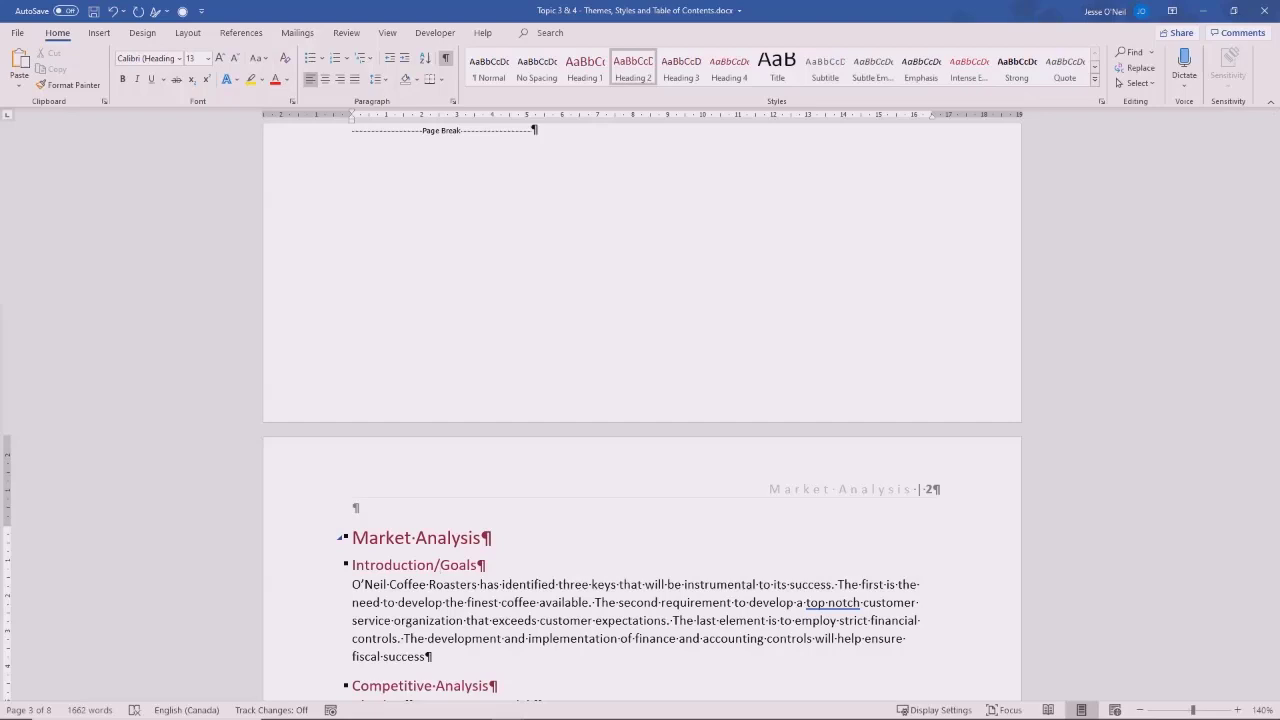
left_click(341, 537)
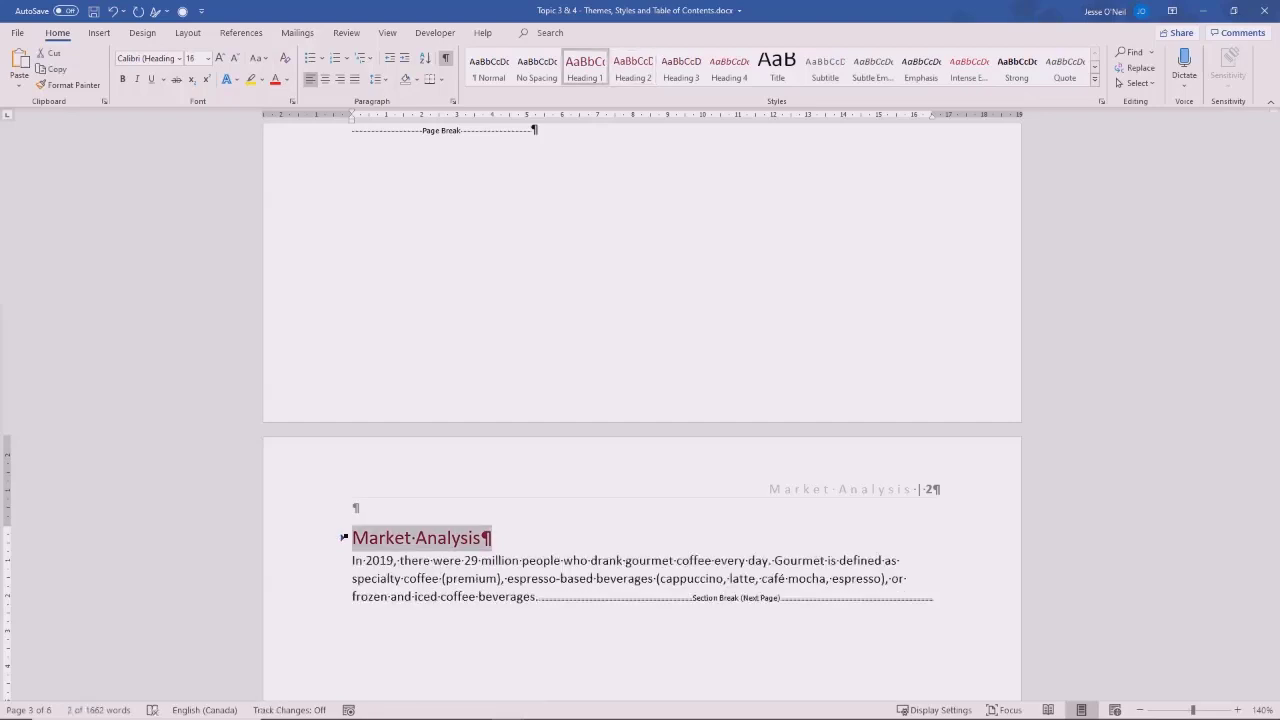
left_click(341, 537)
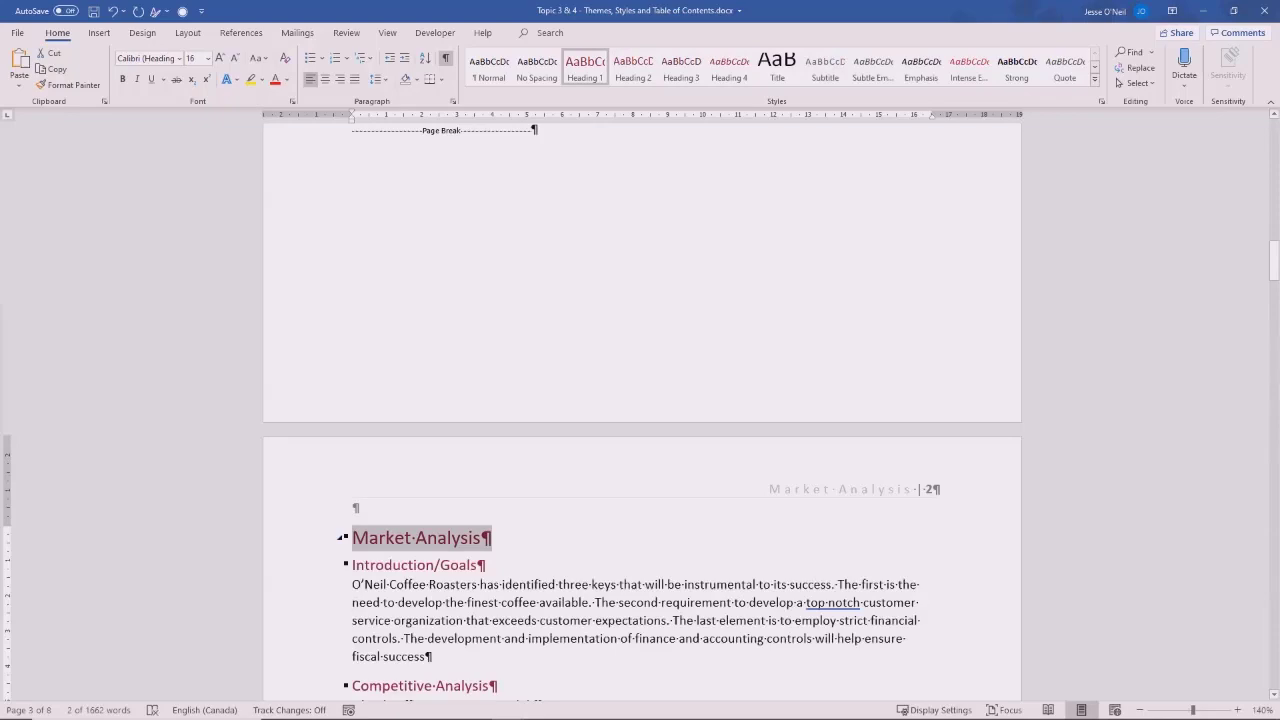
- Update the entire table of contents, including its entries and page numbers
scroll(640, 450, "down", 3)
scroll(640, 450, "up", 1)
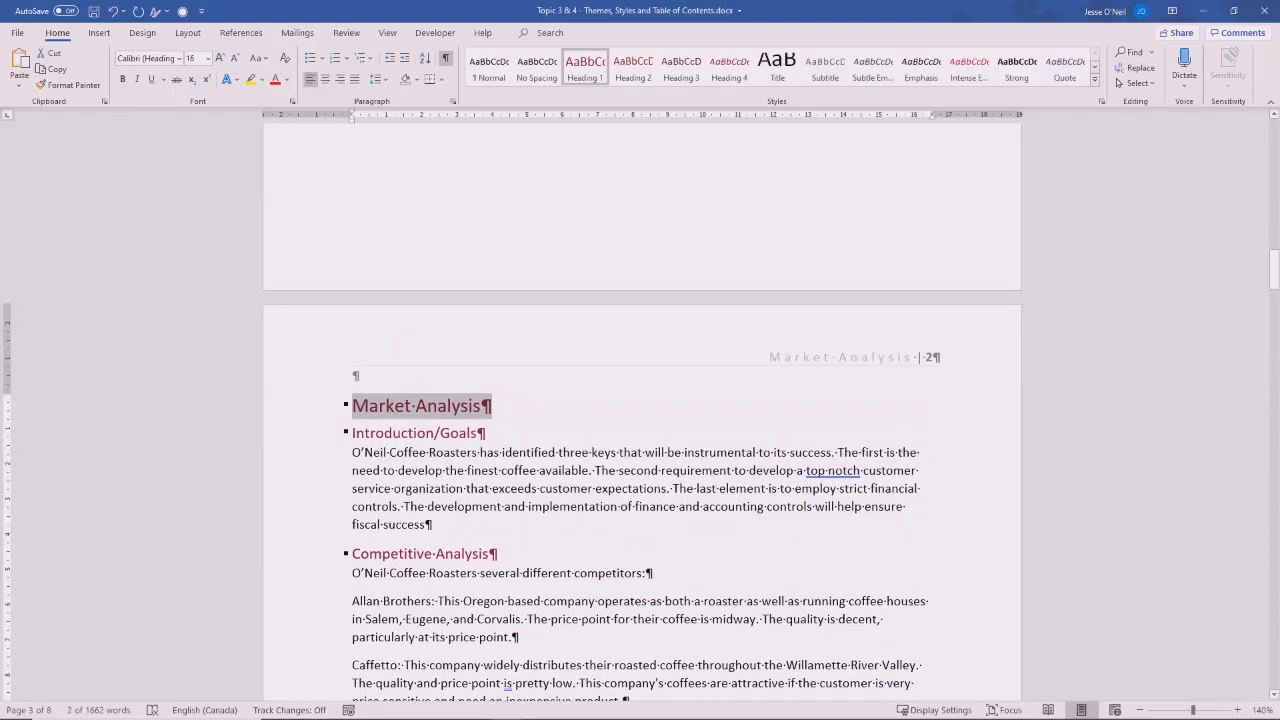
scroll(640, 410, "up", 10)
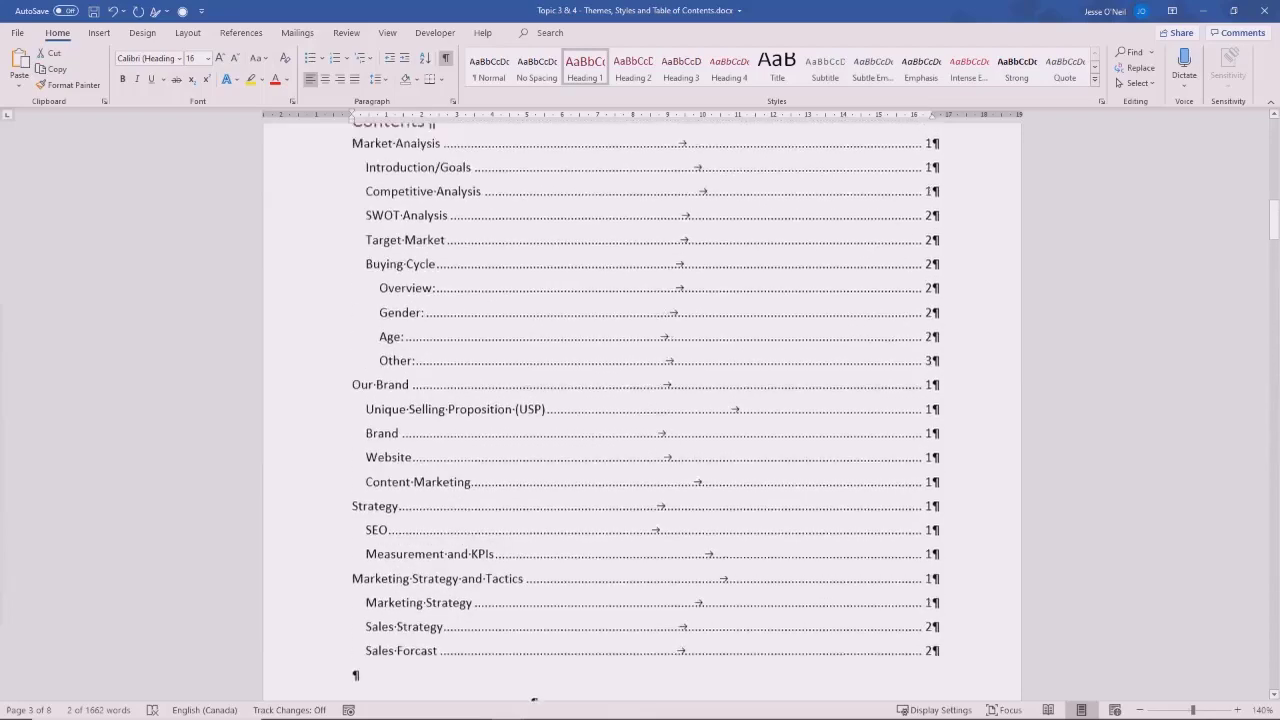
scroll(450, 560, "up", 3)
scroll(420, 480, "down", 2)
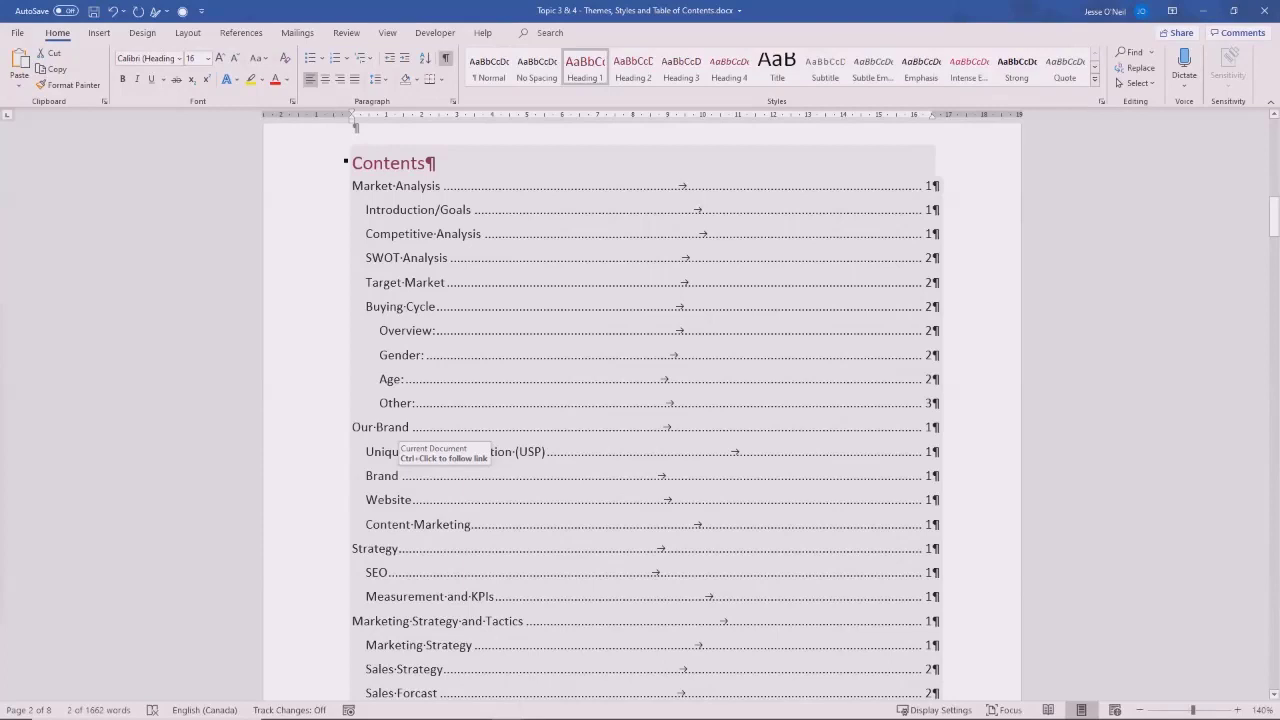
scroll(400, 440, "down", 7)
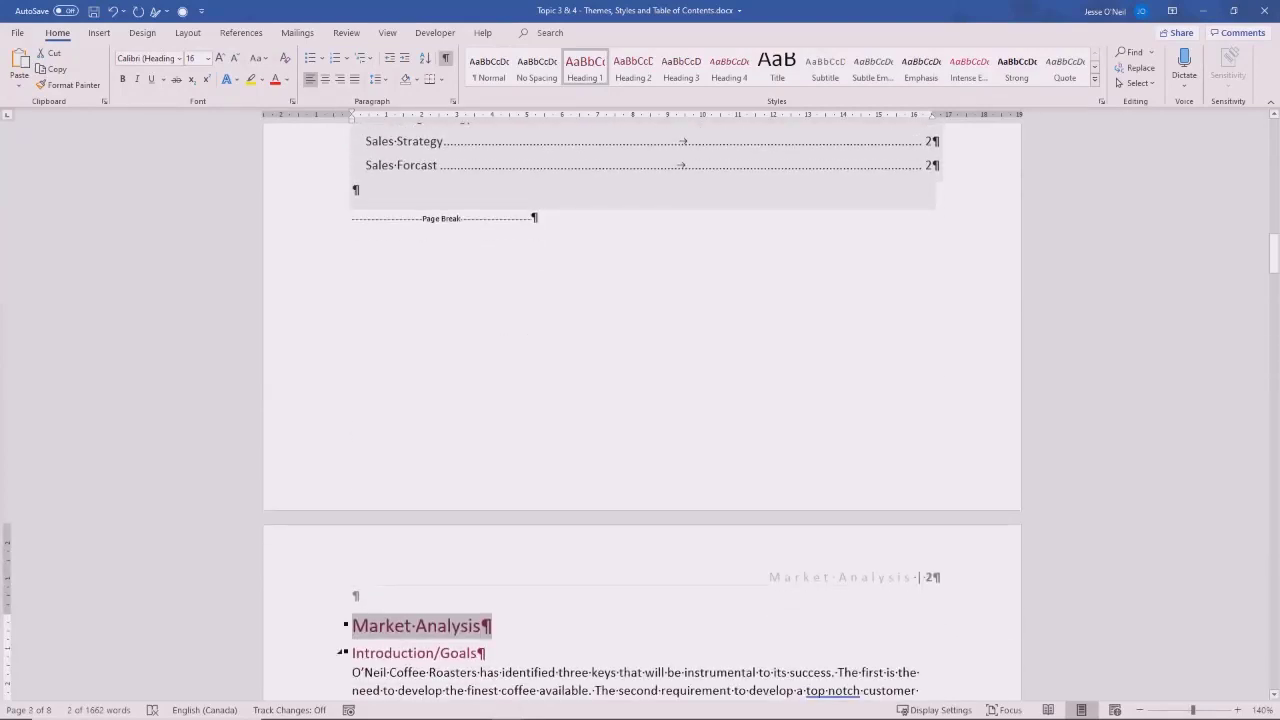
scroll(640, 410, "up", 8)
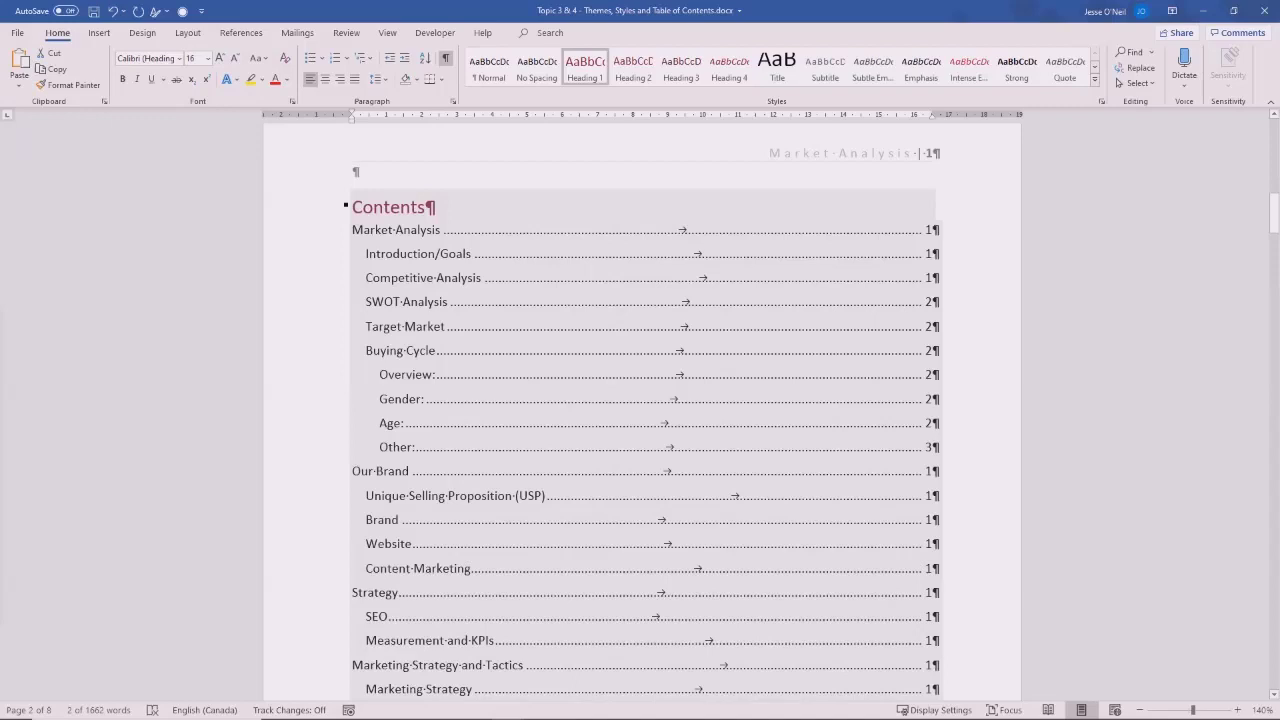
left_click(425, 207)
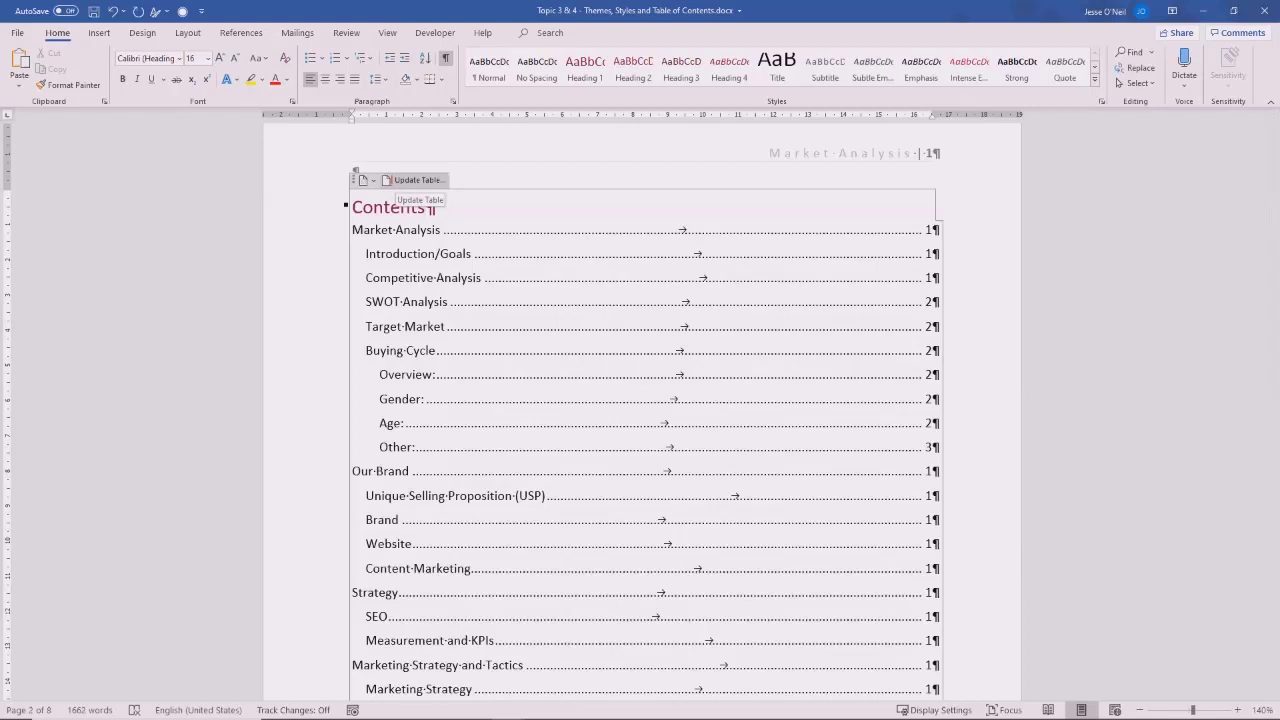
left_click(416, 180)
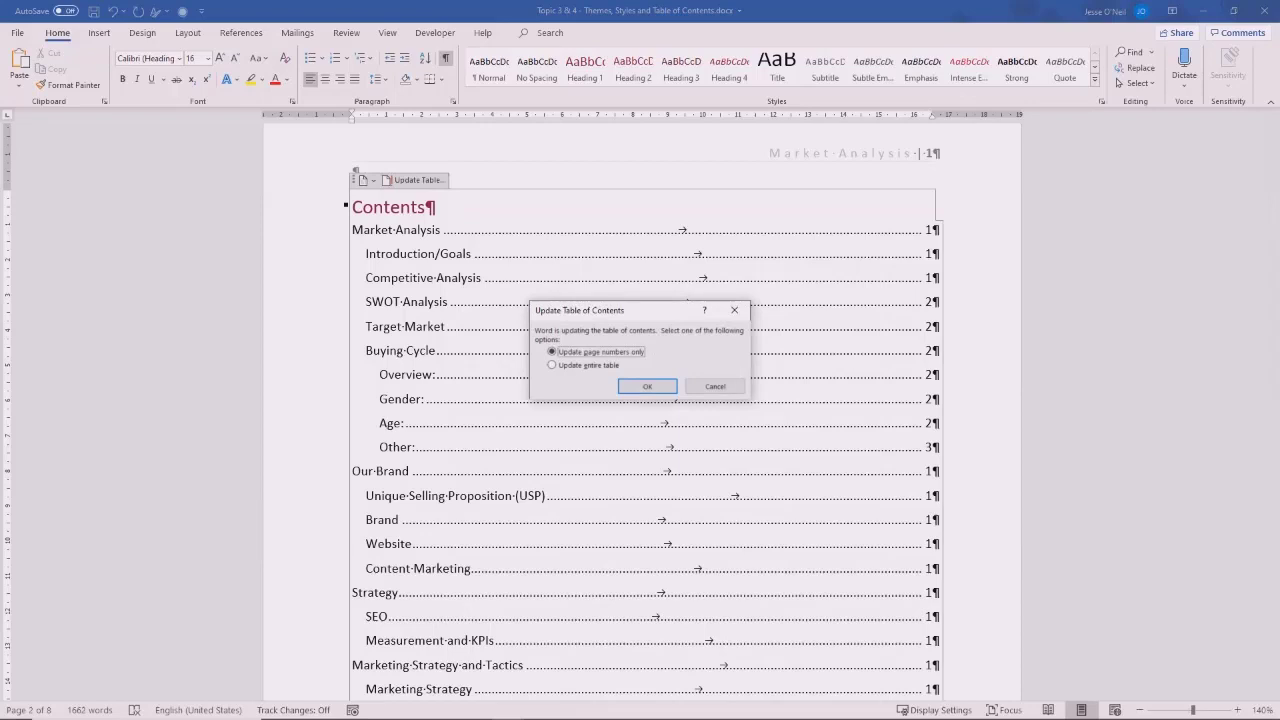
left_click(552, 365)
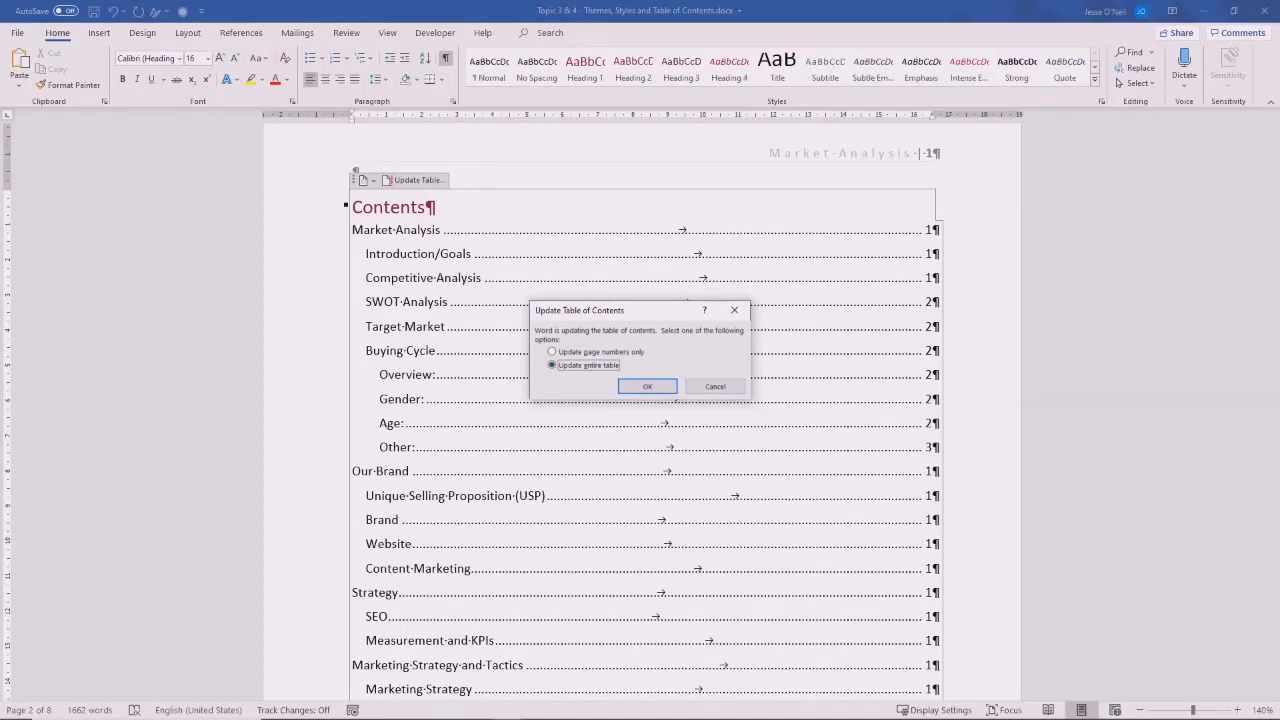
left_click(648, 387)
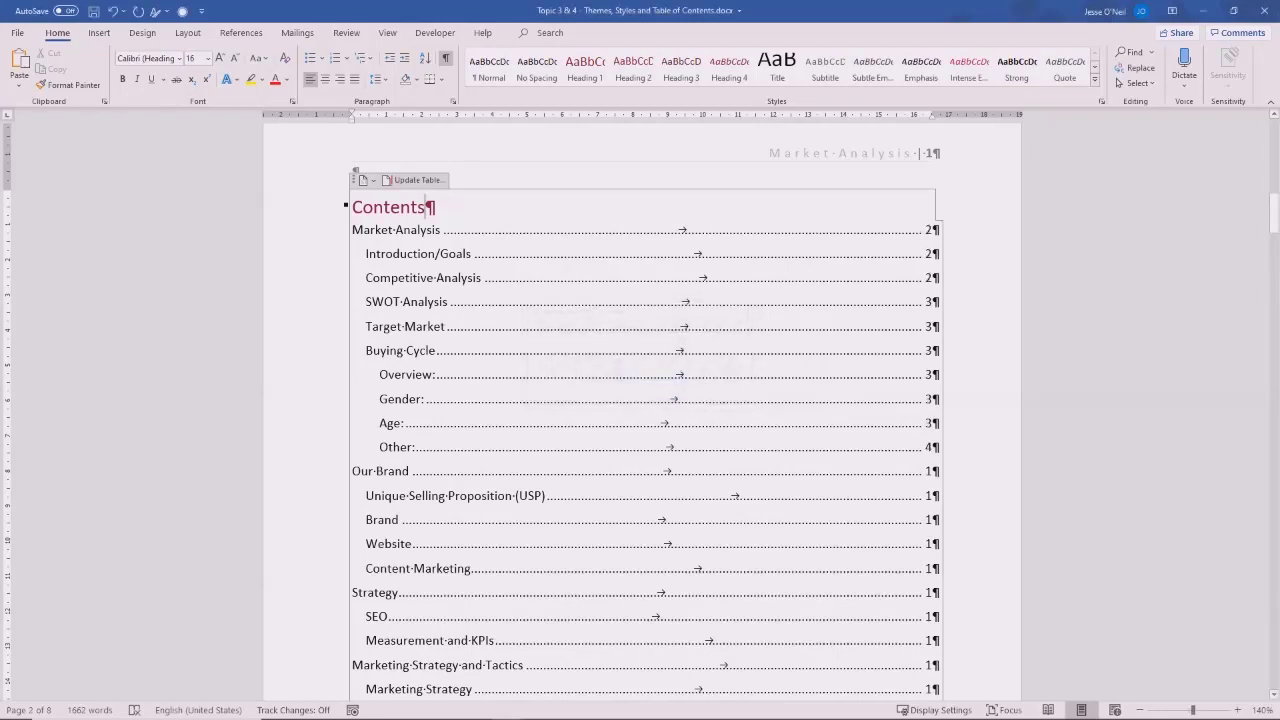
- Follow the Our Brand entry in the table of contents, check the page numbering around that section break, and return to the contents
scroll(646, 400, "down", 4)
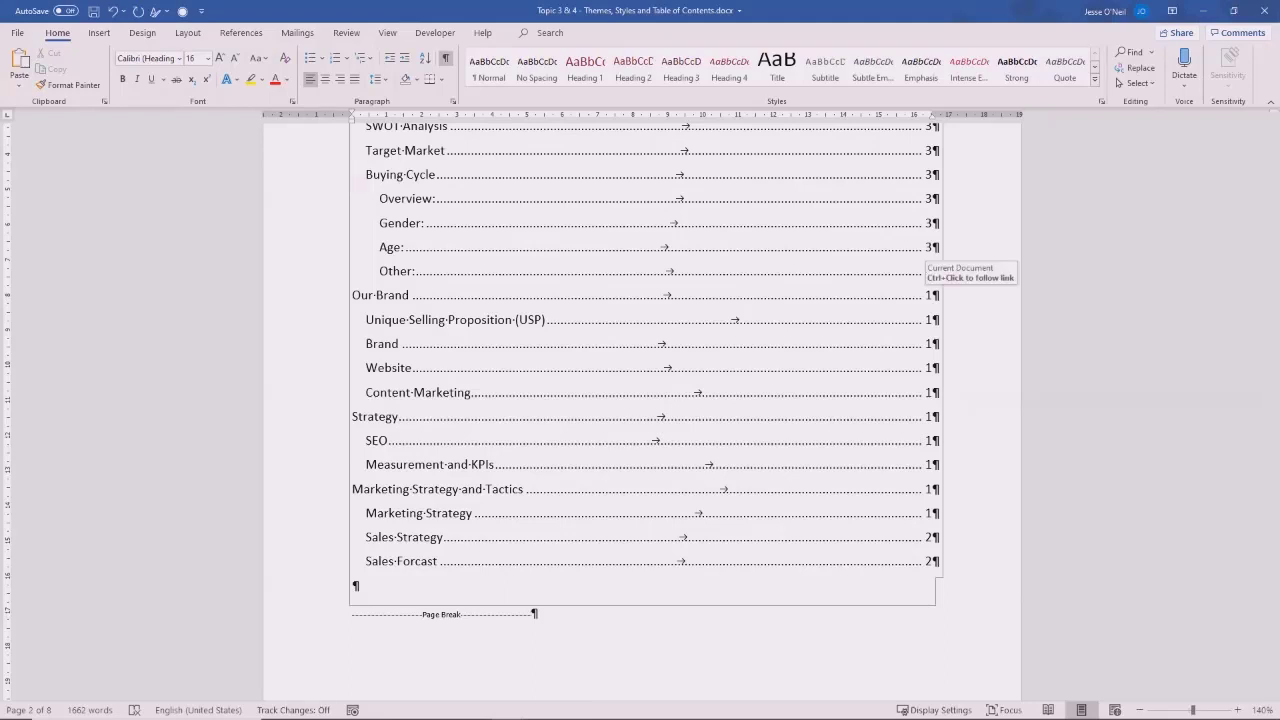
left_click(929, 295, "ctrl")
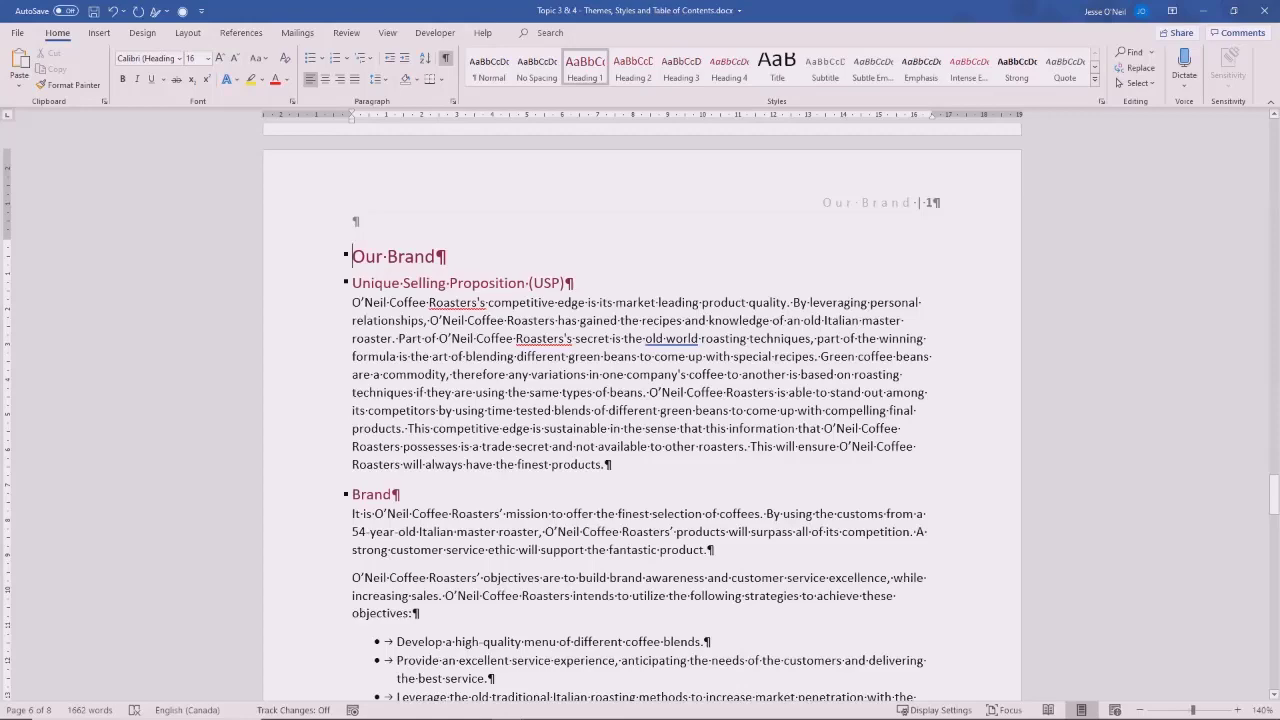
scroll(642, 420, "up", 10)
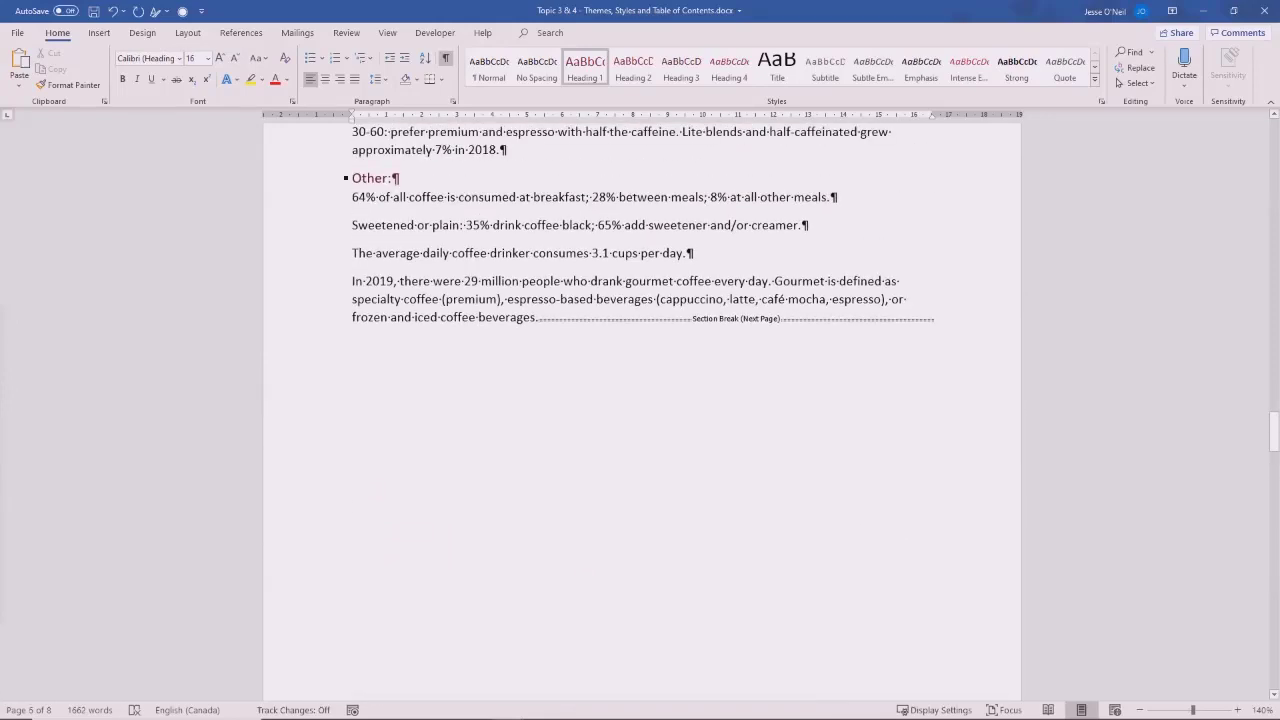
scroll(642, 420, "down", 10)
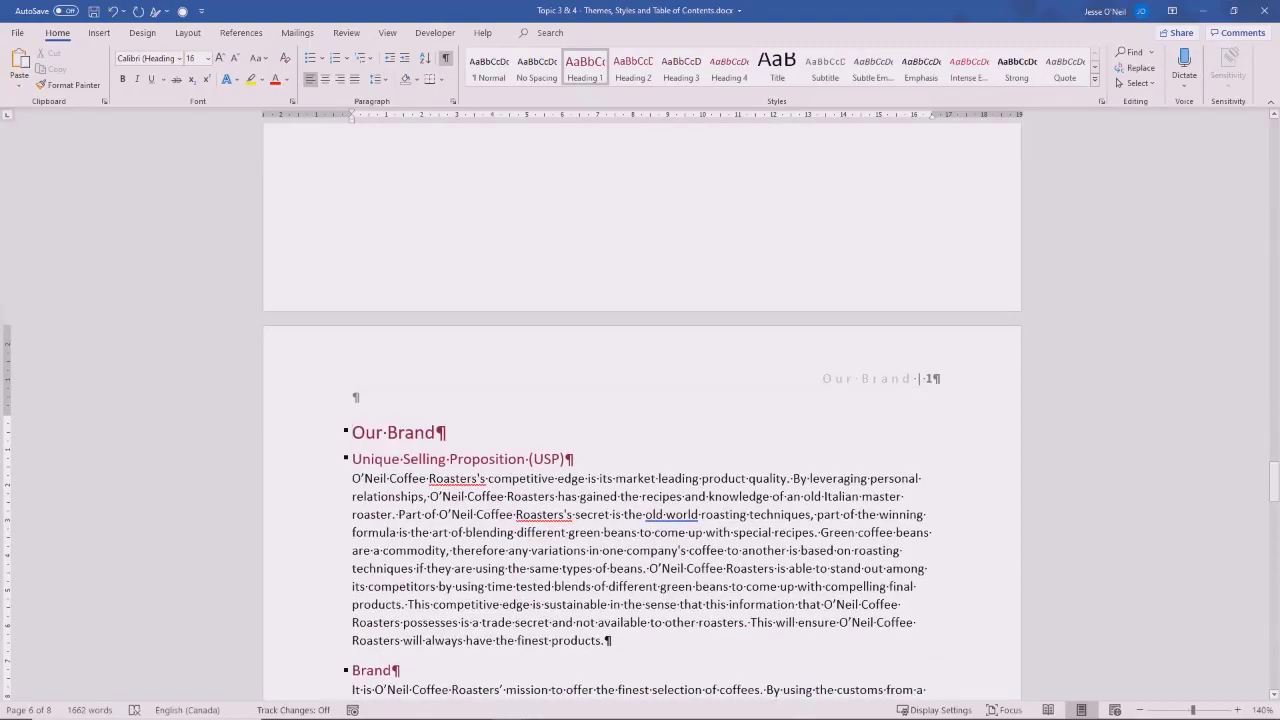
left_click_drag(1274, 481, 1274, 220)
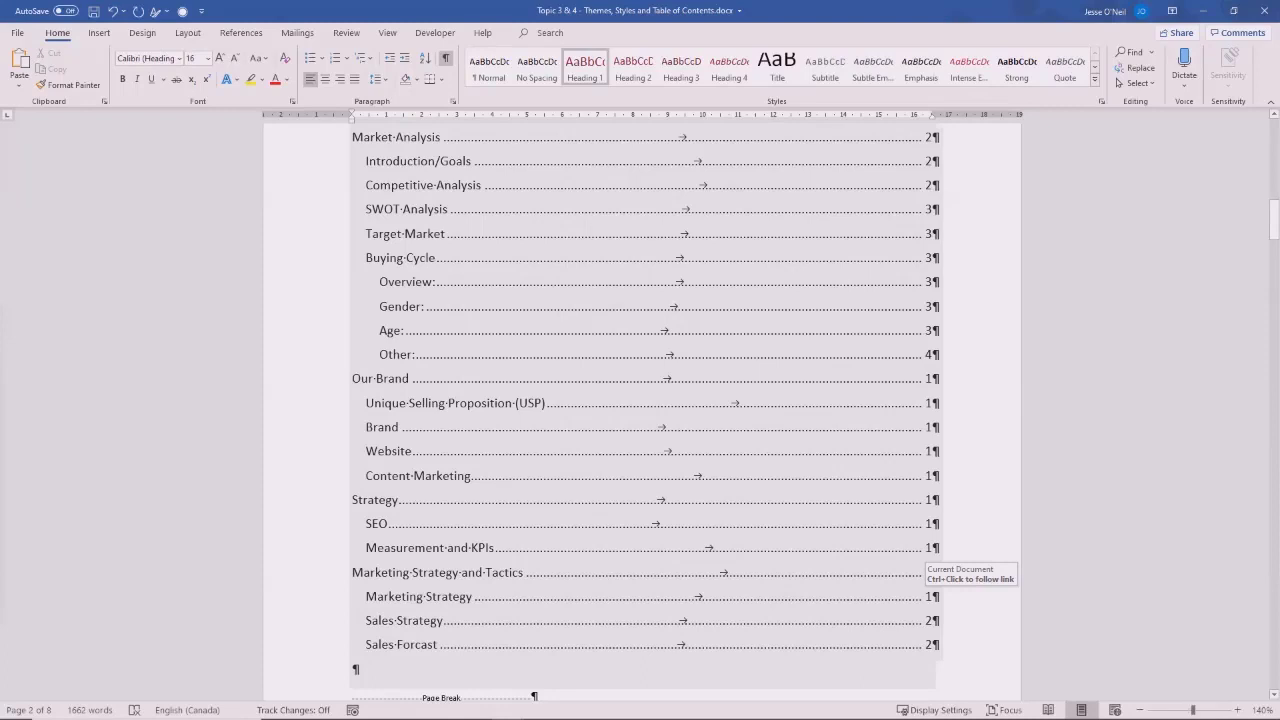
scroll(925, 555, "up", 3)
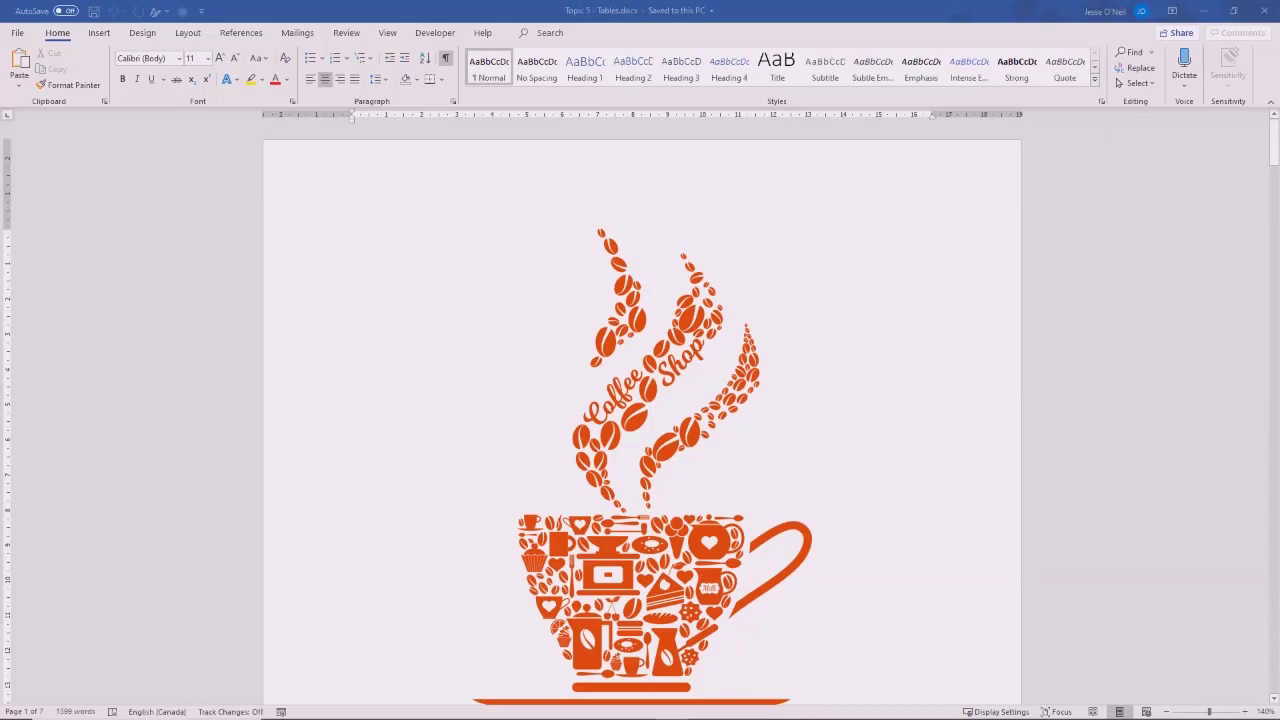
- Look through the Topic 5 - Tables document from its cover page to the SWOT Analysis table and examine the whole table
scroll(640, 420, "down", 10)
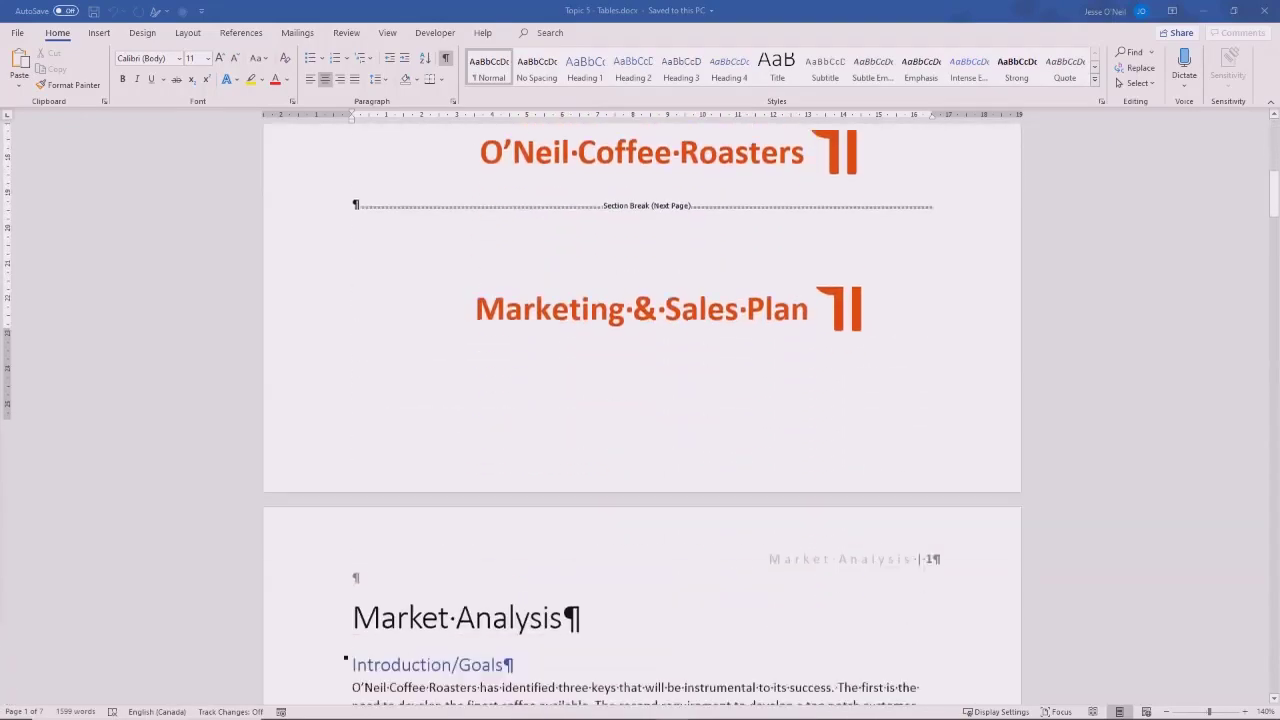
scroll(640, 420, "down", 4)
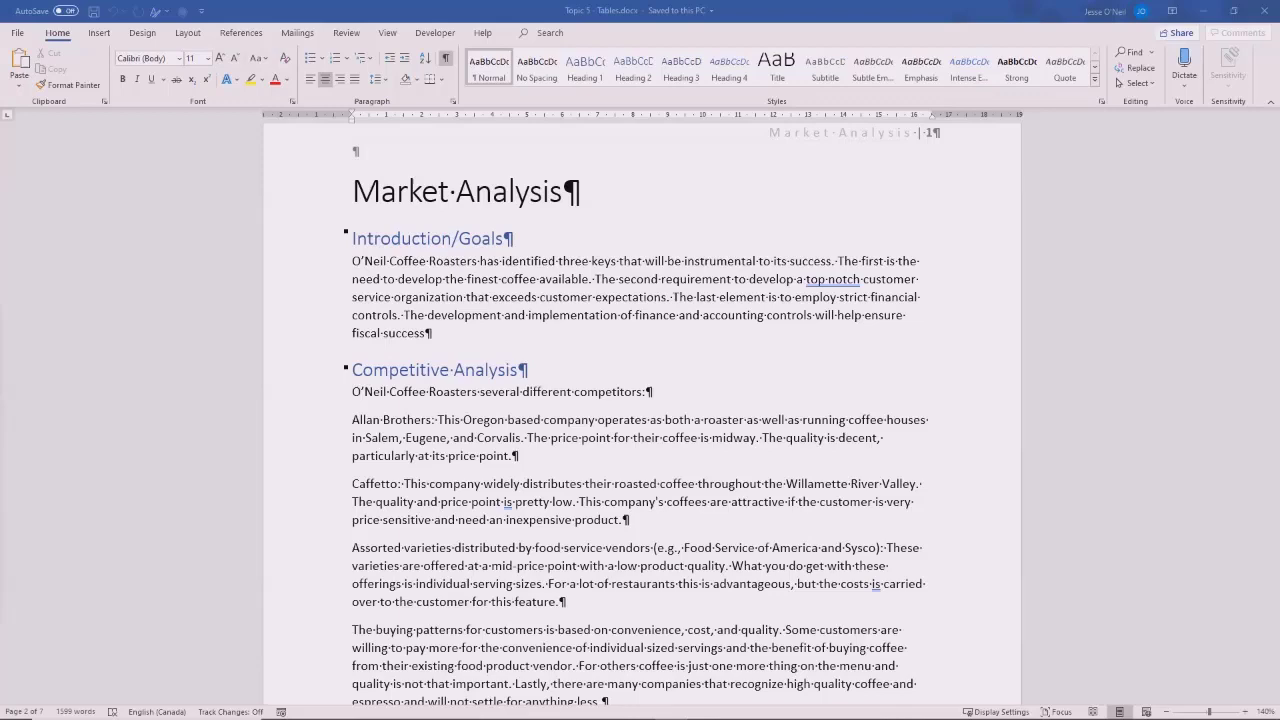
scroll(640, 420, "down", 5)
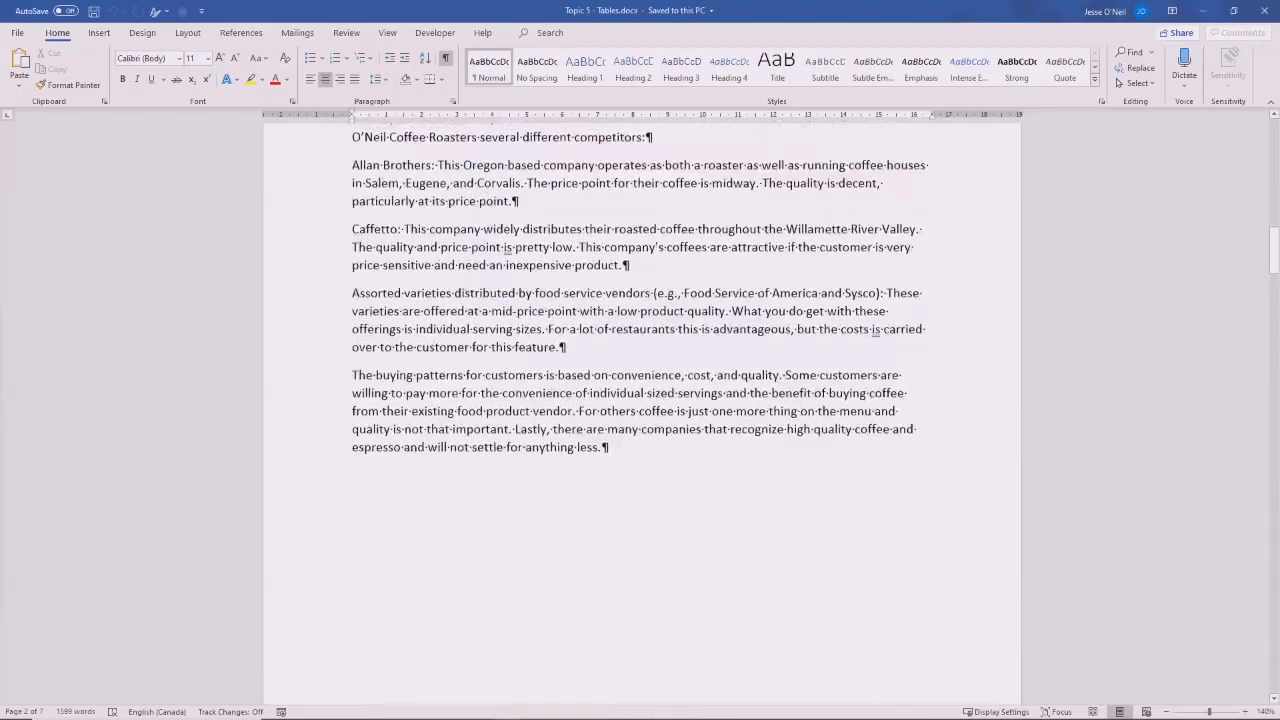
scroll(640, 420, "down", 12)
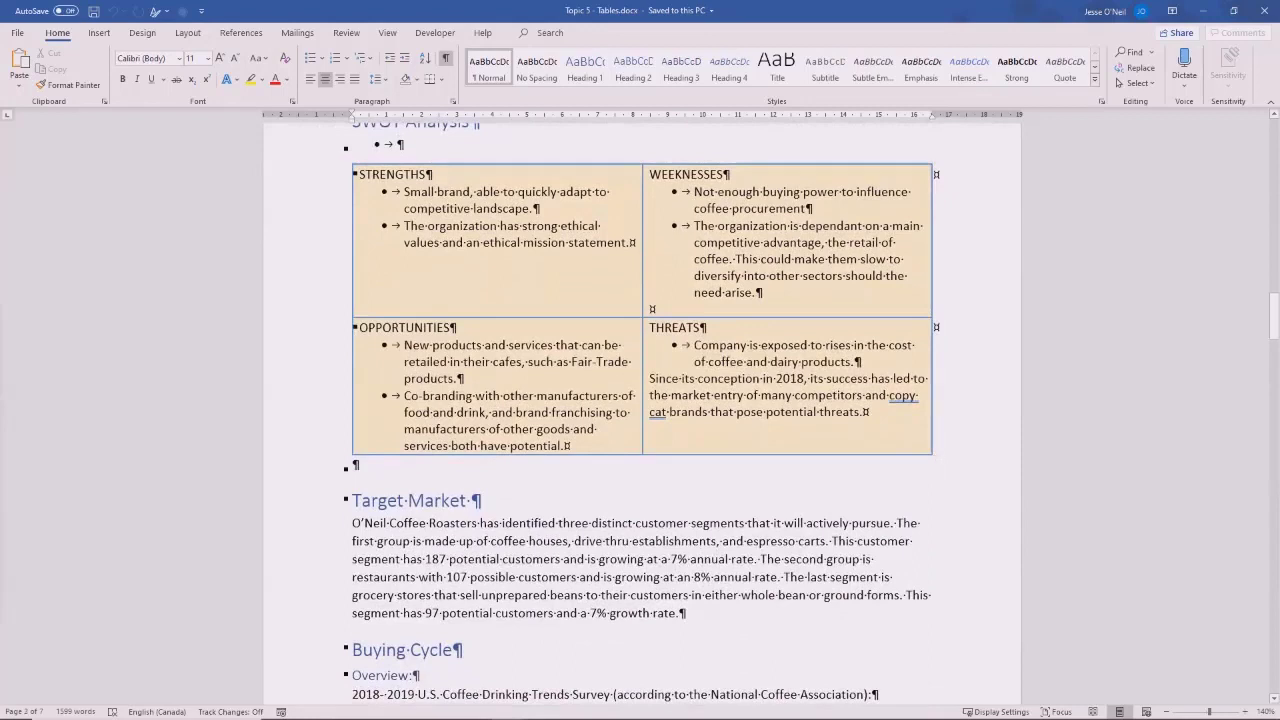
left_click(346, 157)
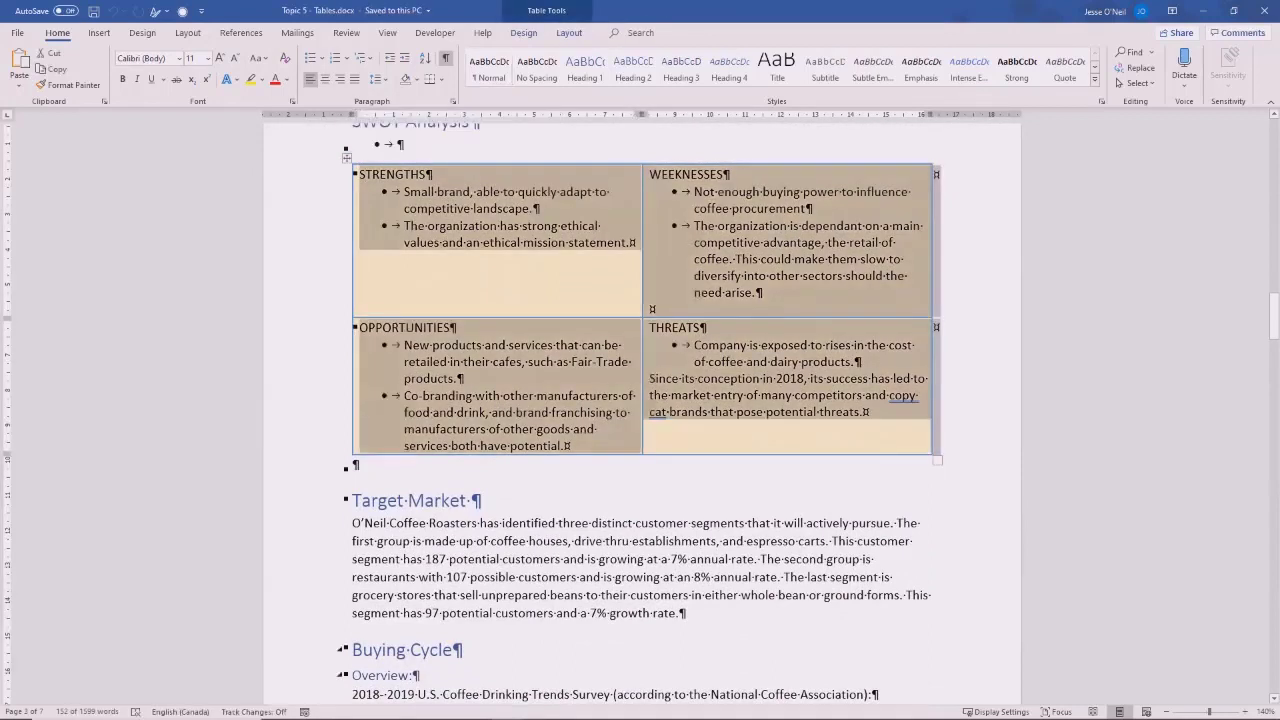
left_click(358, 465)
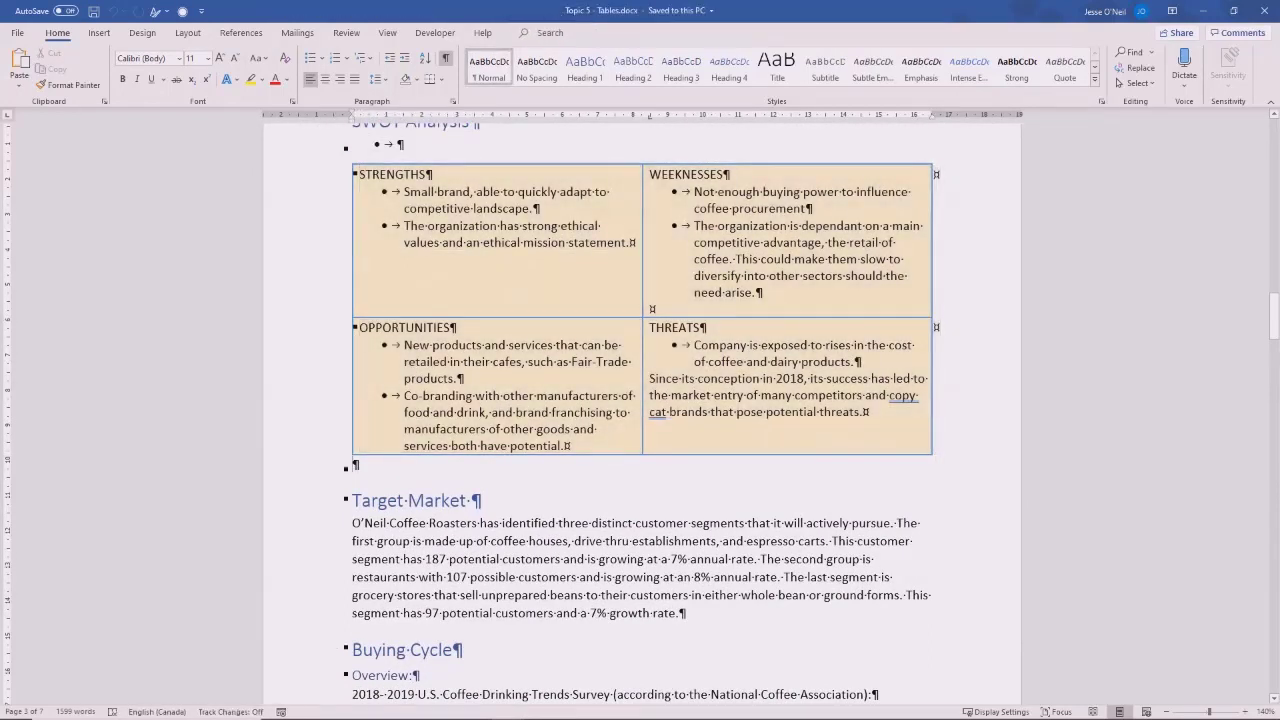
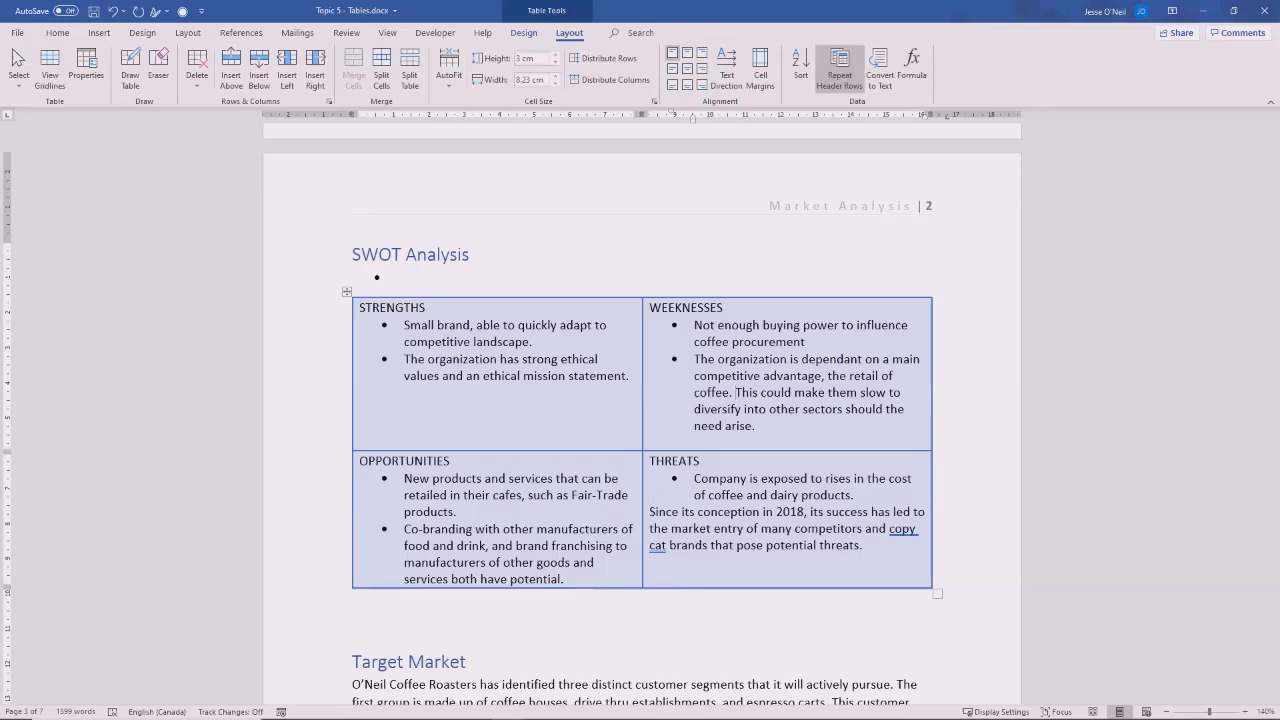
- Close the Topic 5 - Tables and Topic 3 & 4 documents without saving the changes
left_click(1264, 10)
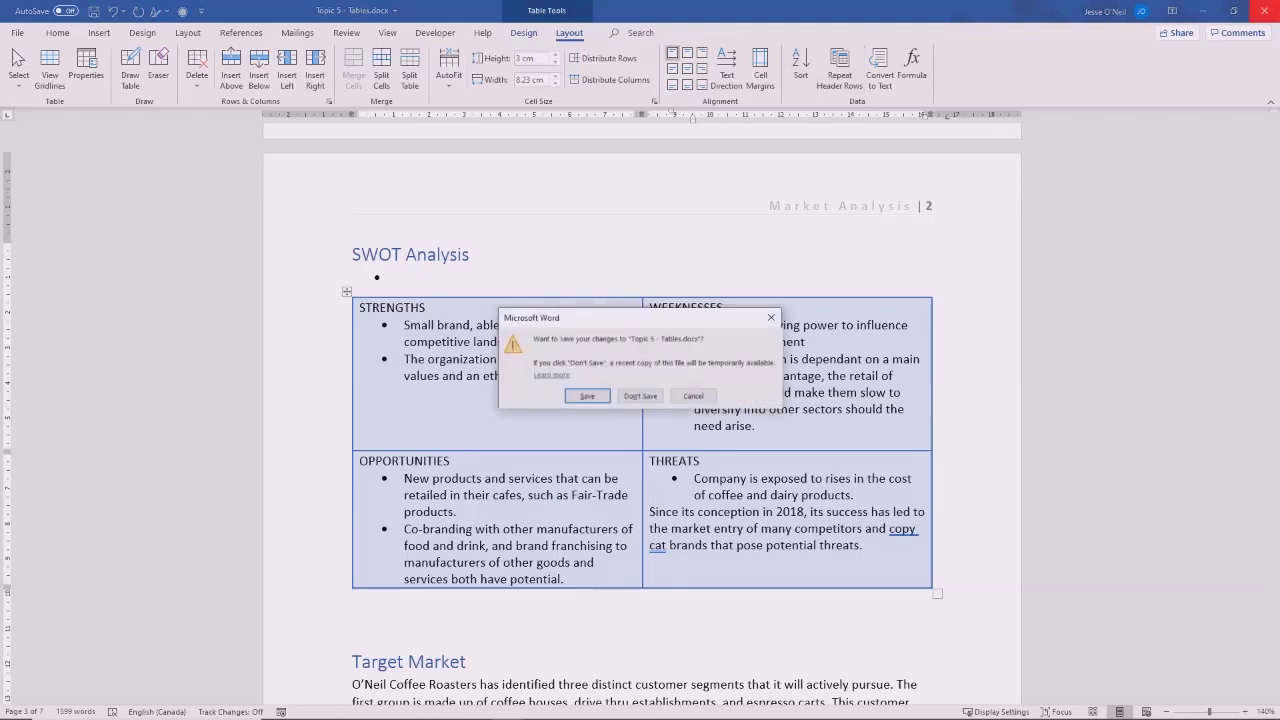
left_click(640, 396)
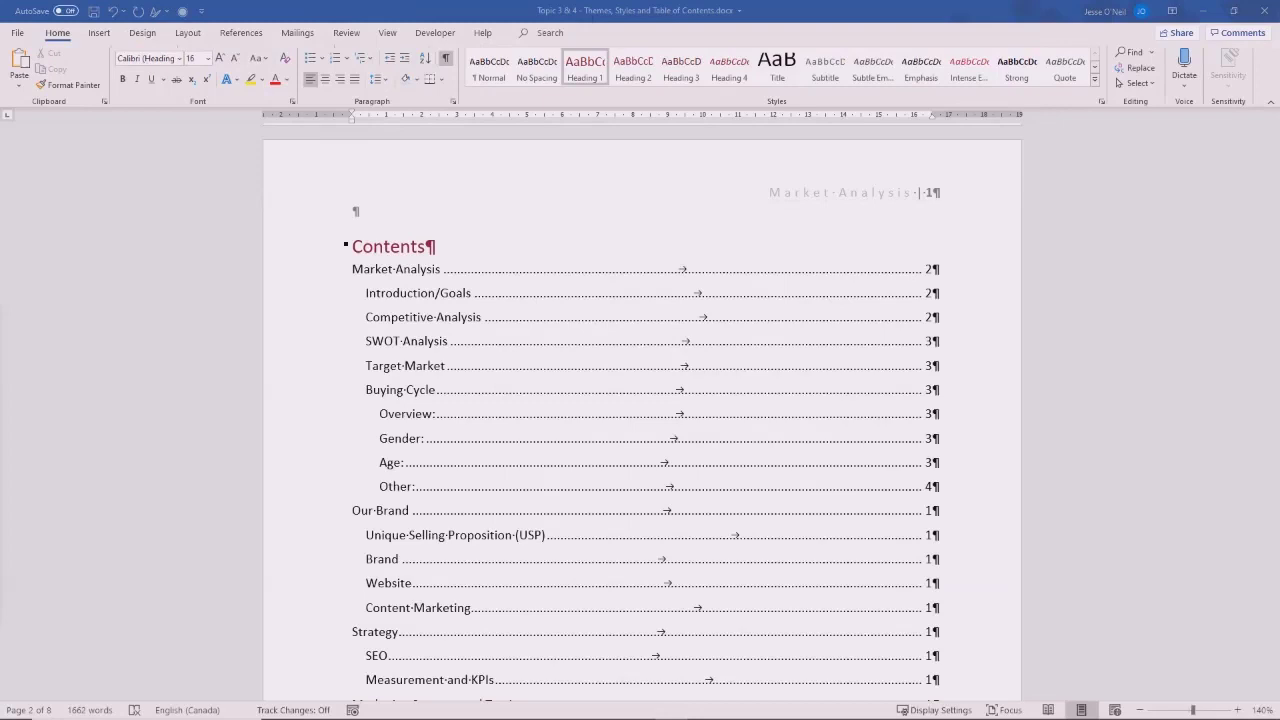
left_click(1264, 10)
left_click(640, 396)
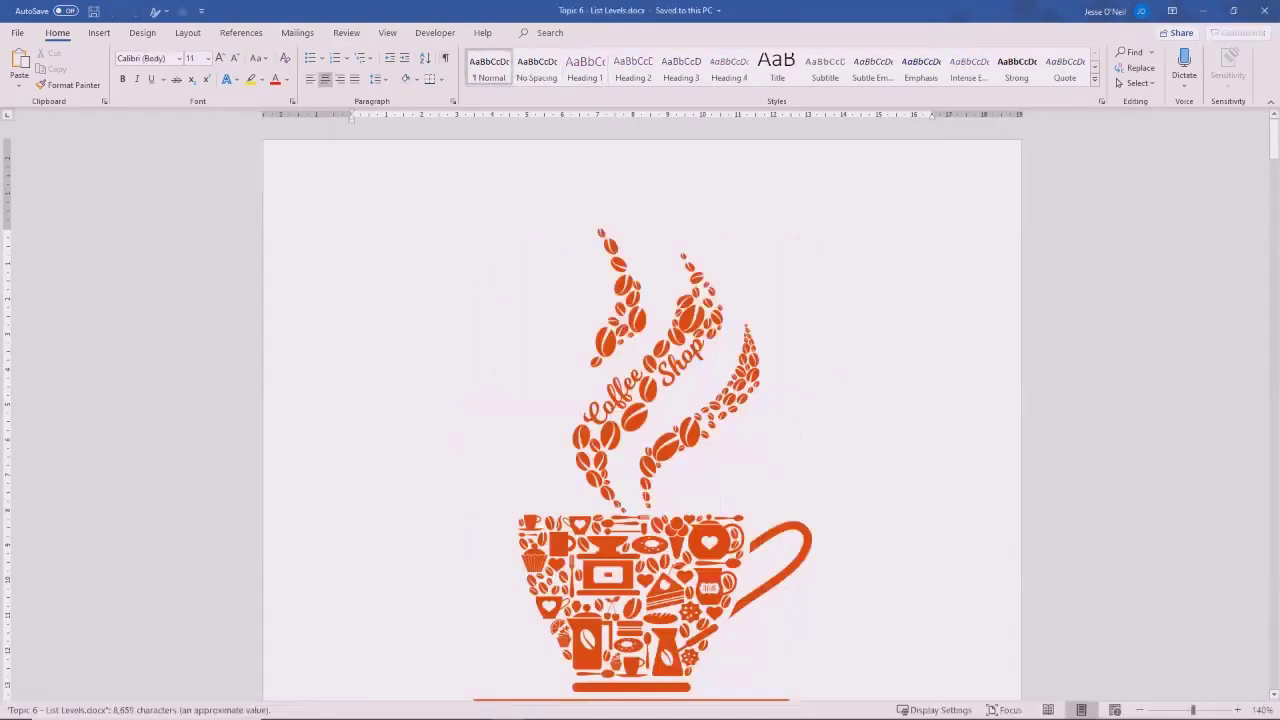
- Number the Product Offerings items from Coffee to Other as a list in the A. B. C. format
left_click_drag(1274, 140, 1274, 493)
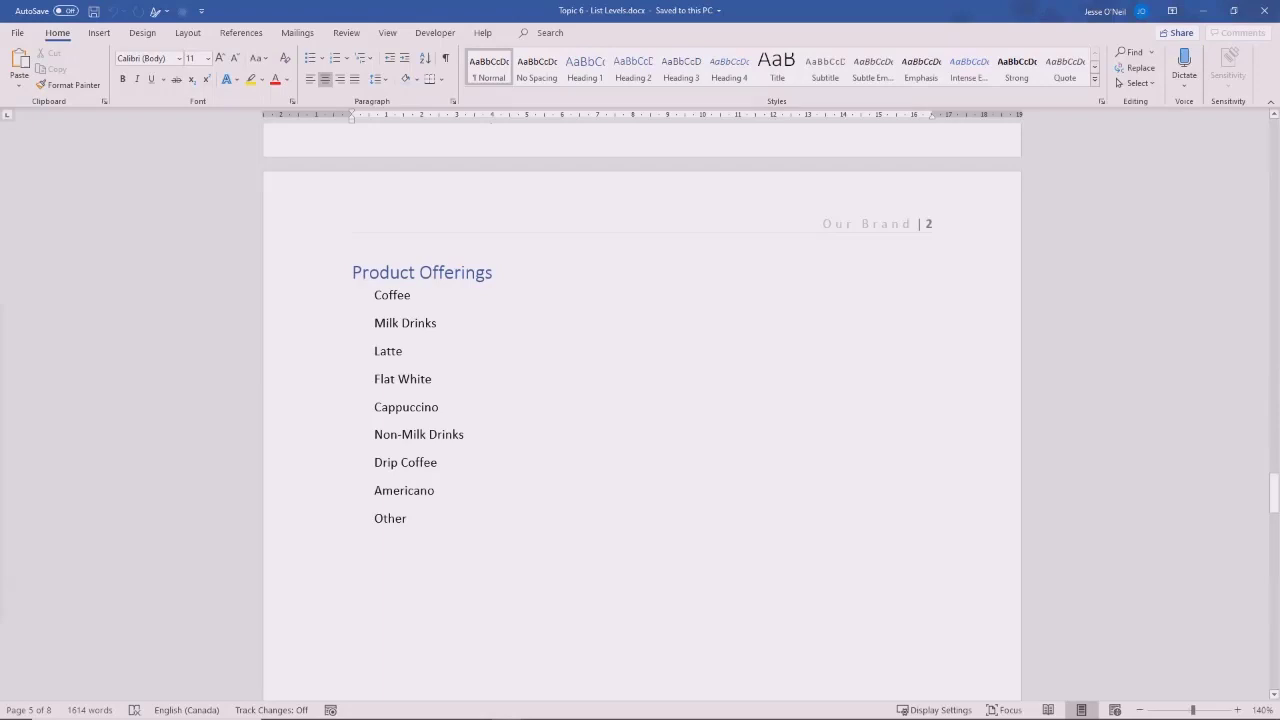
left_click_drag(407, 520, 374, 295)
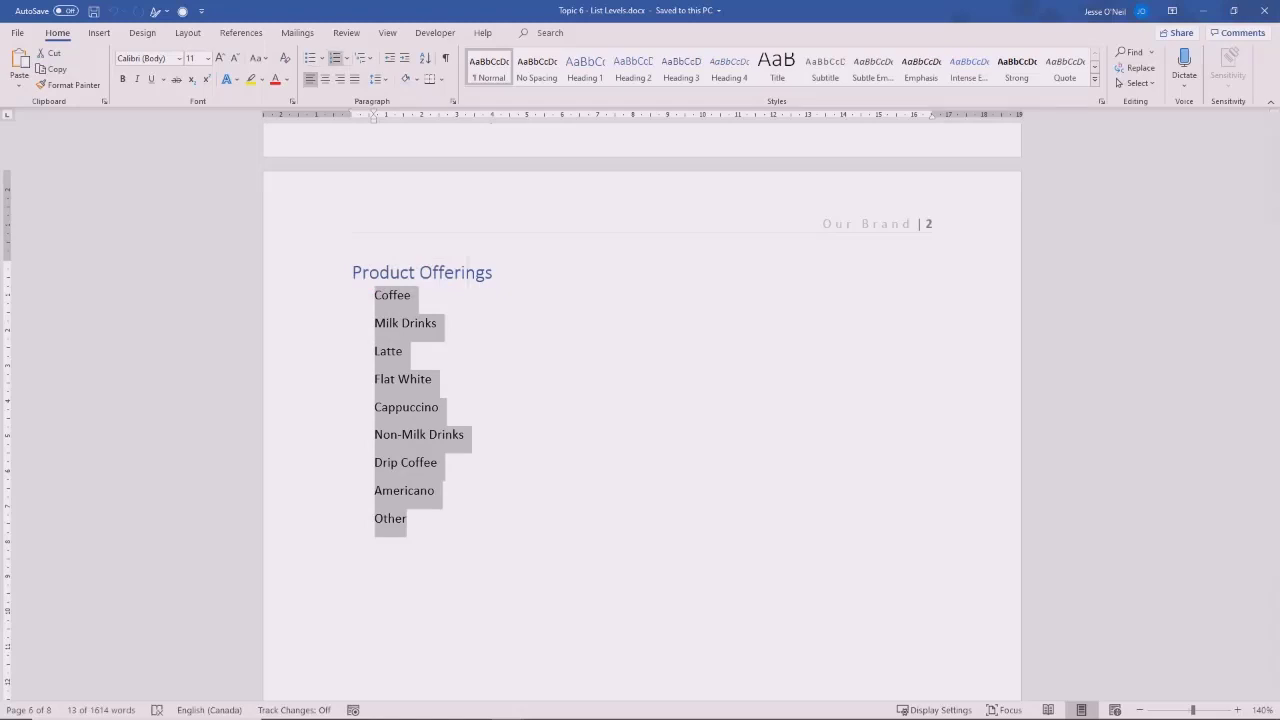
left_click(336, 58)
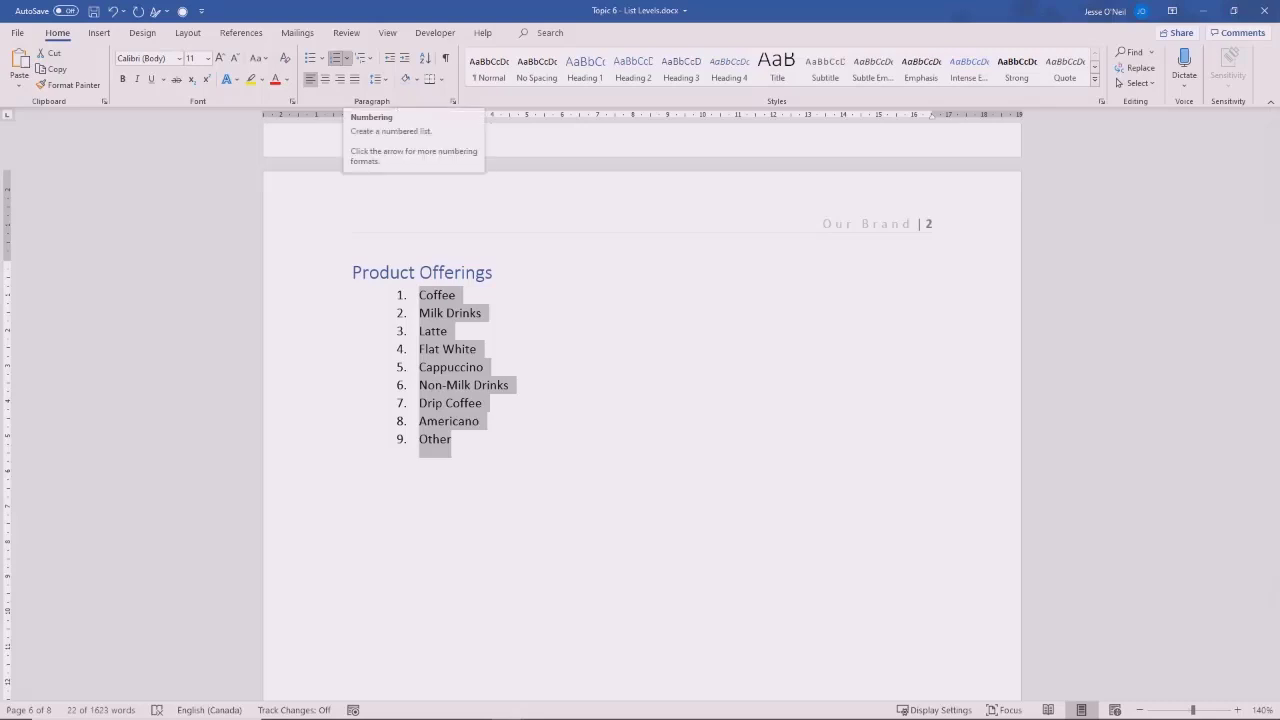
left_click(346, 58)
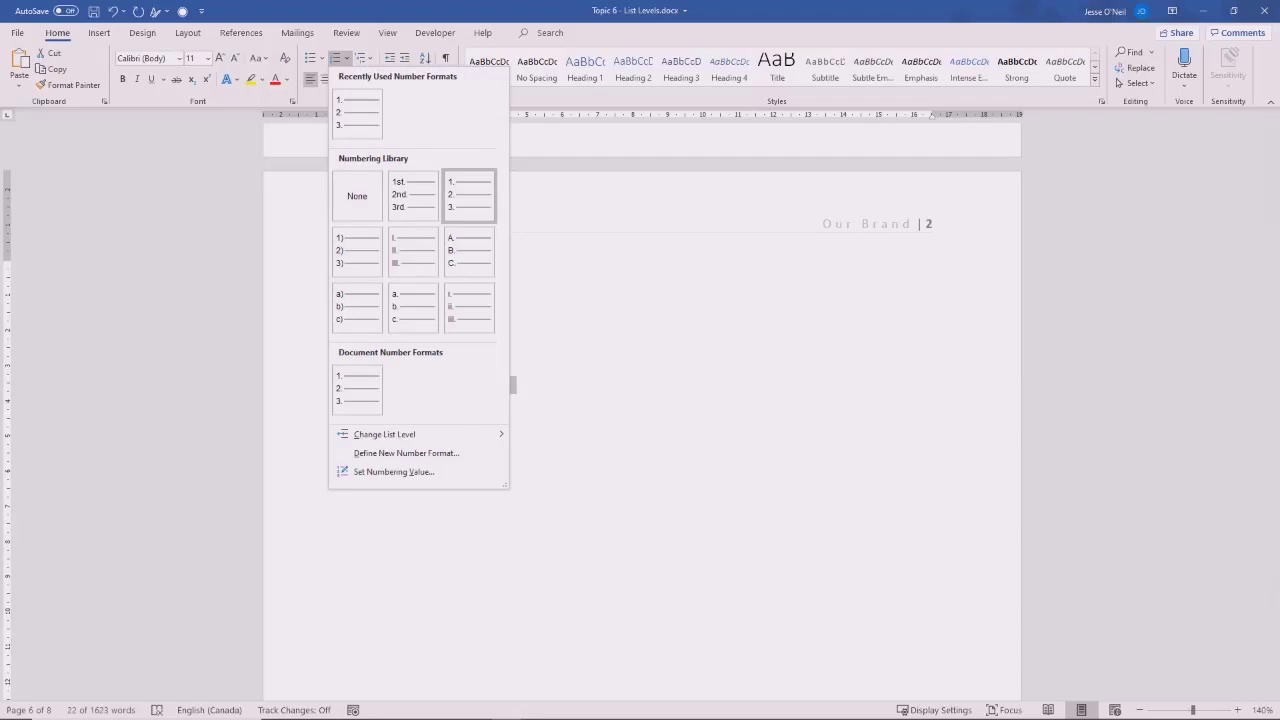
mouse_move(384, 434)
left_click(469, 251)
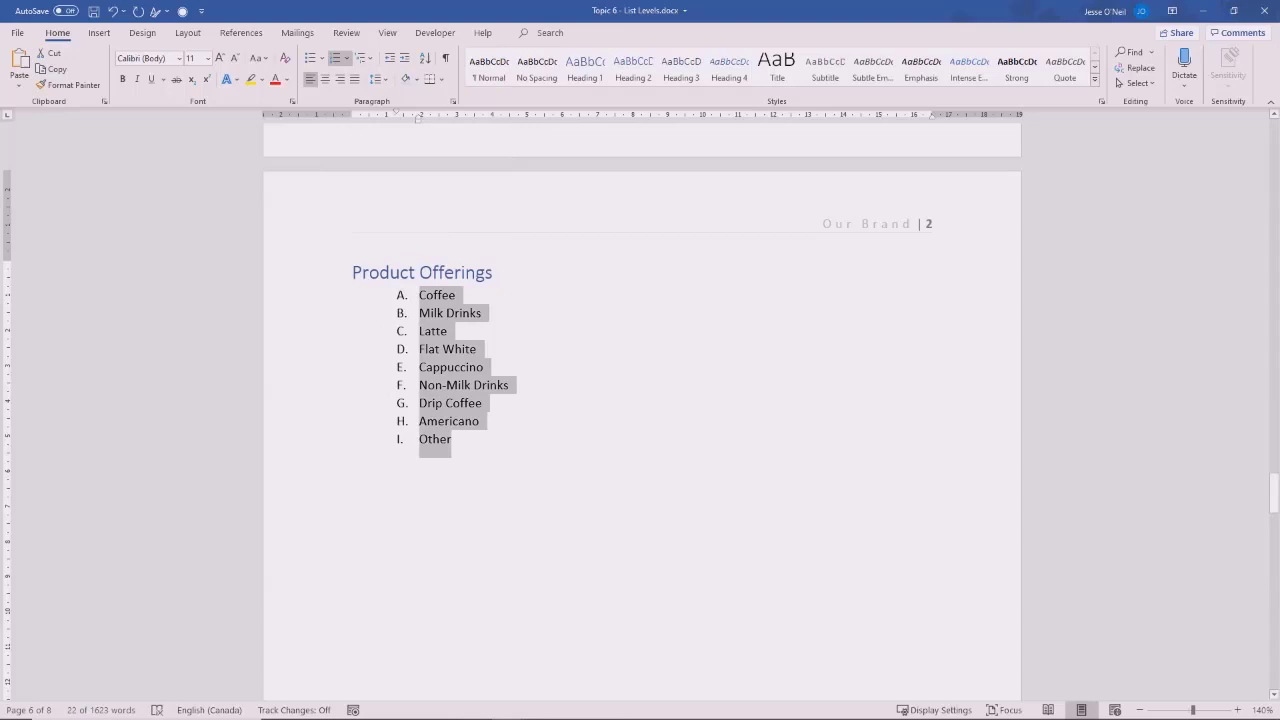
- Demote the list items from Milk Drinks to Other to the second level under Coffee
left_click(420, 349)
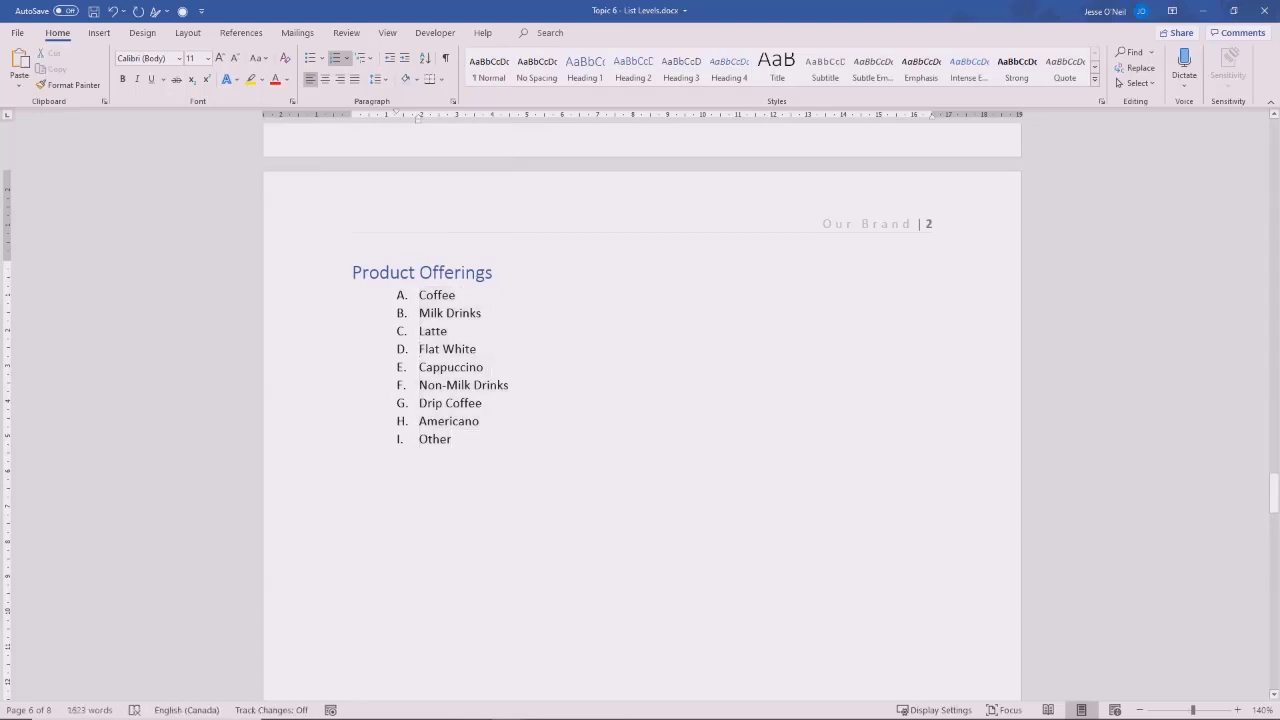
left_click_drag(419, 313, 451, 445)
left_click(420, 331)
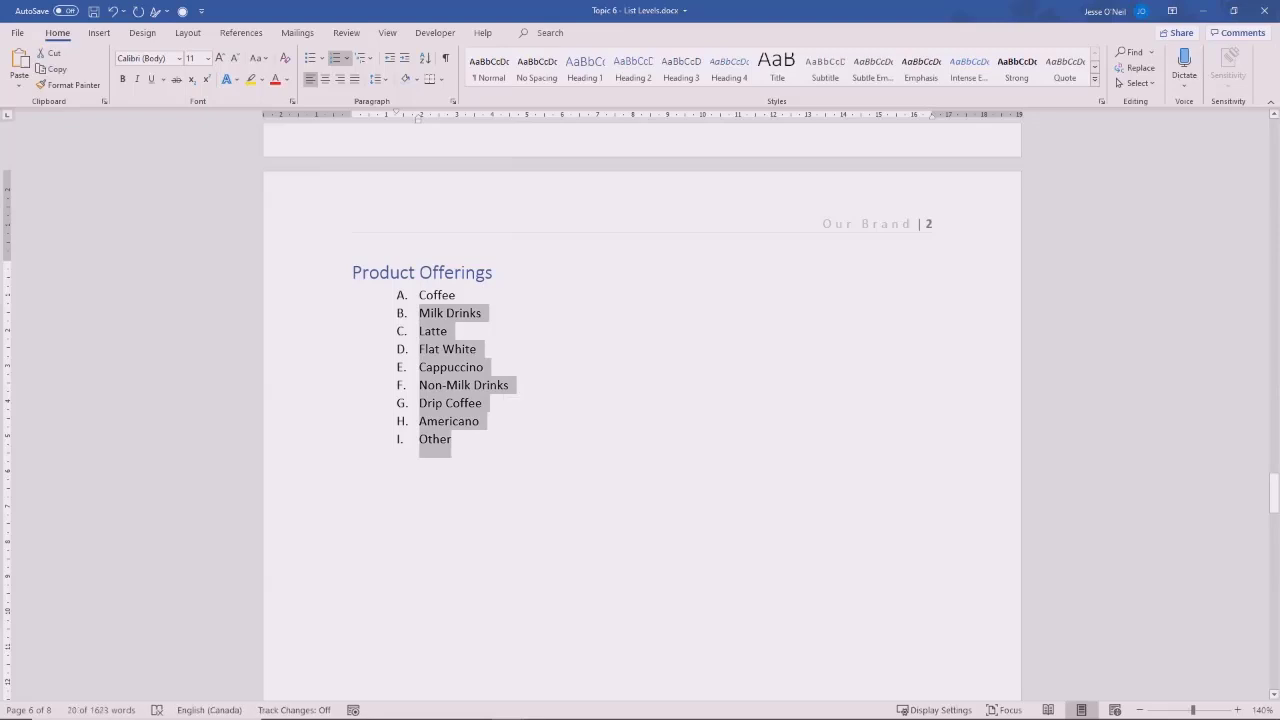
key("Tab")
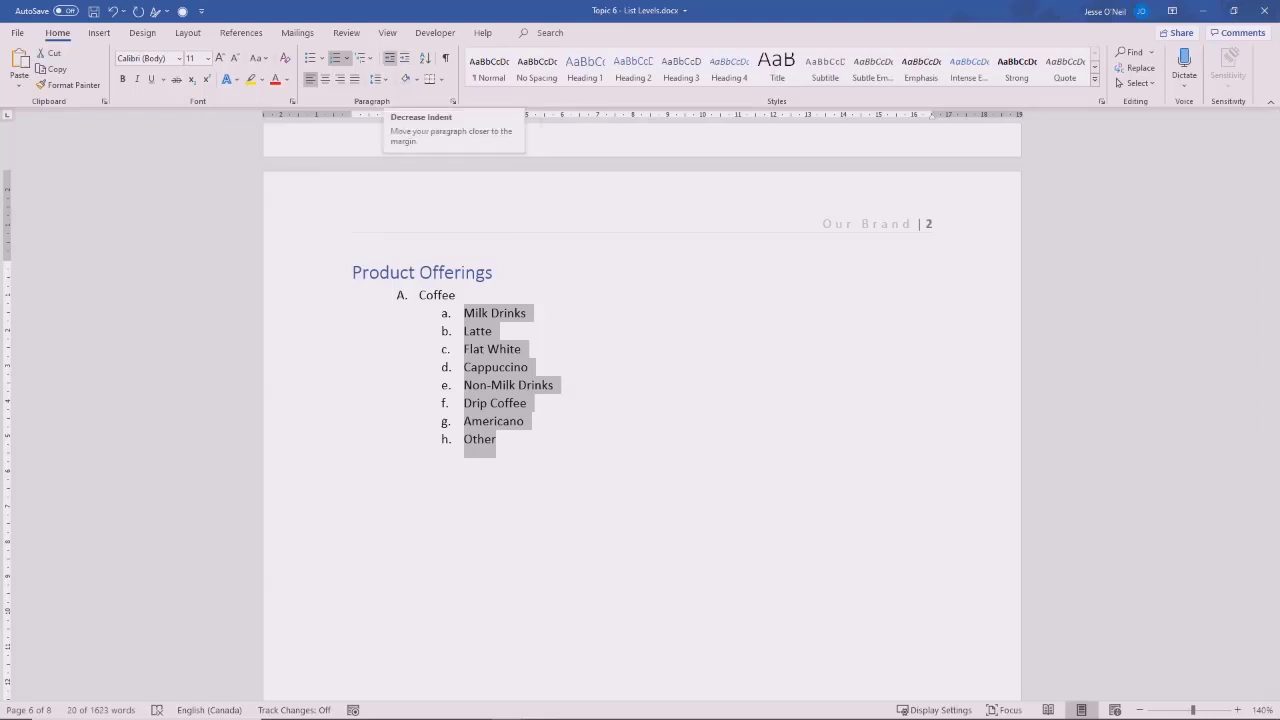
- Demote Latte, Flat White and Cappuccino to the third list level under Milk Drinks
left_click(464, 331)
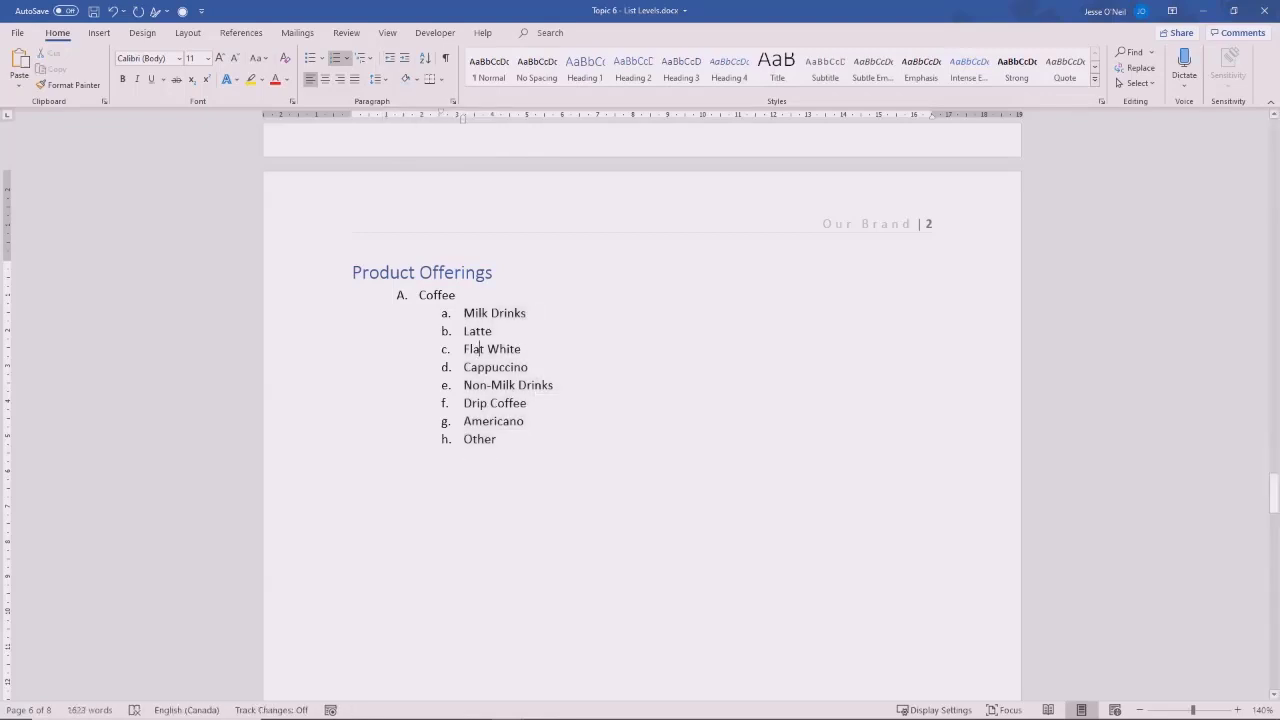
left_click_drag(464, 331, 528, 367)
key("Tab")
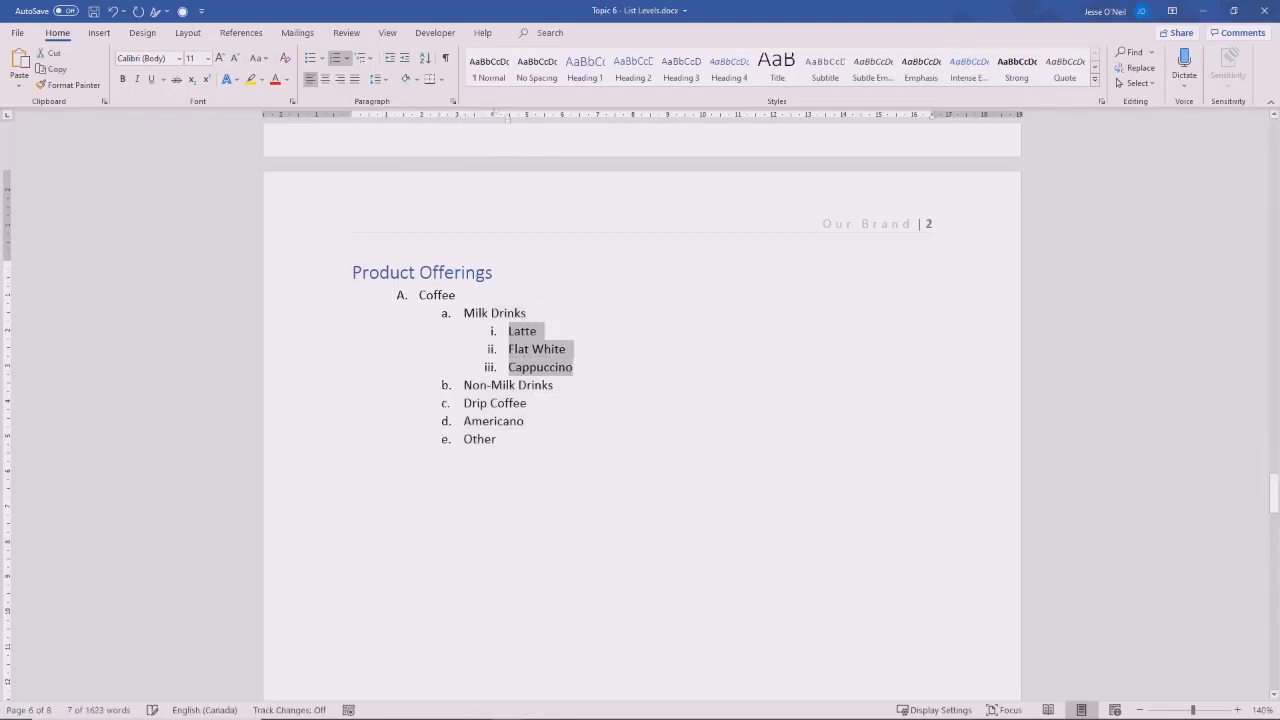
- Demote Drip Coffee, Americano and Other to the third list level under Non-Milk Drinks
left_click_drag(464, 403, 496, 439)
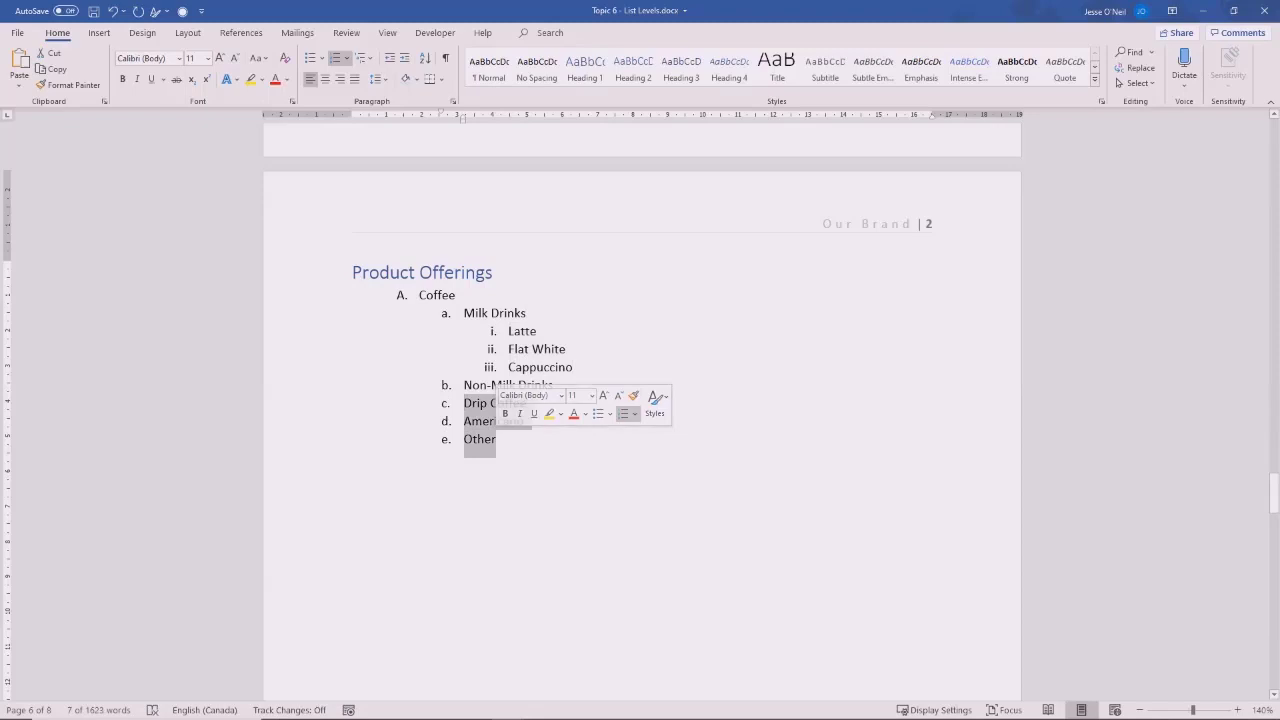
key("Tab")
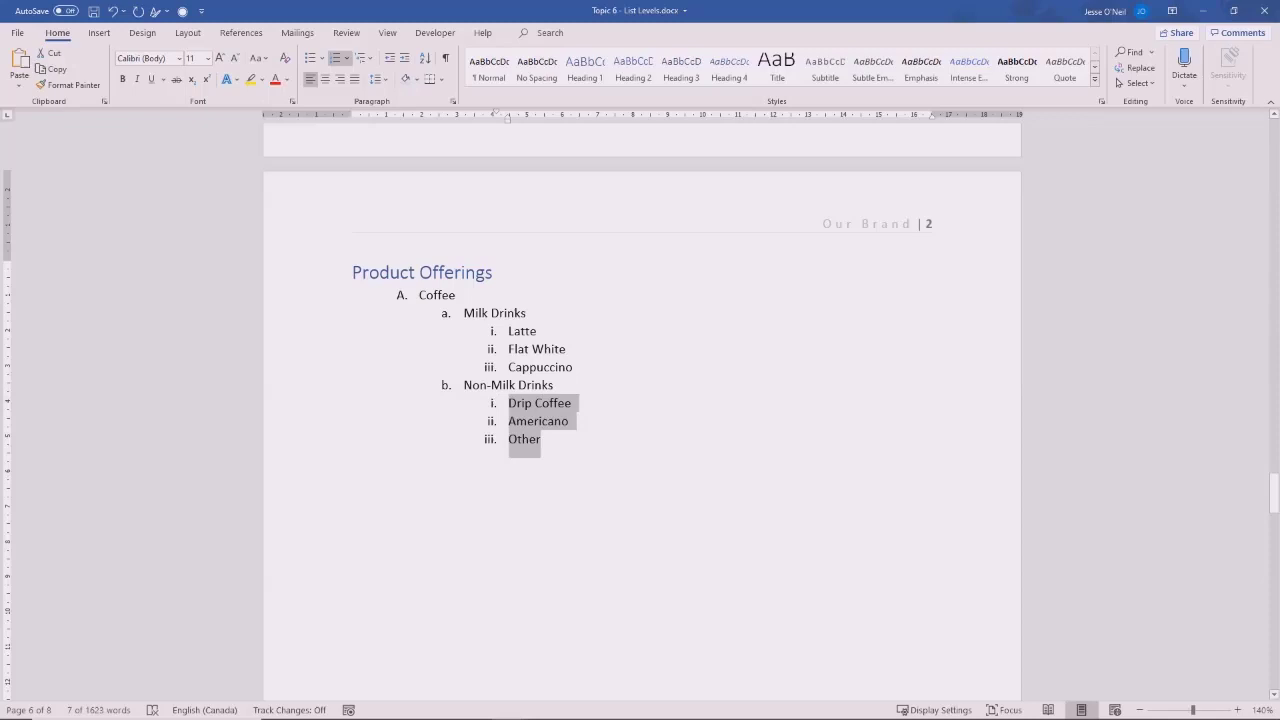
left_click(545, 349)
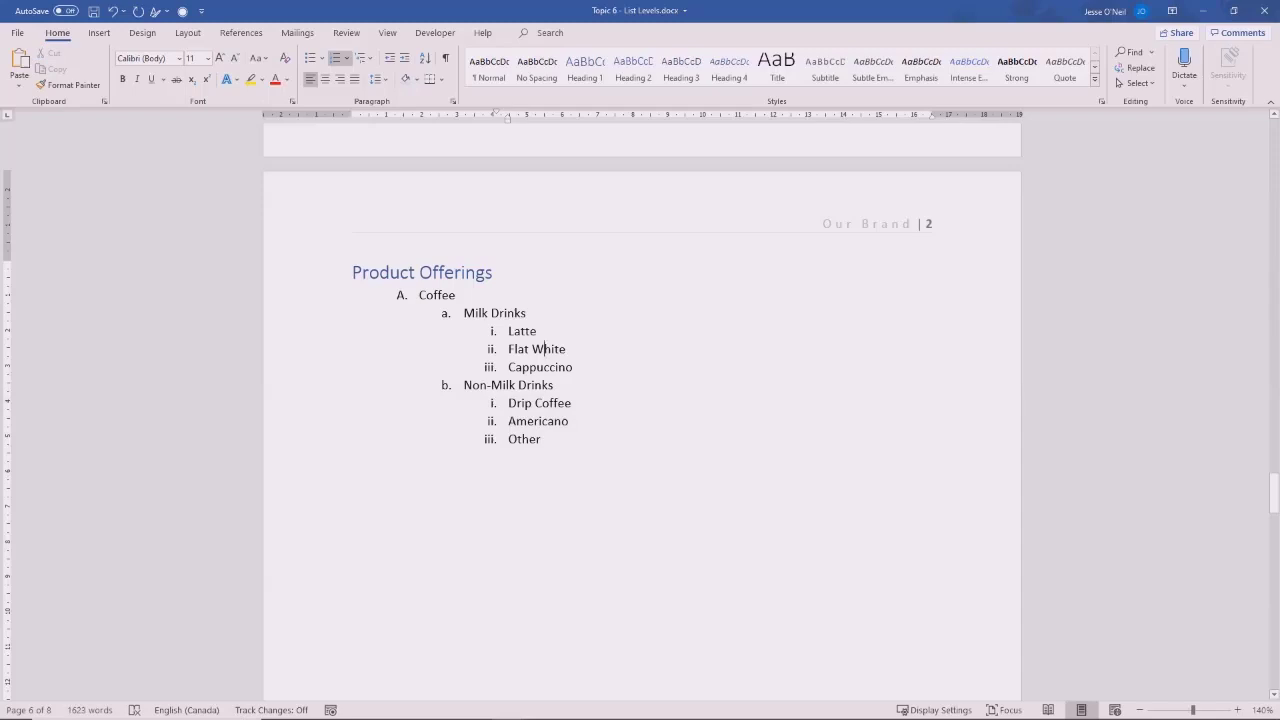
- Define a new number format with the I, II, III style for the second list level, starting at Milk Drinks
left_click(465, 313)
left_click(347, 58)
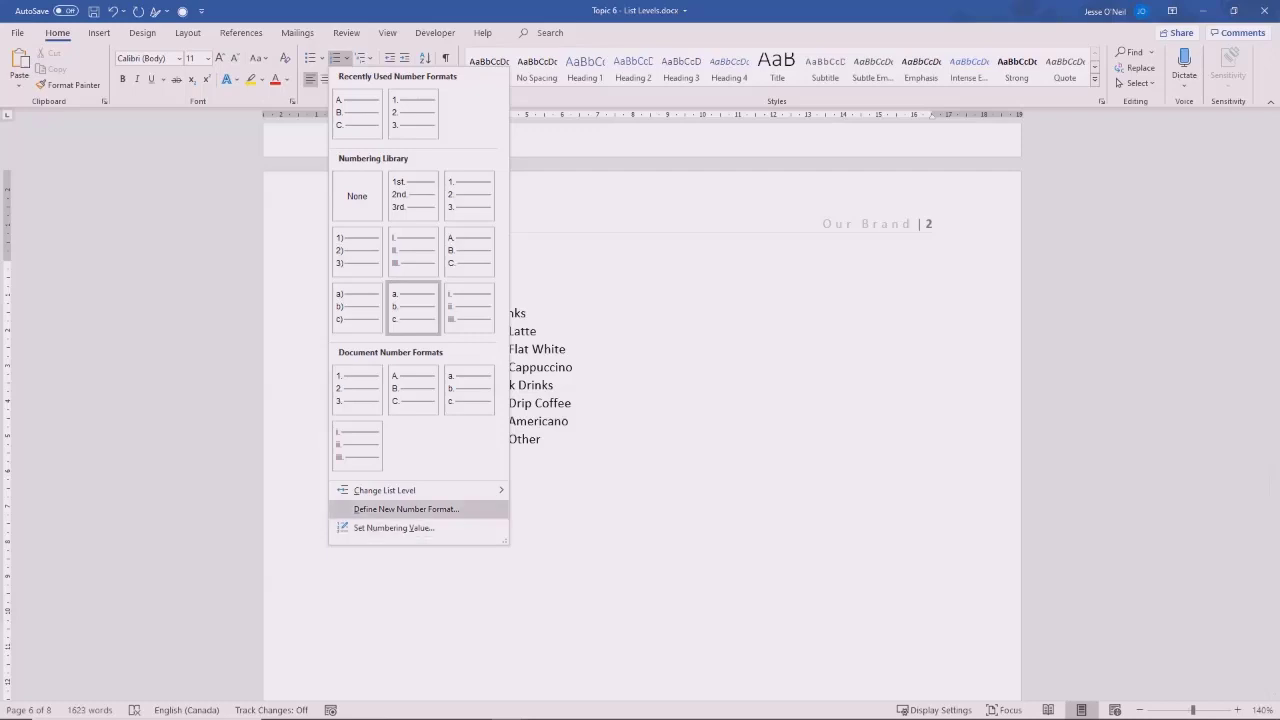
left_click(406, 509)
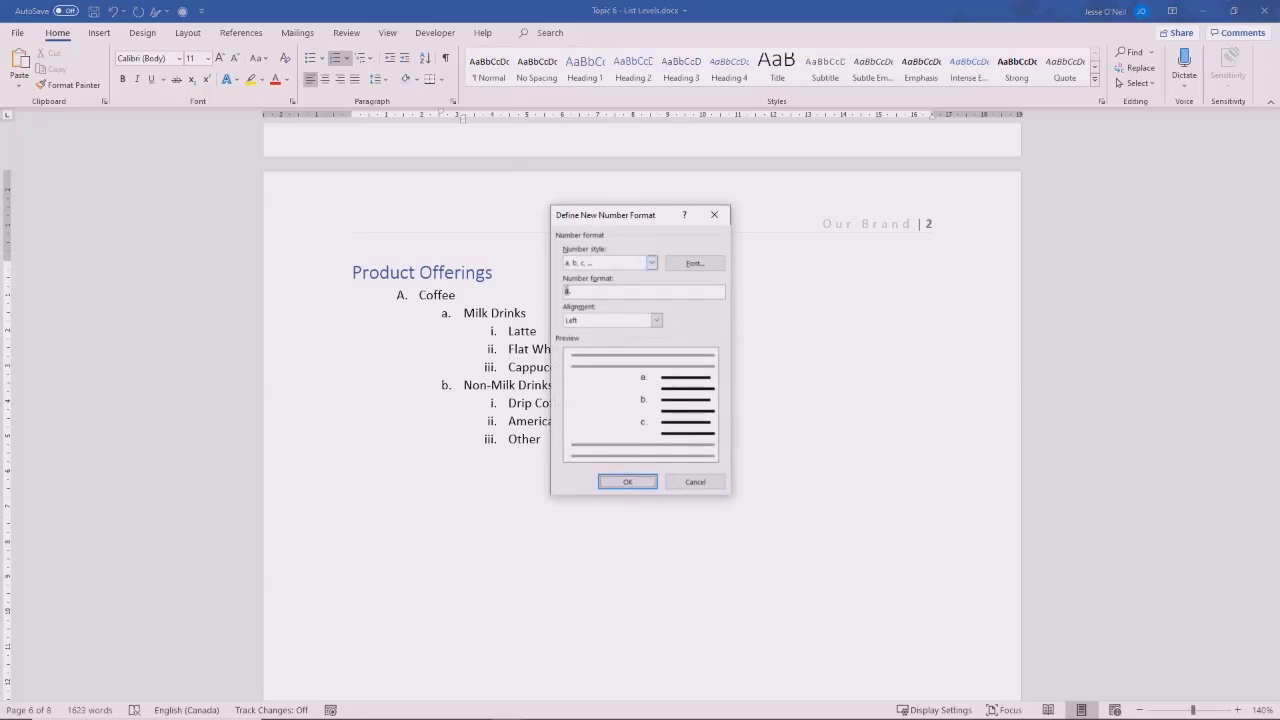
left_click(652, 263)
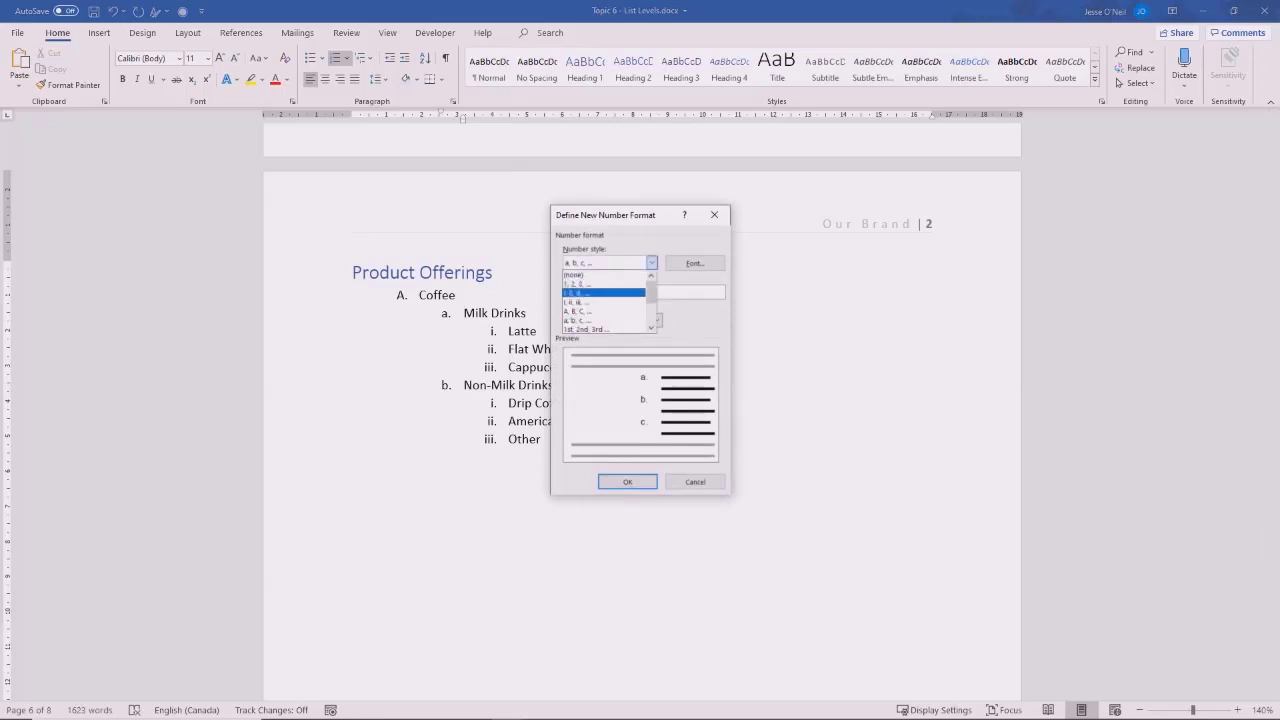
left_click(603, 293)
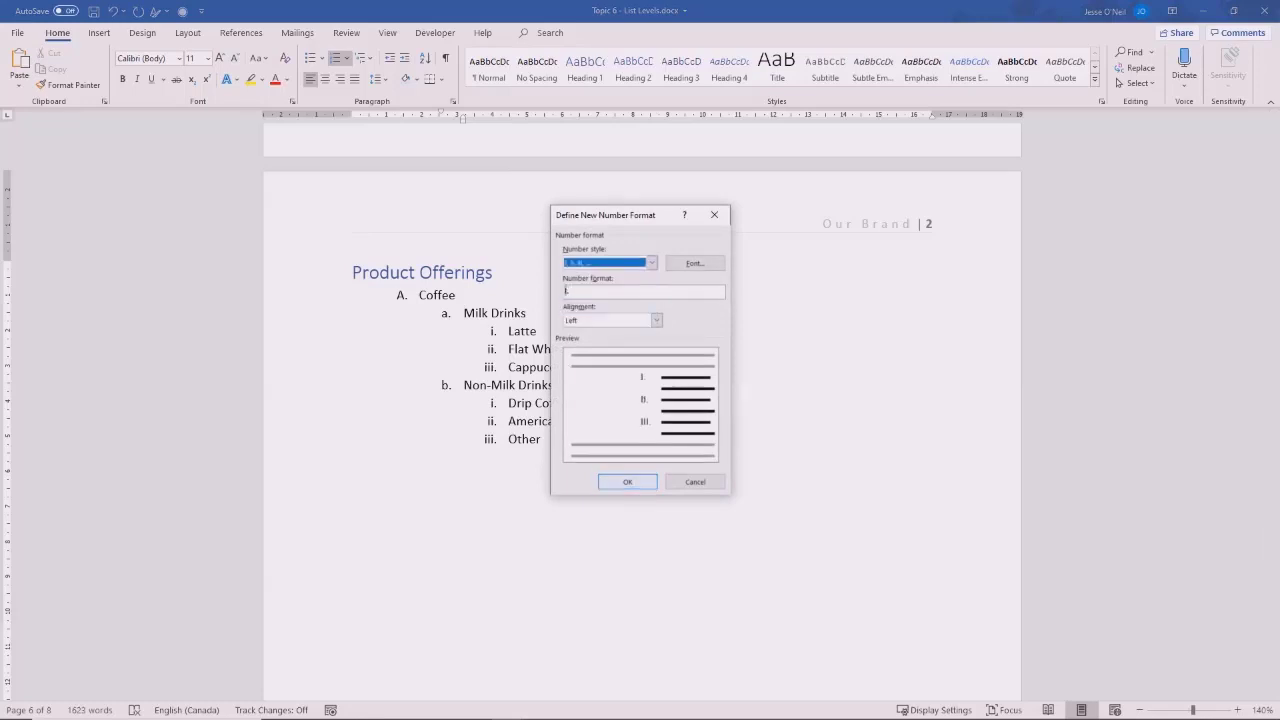
key("Return")
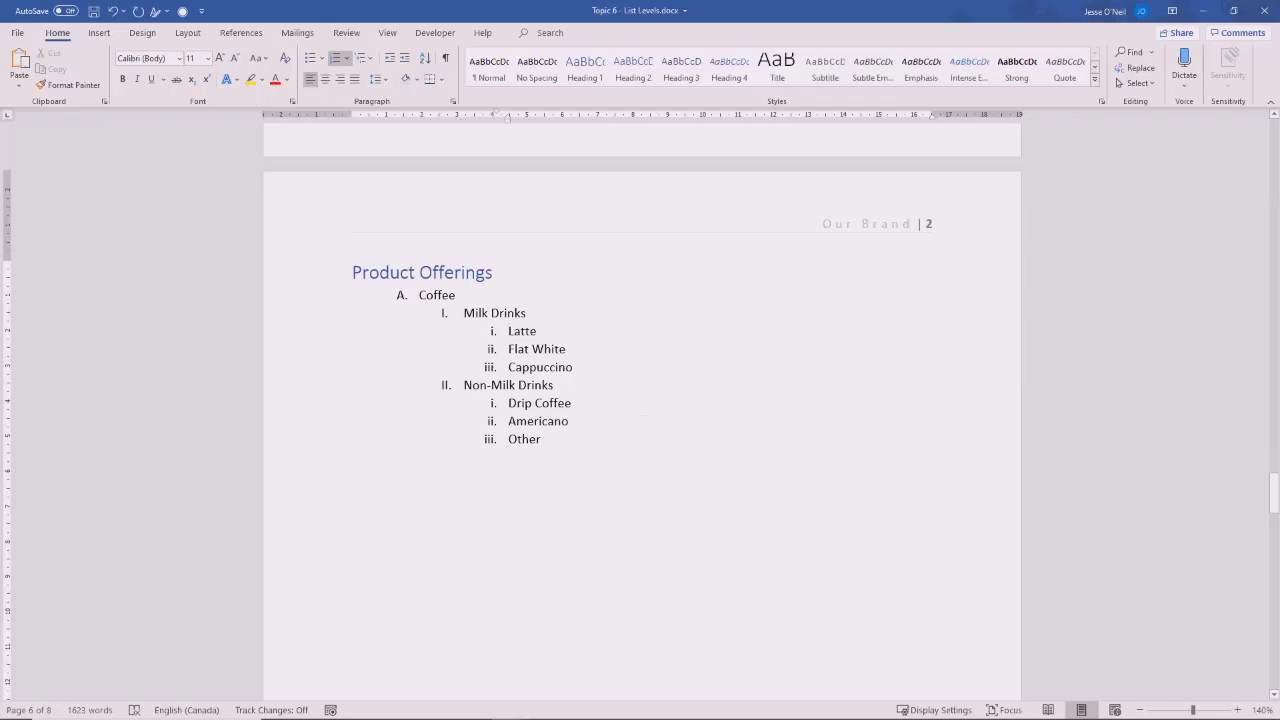
- Define a new number format with the 1, 2, 3 style for the third list level, starting at Latte
left_click(347, 58)
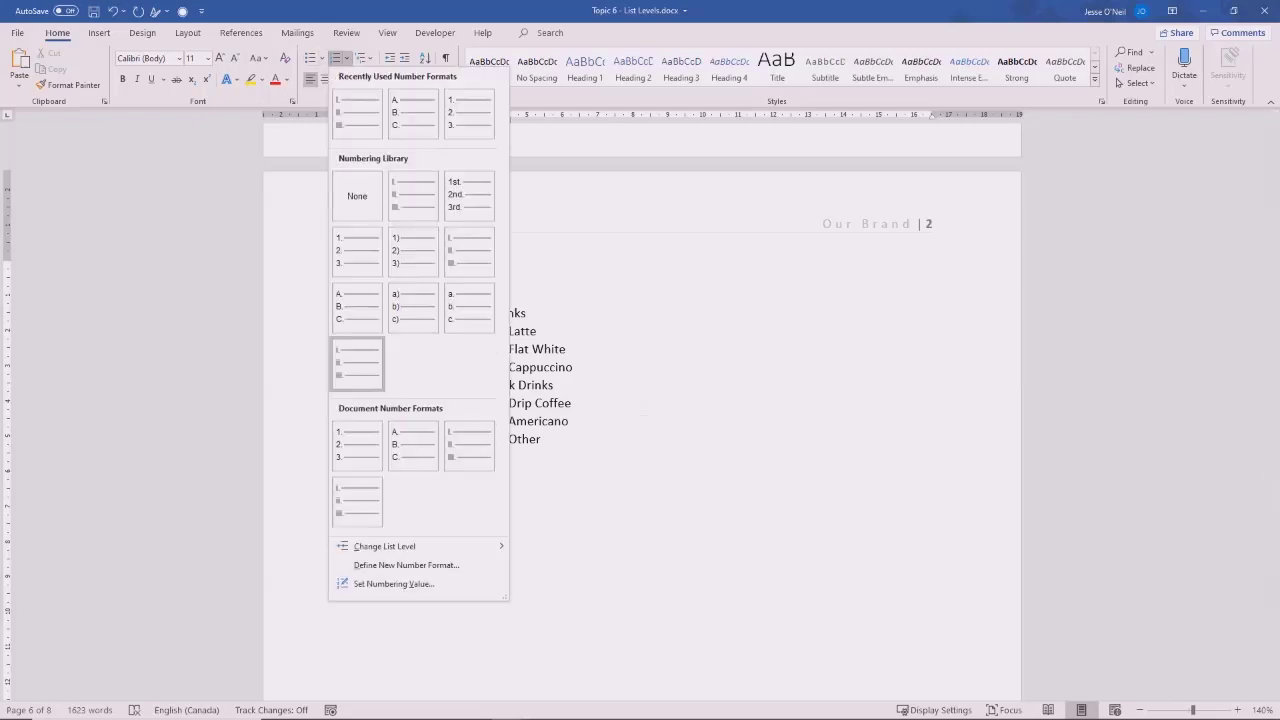
left_click(406, 565)
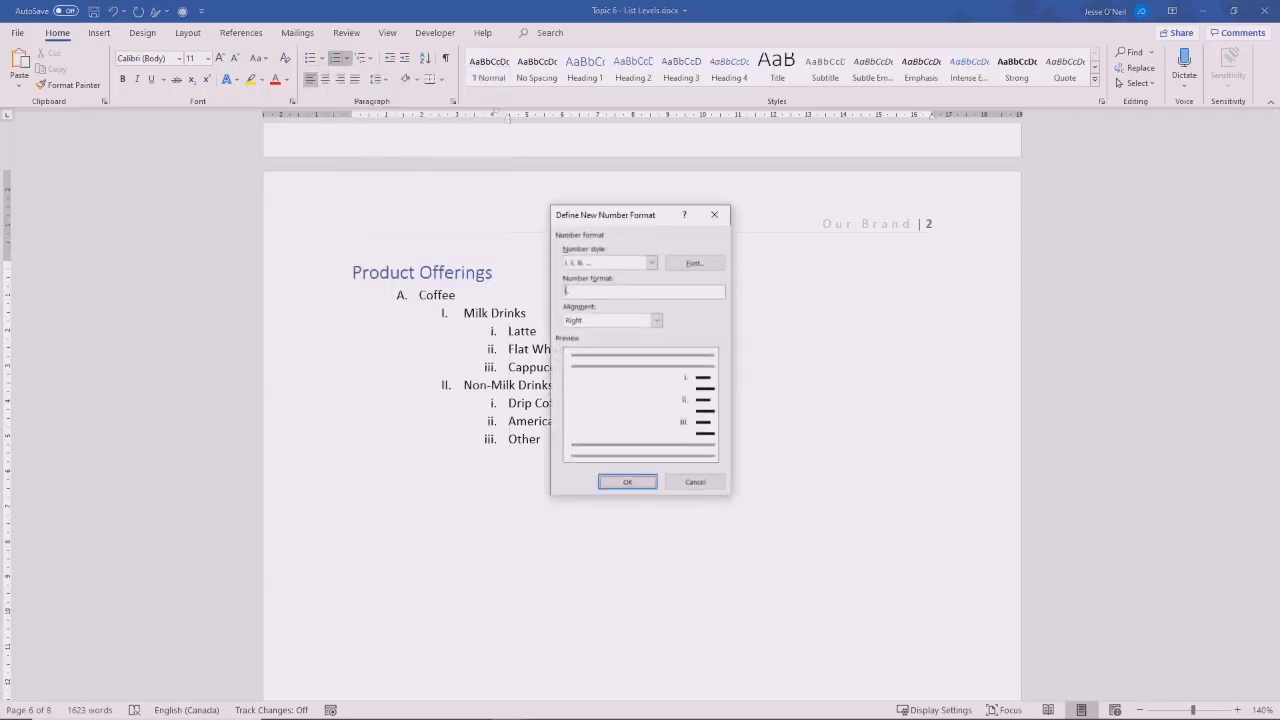
left_click(651, 263)
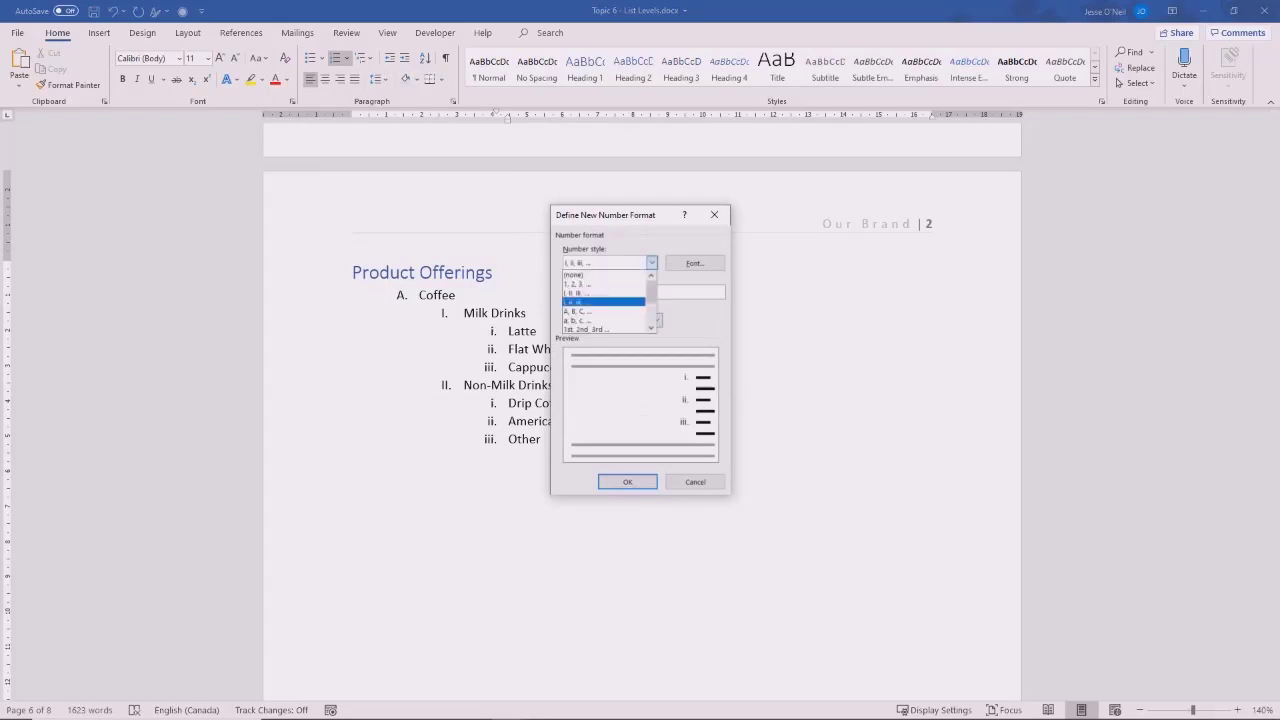
left_click(602, 284)
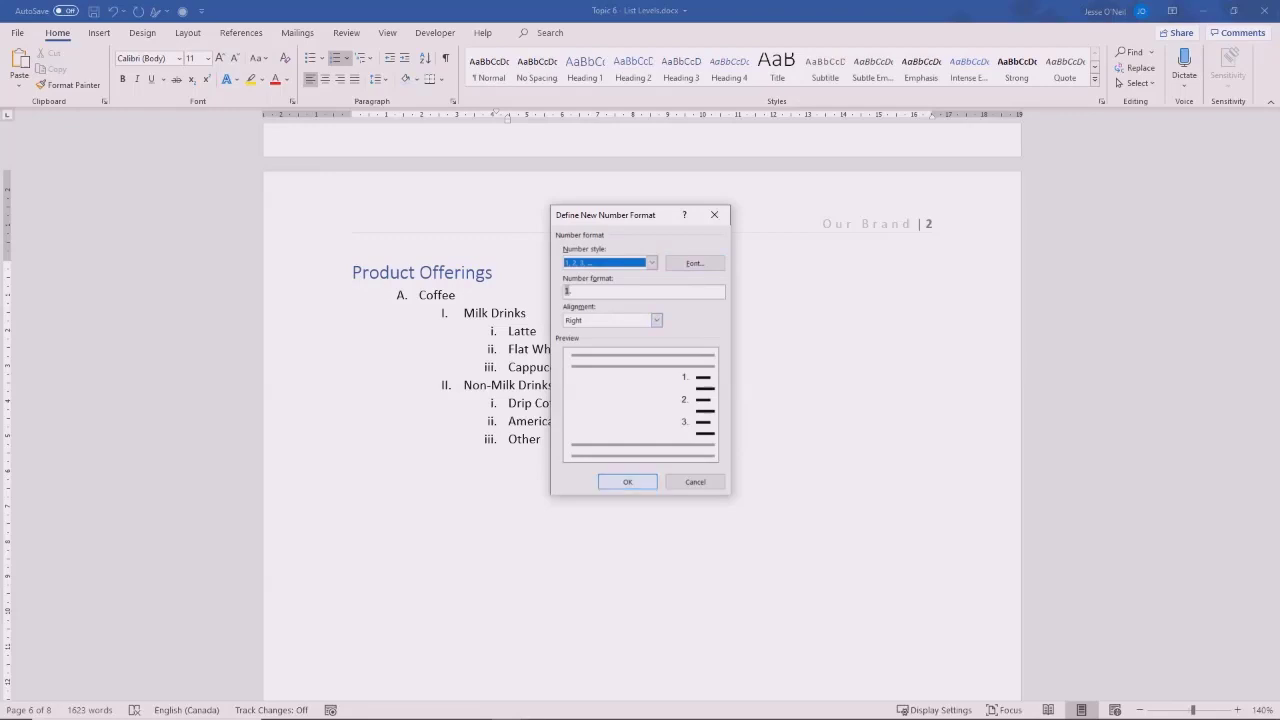
left_click(627, 482)
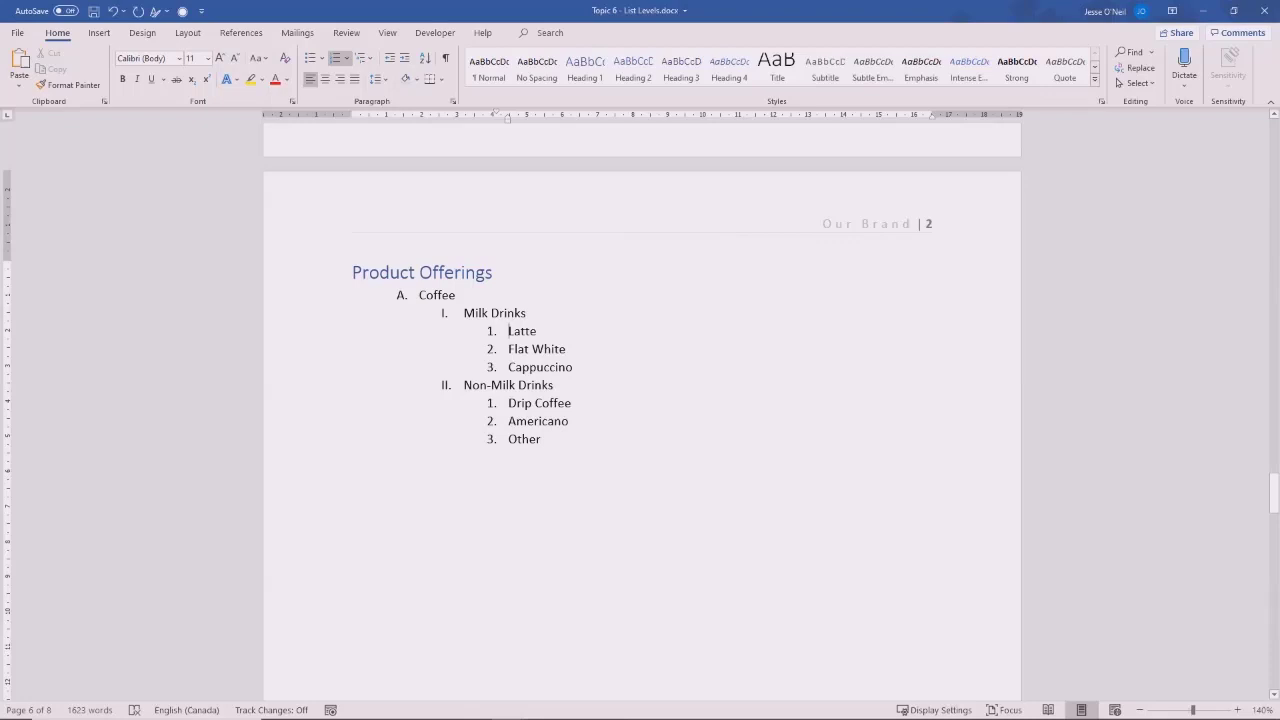
- Try to continue Drip Coffee's numbering from the previous list, and reapply the Start new list option to it
left_click(492, 403)
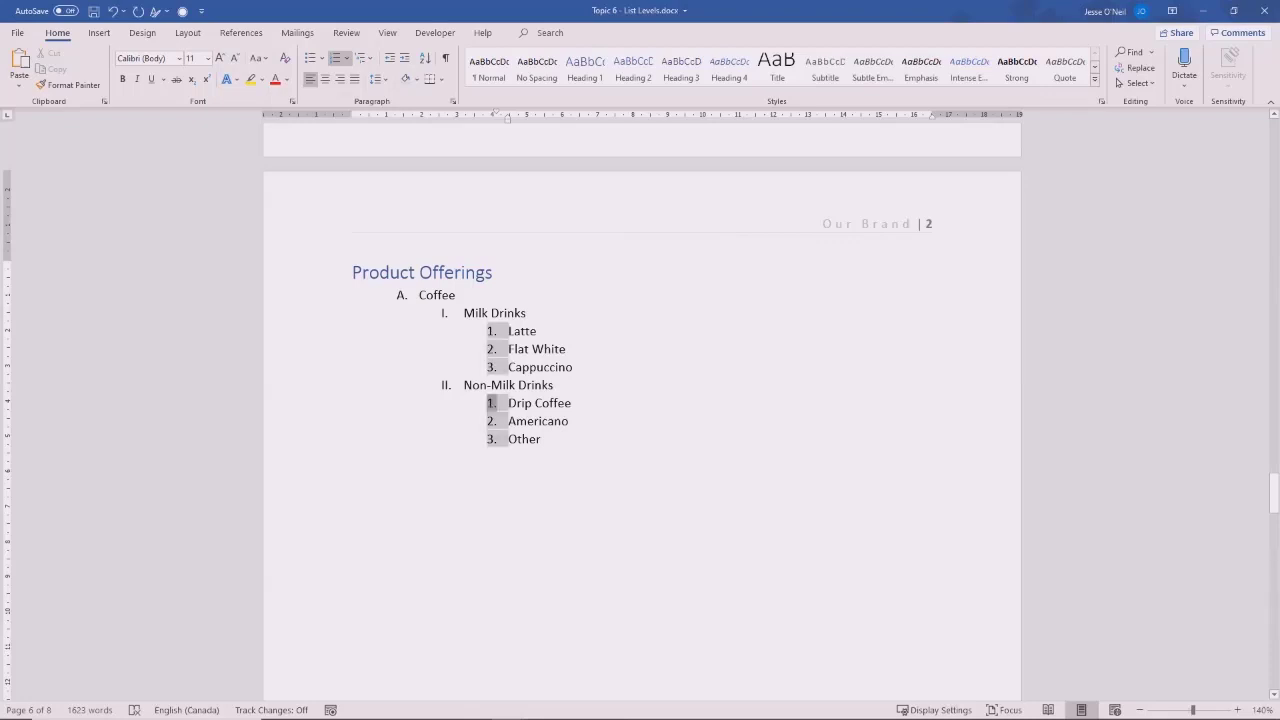
left_click(508, 403)
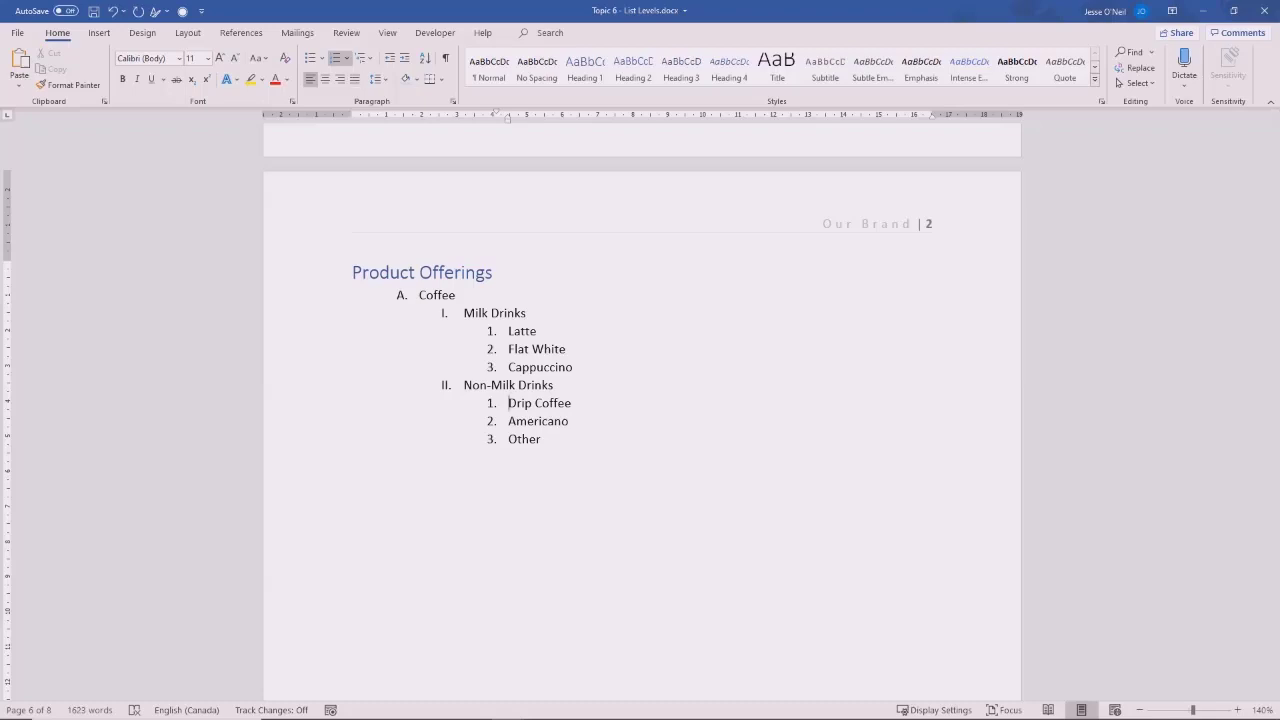
left_click(347, 58)
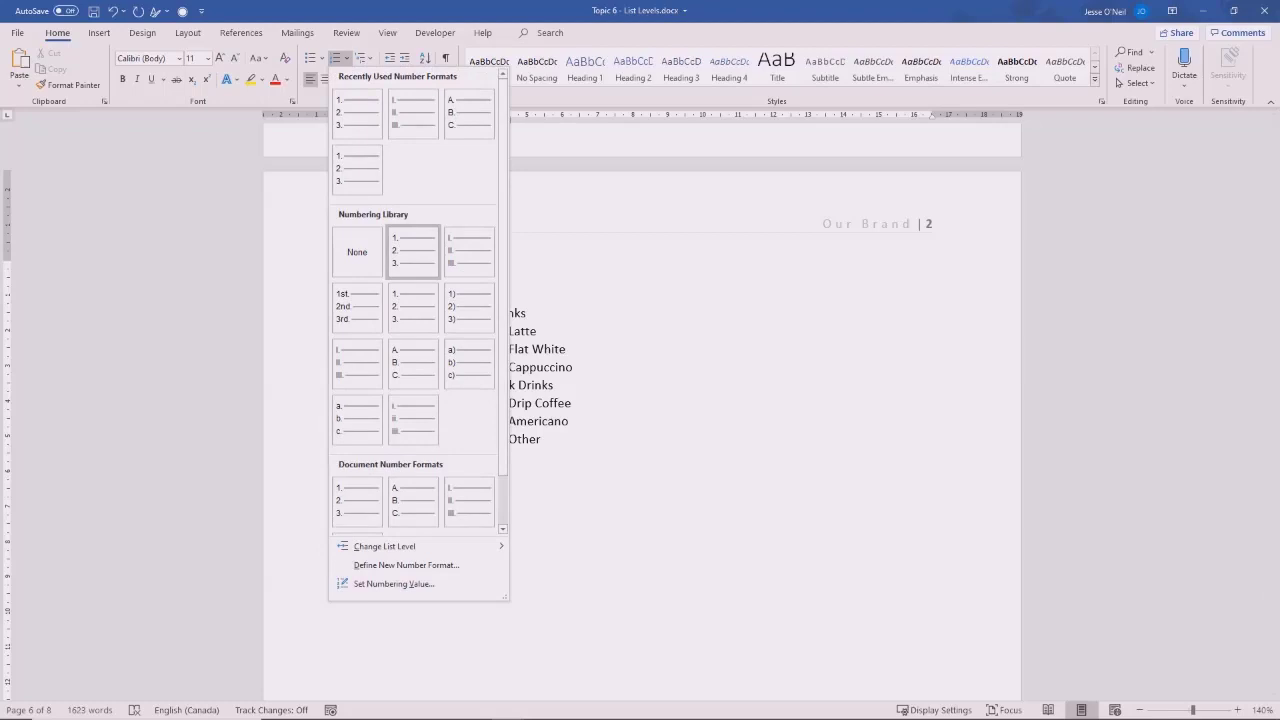
left_click(394, 583)
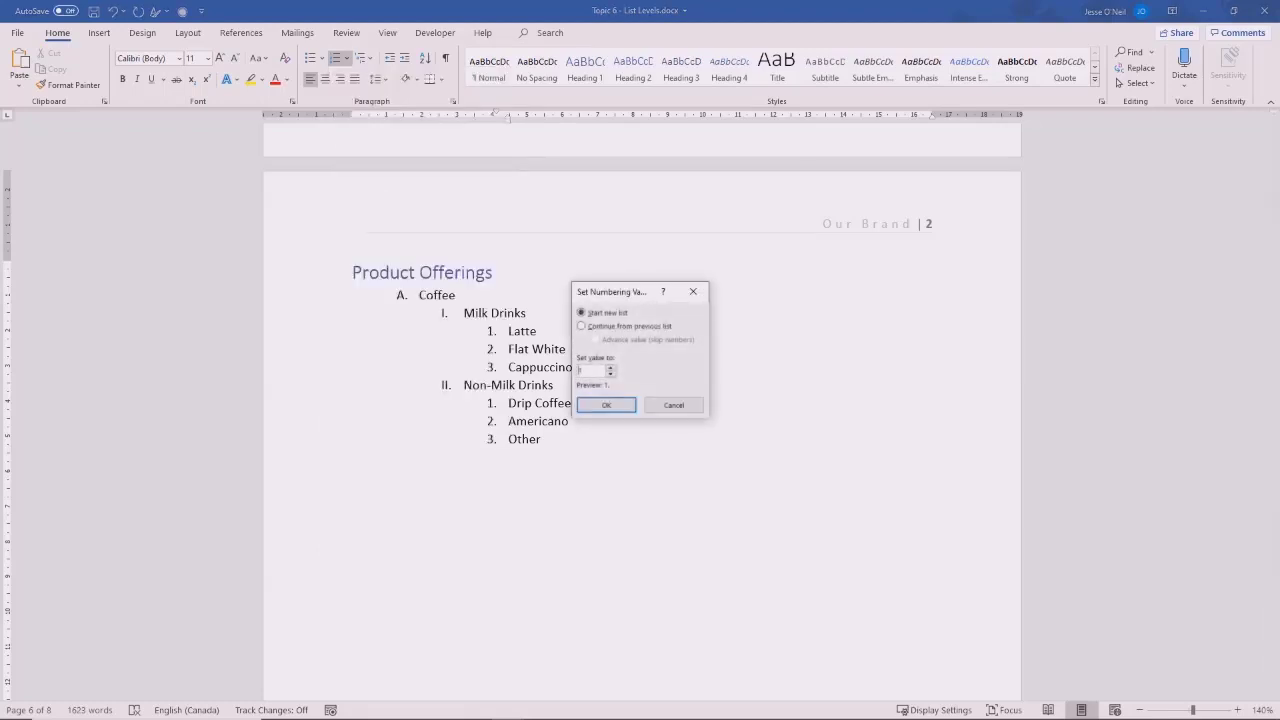
left_click(582, 326)
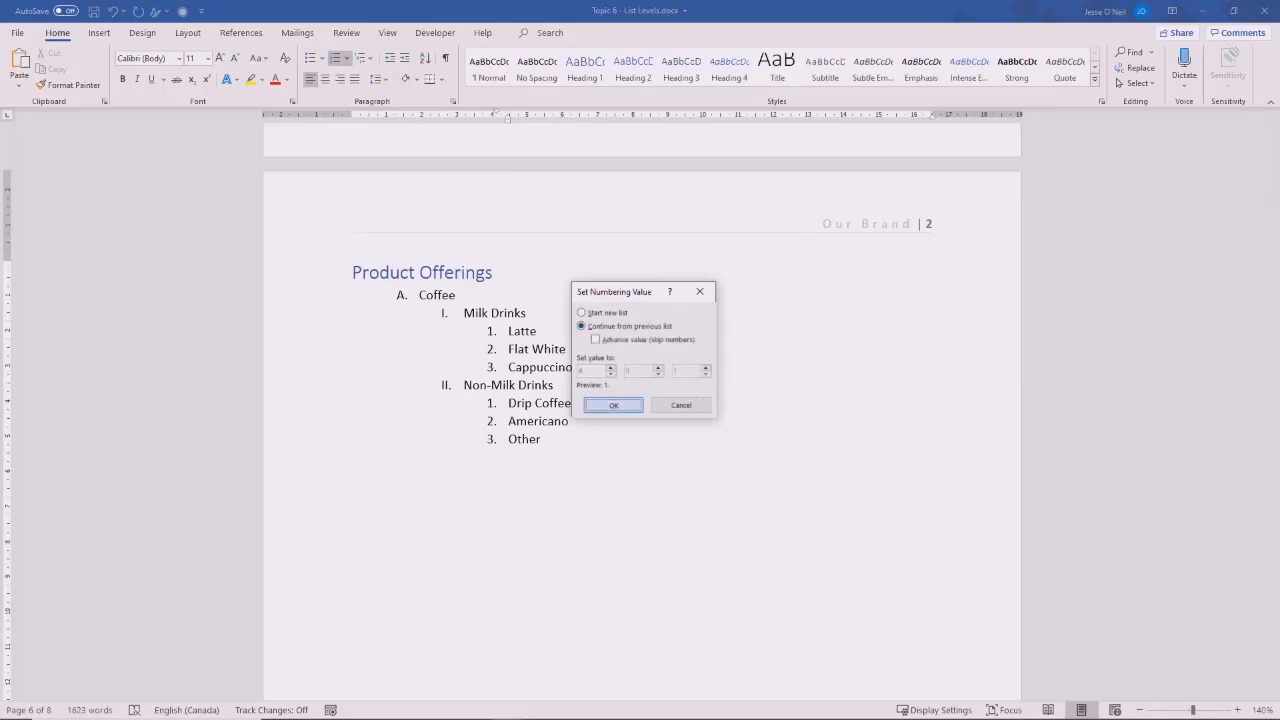
key("Return")
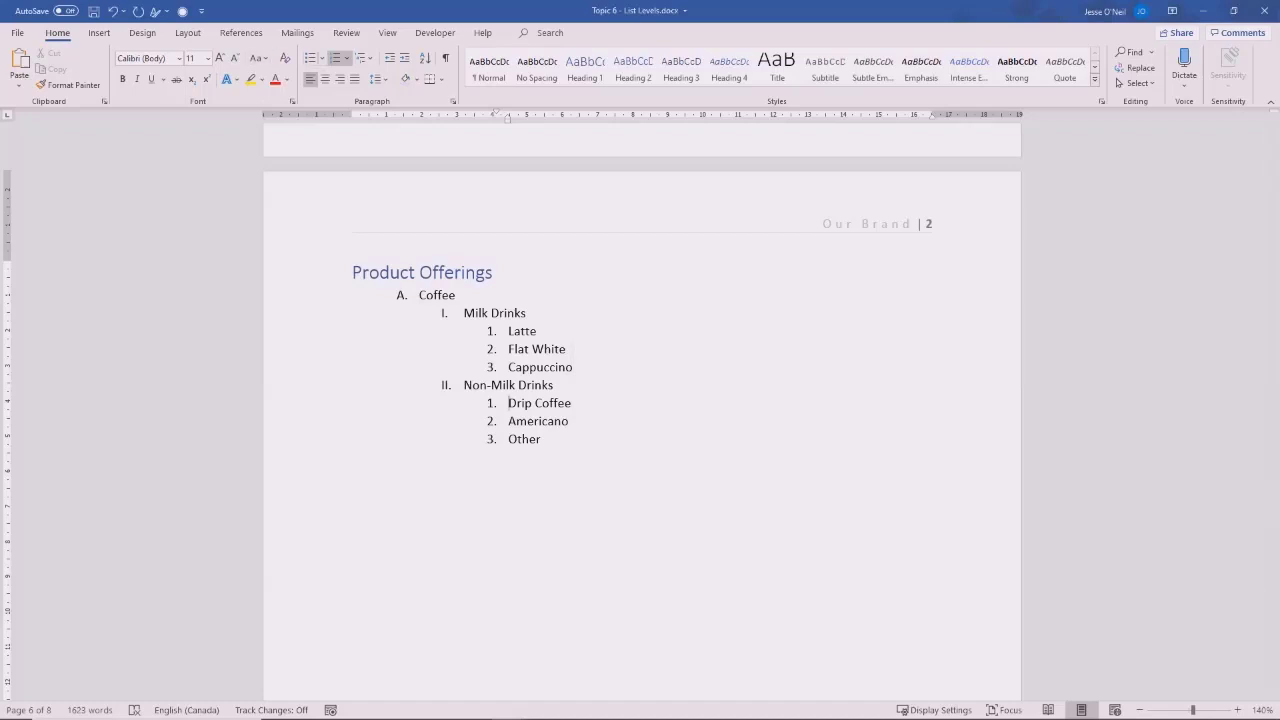
left_click(347, 59)
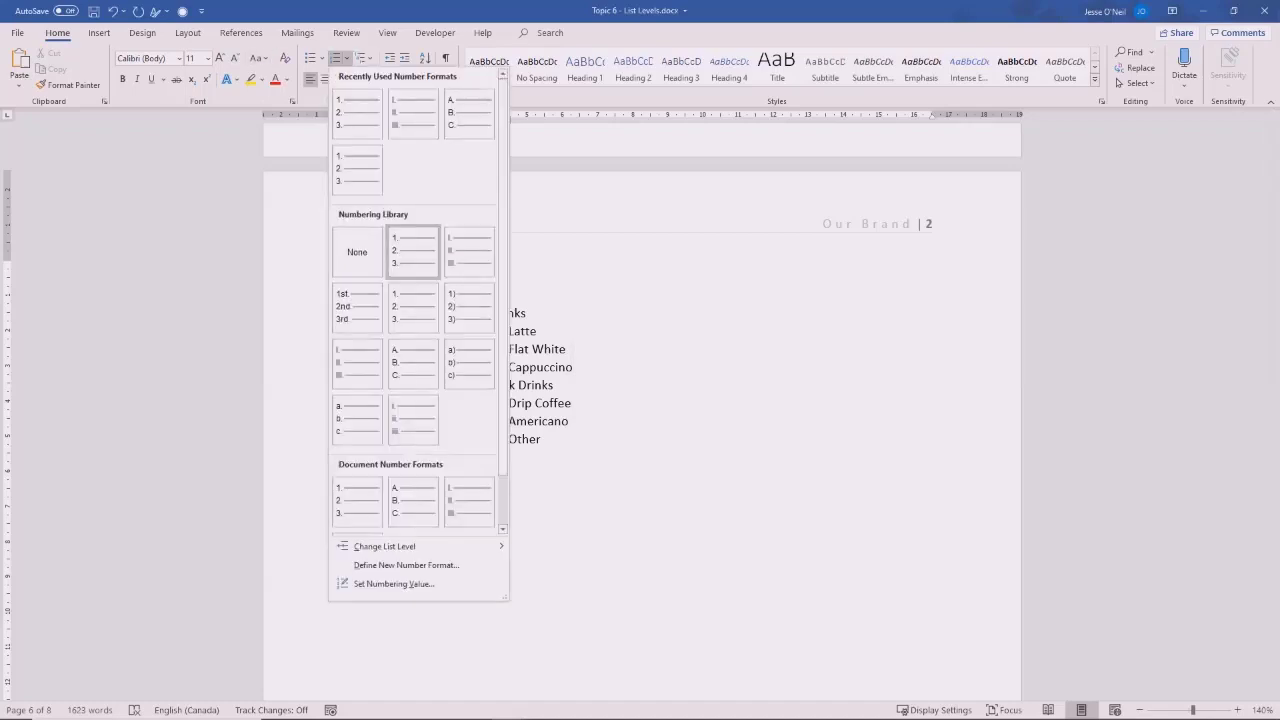
left_click(393, 583)
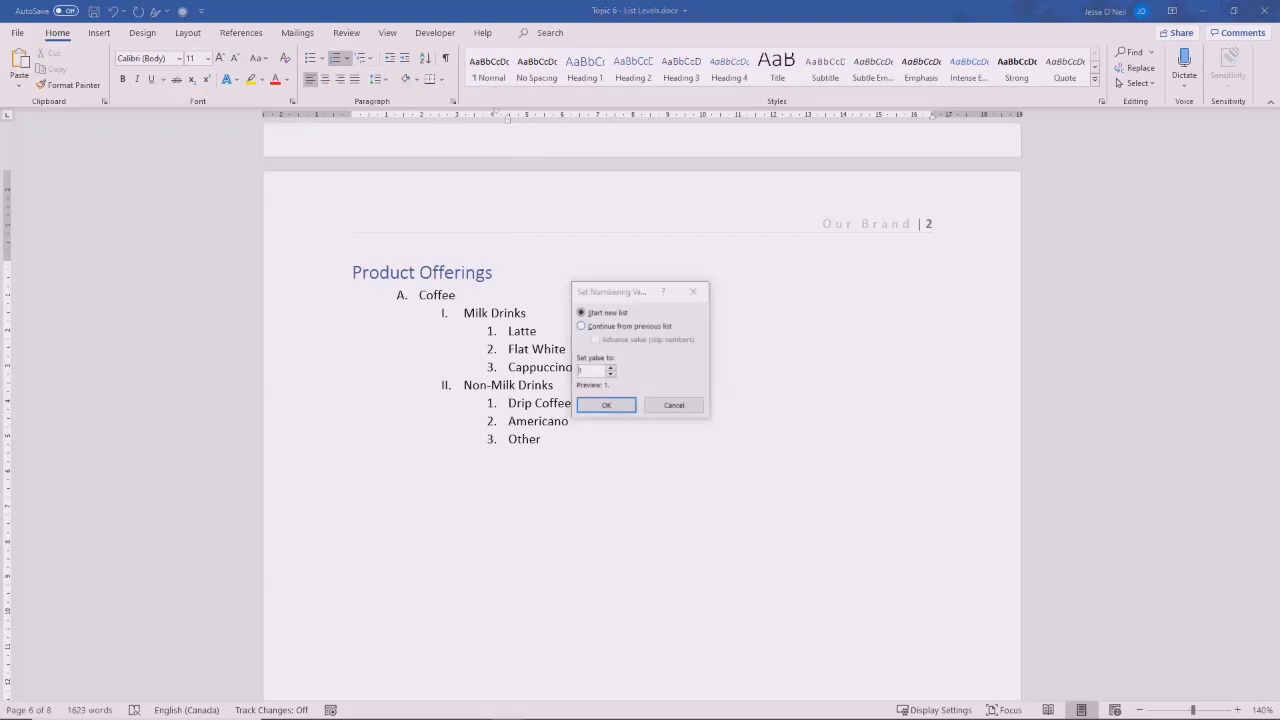
key("Return")
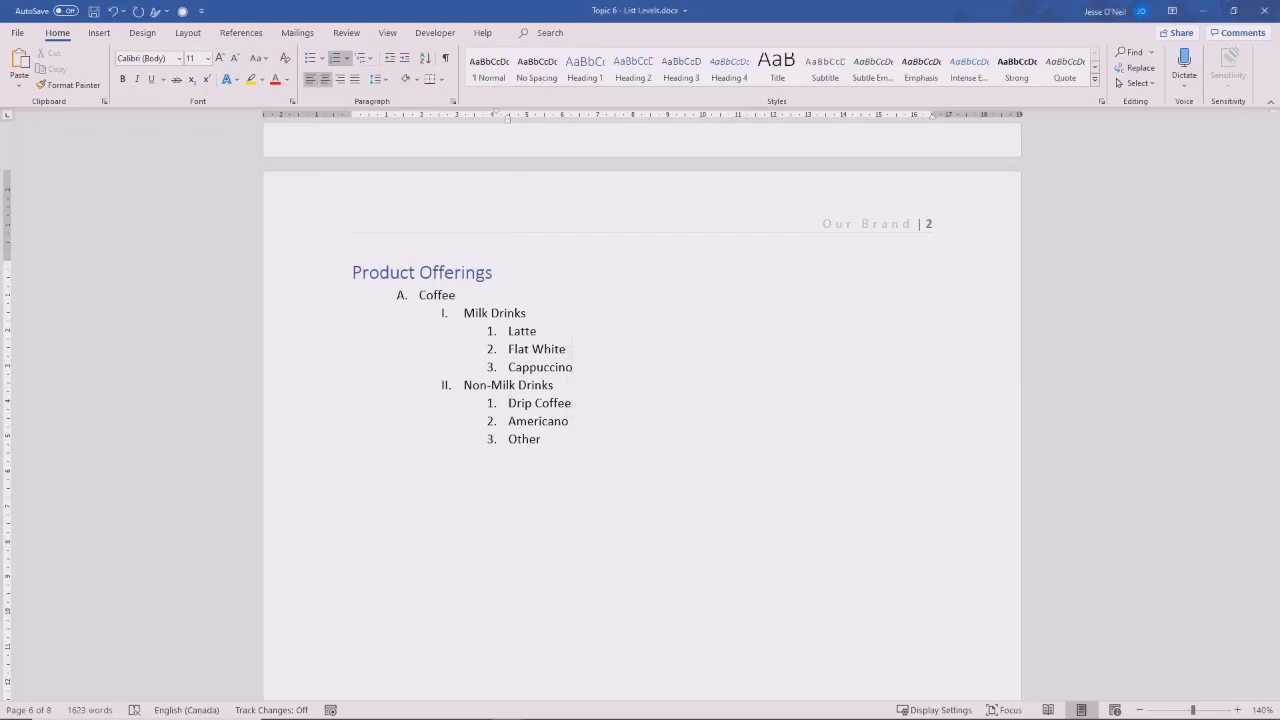
- Set the numbering value at Drip Coffee to 4 as the start of a new list
left_click(347, 59)
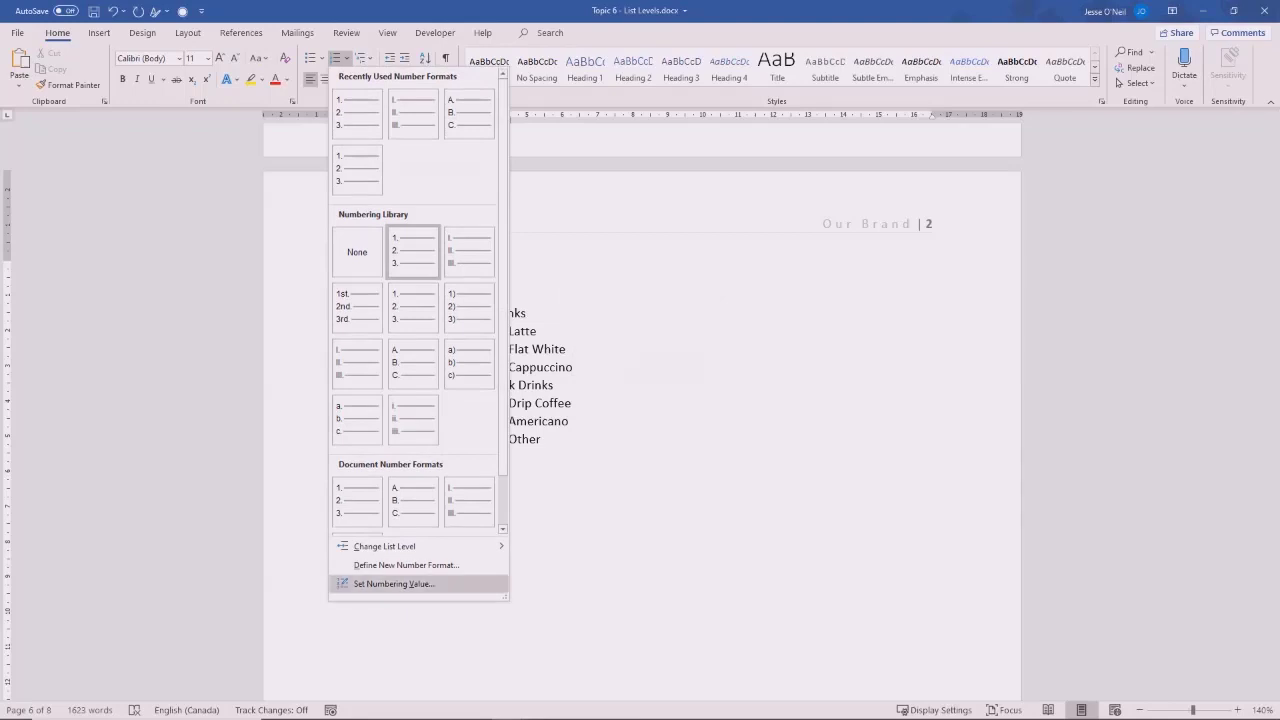
left_click(394, 584)
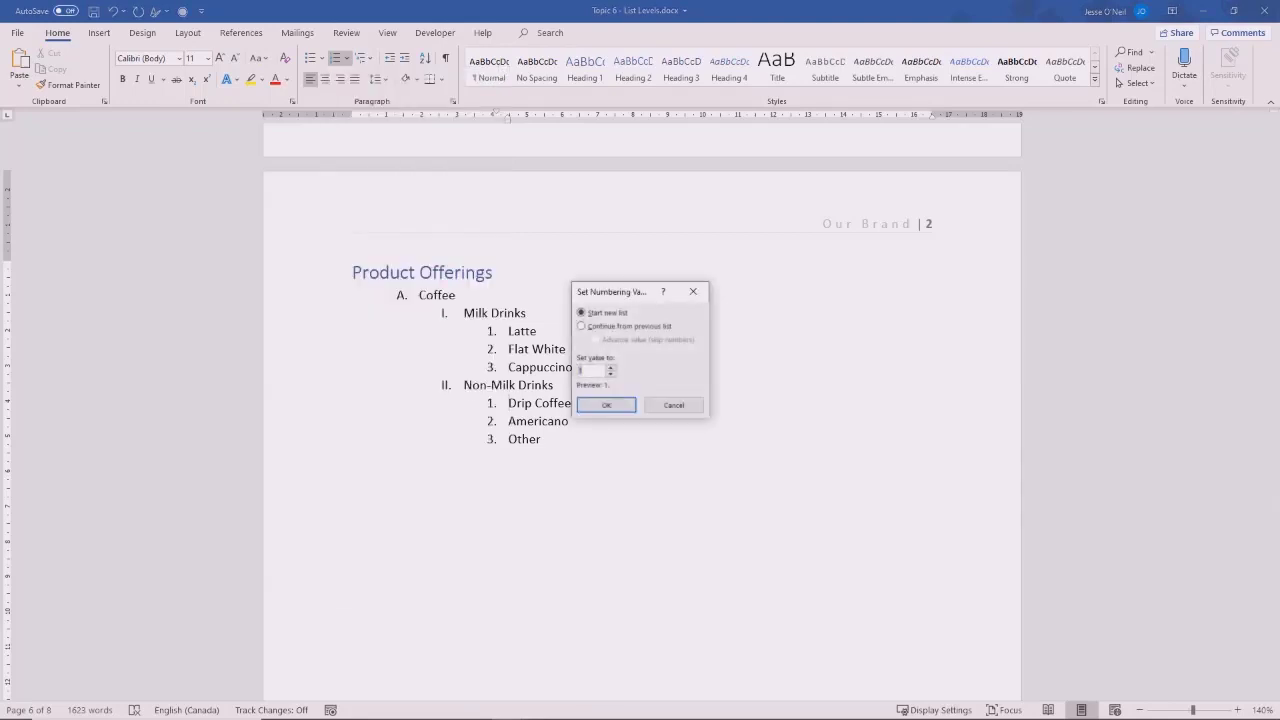
type("4")
key("Return")
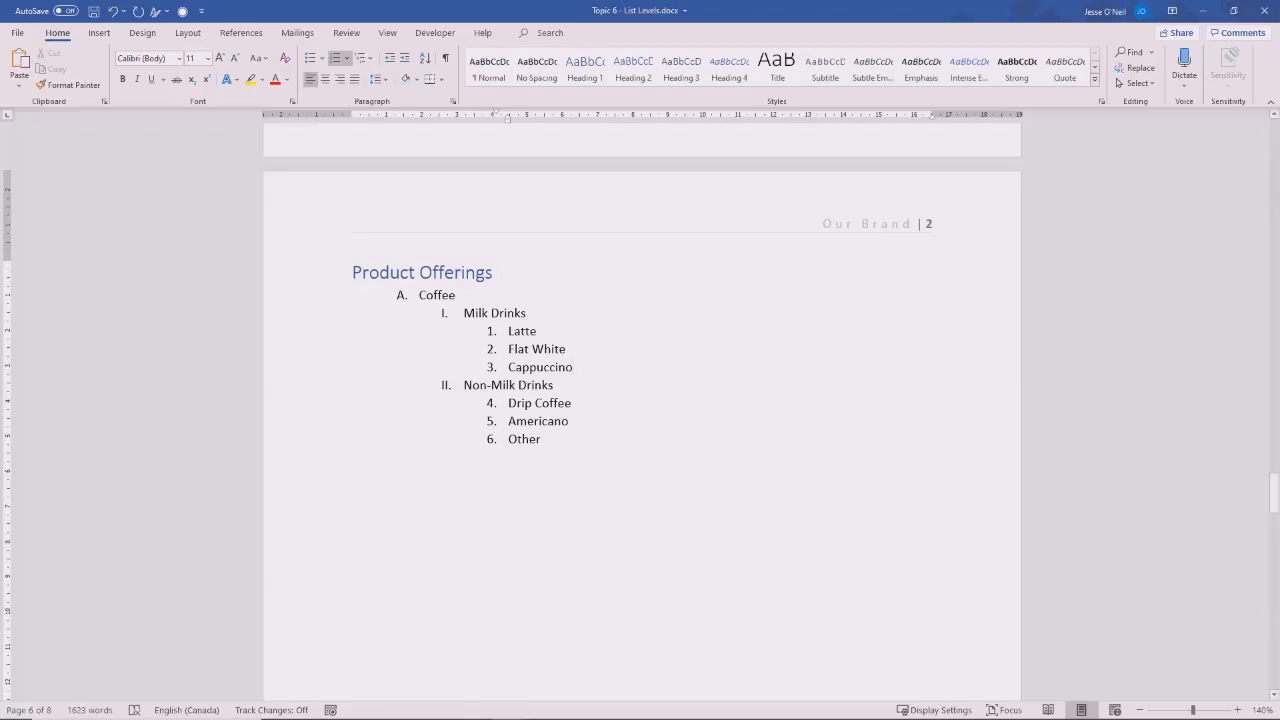
- Switch to the MS Word webinar presentation in PowerPoint and run the slide show from the Talk to Us slide to its end
mouse_move(572, 706)
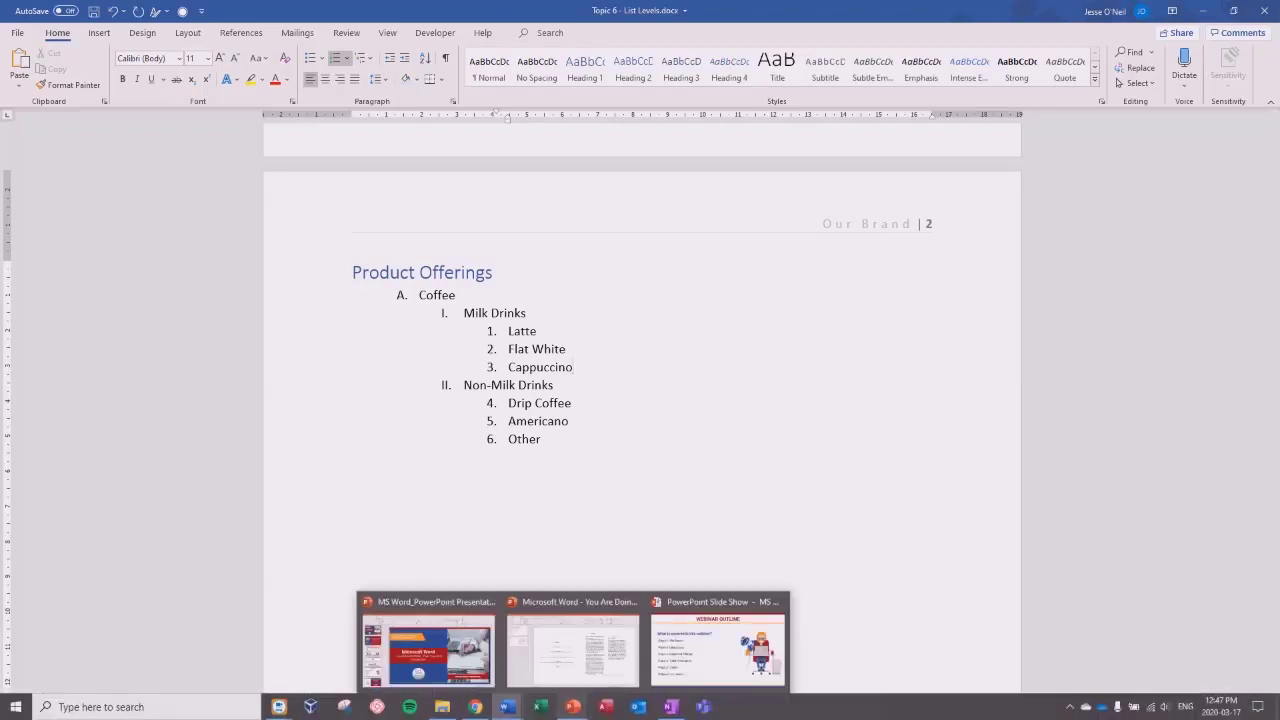
left_click(428, 650)
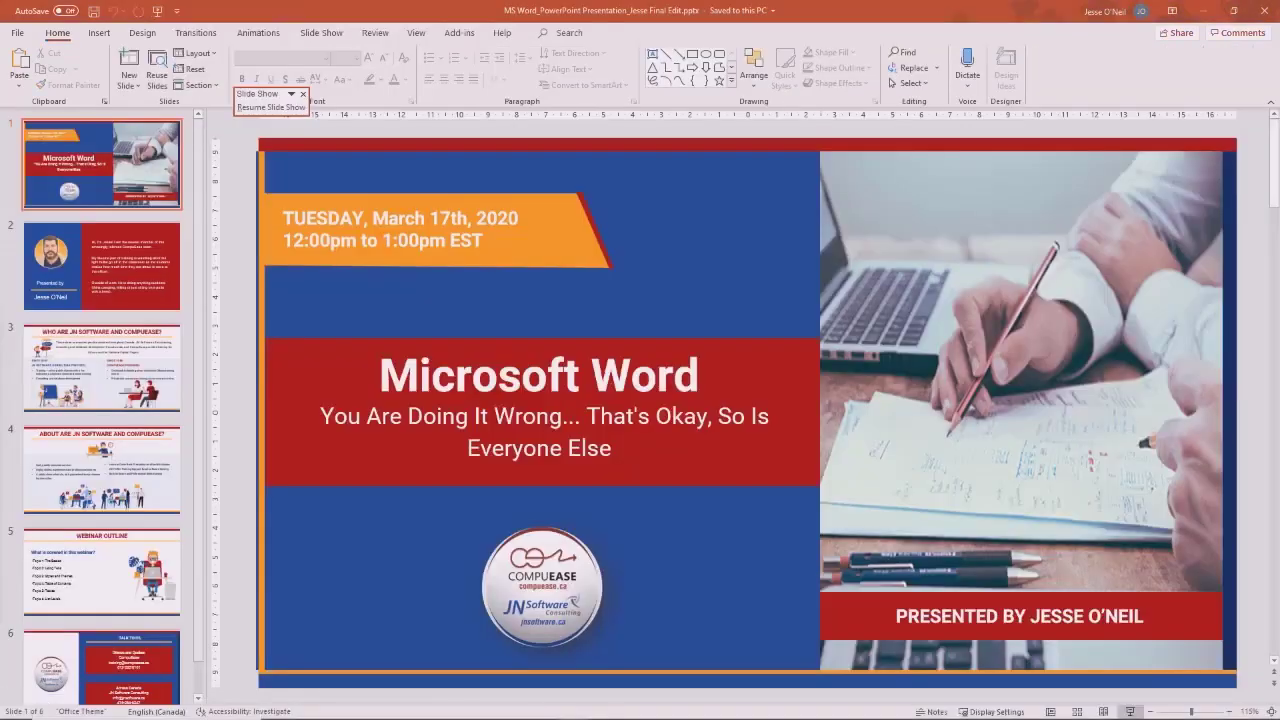
left_click(102, 665)
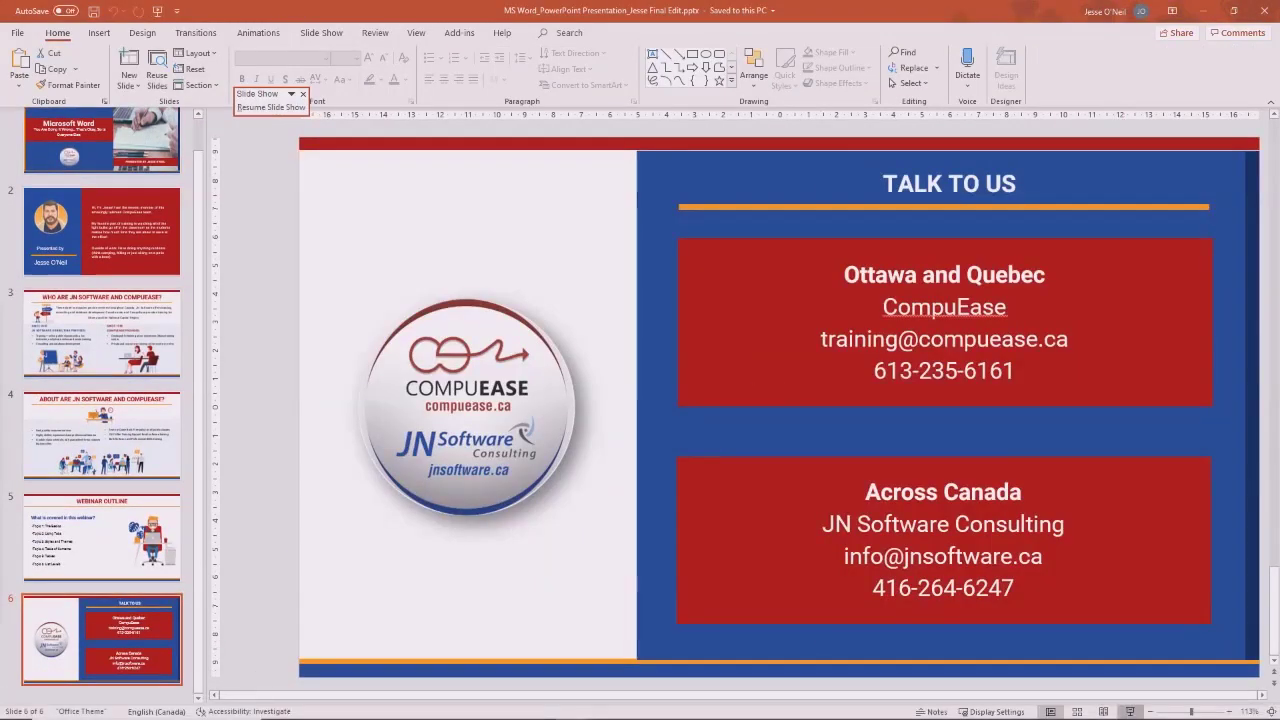
left_click(1130, 711)
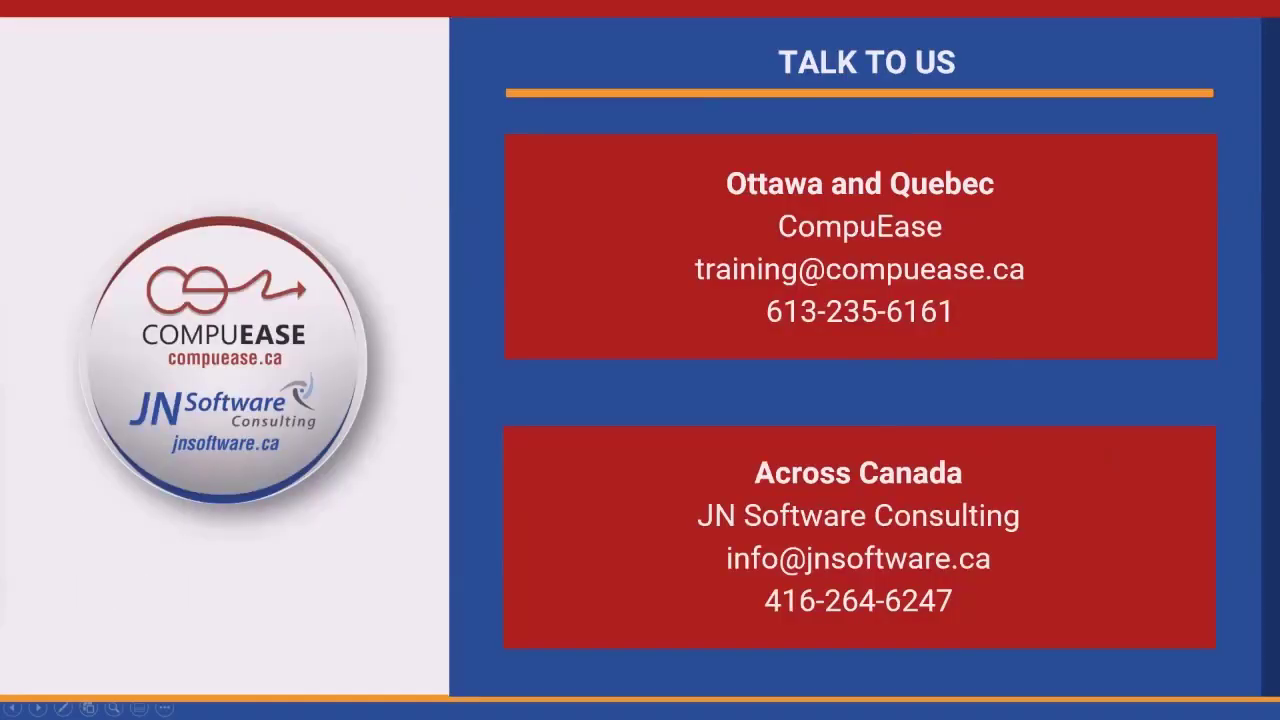
key("Right")
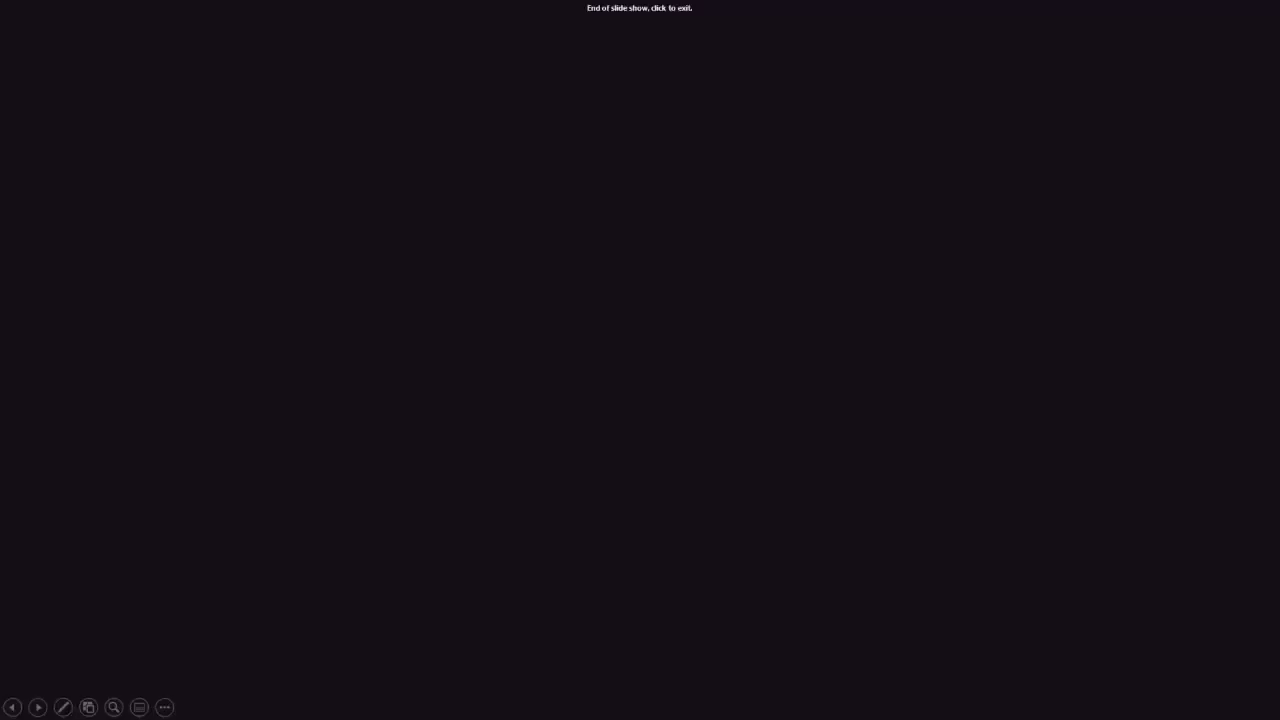
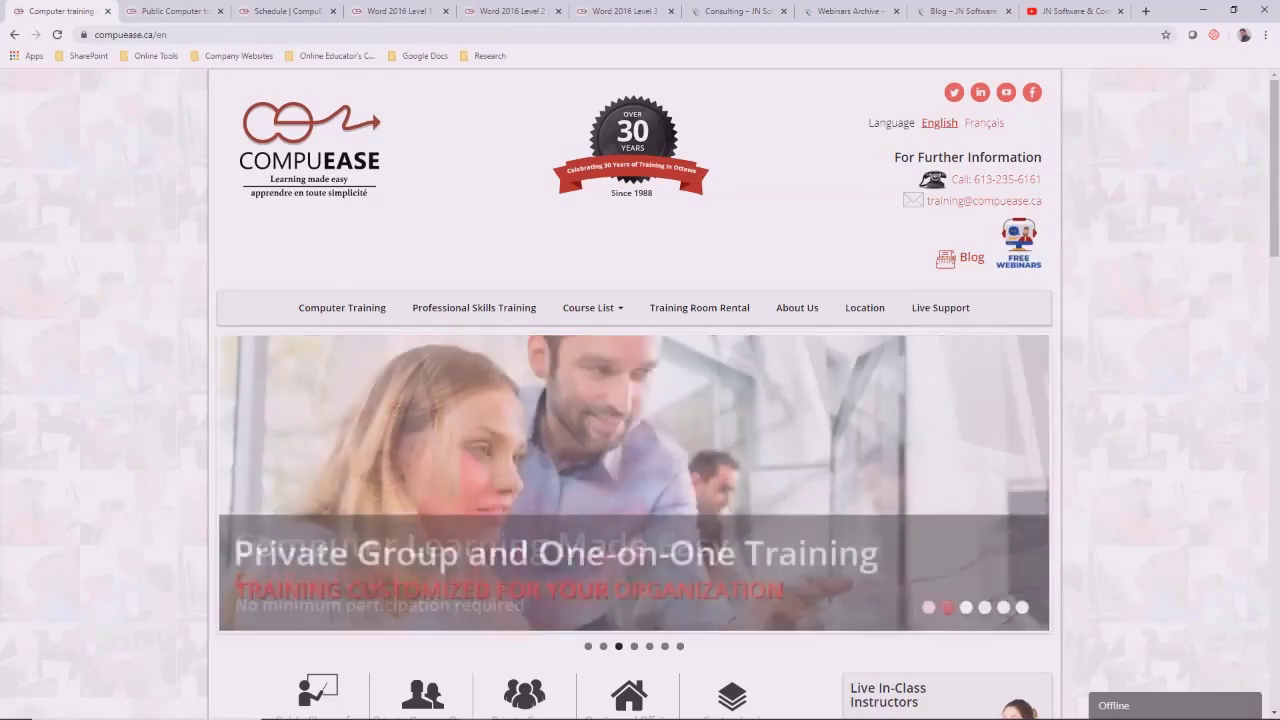
- Look through the public class options on the CompuEase computer training page and open the April 2020 class schedule
left_click(170, 11)
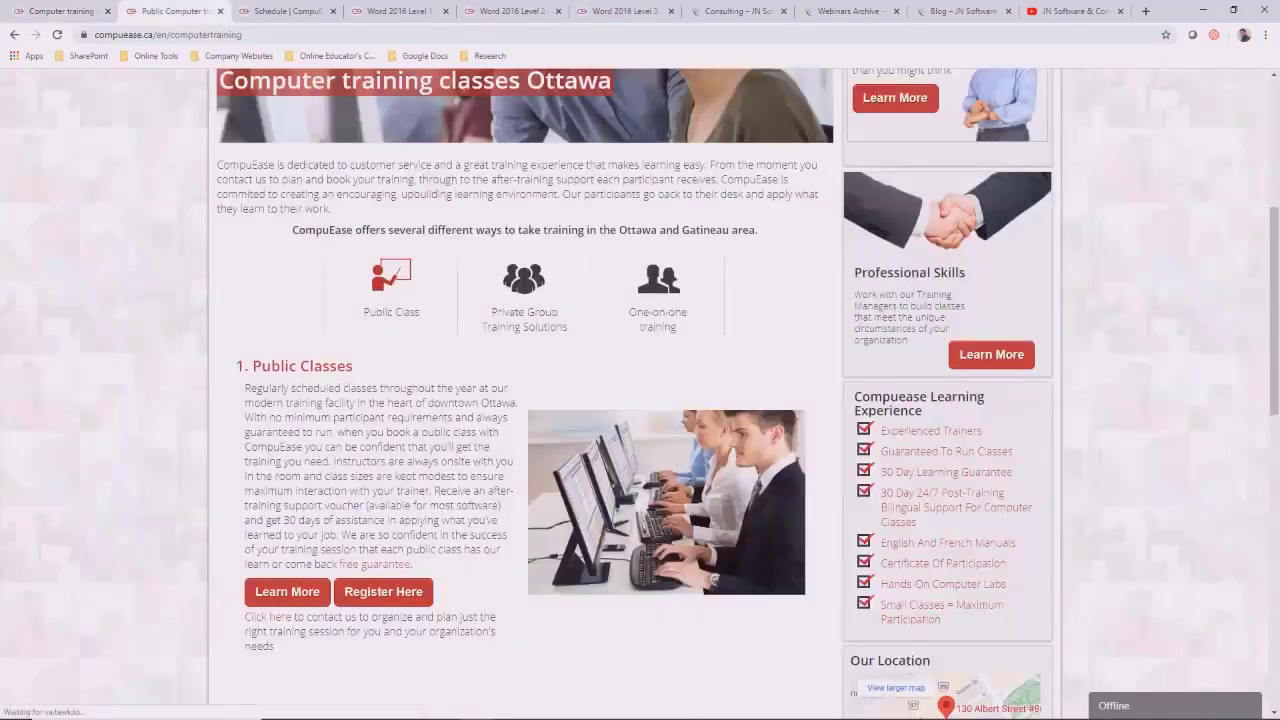
scroll(635, 394, "up", 6)
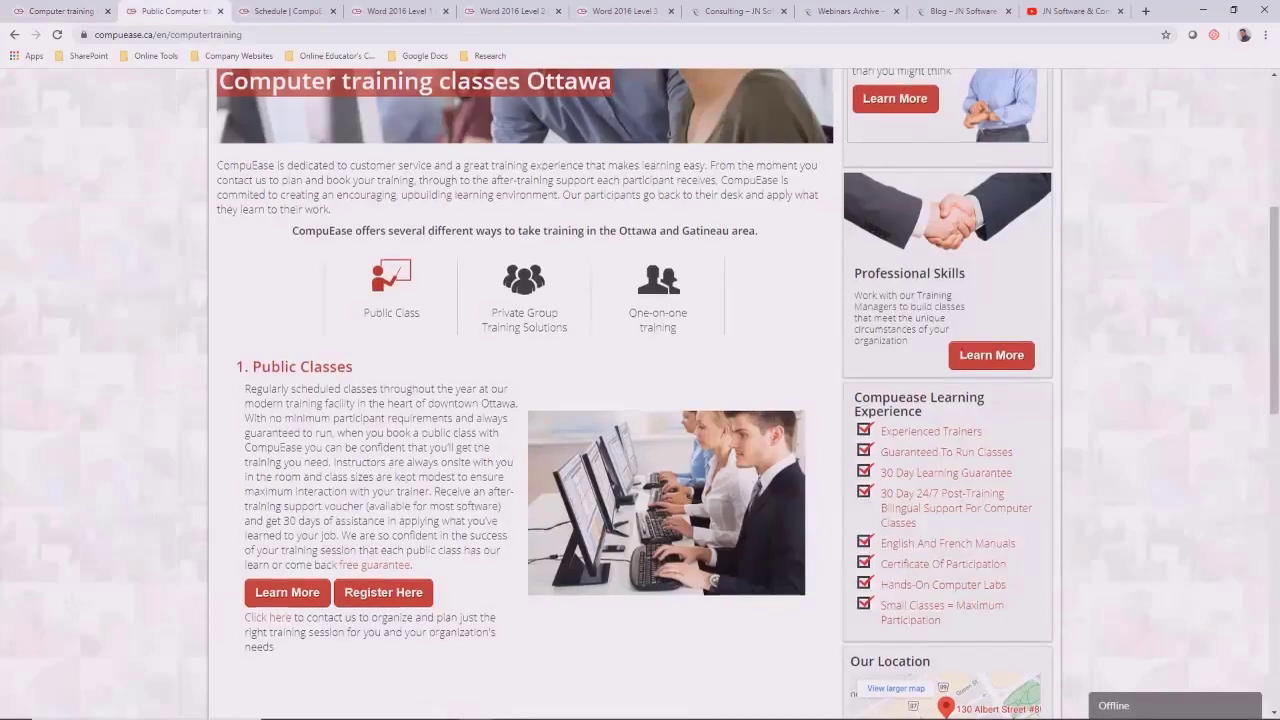
scroll(635, 394, "down", 3)
scroll(635, 394, "down", 2)
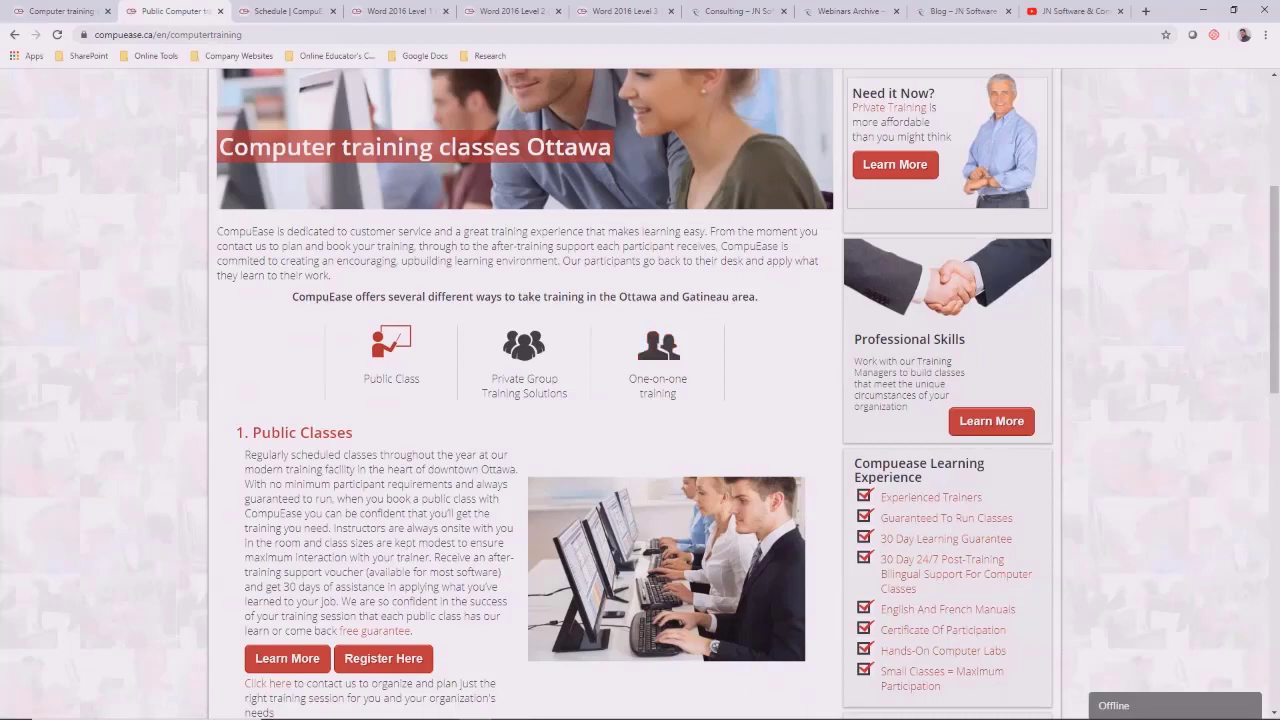
left_click(276, 11)
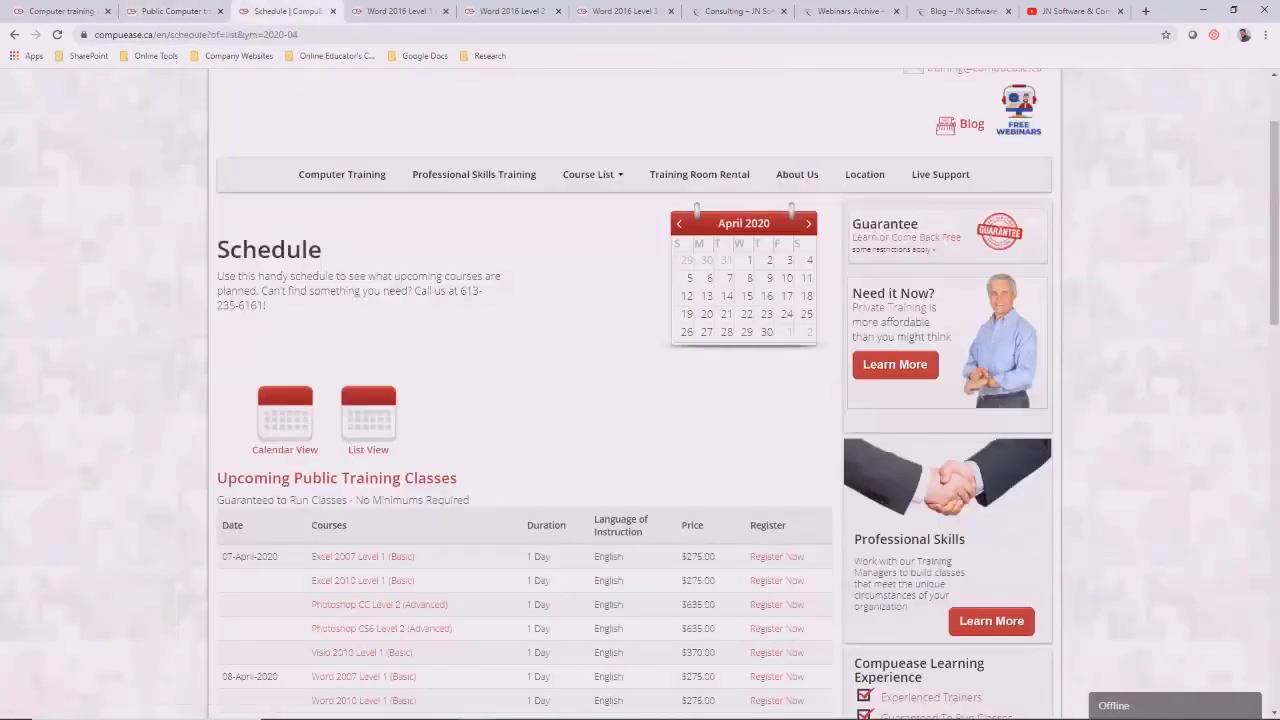
- Review the upcoming April 2020 public training classes and the Word 2016 Level 1 course outline
scroll(640, 400, "down", 3)
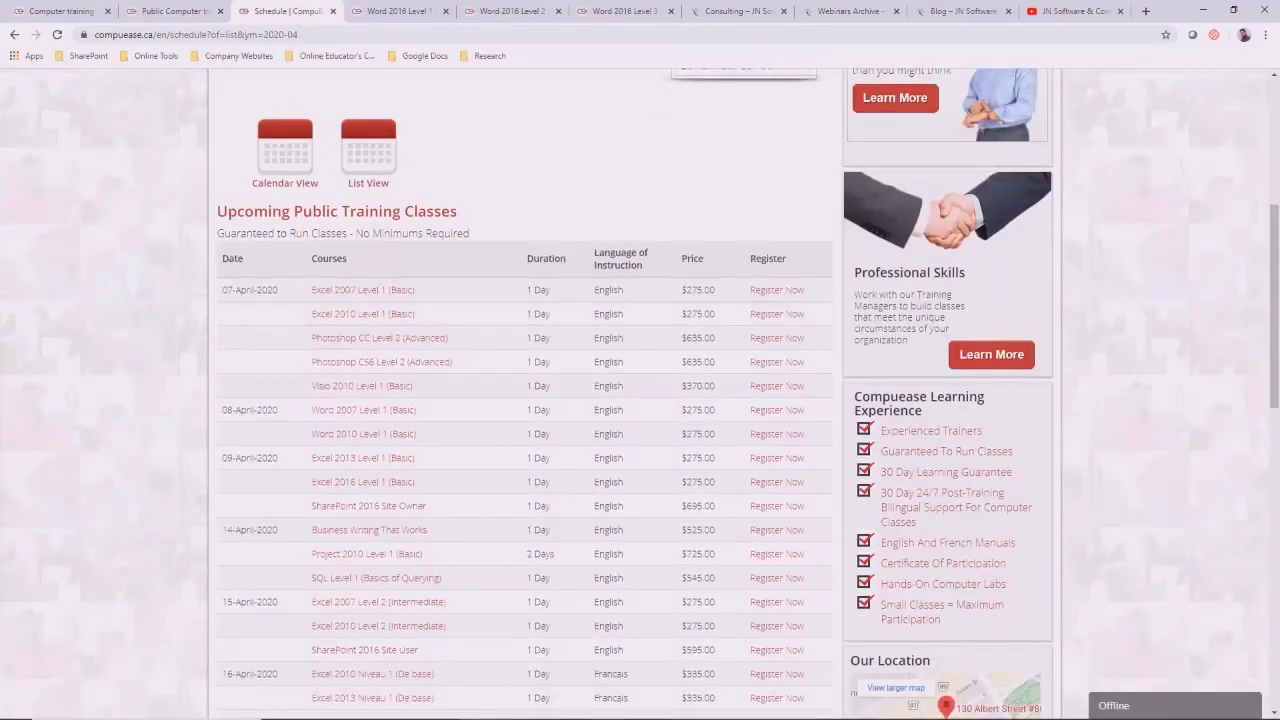
scroll(640, 400, "down", 1)
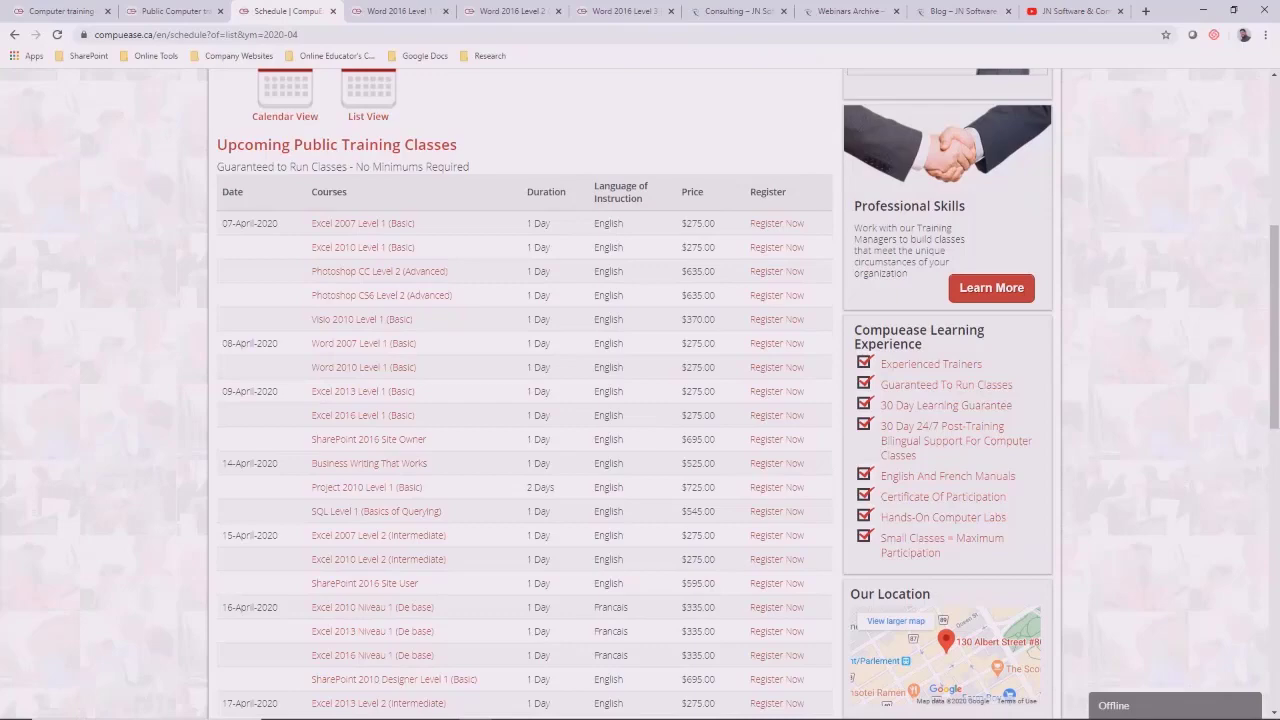
left_click(398, 11)
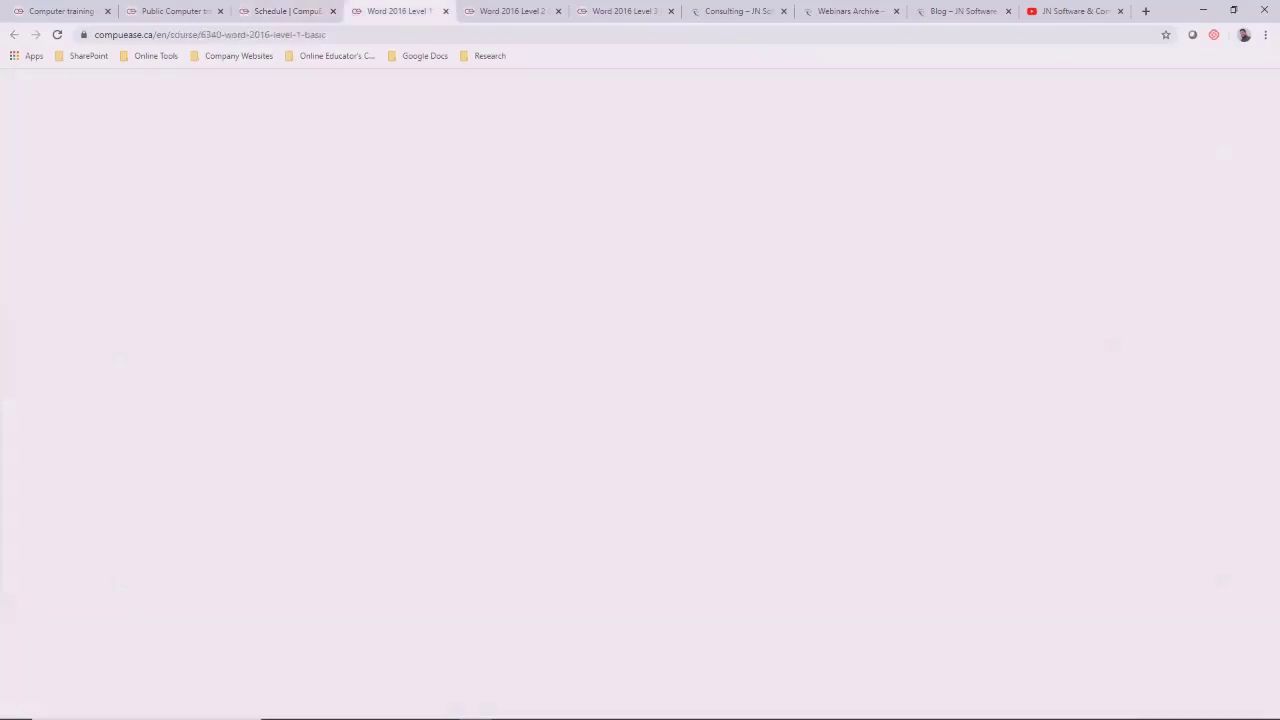
scroll(640, 400, "down", 5)
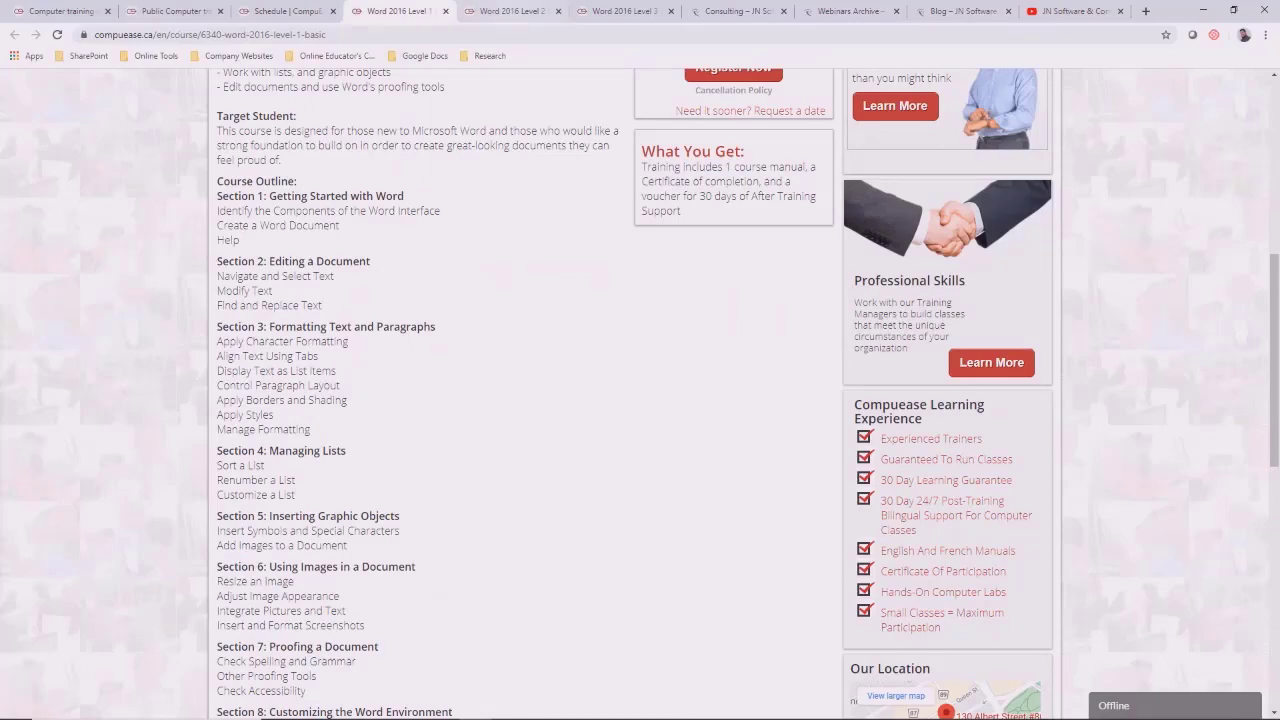
- Review the Word 2016 Level 2 (Intermediate) course outline and highlight the topics under Section 5: Controlling Text Flow
left_click(505, 11)
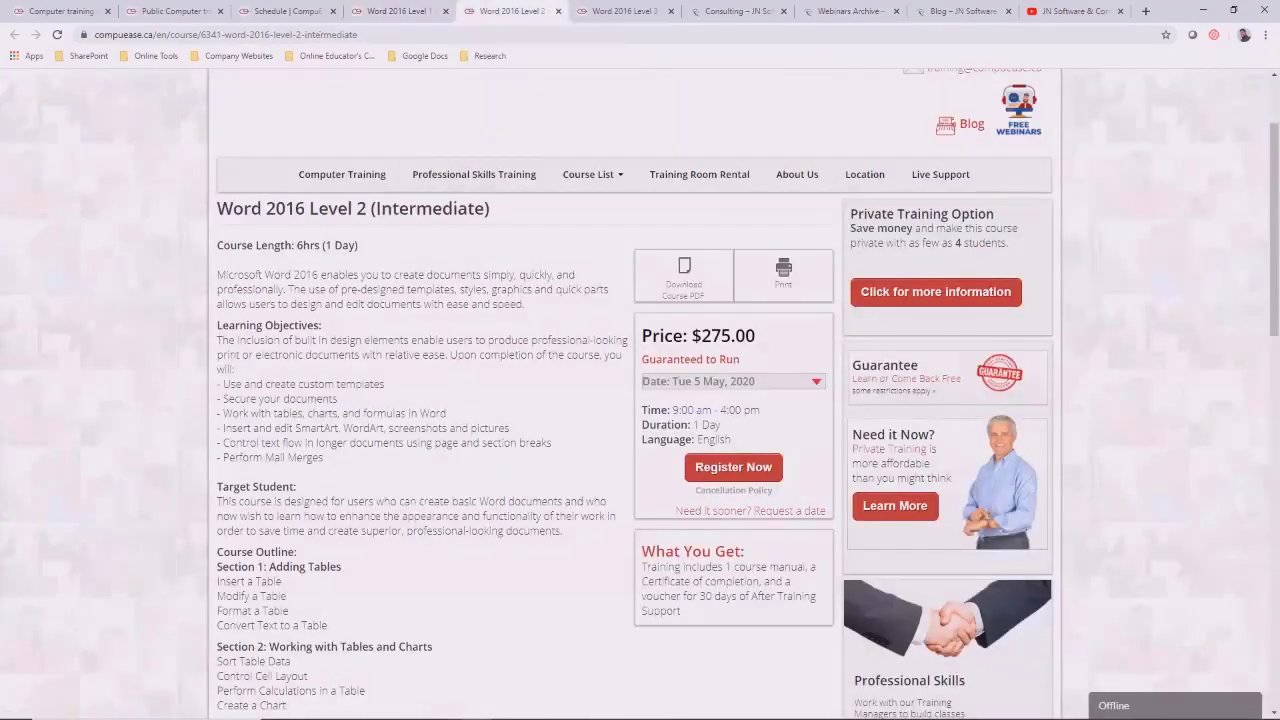
scroll(640, 394, "down", 3)
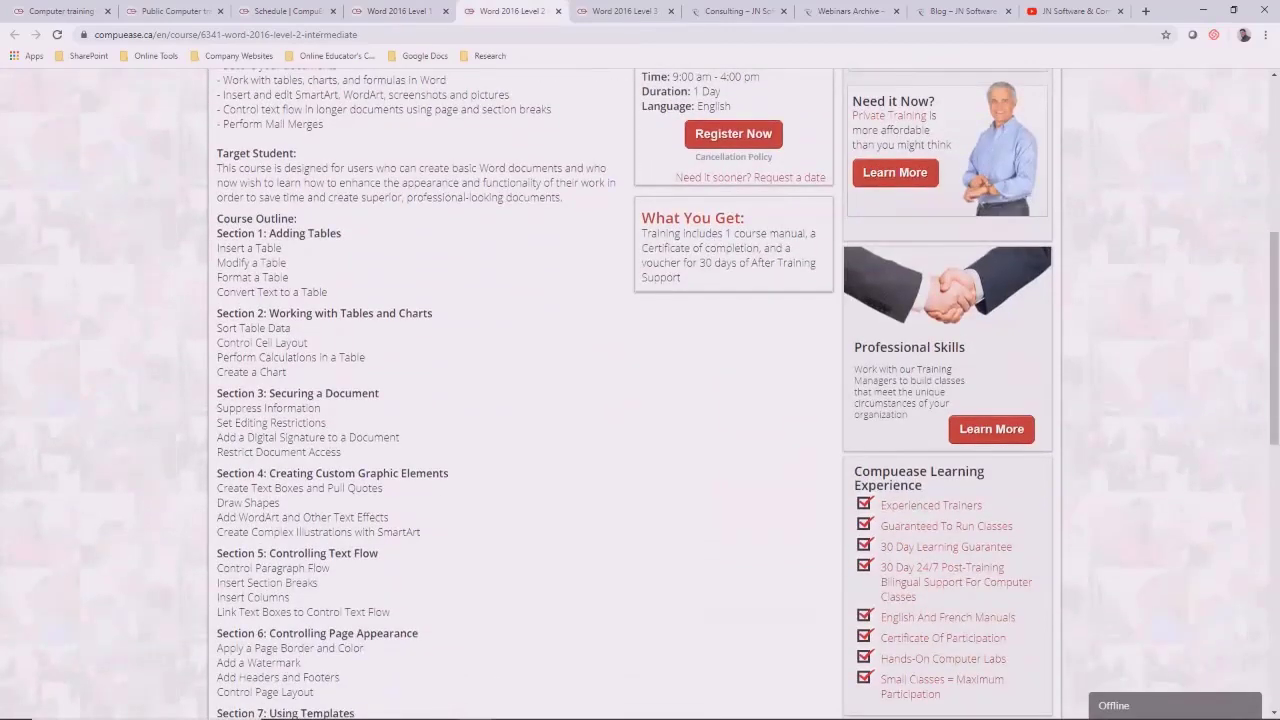
scroll(640, 394, "down", 1)
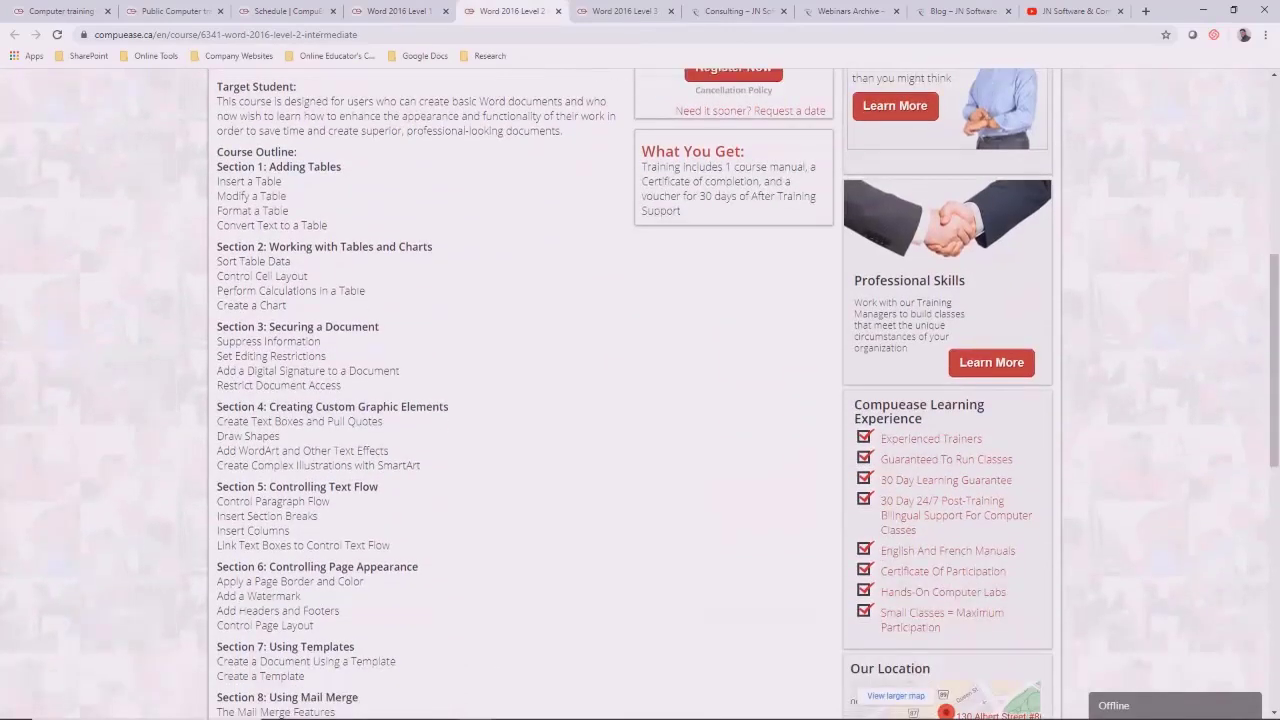
left_click_drag(235, 342, 342, 386)
left_click(346, 386)
scroll(640, 394, "down", 3)
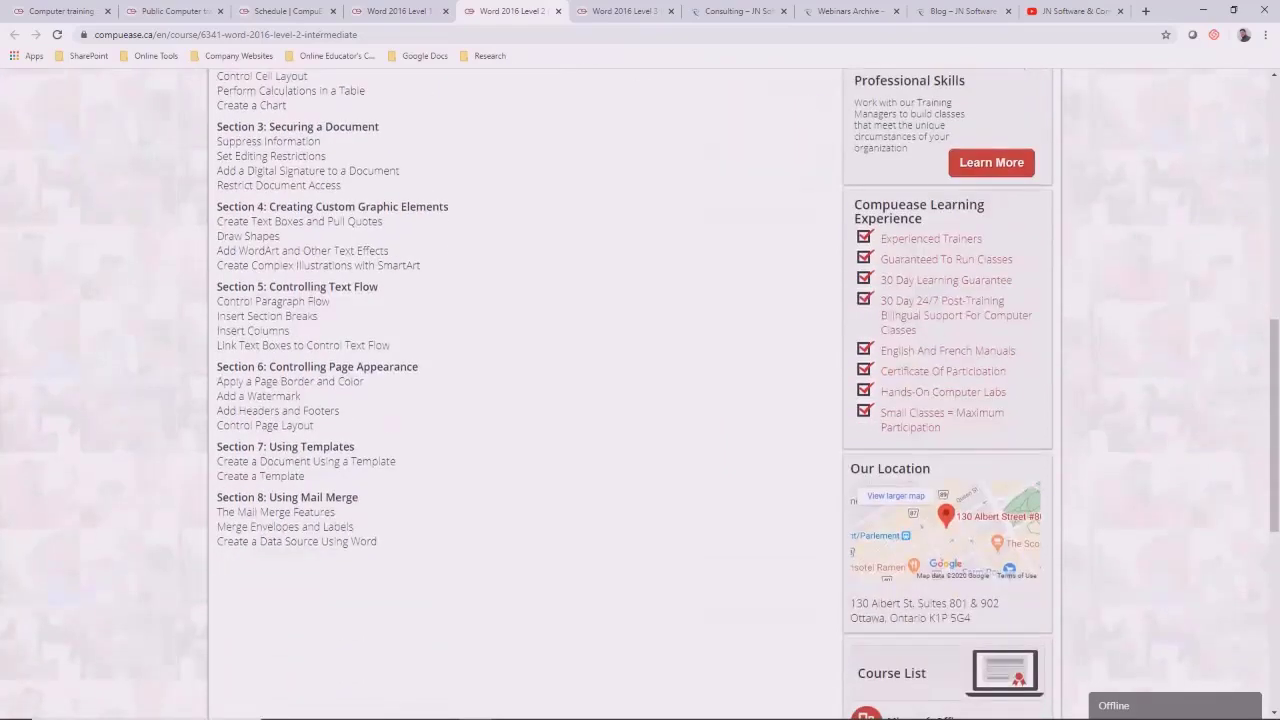
left_click_drag(222, 301, 390, 346)
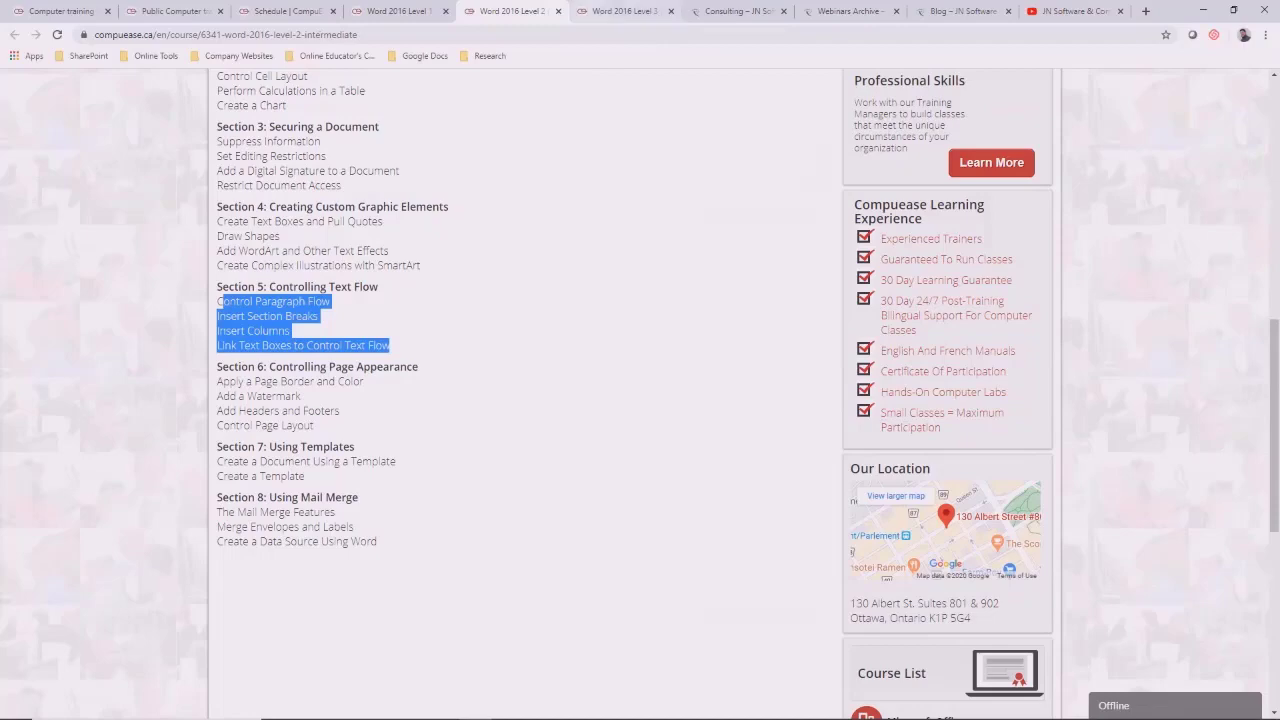
- Review the Word 2016 Level 3 (Advanced) course page through to the end of its outline
left_click(620, 11)
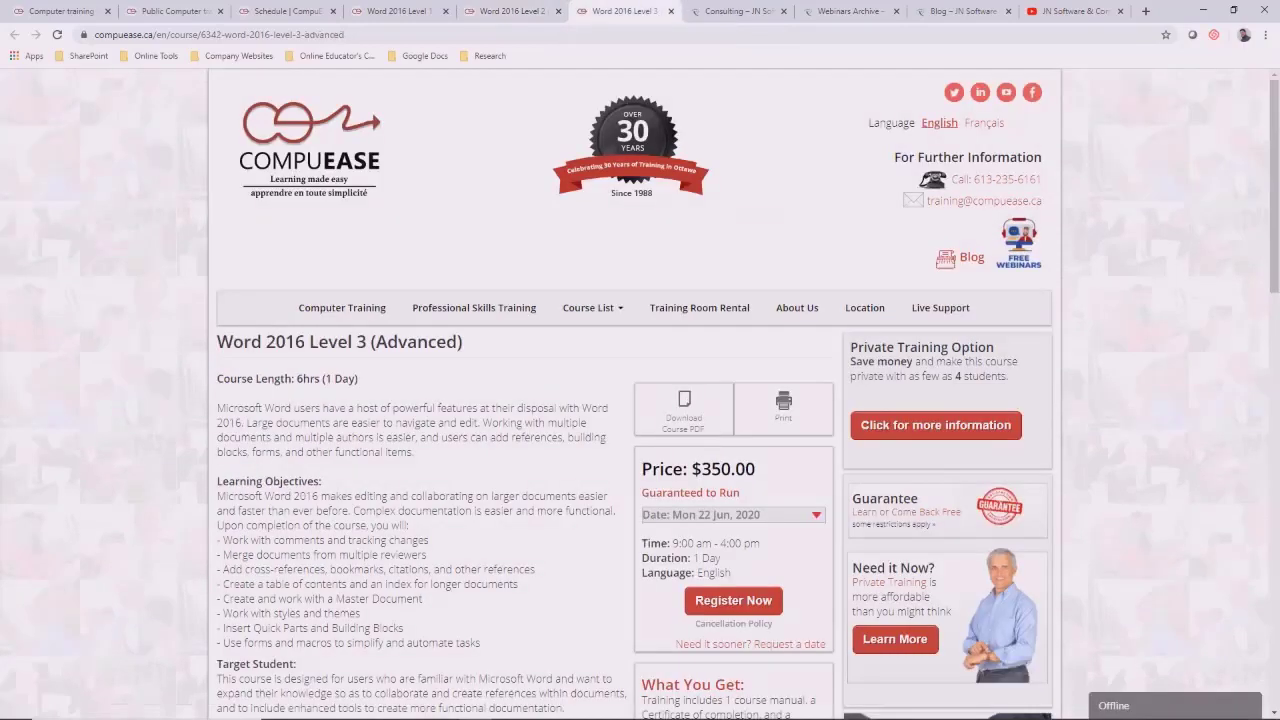
scroll(640, 400, "down", 5)
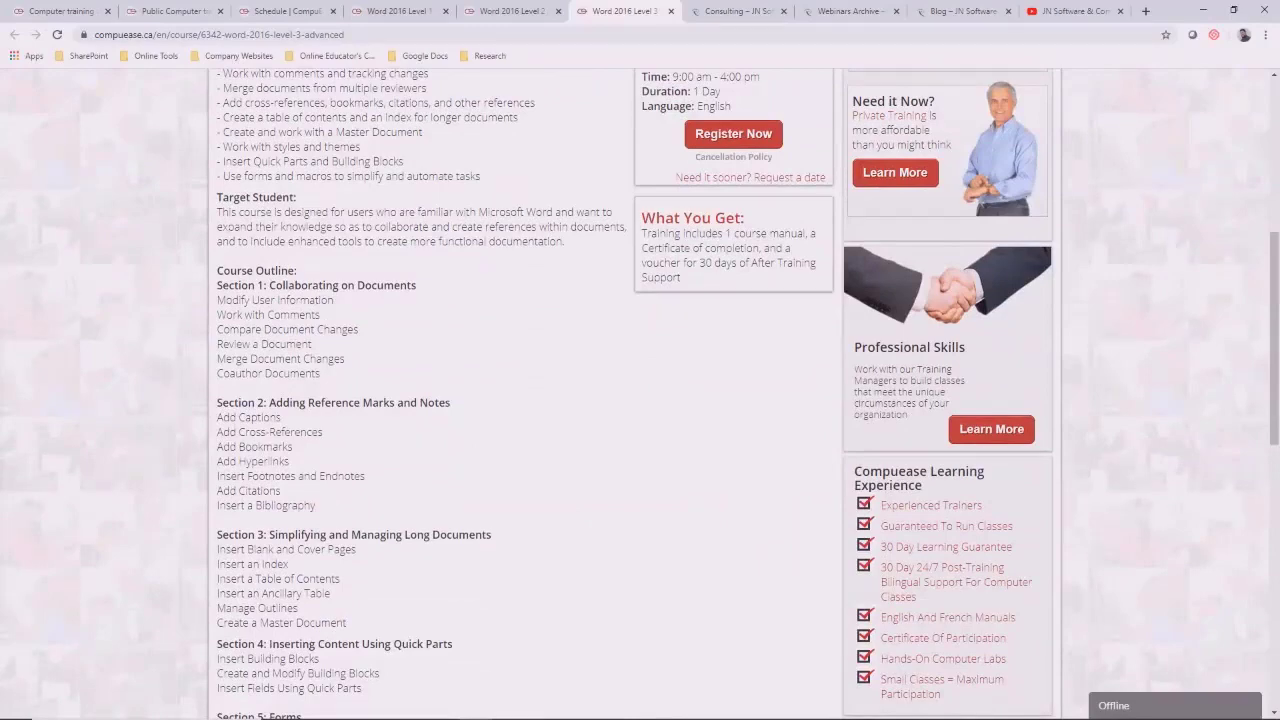
scroll(640, 394, "down", 3)
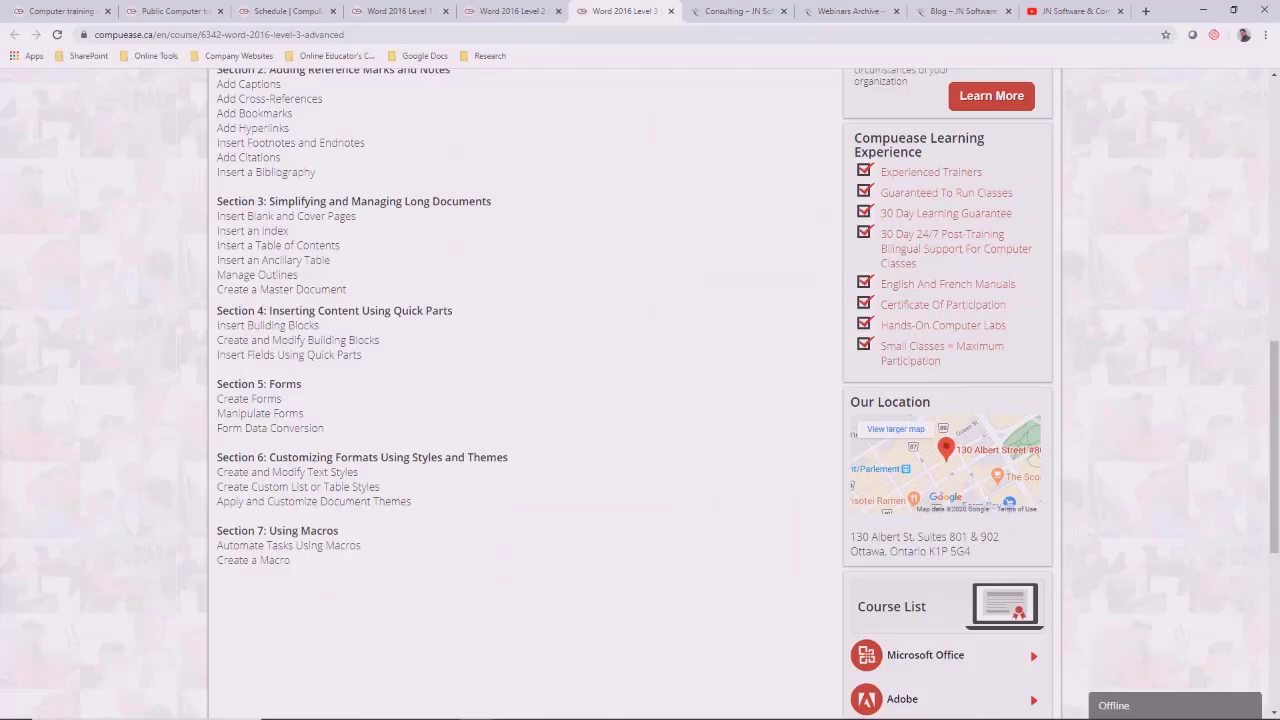
- Show the JN Software Consulting page down to Our Process and return to its beginning
key("ctrl+Tab")
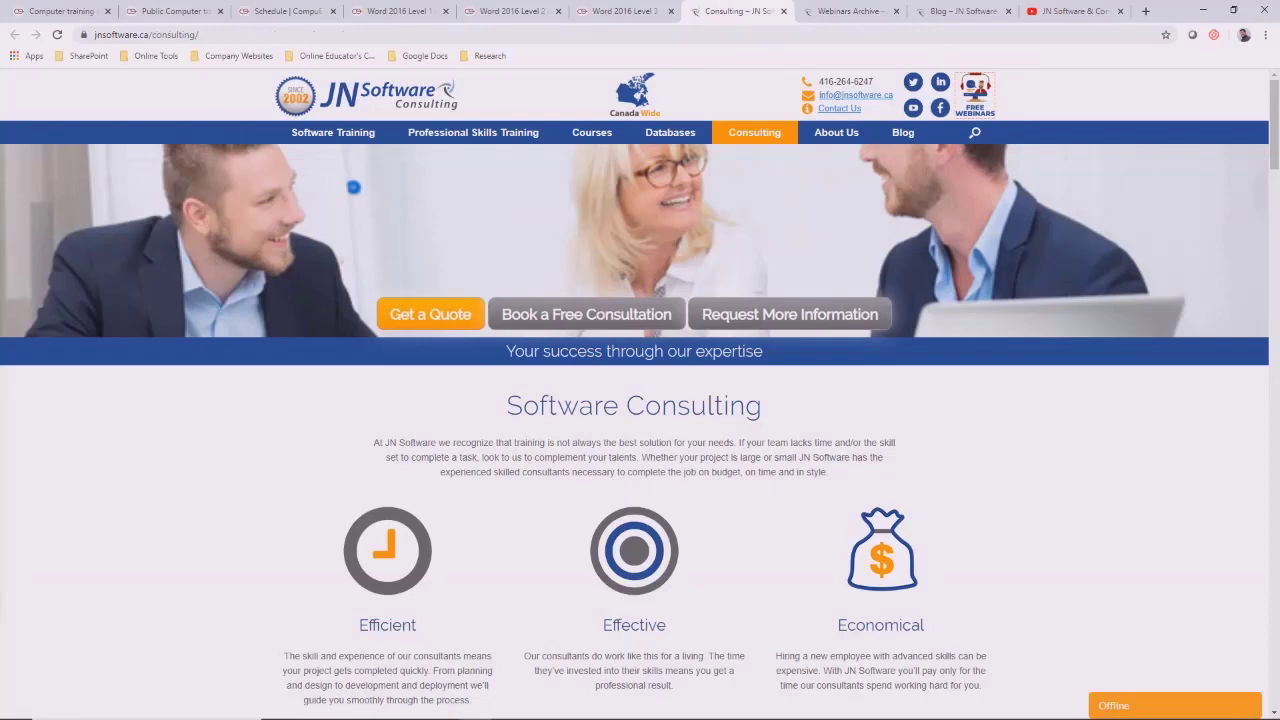
scroll(353, 187, "down", 4)
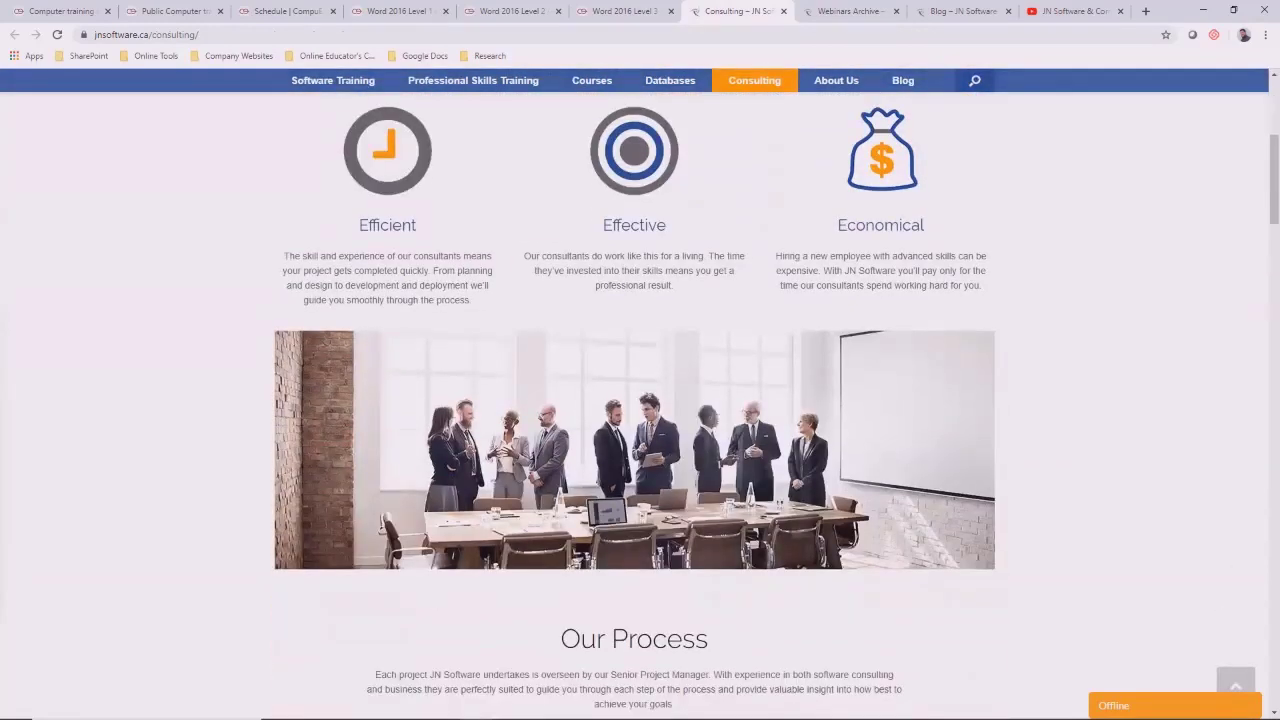
scroll(353, 187, "up", 4)
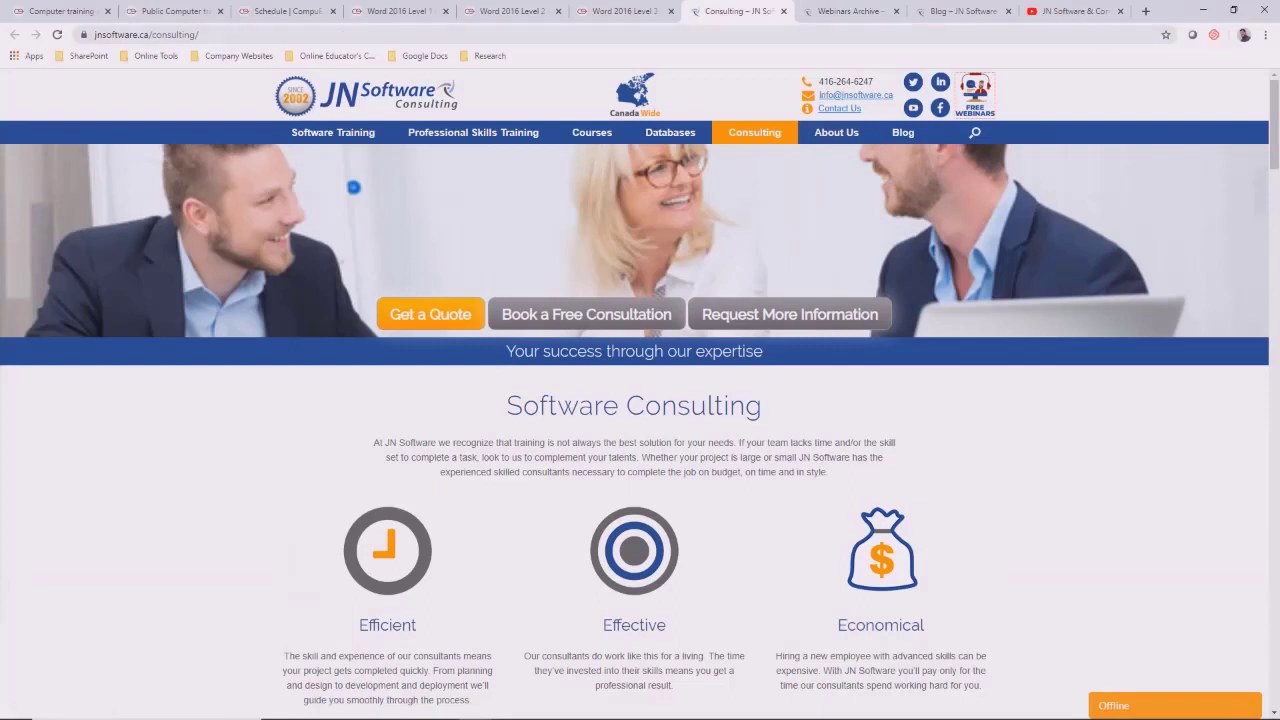
- Look through the Free Webinars page from the March 17th Word session to the June 25th Microsoft Teams session
left_click(848, 11)
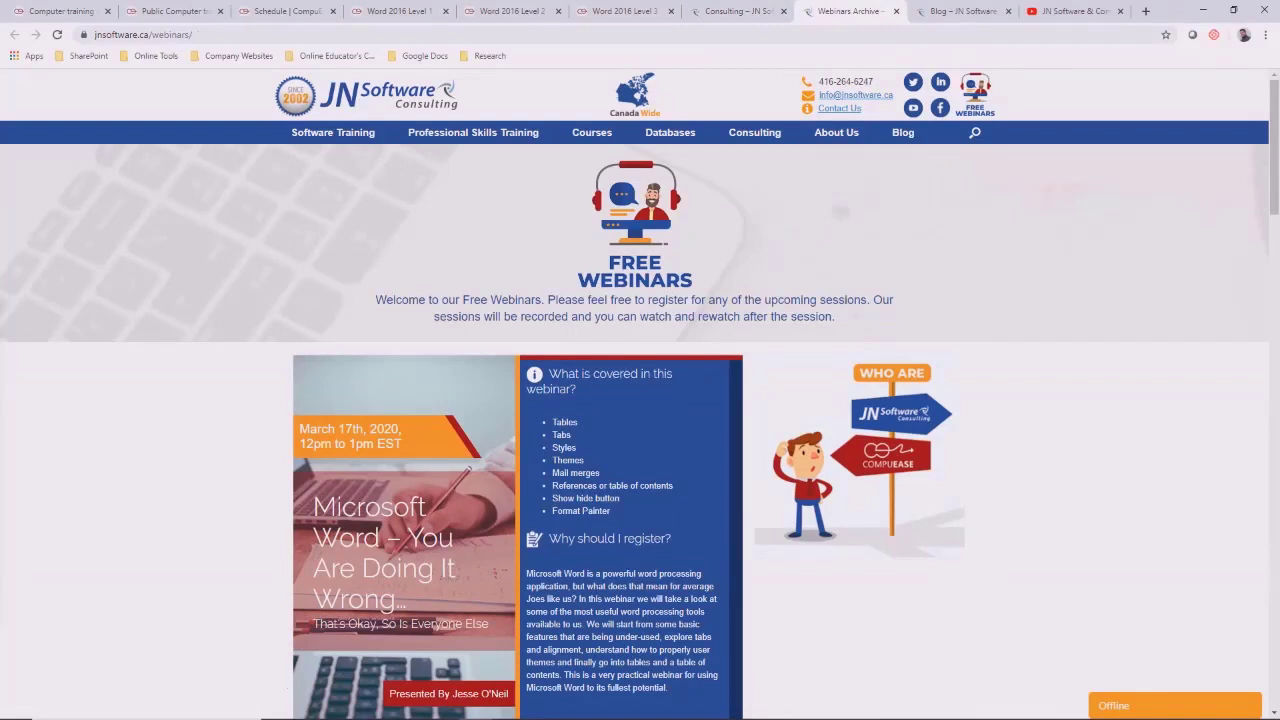
scroll(640, 394, "down", 2)
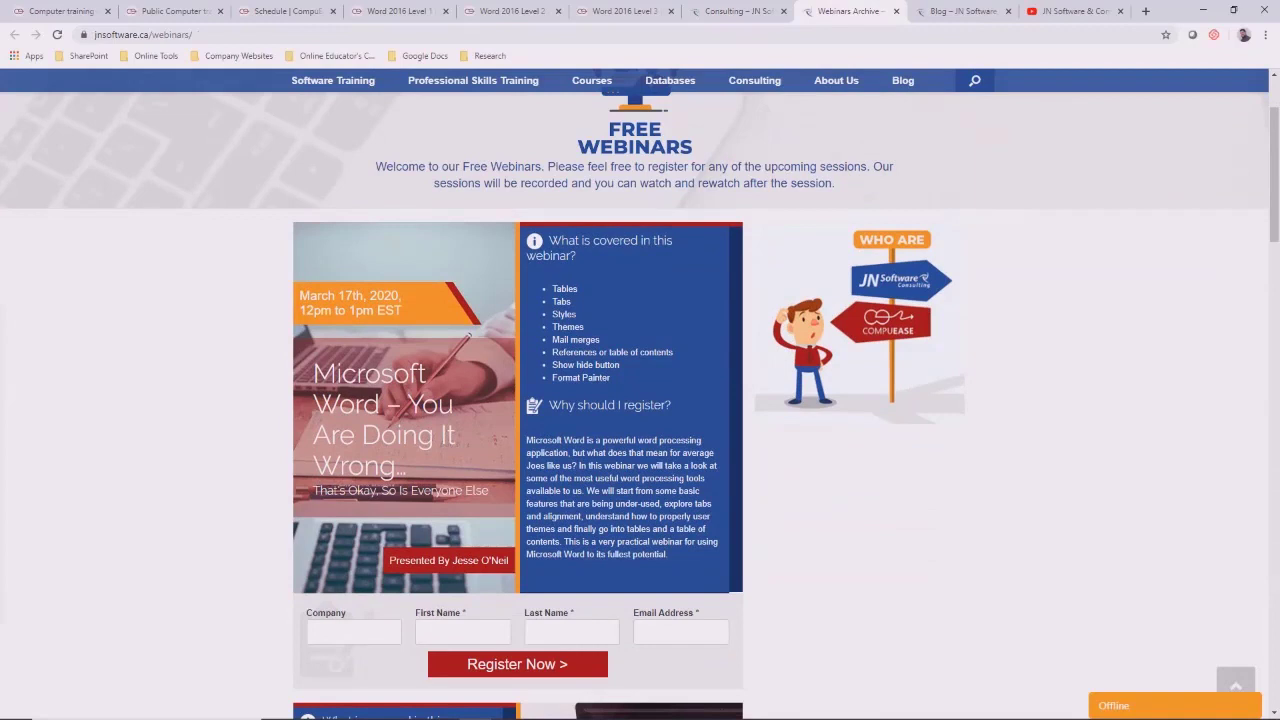
scroll(640, 394, "down", 5)
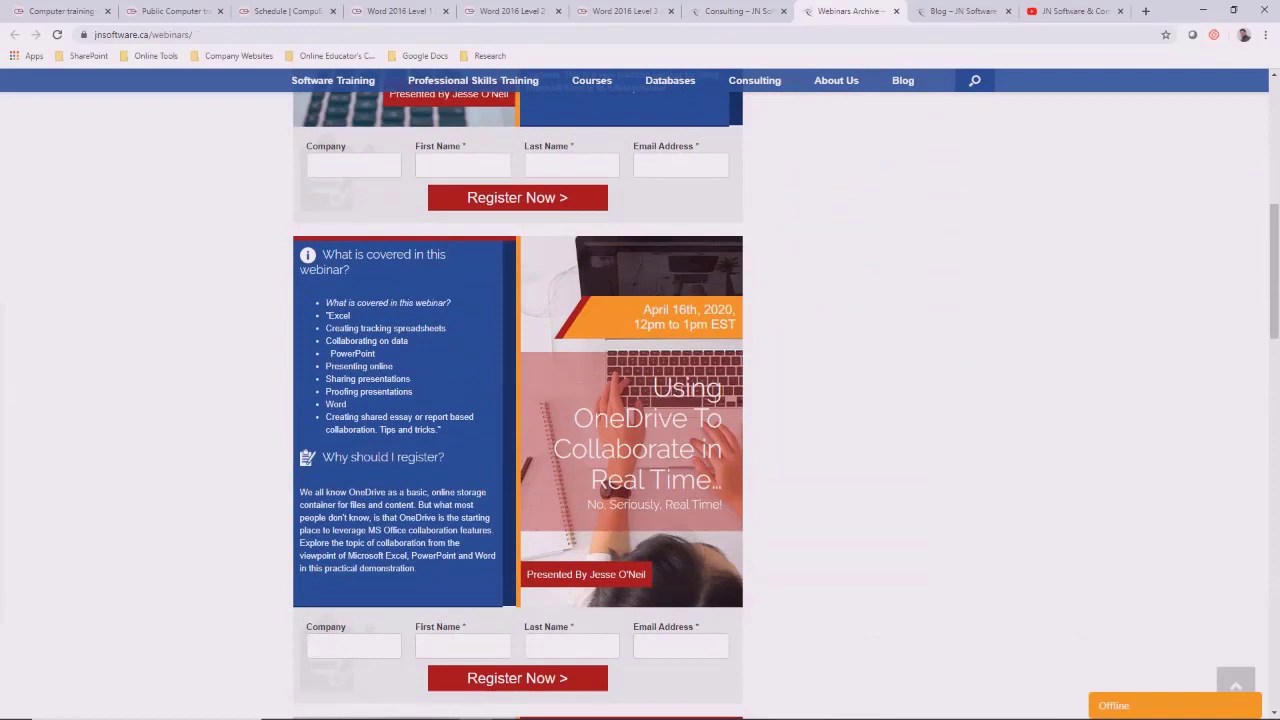
scroll(518, 400, "down", 5)
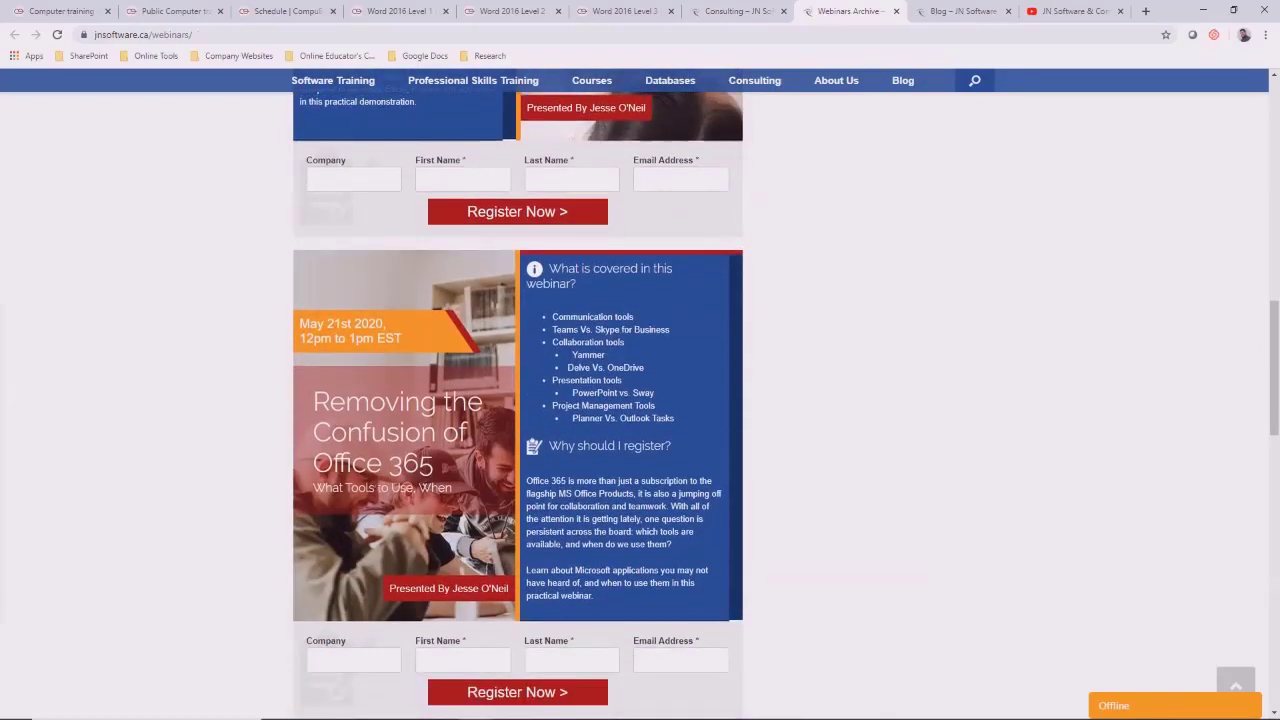
scroll(518, 400, "down", 1)
scroll(518, 400, "down", 3)
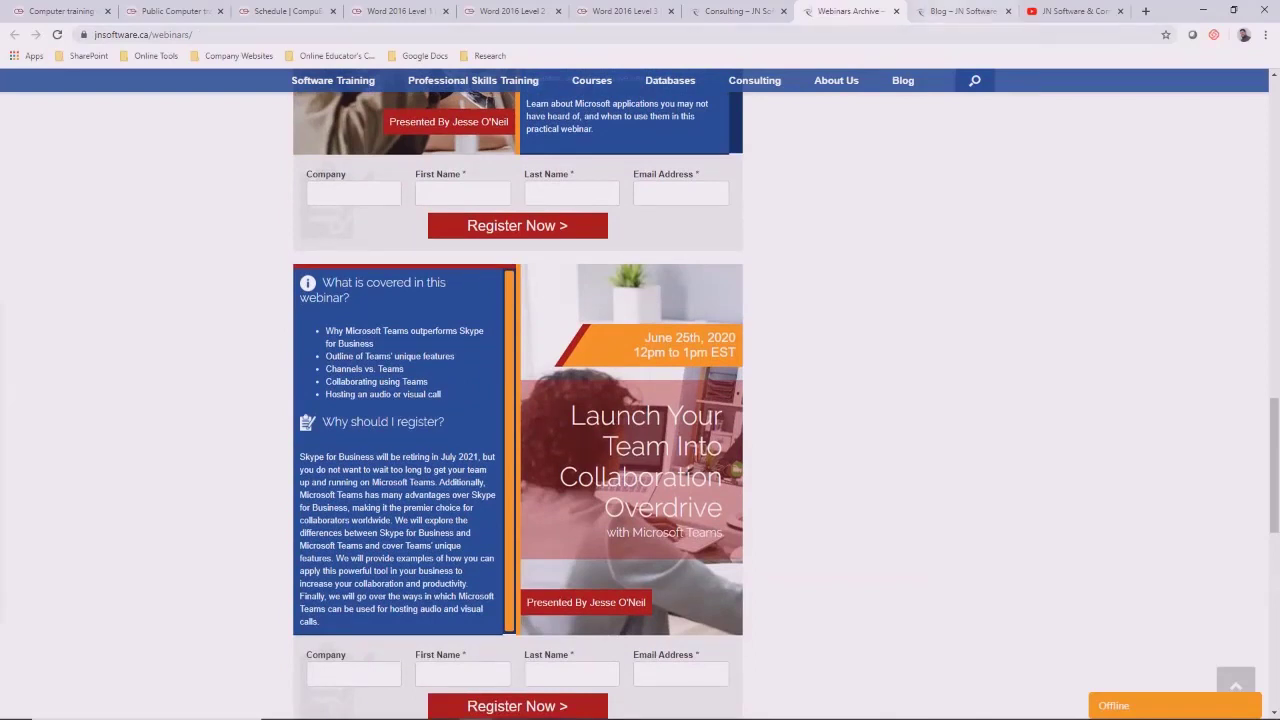
- Look through the recent posts and categories on the JN Software blog page
key("ctrl+Tab")
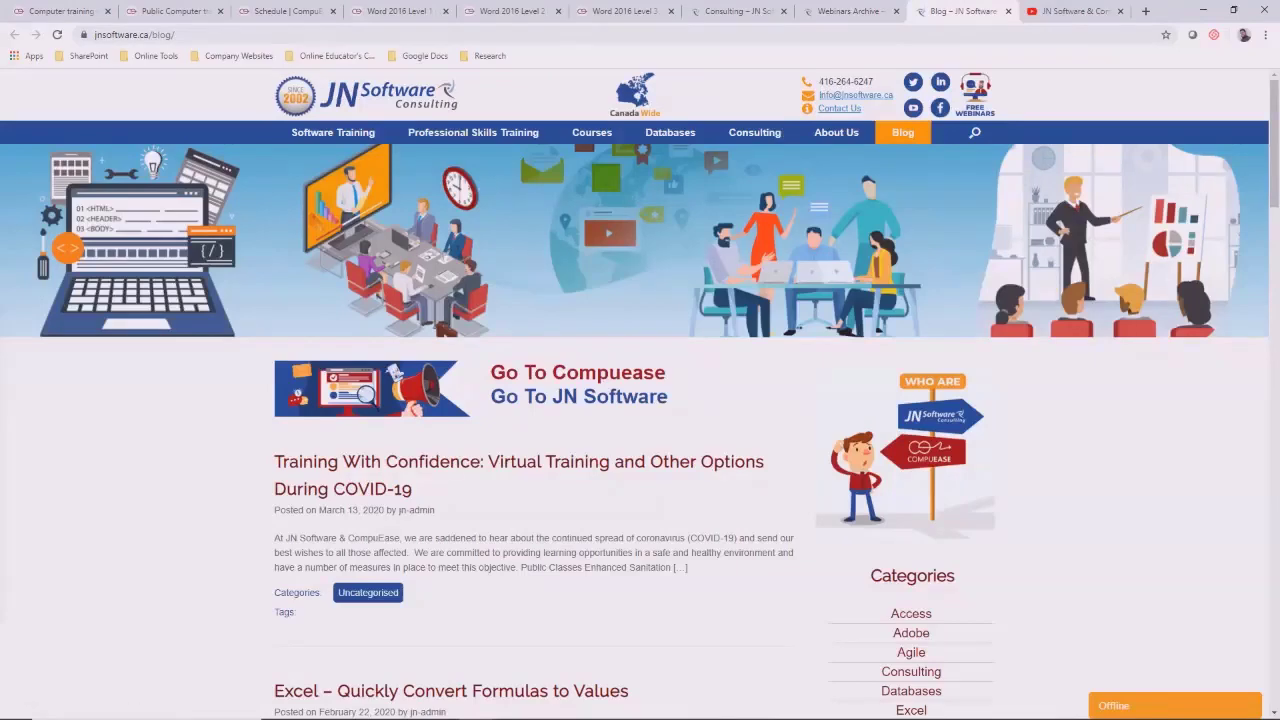
scroll(640, 394, "down", 2)
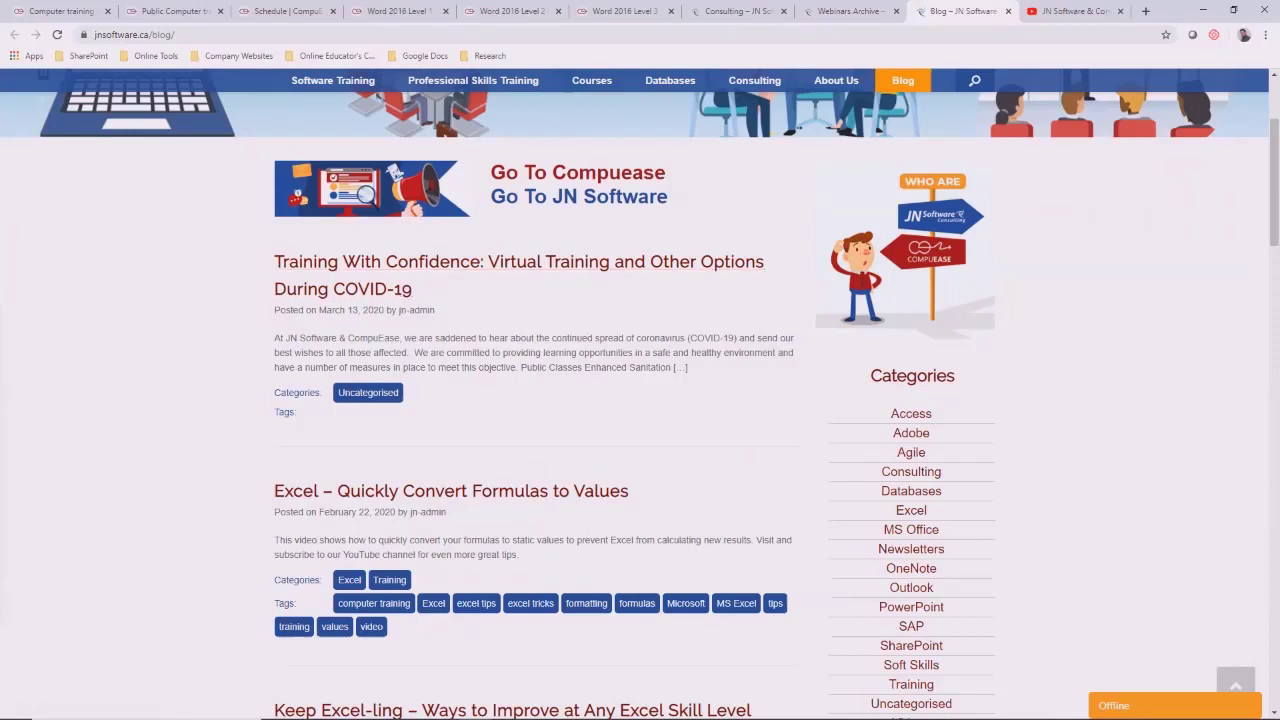
scroll(640, 400, "down", 1)
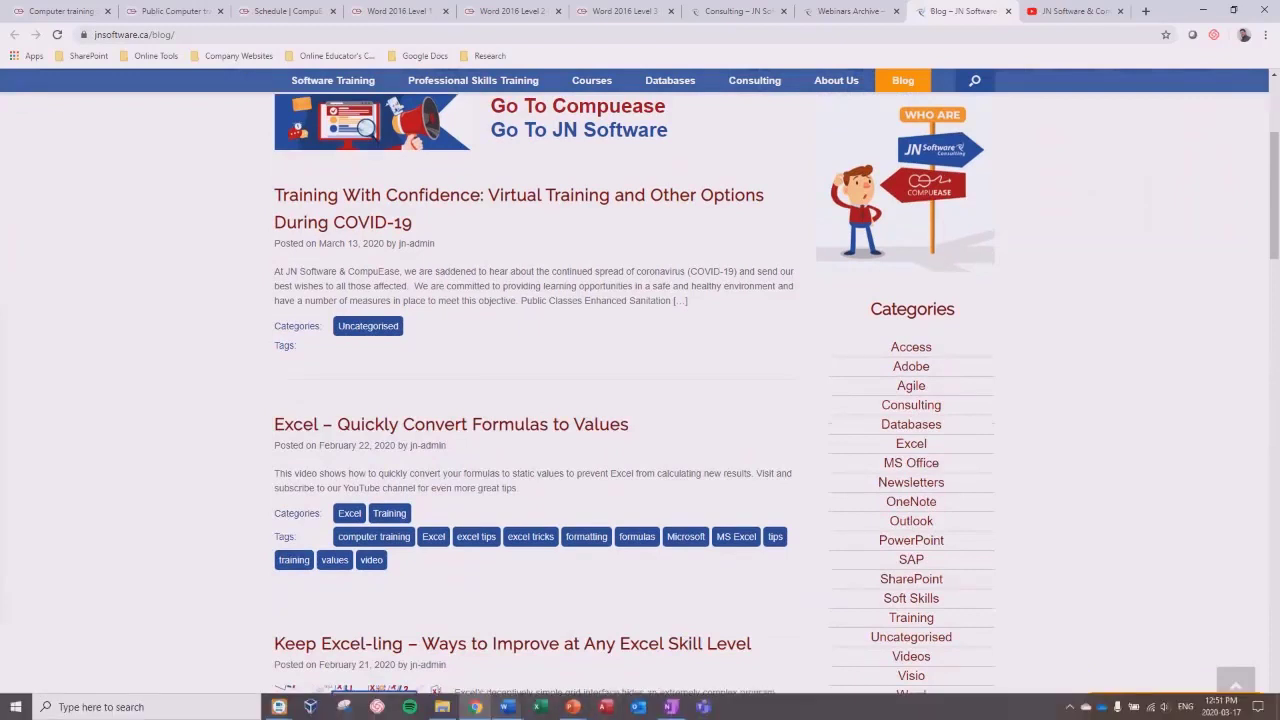
- Switch to Word to show the Microsoft Word Features Every User Should Know document, and minimize it after viewing the introduction
mouse_move(506, 707)
left_click(435, 648)
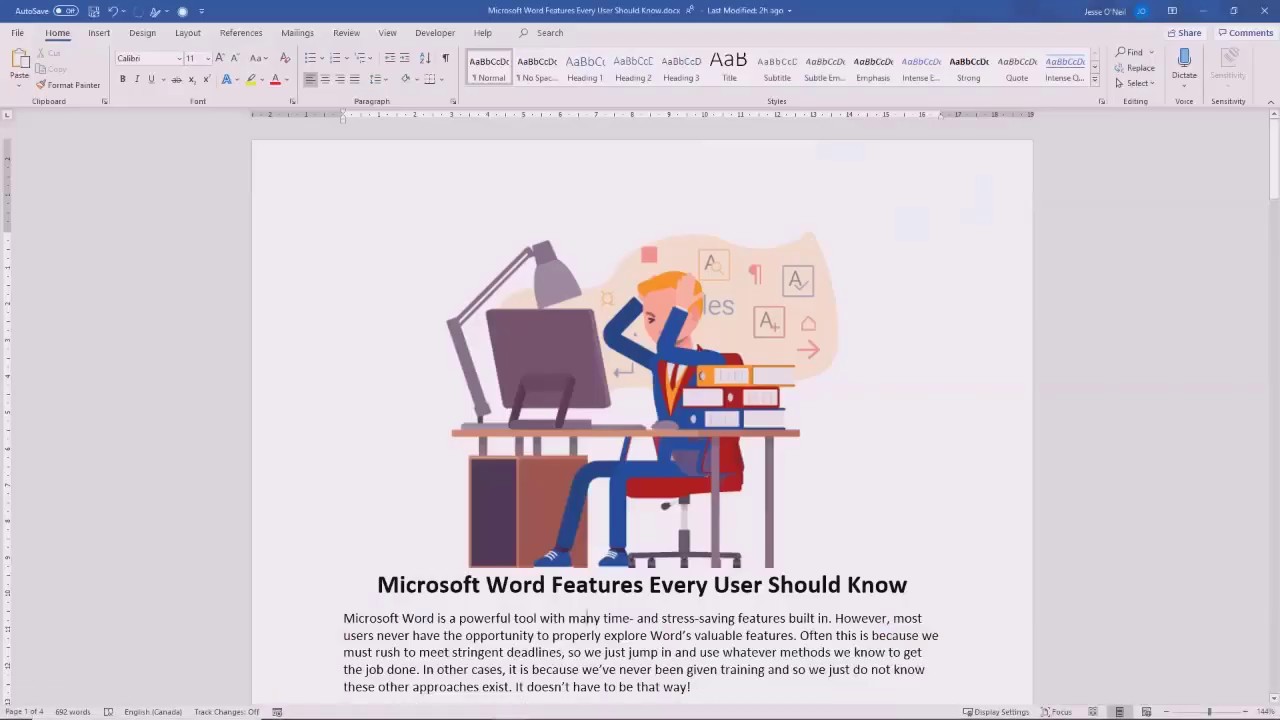
scroll(640, 400, "down", 5)
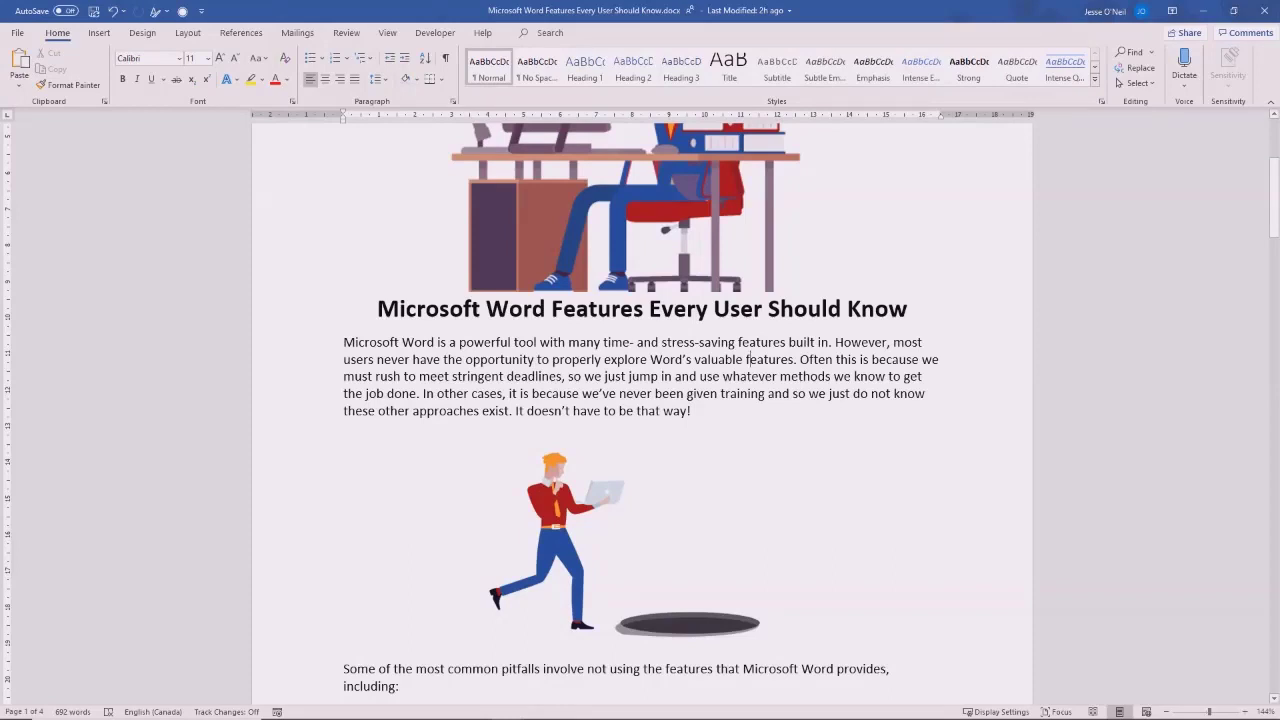
left_click(1204, 11)
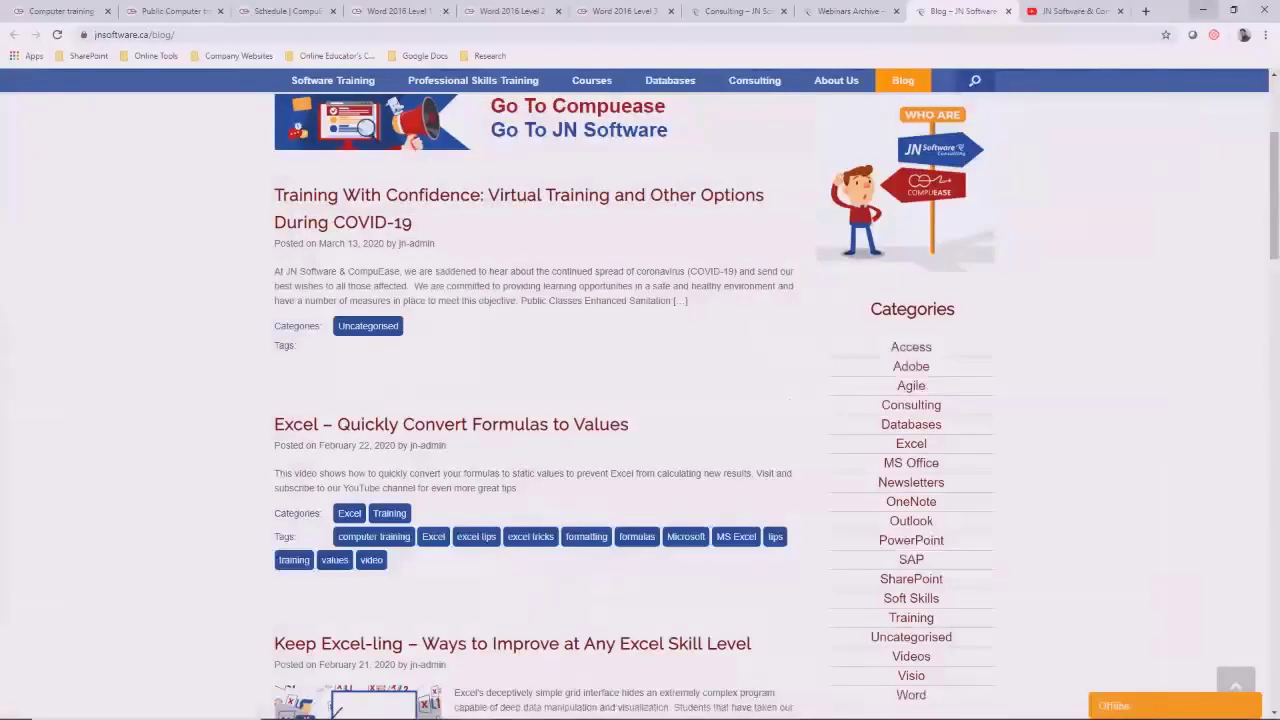
- Show the JN Software & CompuEase YouTube channel and display its playlists
left_click(1078, 12)
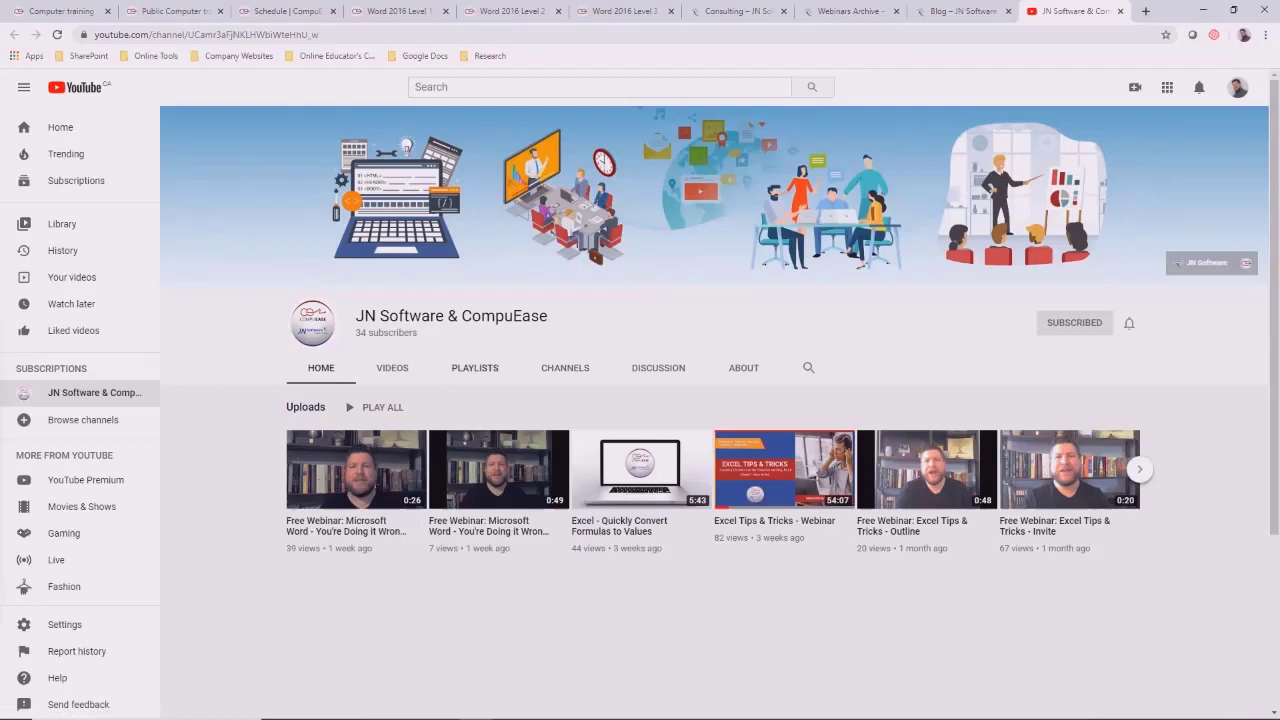
left_click(474, 367)
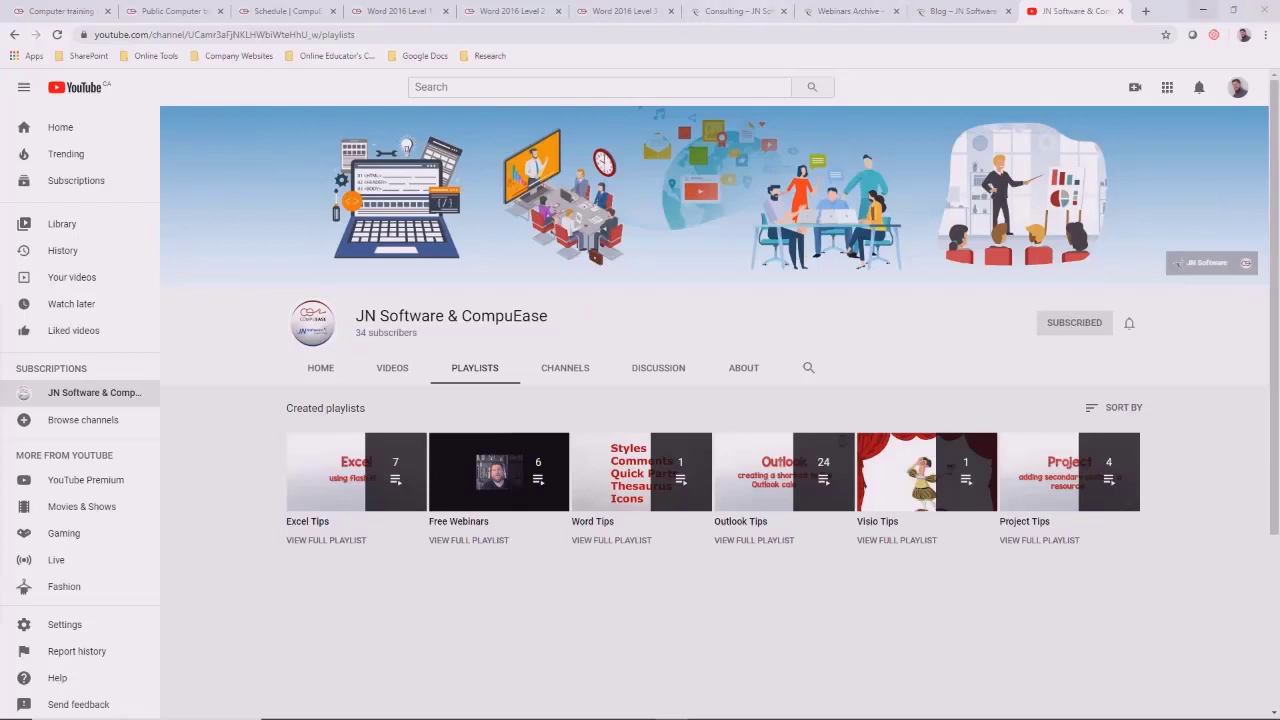
- Switch to the Topic 2 - Using Tabs document in Word and align the 20182019 line under Buying Cycle to an 8 cm left tab stop
key("alt+Tab")
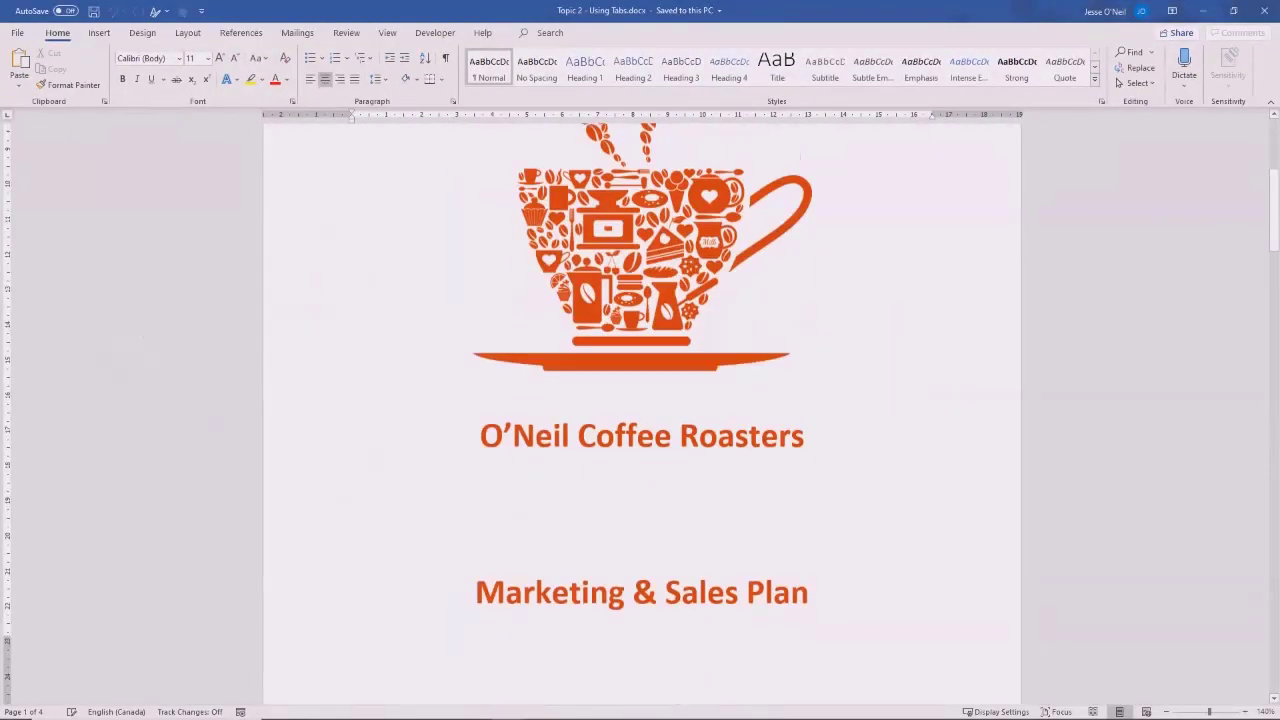
scroll(642, 418, "down", 15)
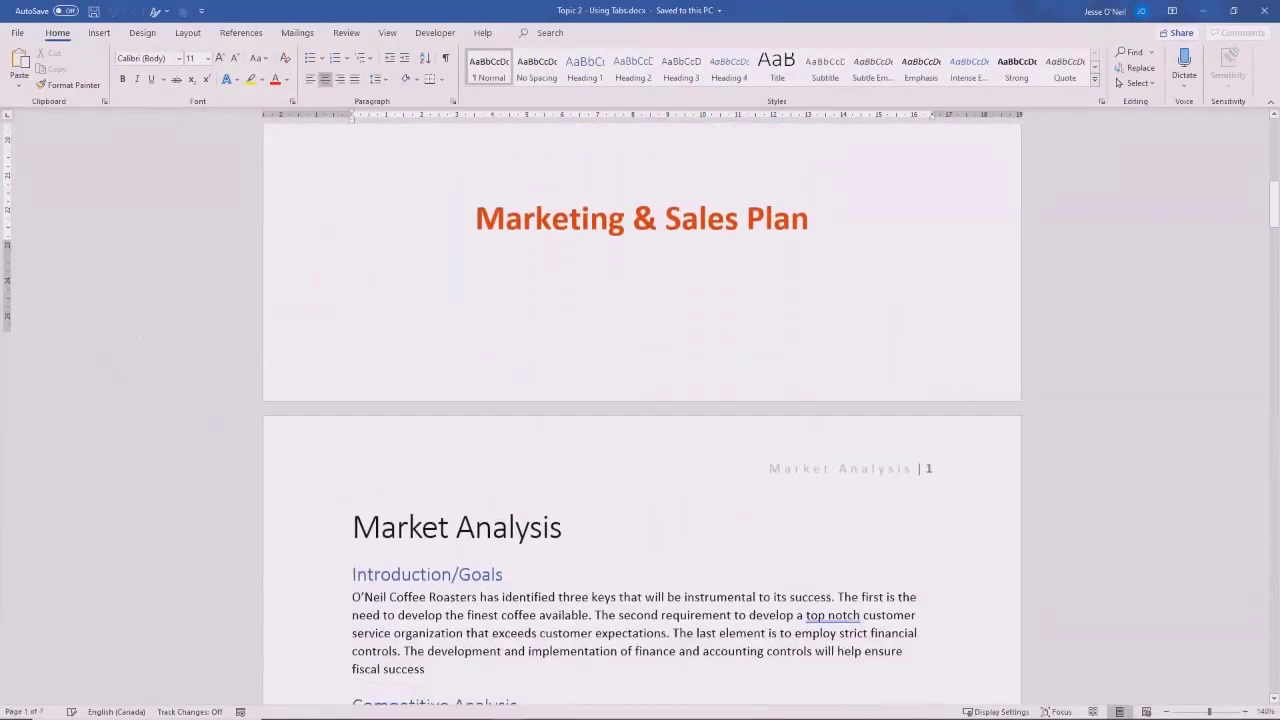
scroll(642, 418, "down", 15)
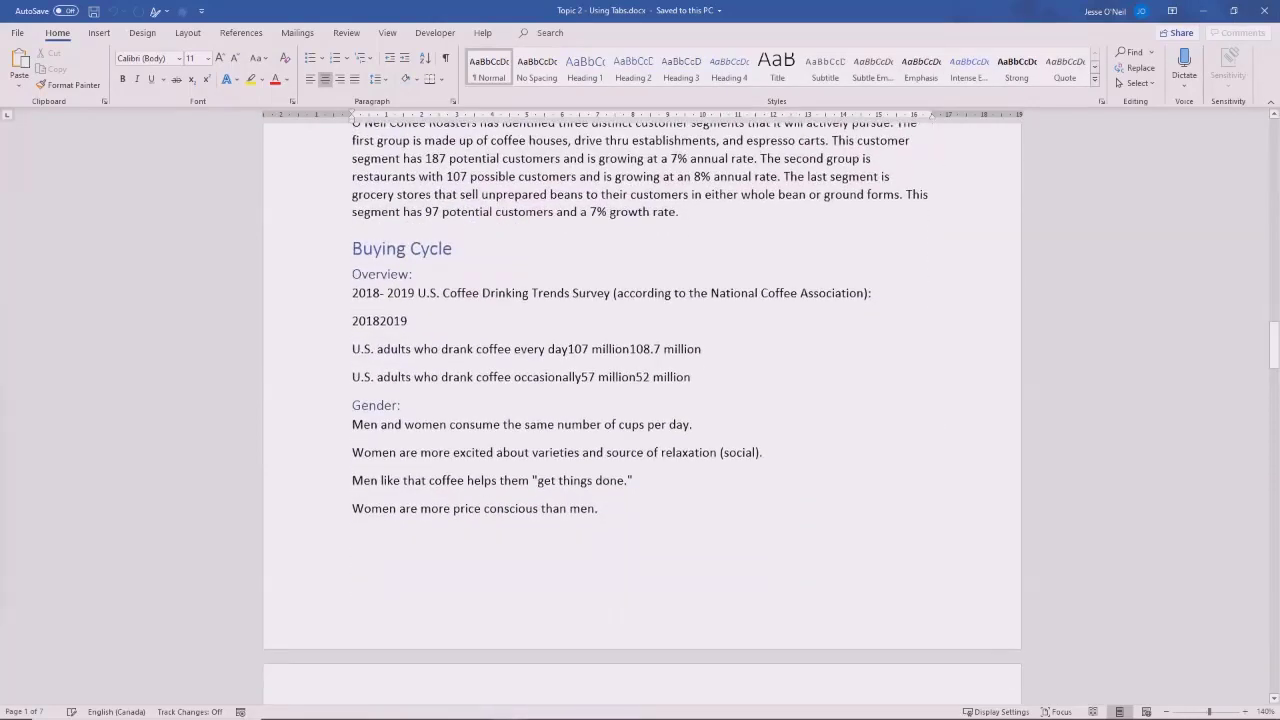
left_click(441, 349)
left_click(338, 321)
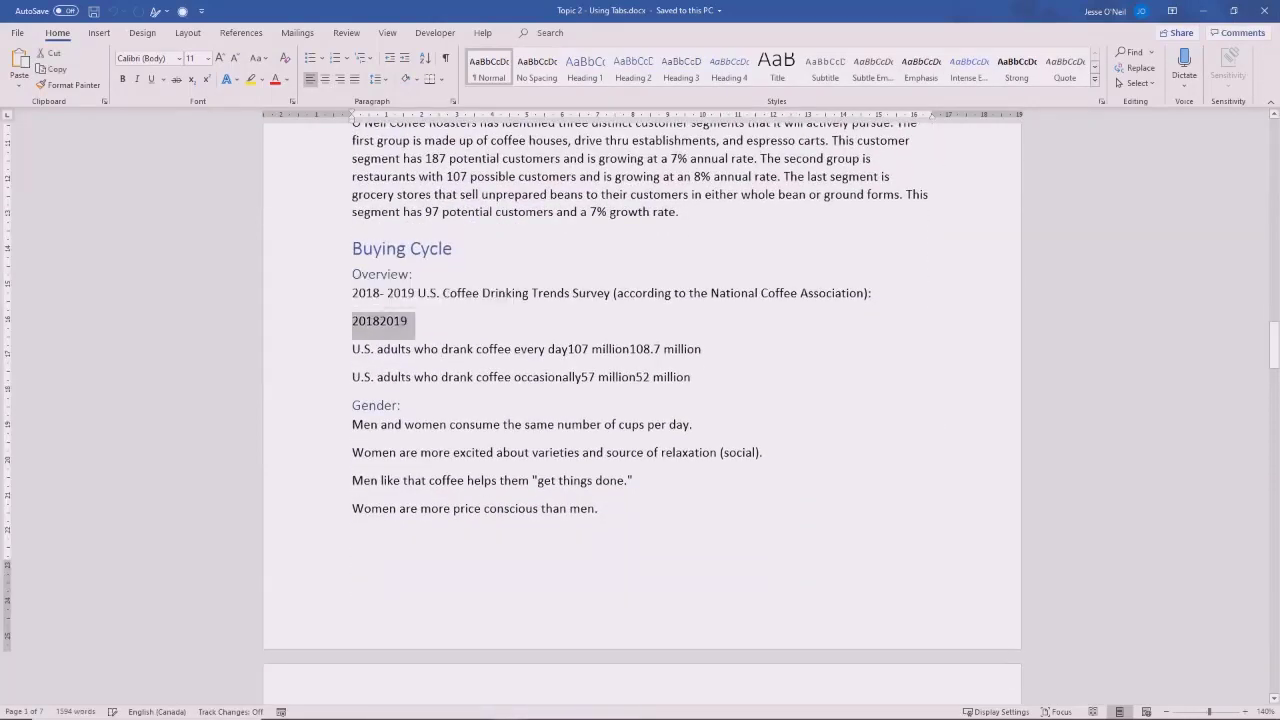
left_click(352, 321)
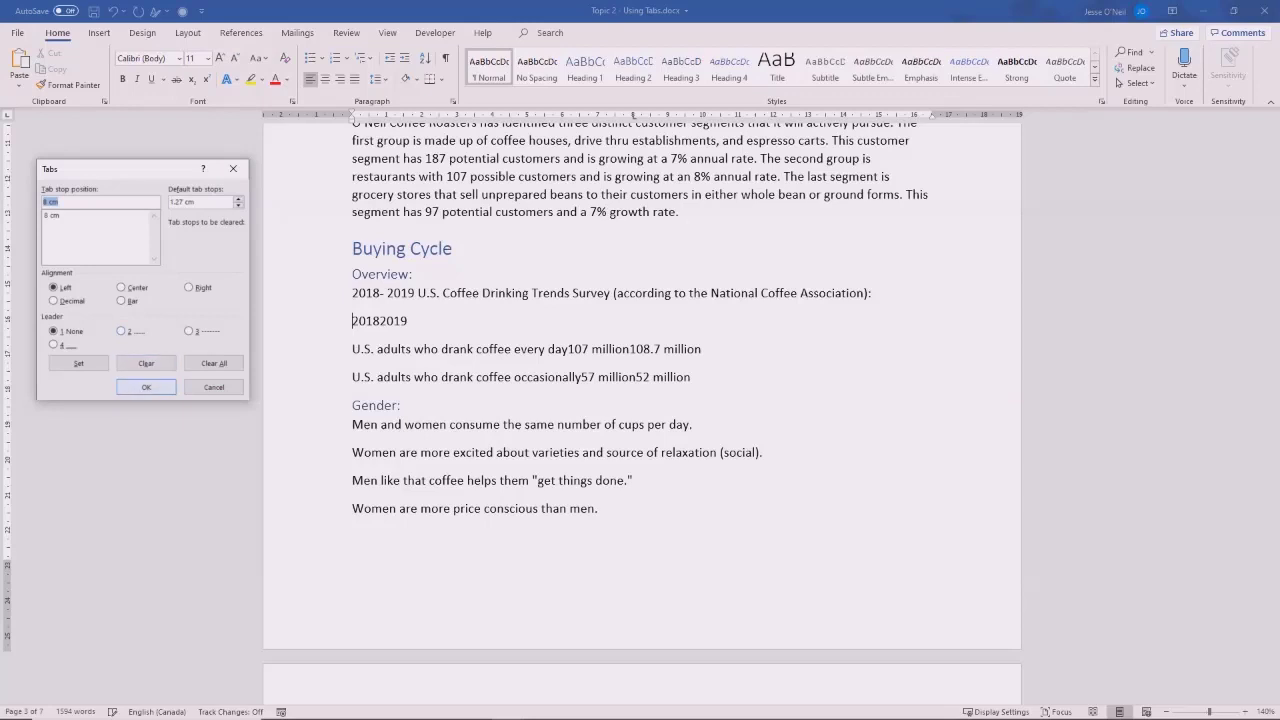
key("Return")
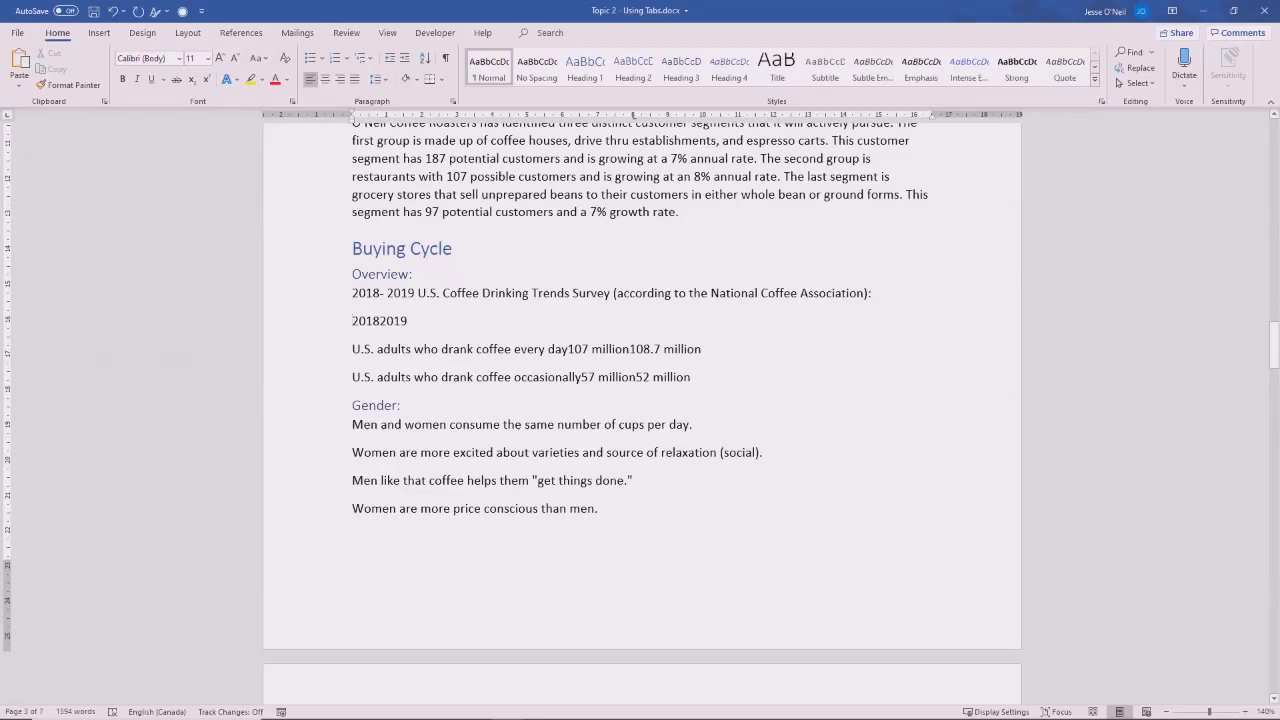
key("Tab")
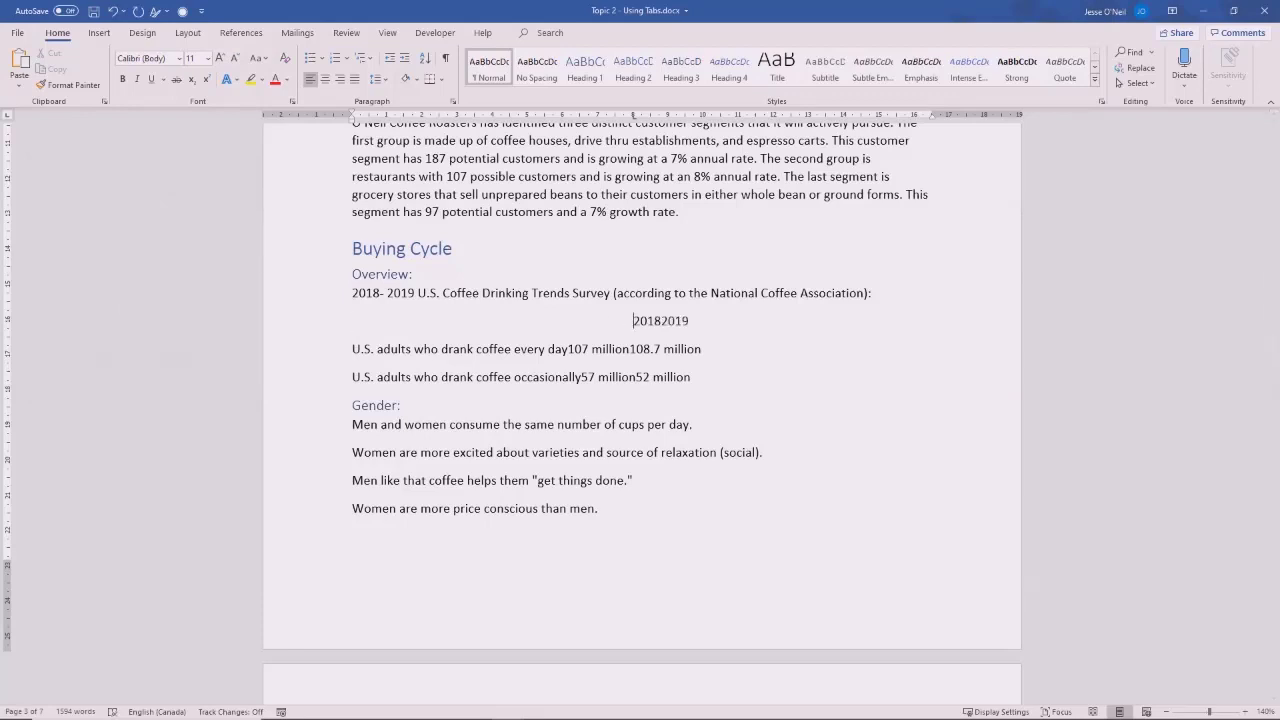
- Align 2019 to an 11 cm left tab stop beside 2018 in the coffee survey's year line
double_click(633, 115)
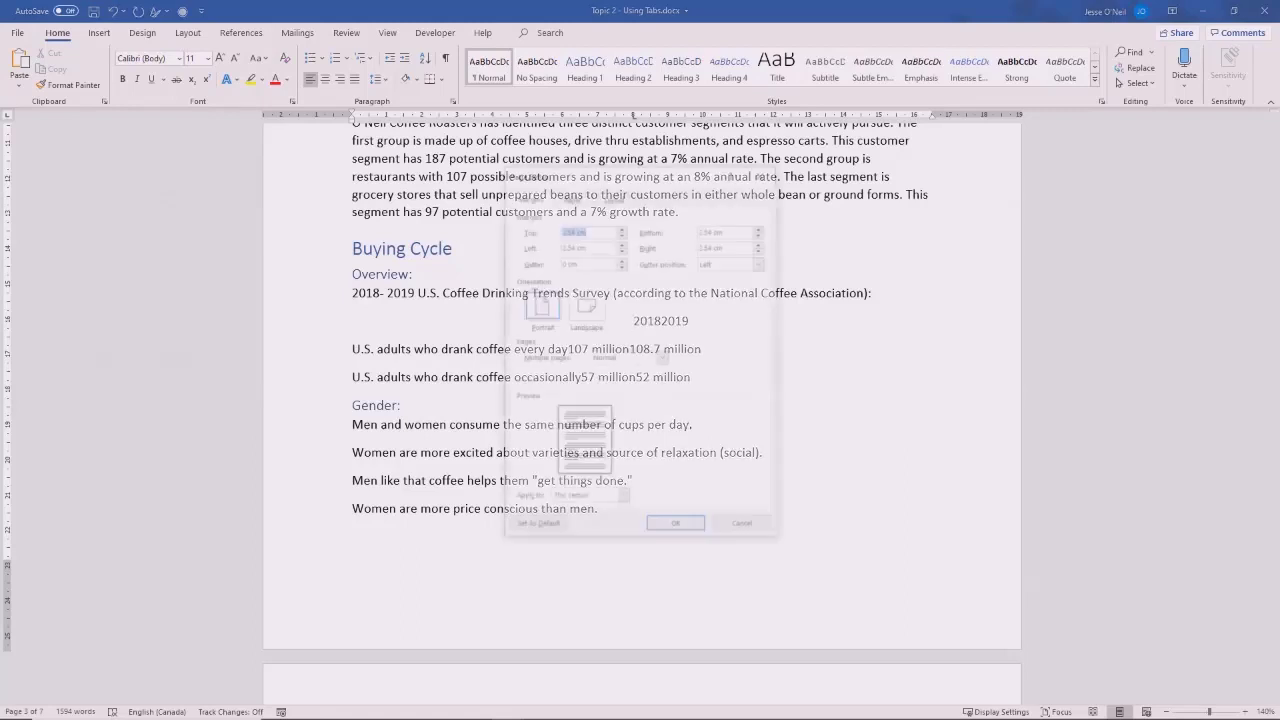
left_click(762, 171)
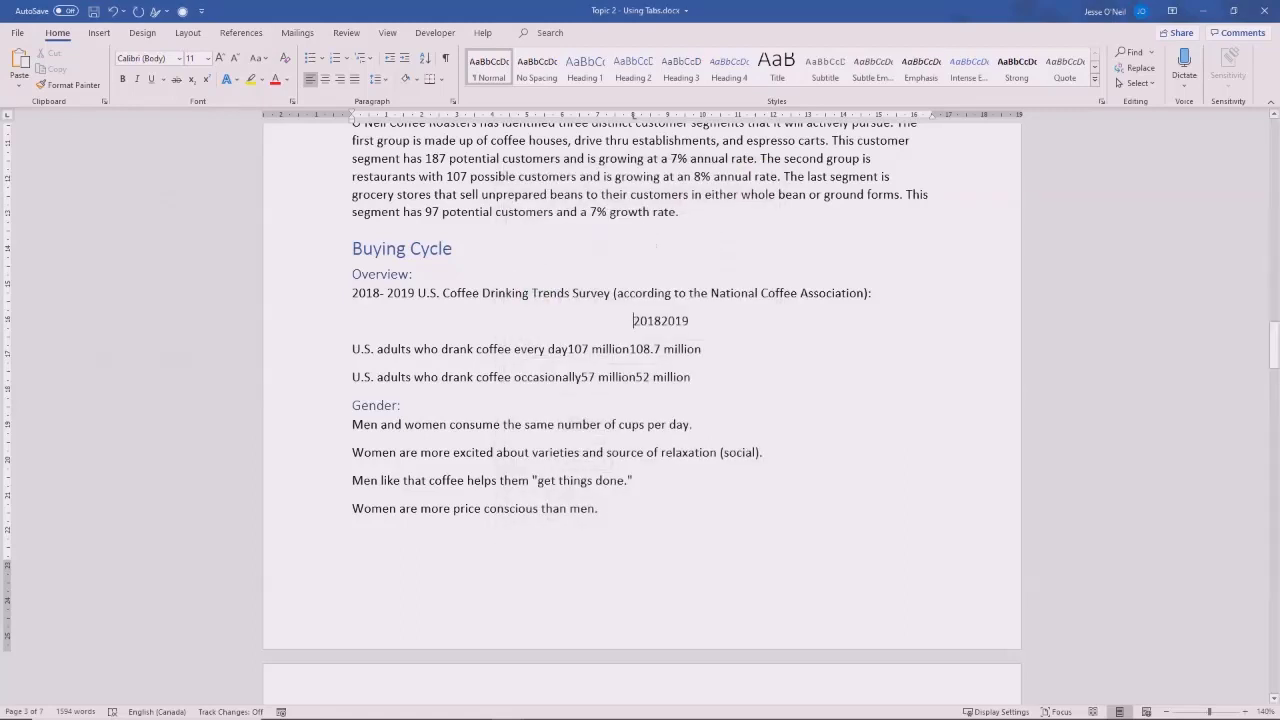
double_click(633, 117)
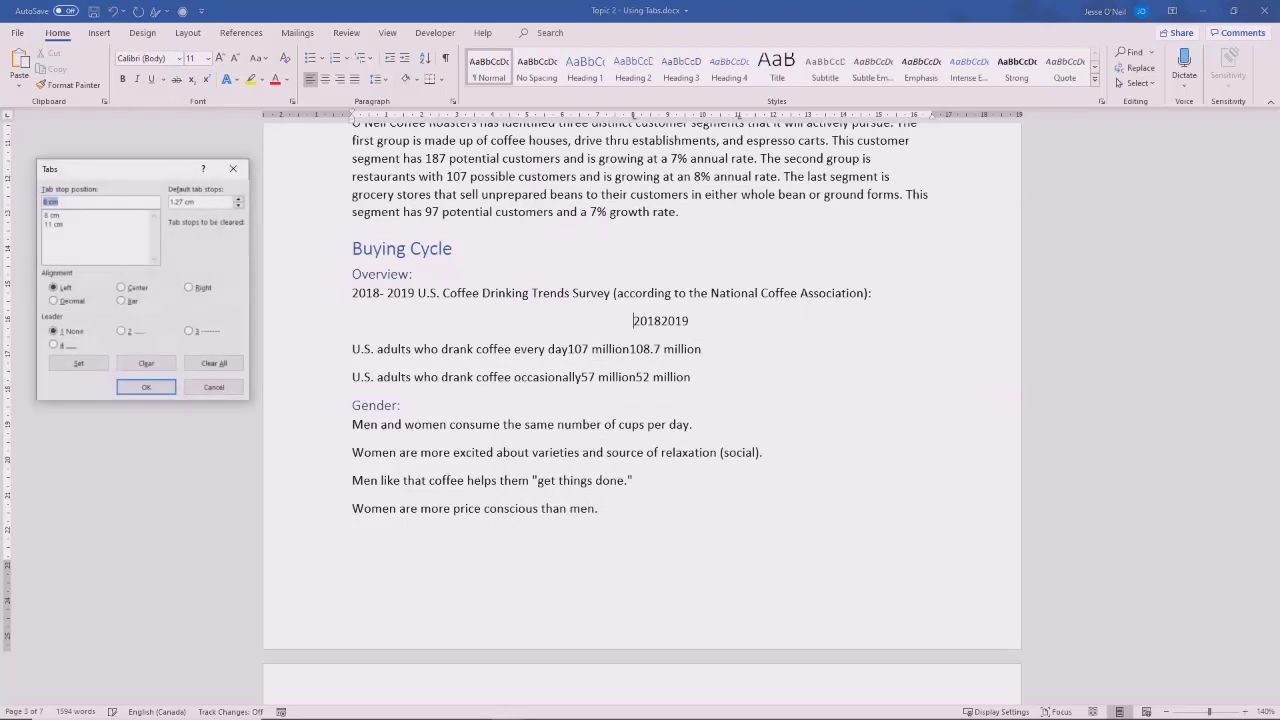
left_click(233, 168)
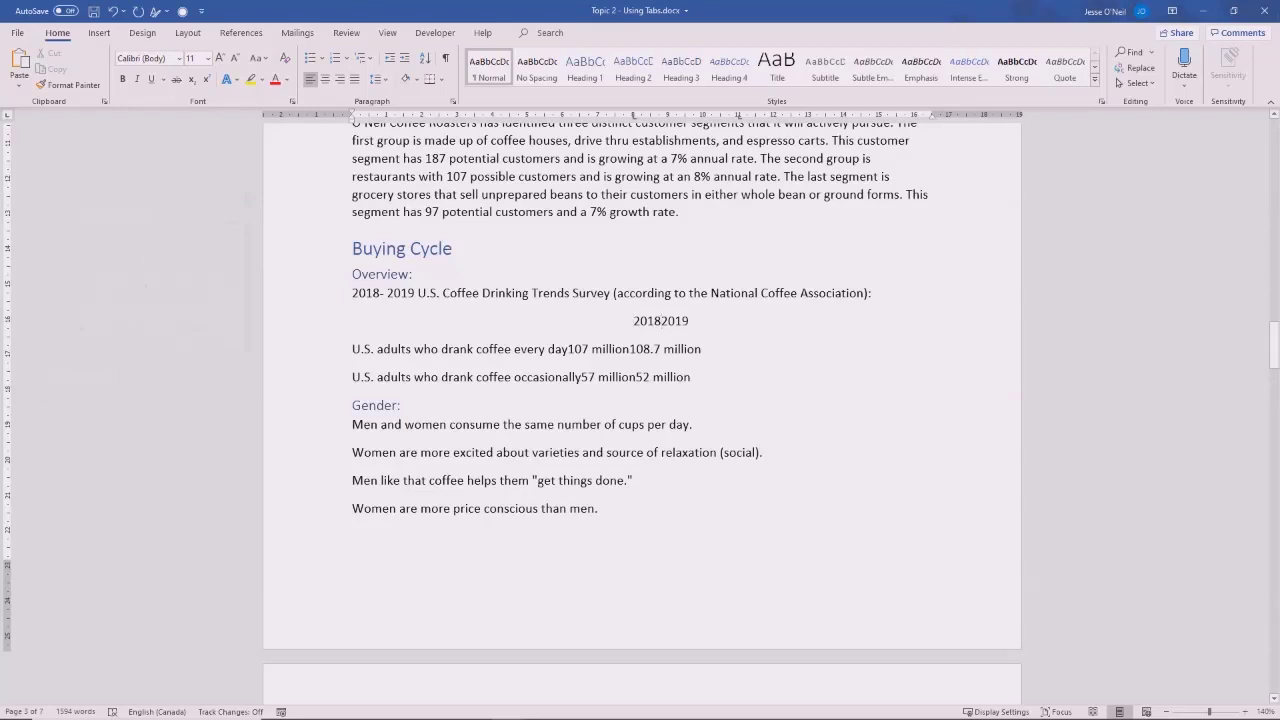
key("Tab")
- Set 8 cm and 11 cm left tab stops for the two U.S. adults lines and align their figures under 2018 and 2019
left_click_drag(697, 377, 352, 349)
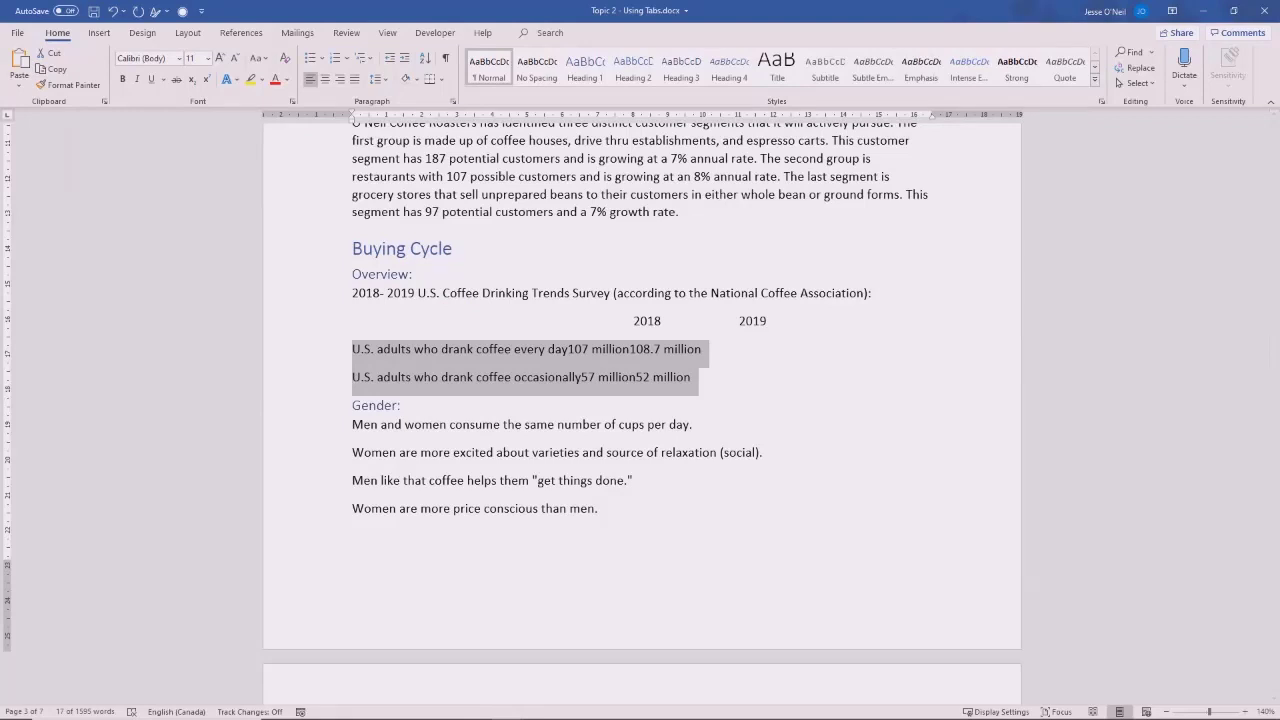
double_click(647, 114)
left_click(762, 171)
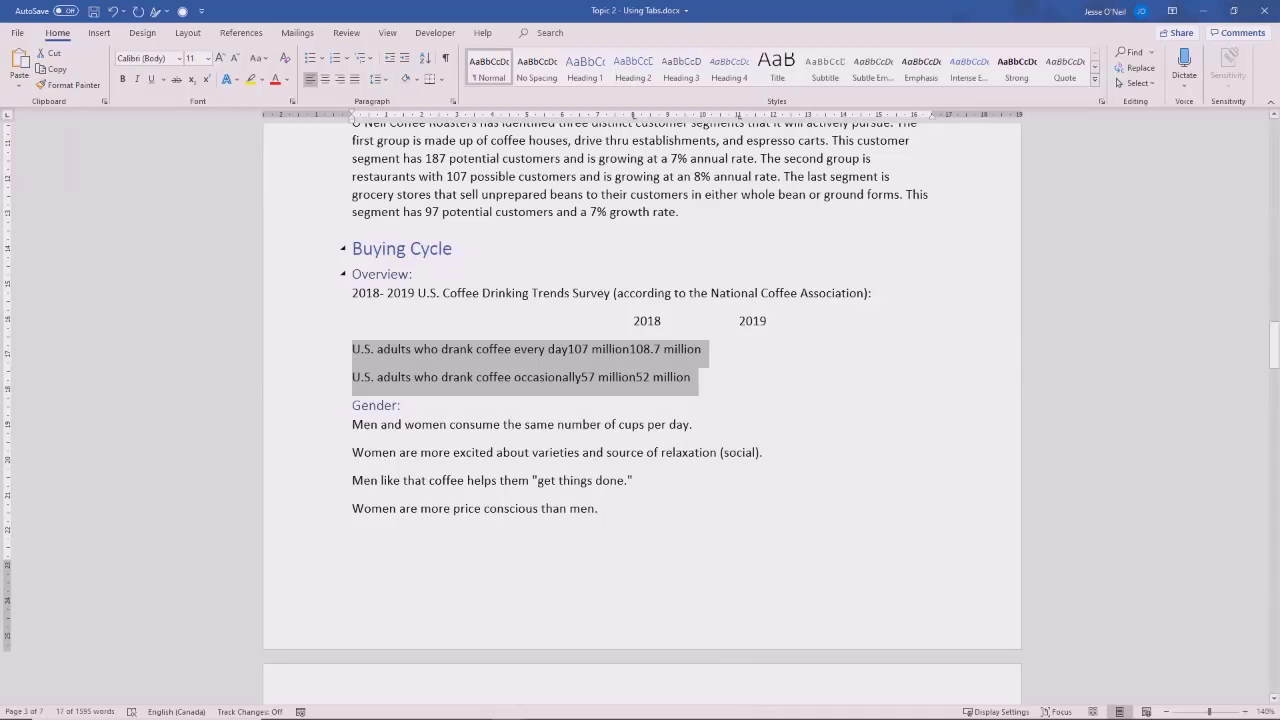
left_click(568, 349)
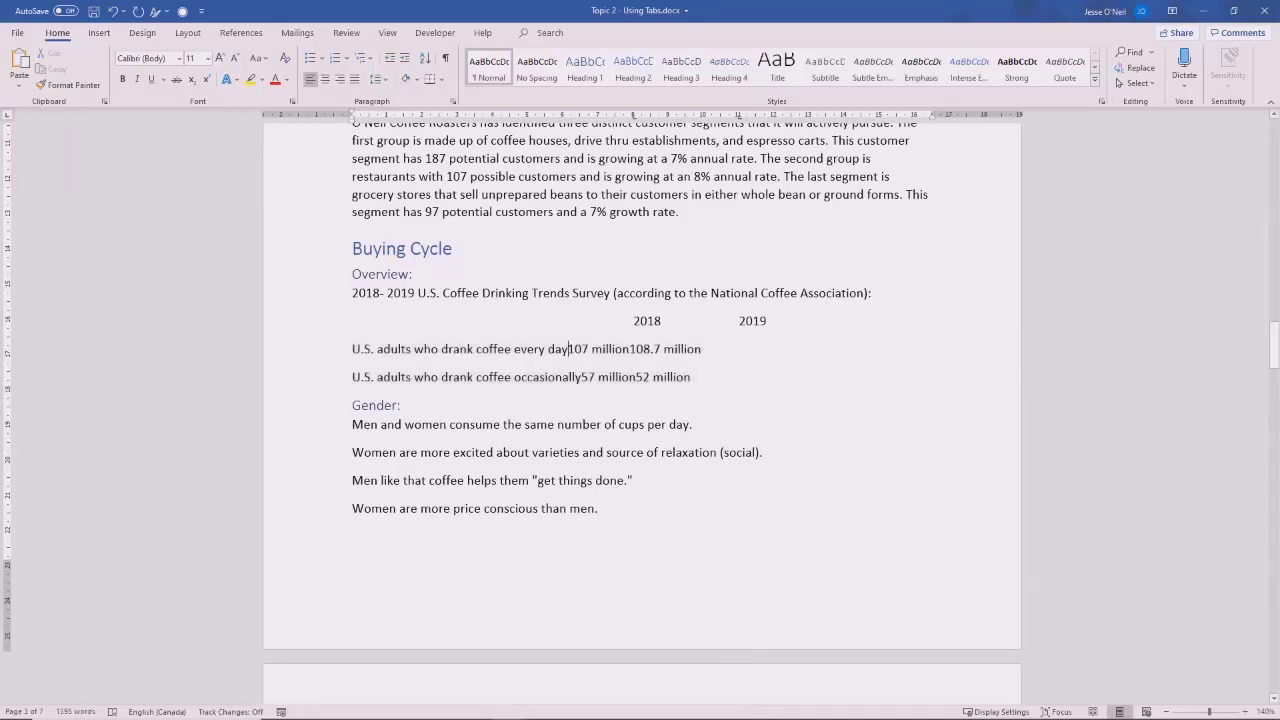
key("Tab")
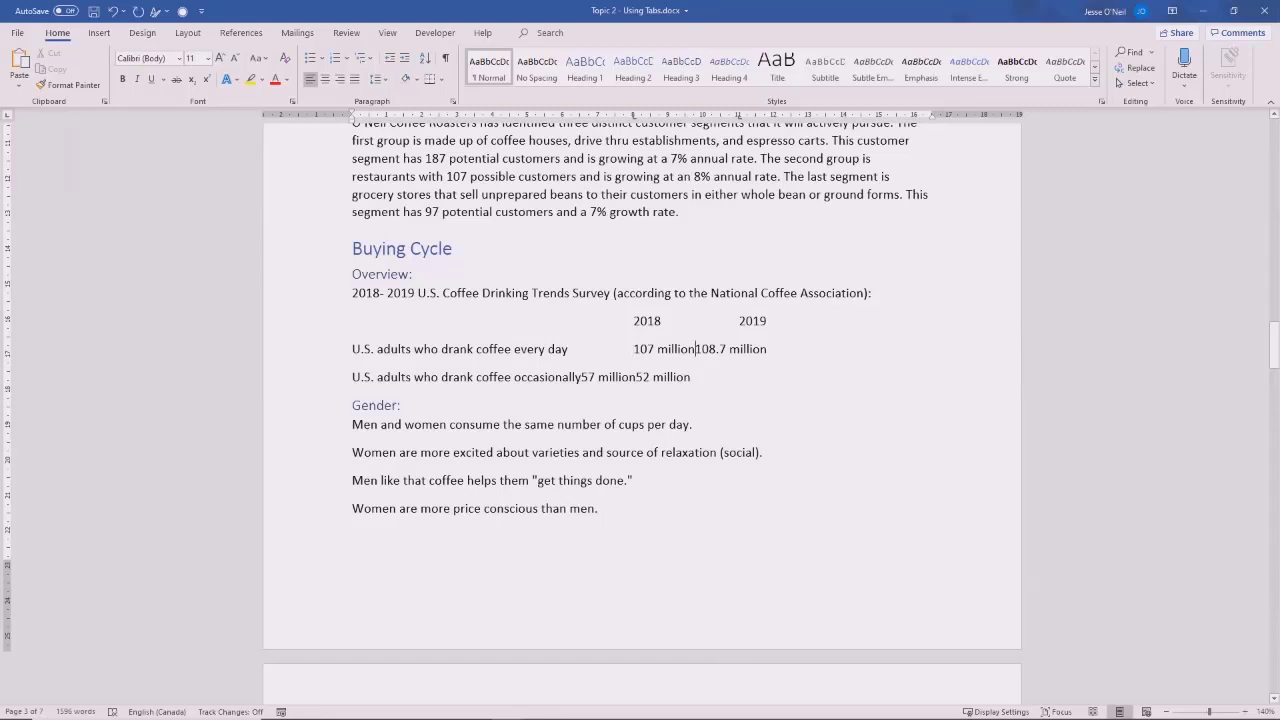
key("Tab")
key("Tab")
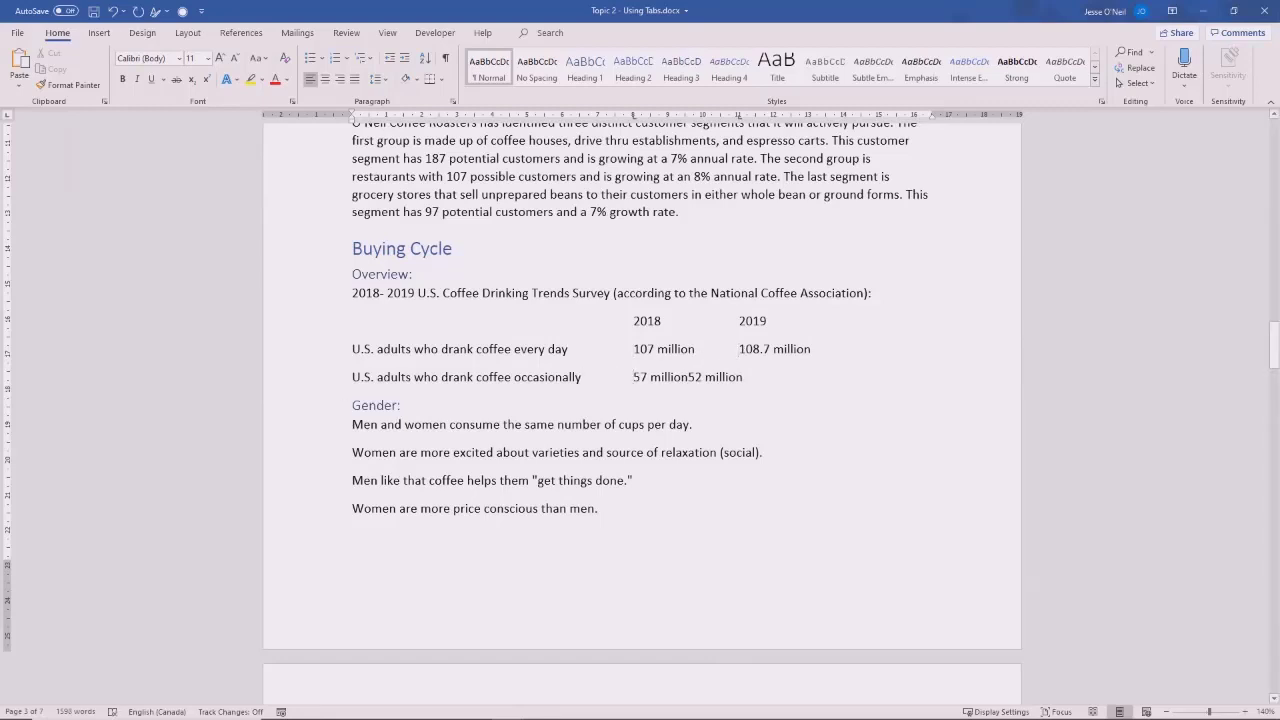
key("Tab")
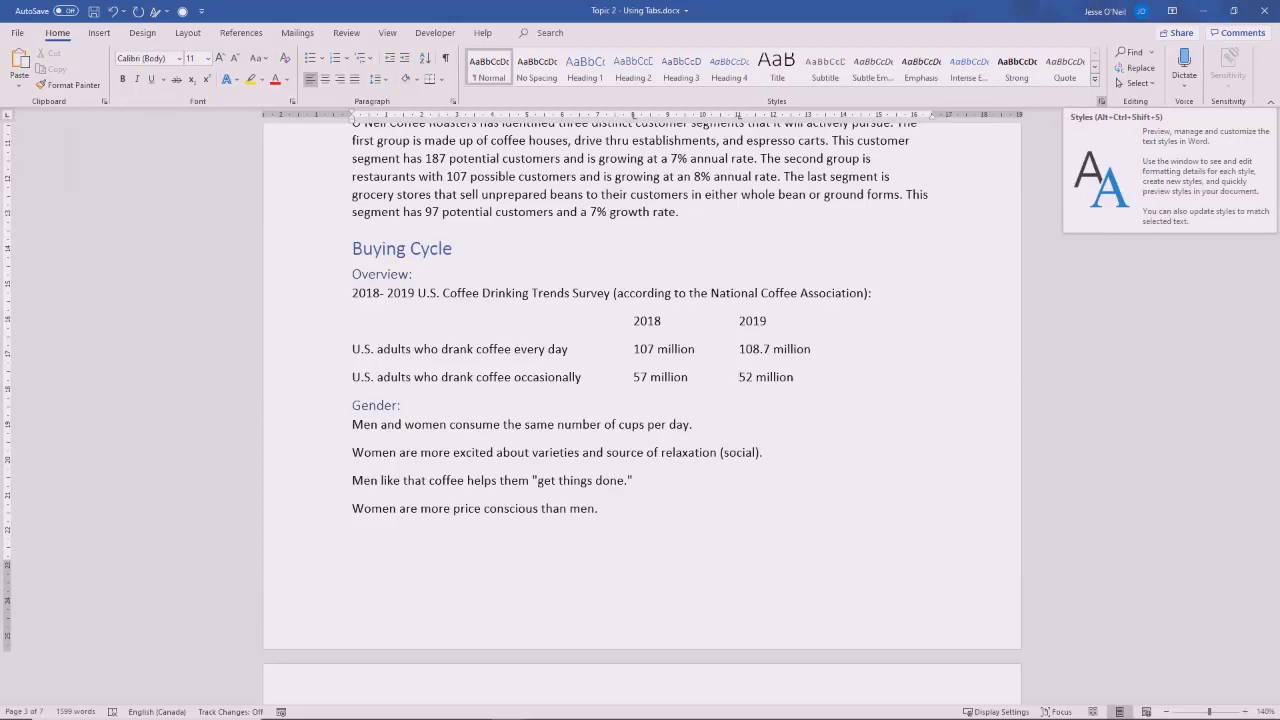
- Show the Styles pane and the expanded style gallery, and check the styles of the Buying Cycle heading and the survey sentence
left_click(1101, 101)
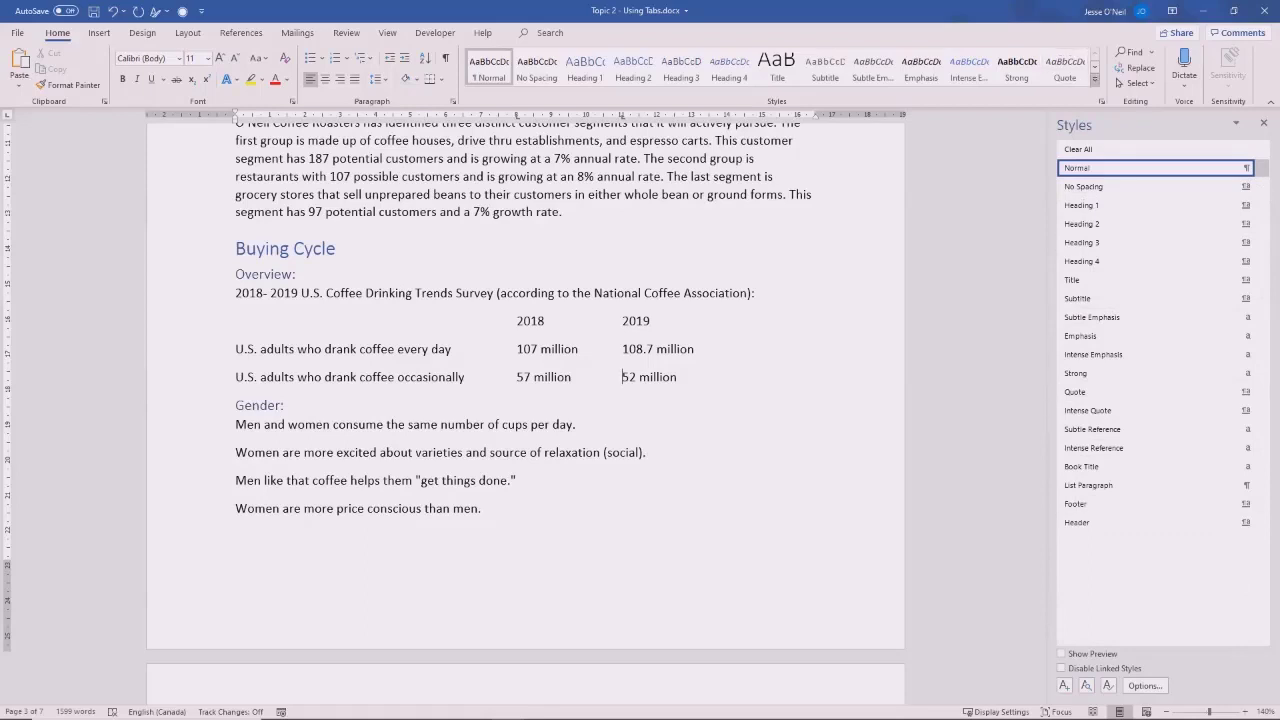
left_click(1095, 80)
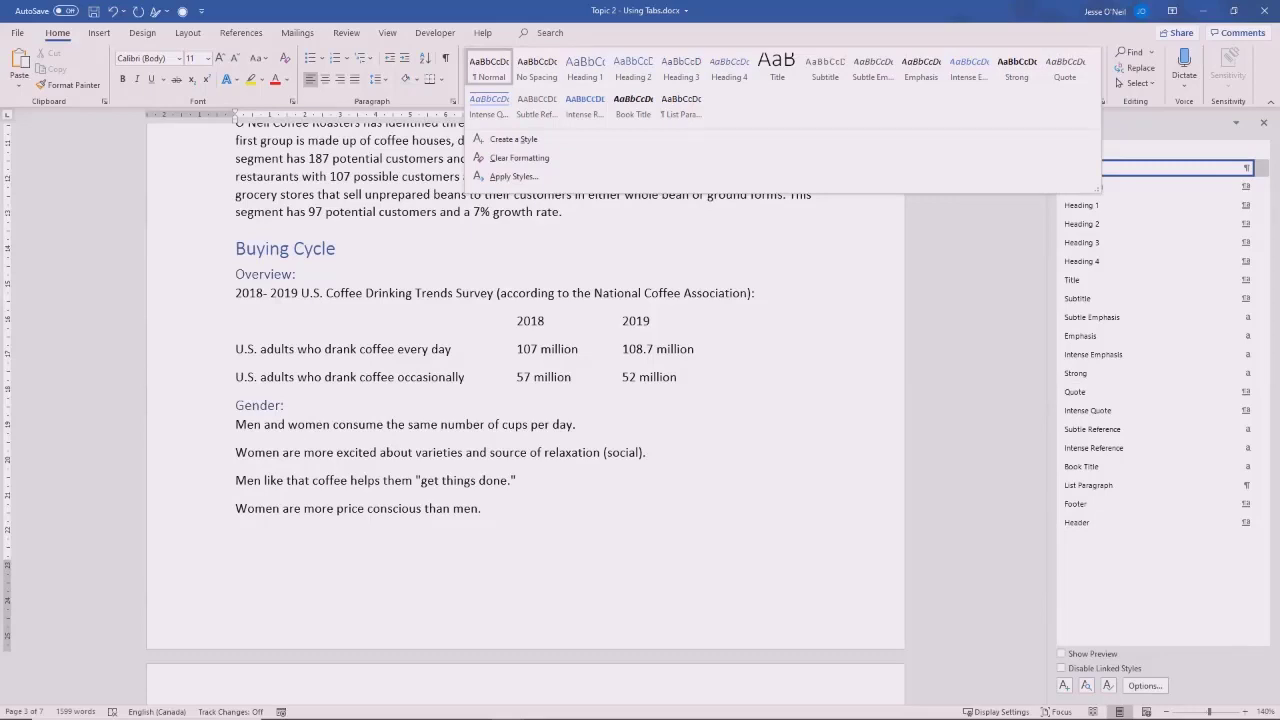
key("Escape")
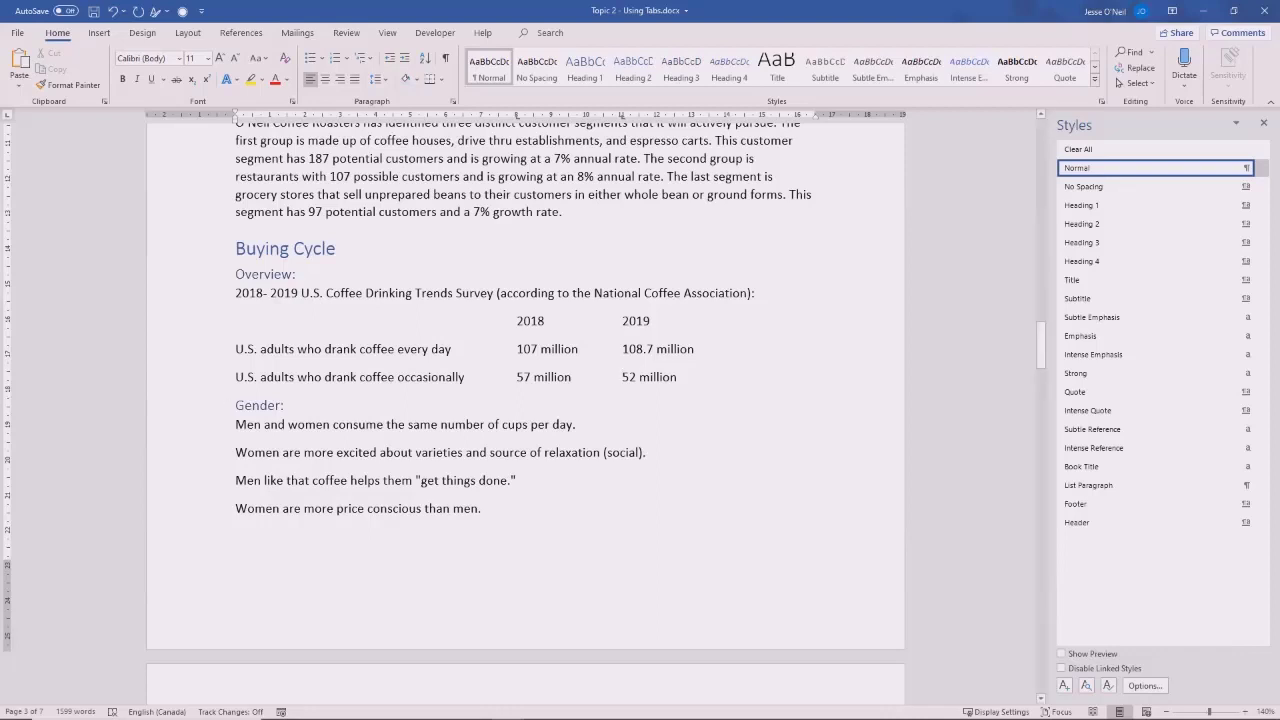
left_click(282, 248)
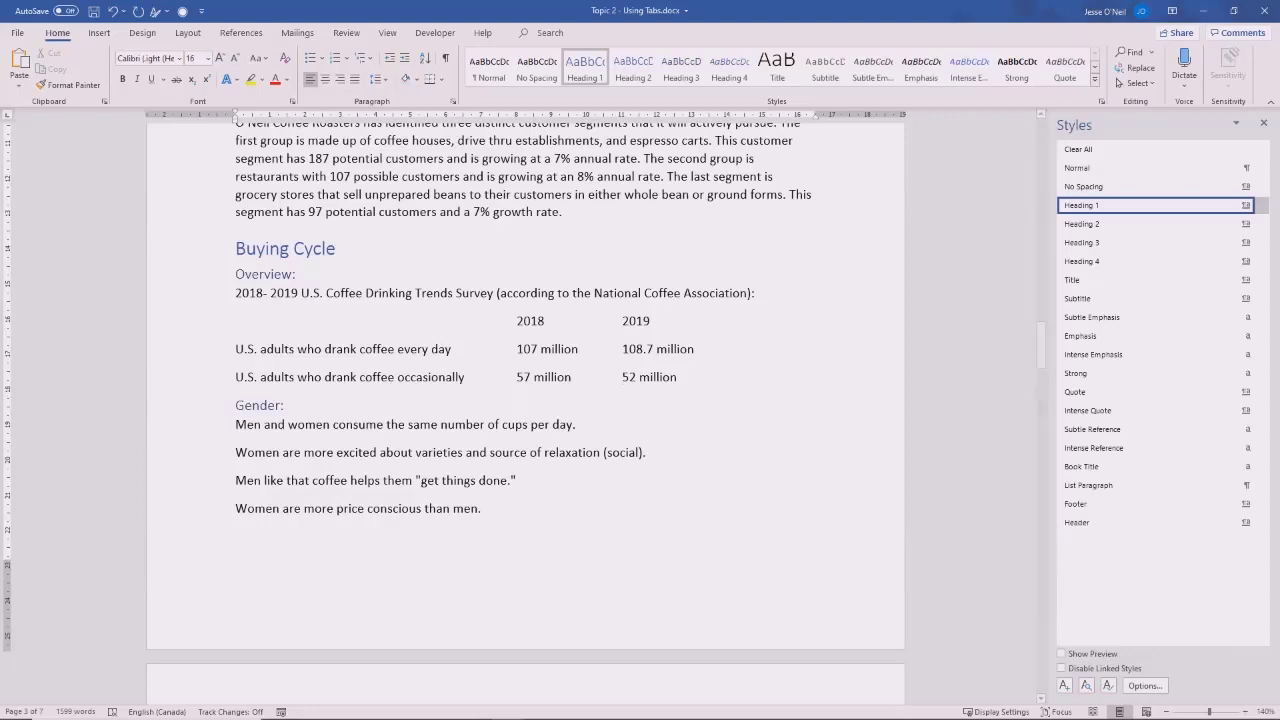
mouse_move(1150, 206)
left_click(418, 293)
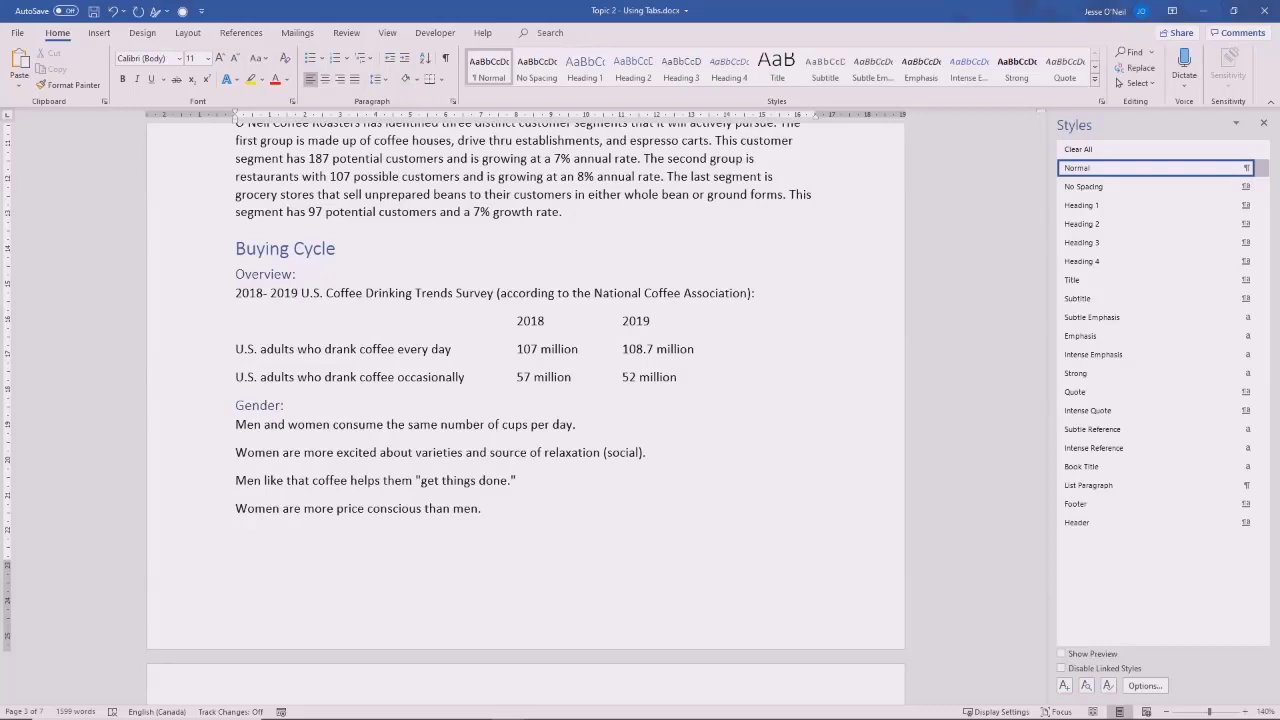
- Select text word by word from "at an 8% annual rate" and extend the selection one line down to "in either whole"
left_click_drag(400, 176, 420, 176)
left_click(400, 176)
key("ctrl+Right")
key("ctrl+shift+Right")
key("ctrl+shift+Right")
key("ctrl+shift+Right")
key("ctrl+shift+Right")
key("ctrl+shift+Right")
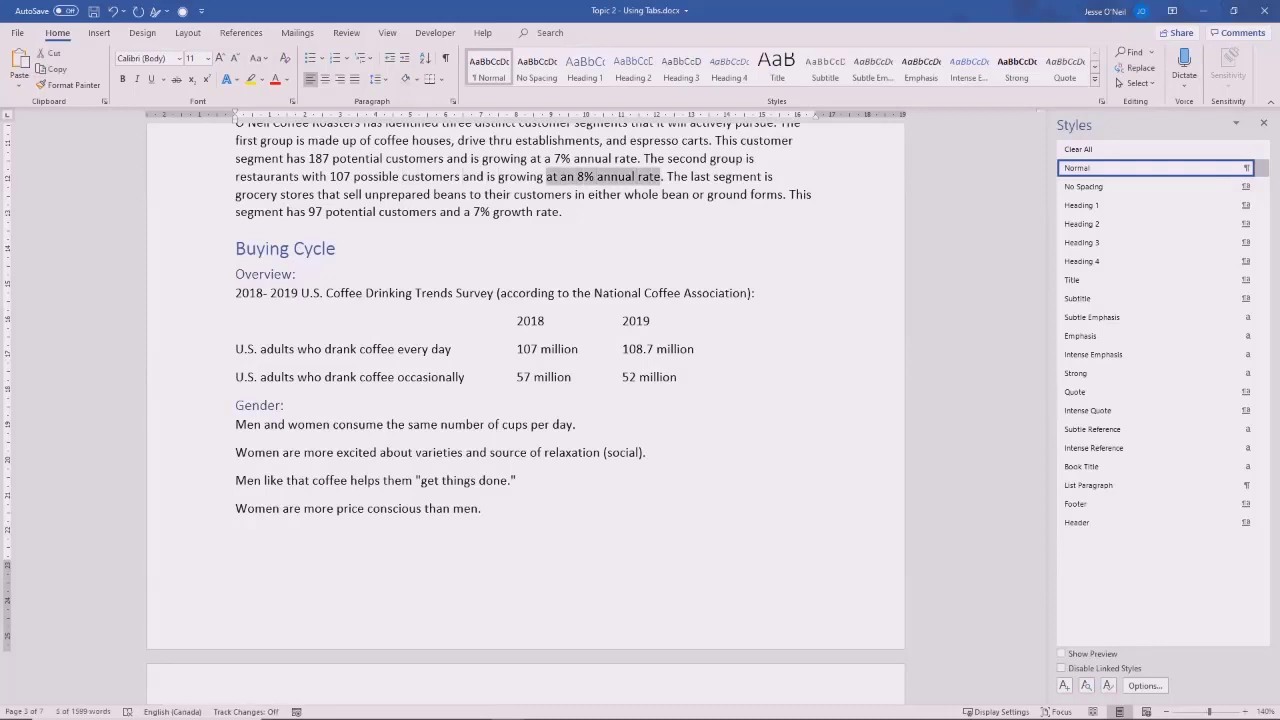
key("shift+Down")
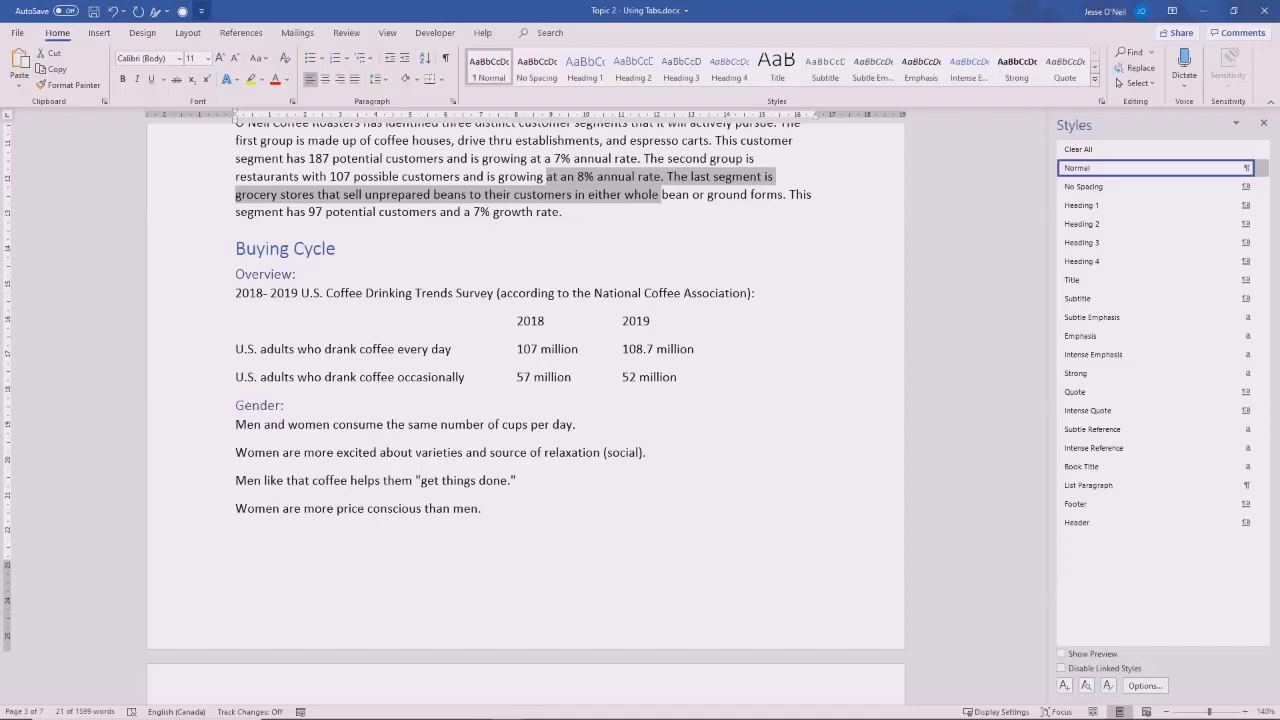
- Open the Quick Access Toolbar customization options and examine the All Commands list, then return to Popular Commands
left_click(201, 11)
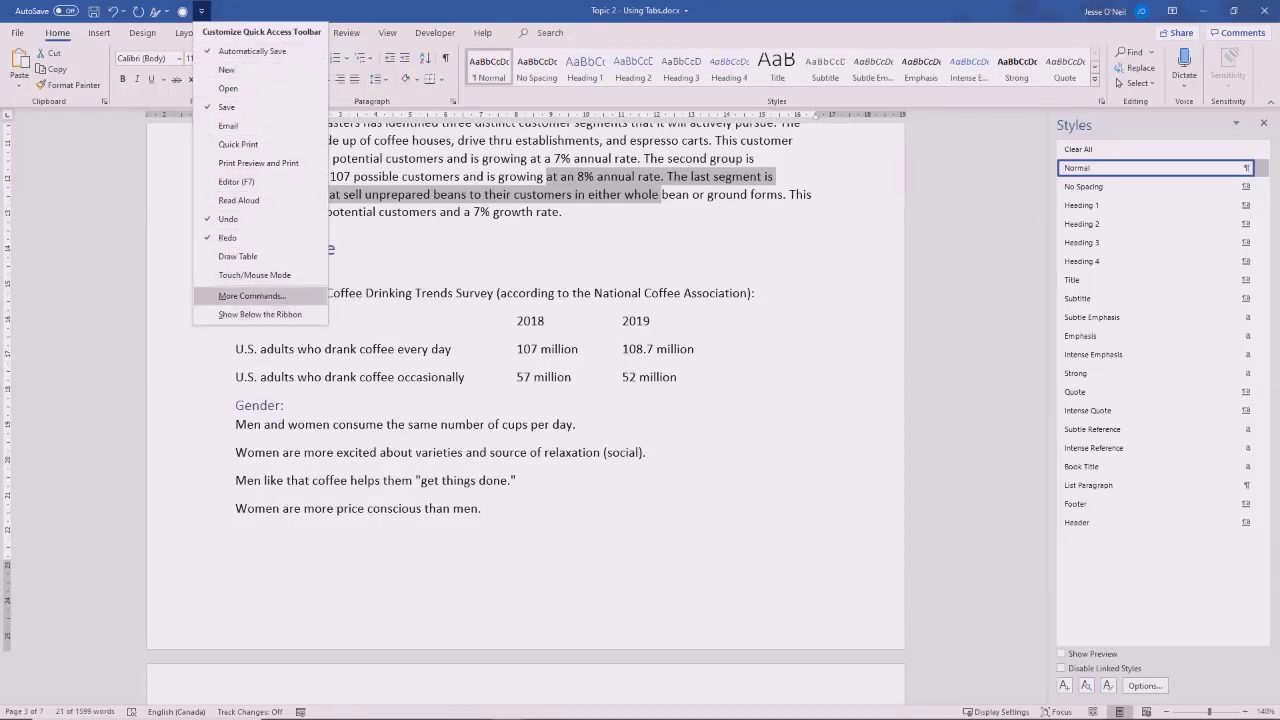
left_click(252, 296)
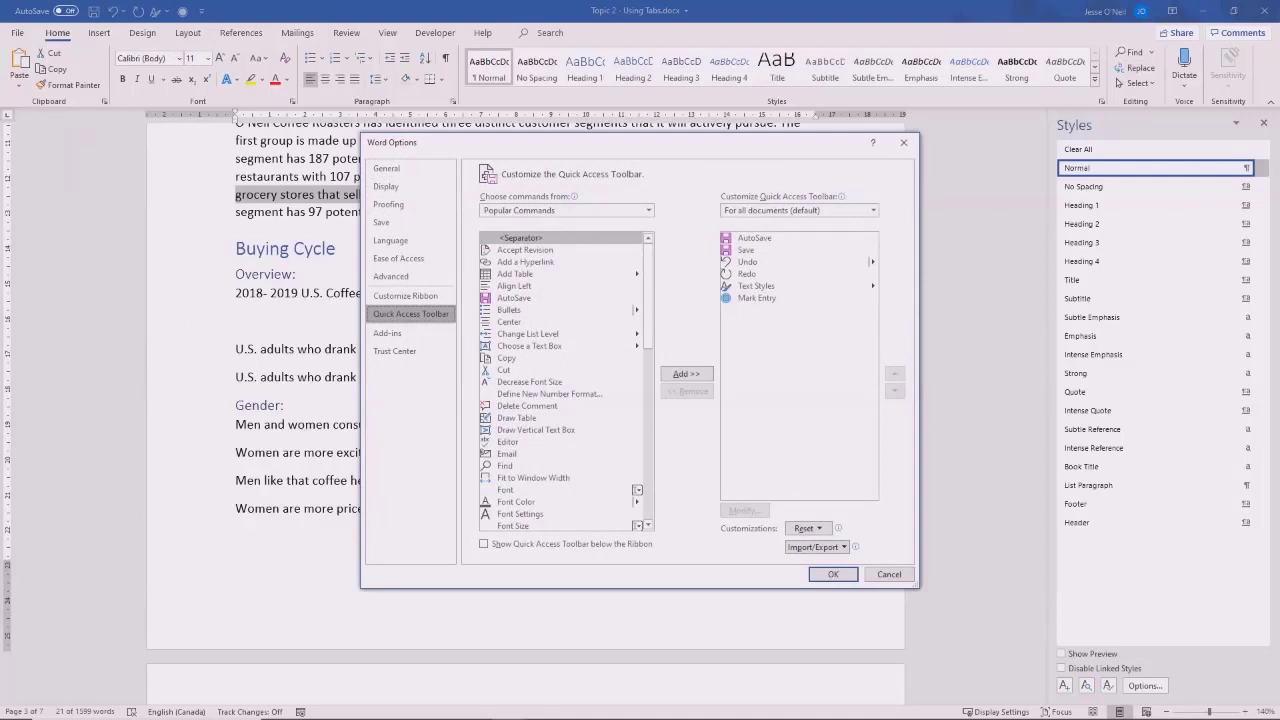
left_click(648, 210)
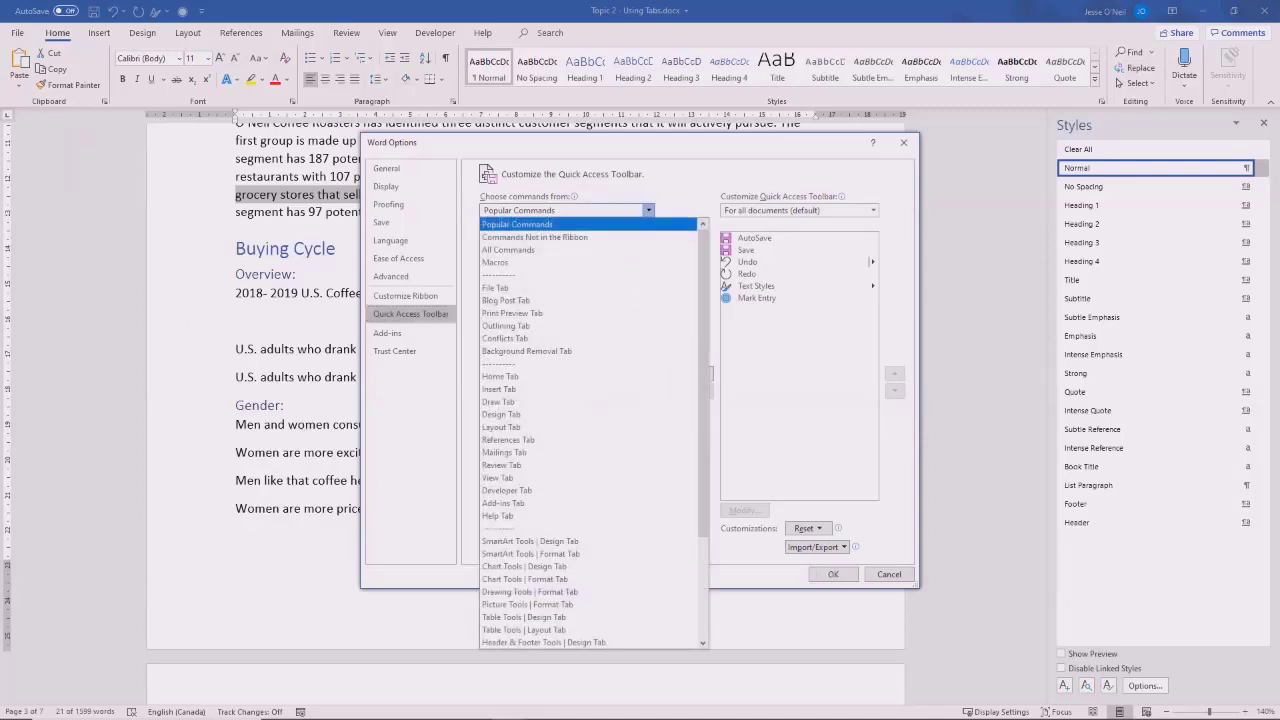
left_click(530, 250)
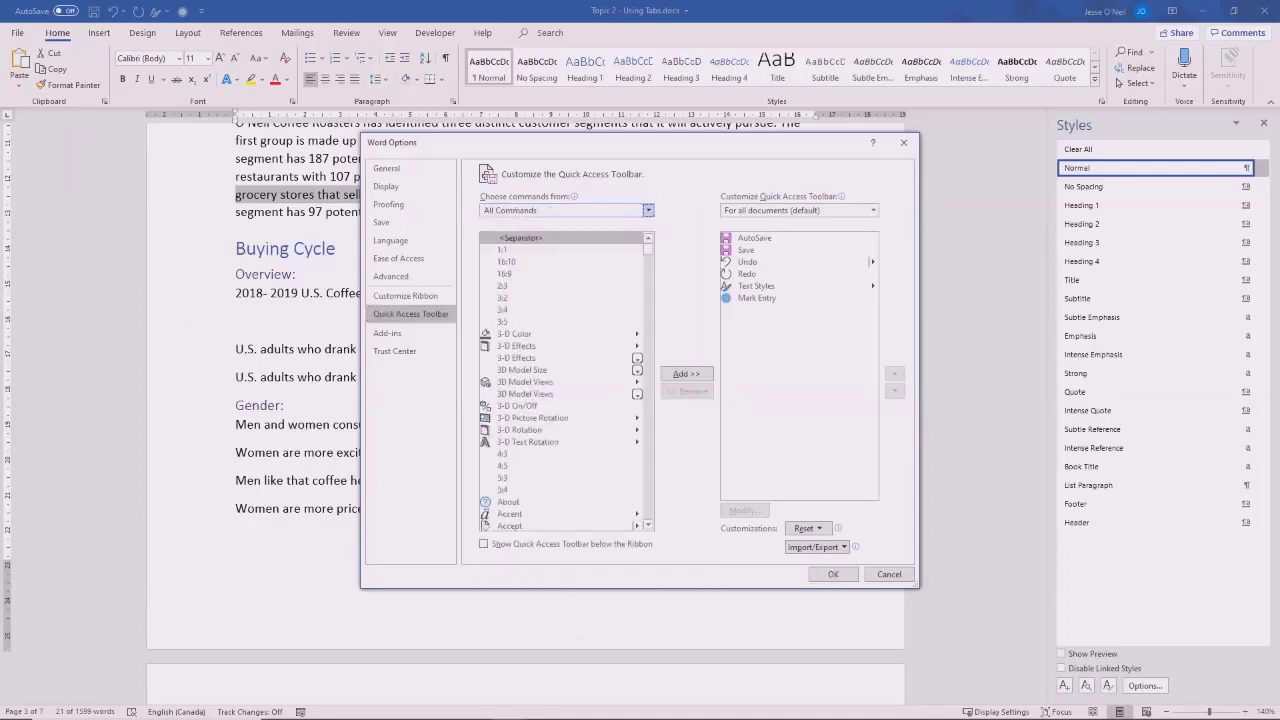
left_click(648, 210)
left_click(648, 210)
mouse_move(648, 249)
left_mouse_down()
mouse_move(648, 402)
mouse_move(648, 245)
left_mouse_up()
left_click(648, 210)
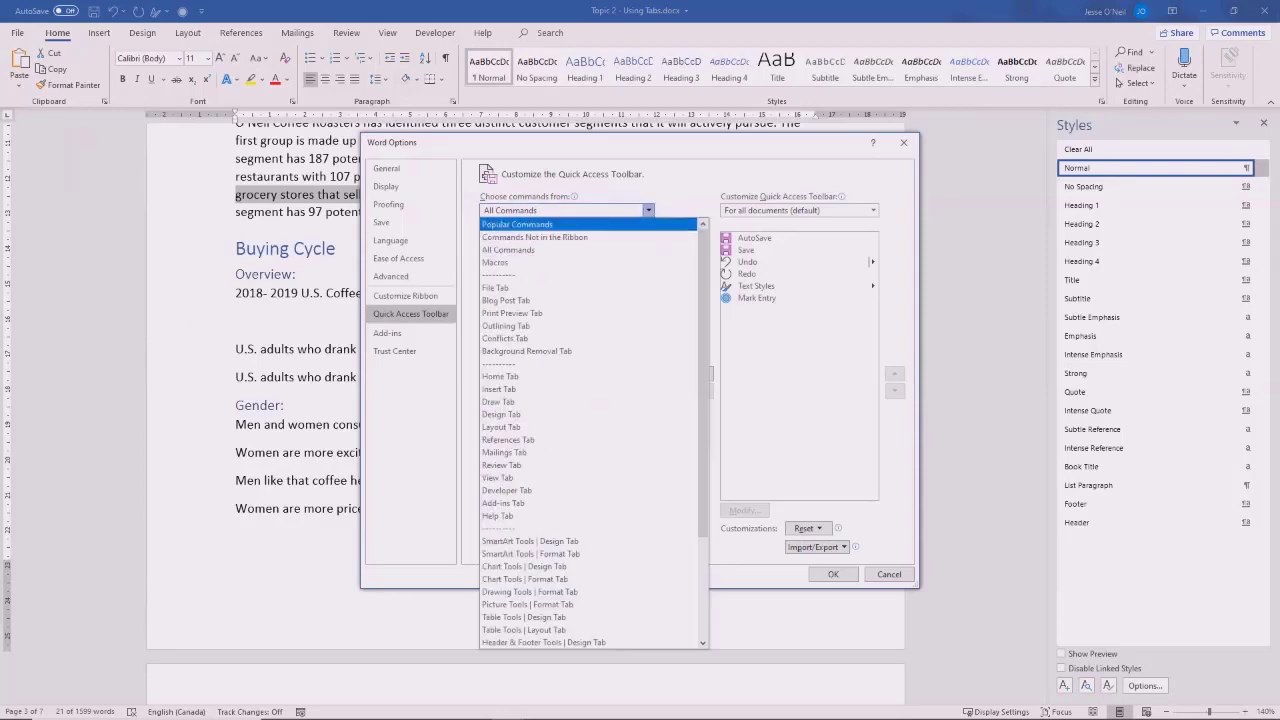
key("Return")
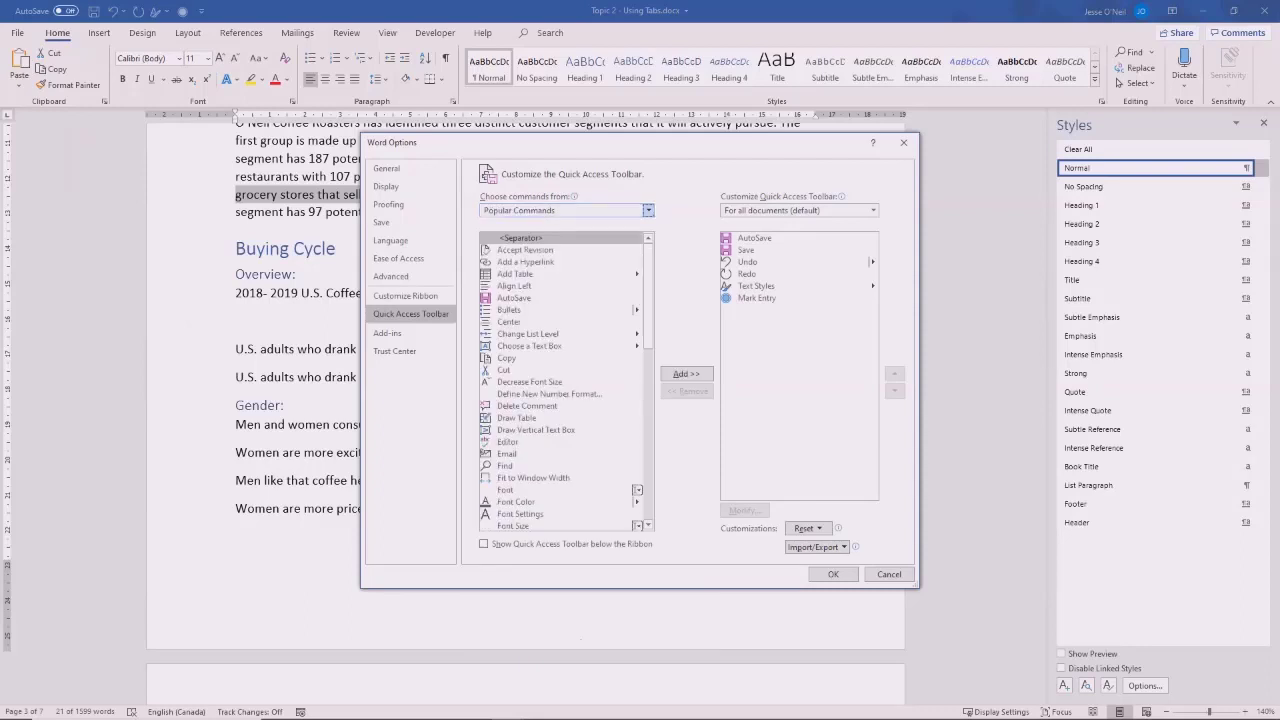
- Add the Bullets command from Popular Commands to the Quick Access Toolbar and apply the customization
left_click(560, 310)
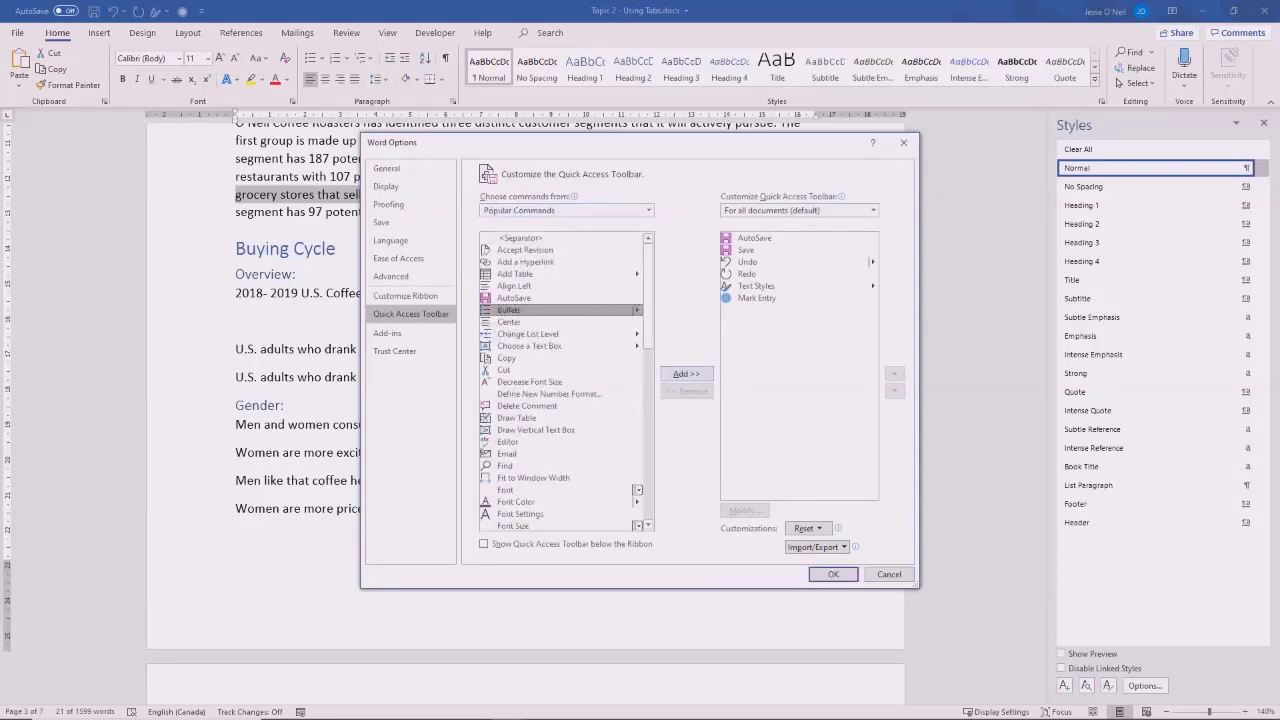
left_click(686, 373)
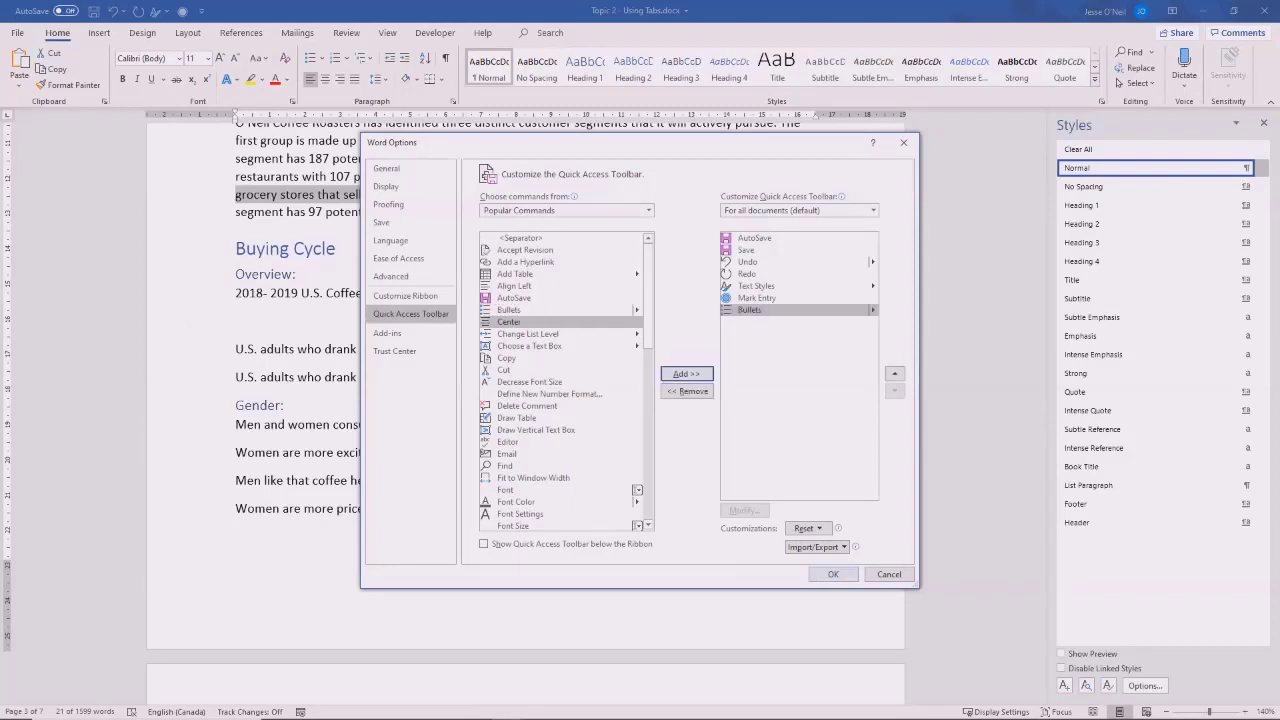
left_click(832, 574)
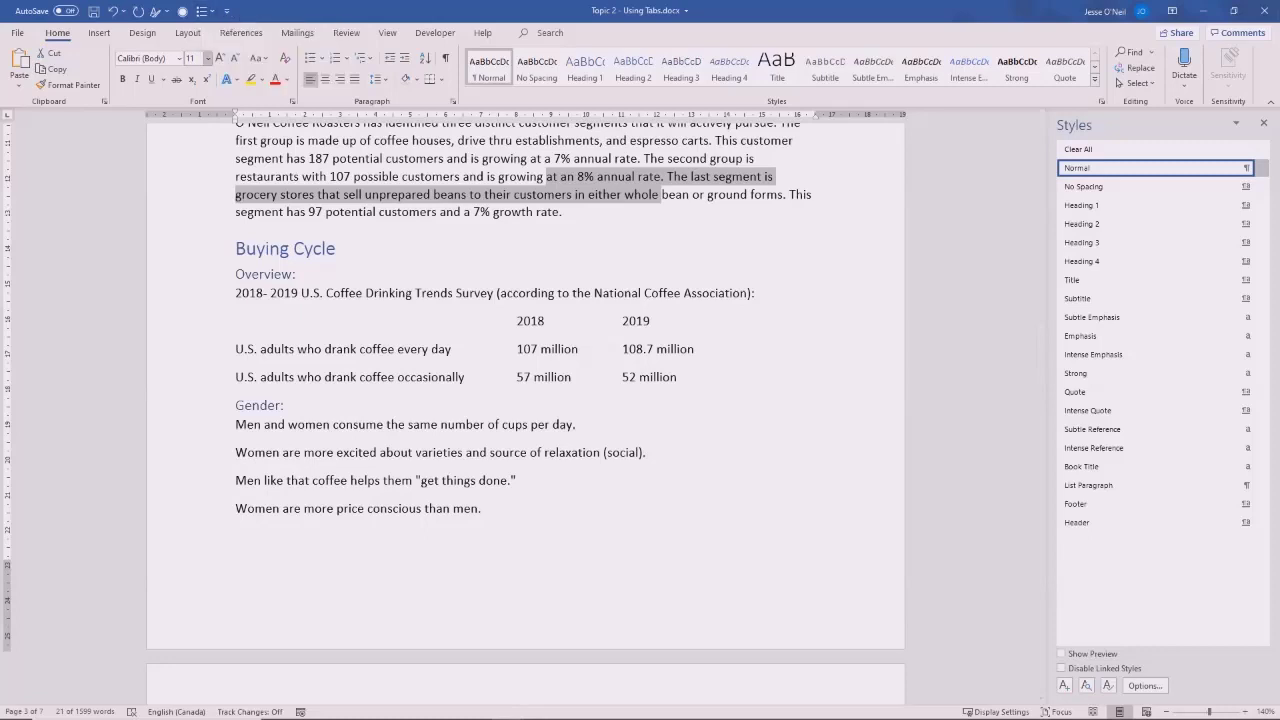
- Move the Quick Access Toolbar below the ribbon
left_click(227, 11)
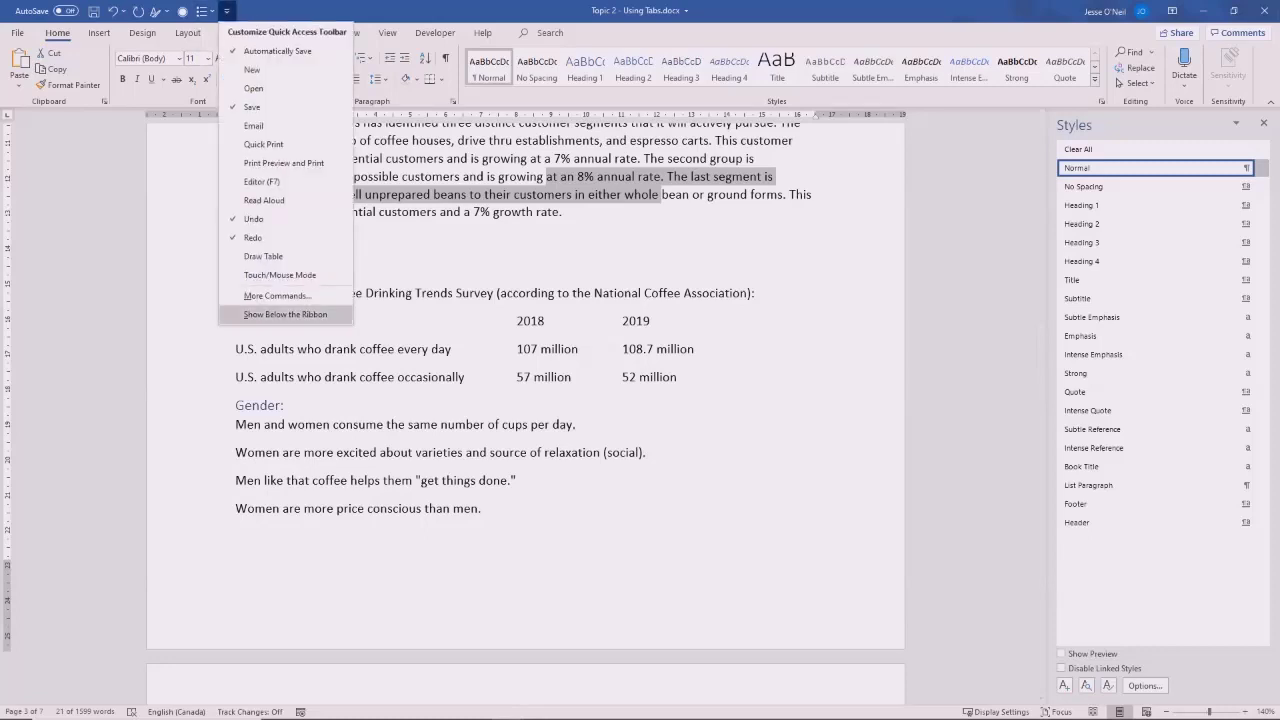
left_click(285, 314)
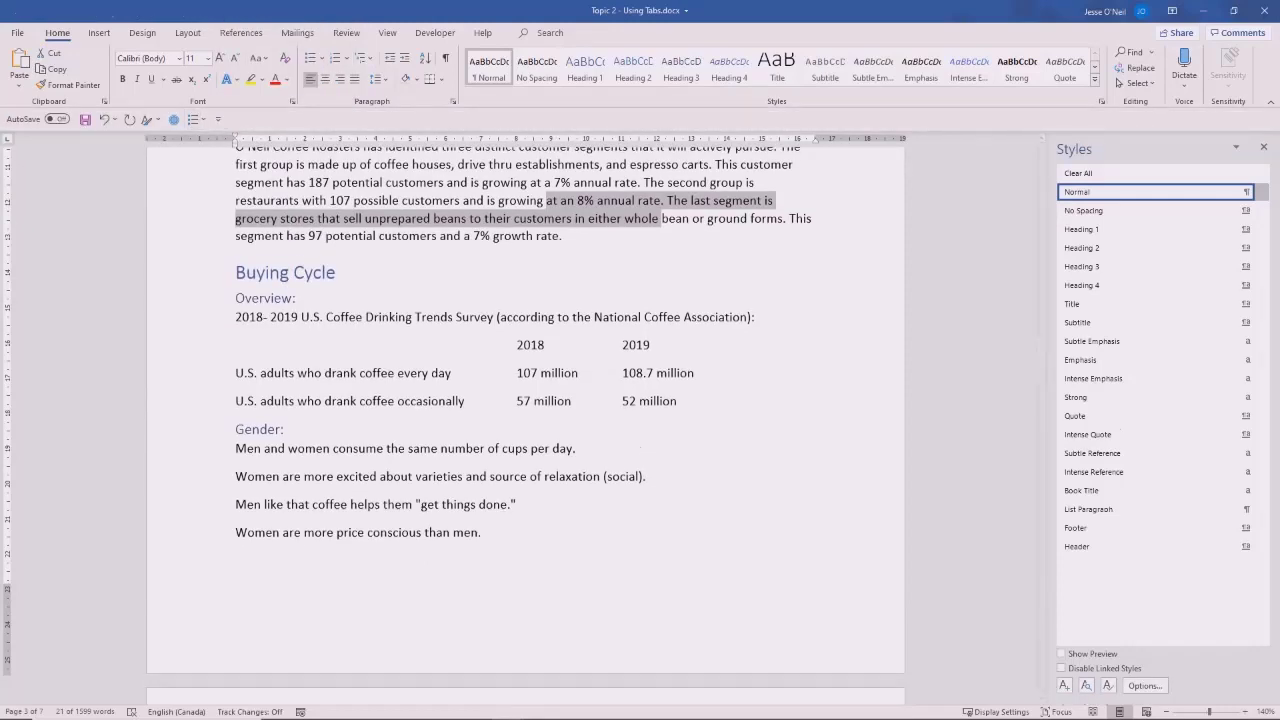
left_click(103, 119)
- Format the four lines under the Gender heading as a bulleted list with the Quick Access Toolbar's Bullets command
left_click(332, 182)
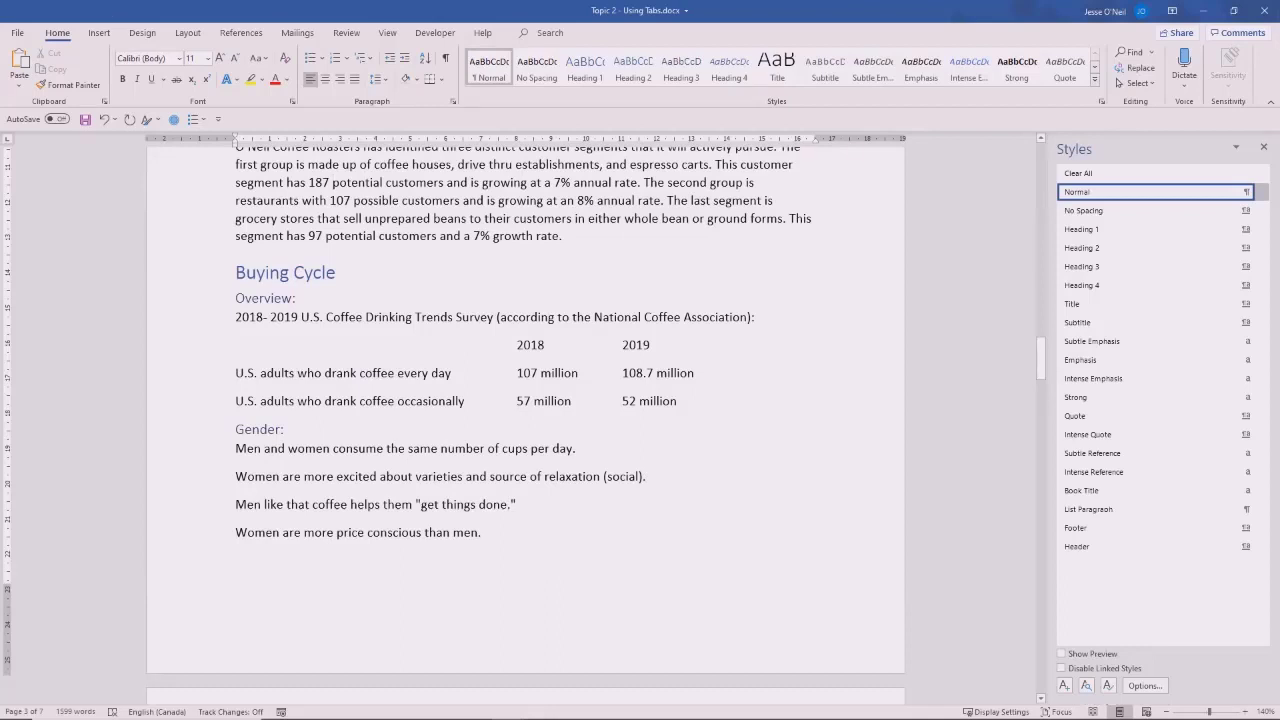
left_click_drag(221, 534, 221, 449)
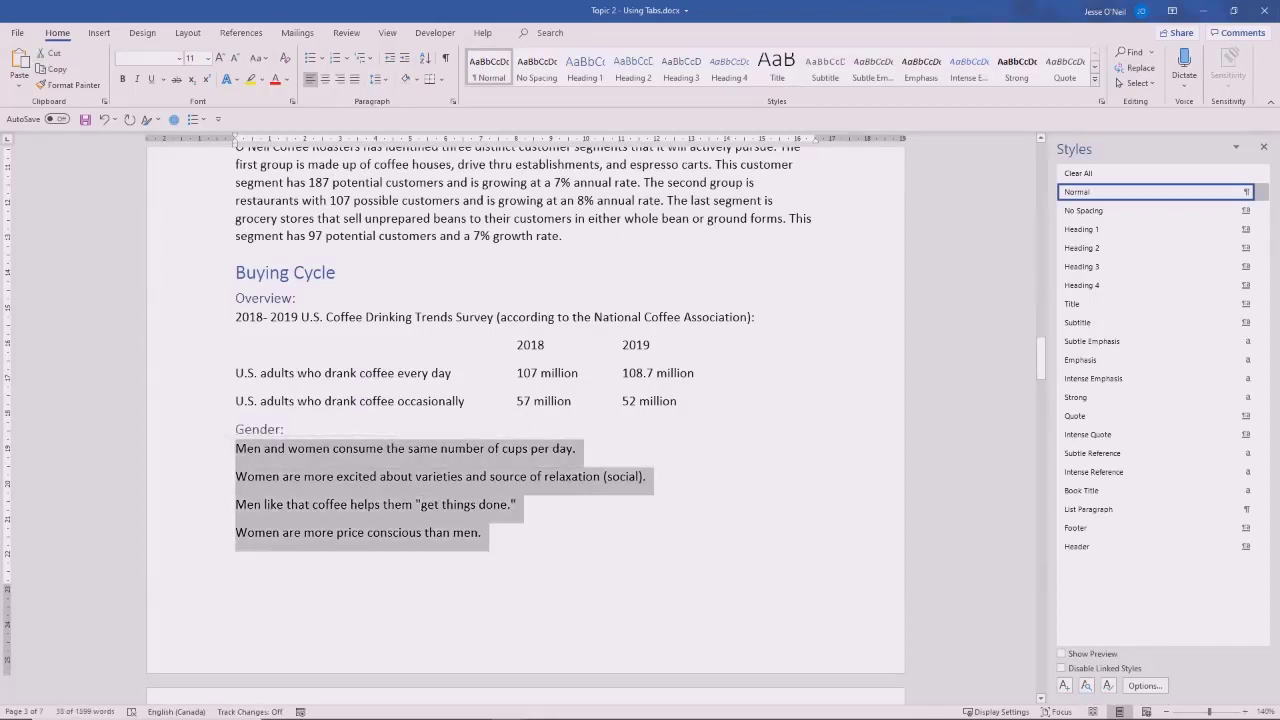
left_click(193, 119)
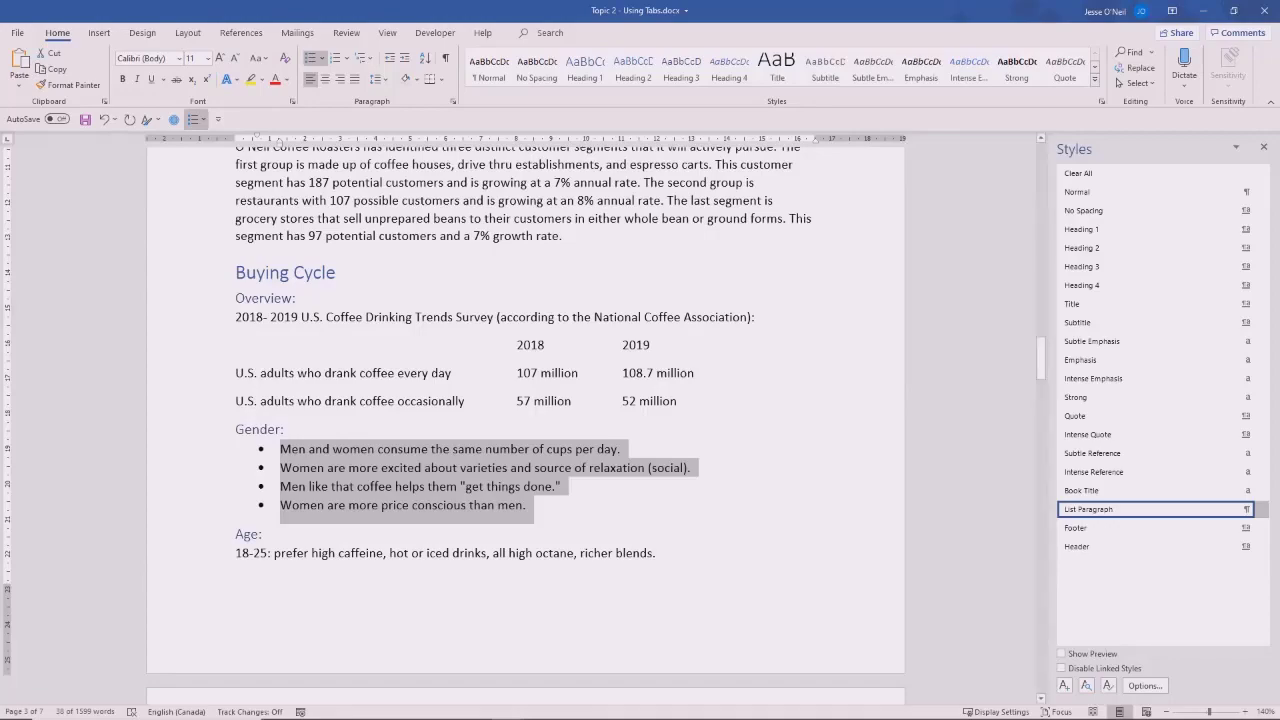
- Close the Styles pane and return to the Market Analysis page, placing the cursor after "fiscal success" in Introduction/Goals
left_click(300, 298)
scroll(300, 298, "up", 20)
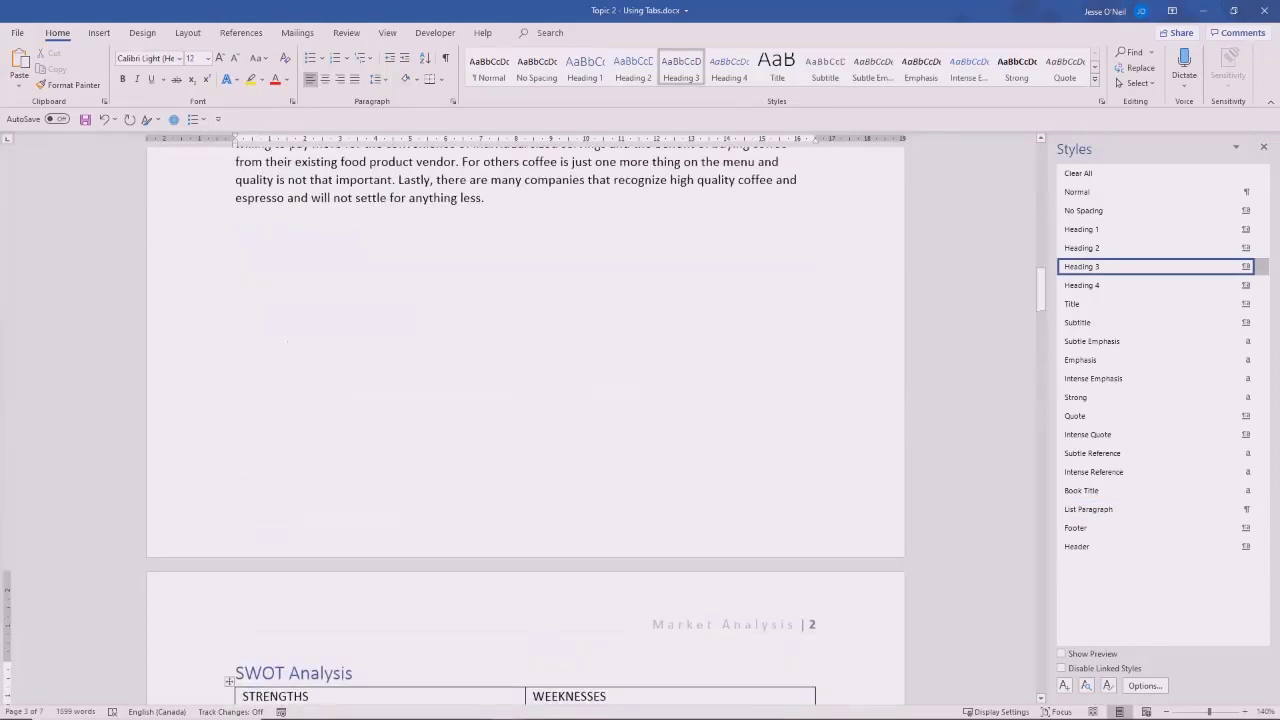
scroll(519, 420, "up", 9)
scroll(519, 420, "down", 9)
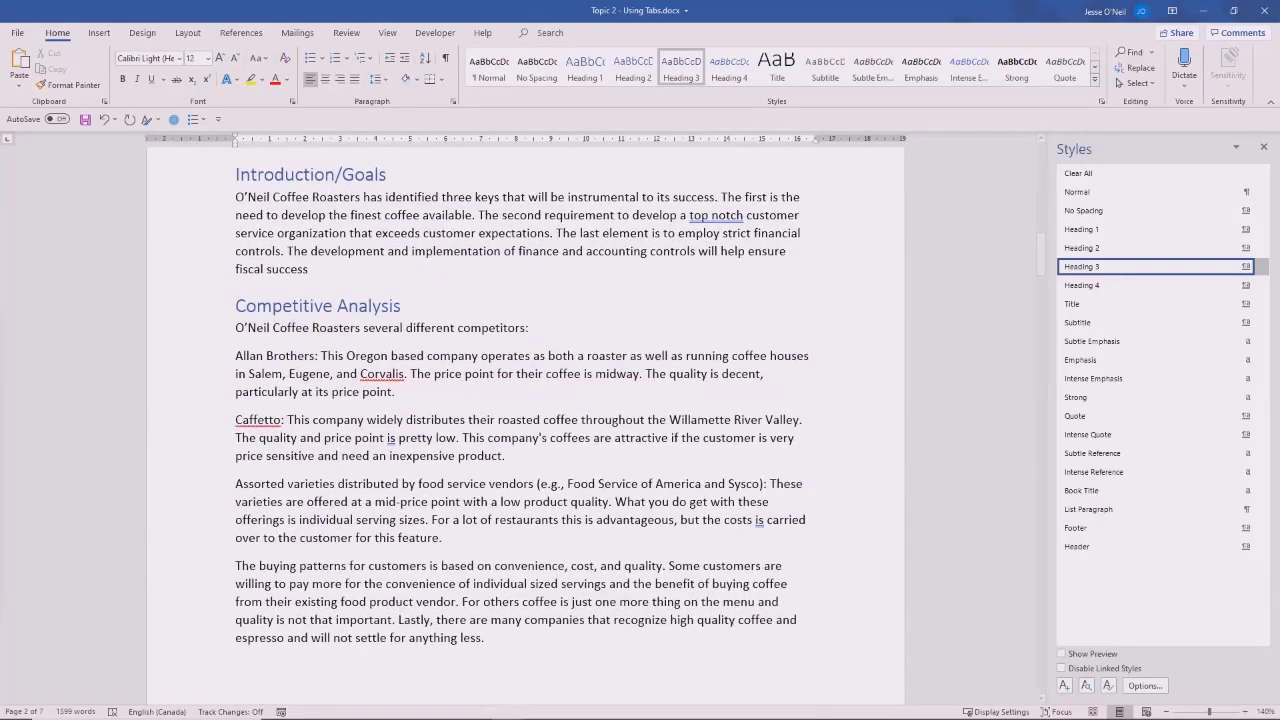
left_click(1264, 147)
left_click(425, 269)
scroll(425, 269, "up", 3)
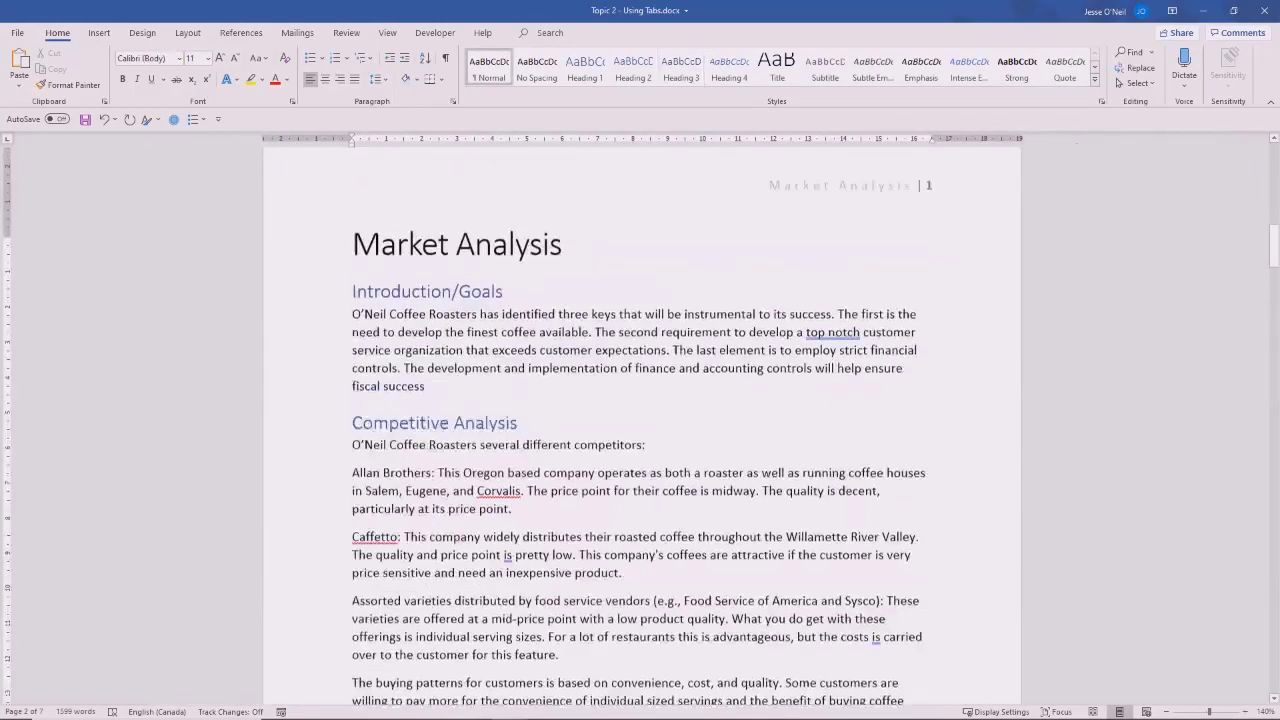
scroll(642, 427, "up", 1)
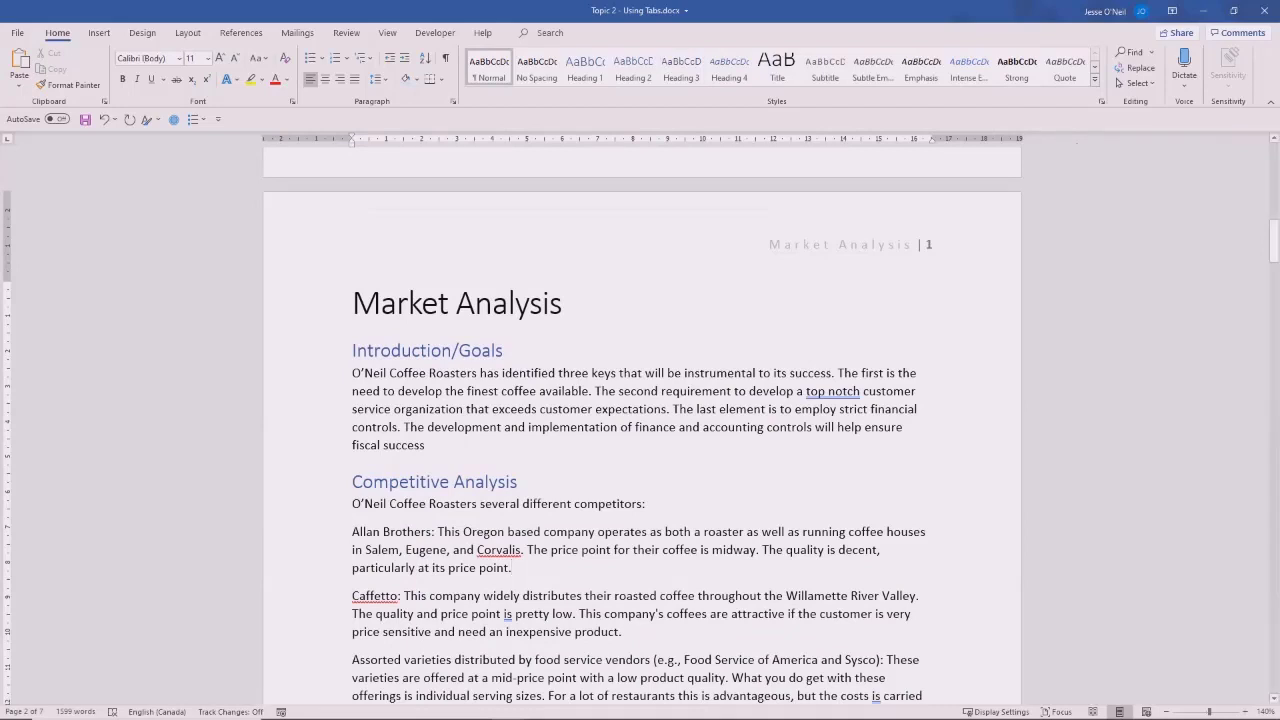
- Select the Market Analysis title to check its applied style, and place the cursor back in the Introduction/Goals paragraph
left_click_drag(353, 304, 582, 304)
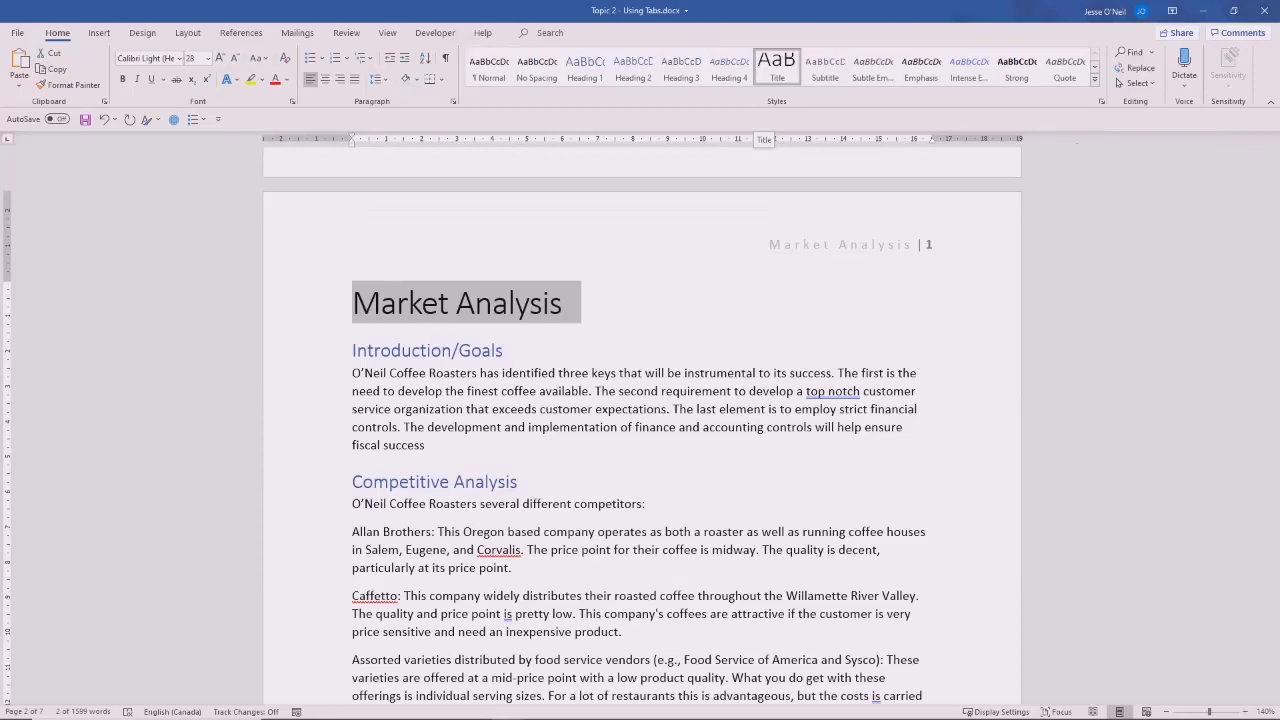
left_click(492, 303)
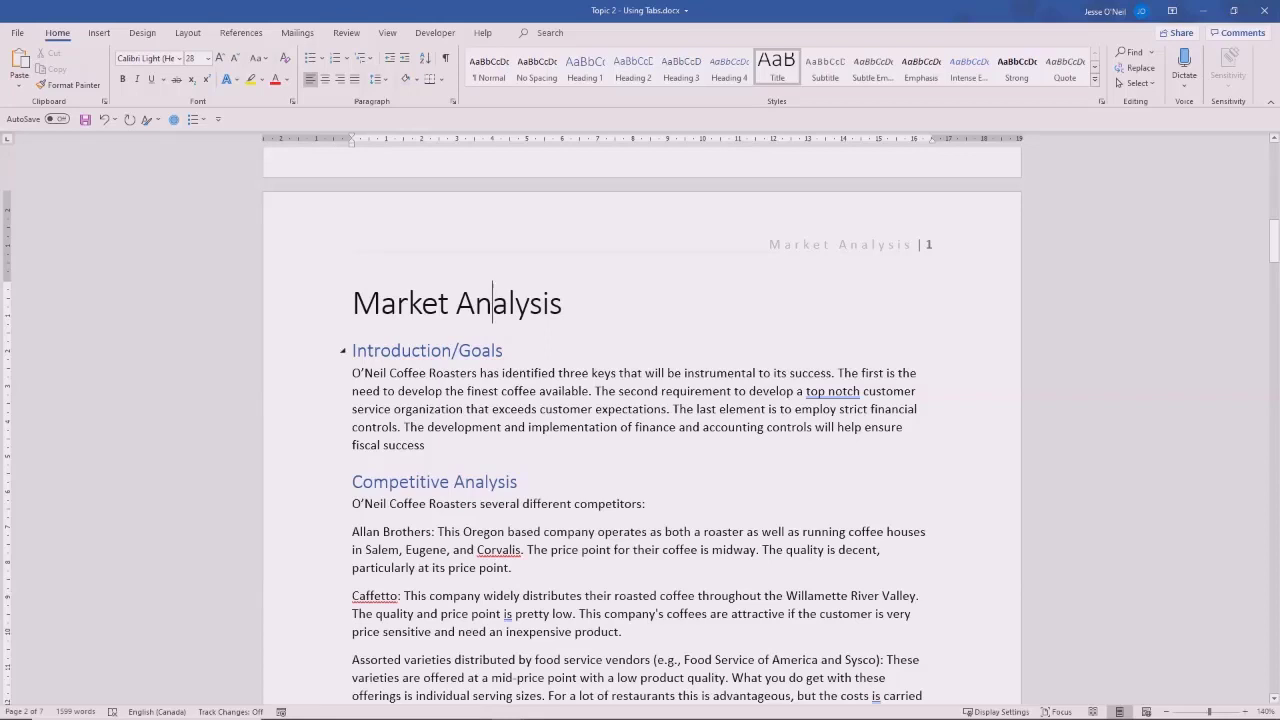
left_click(575, 372)
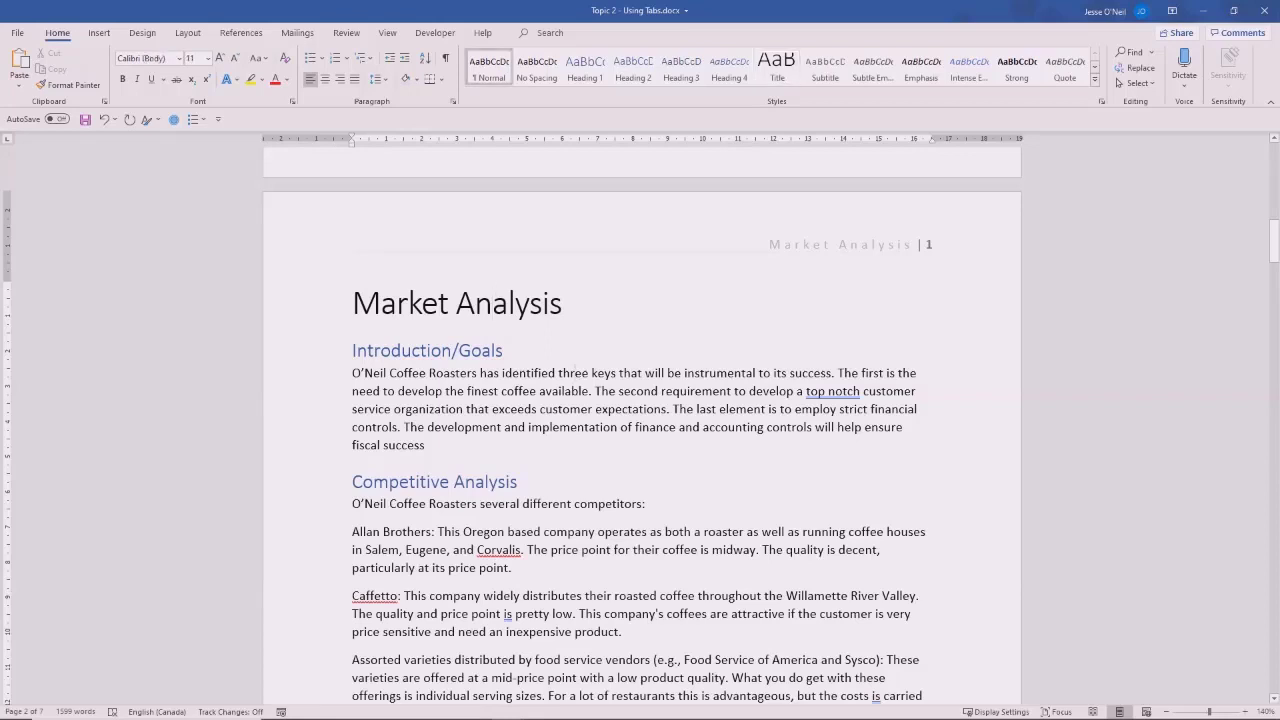
triple_click(563, 302)
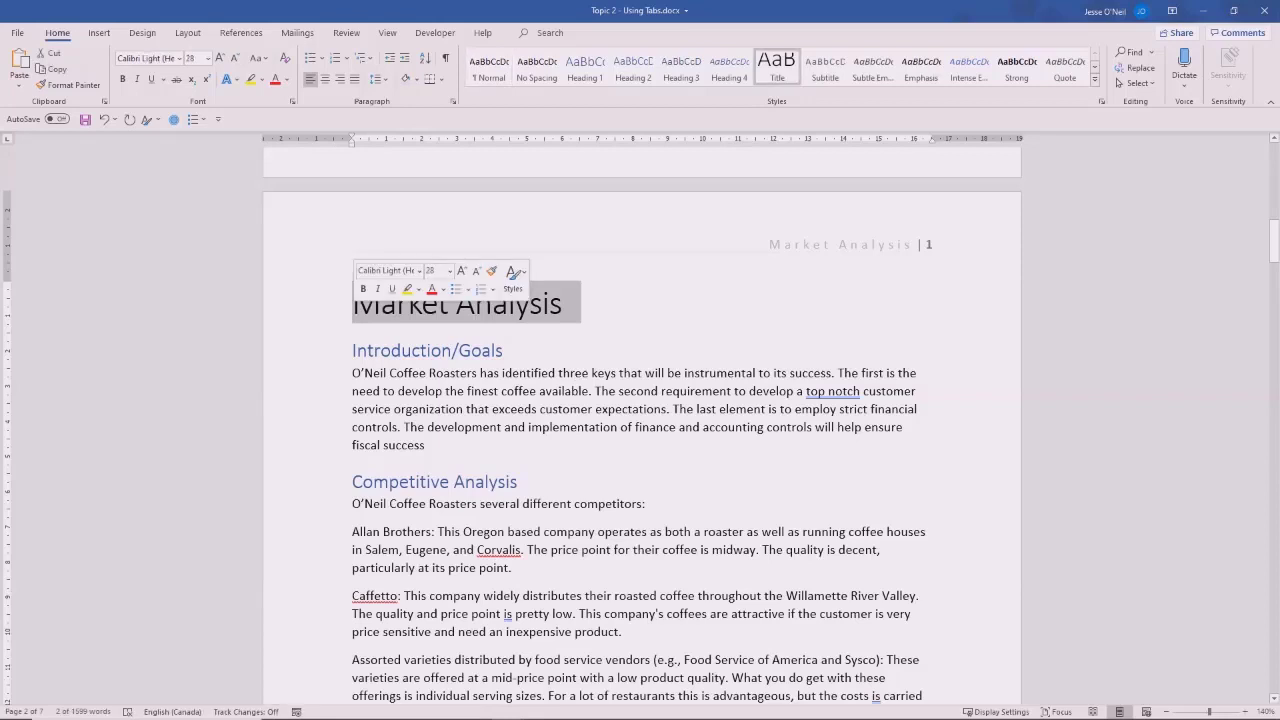
left_click(491, 409)
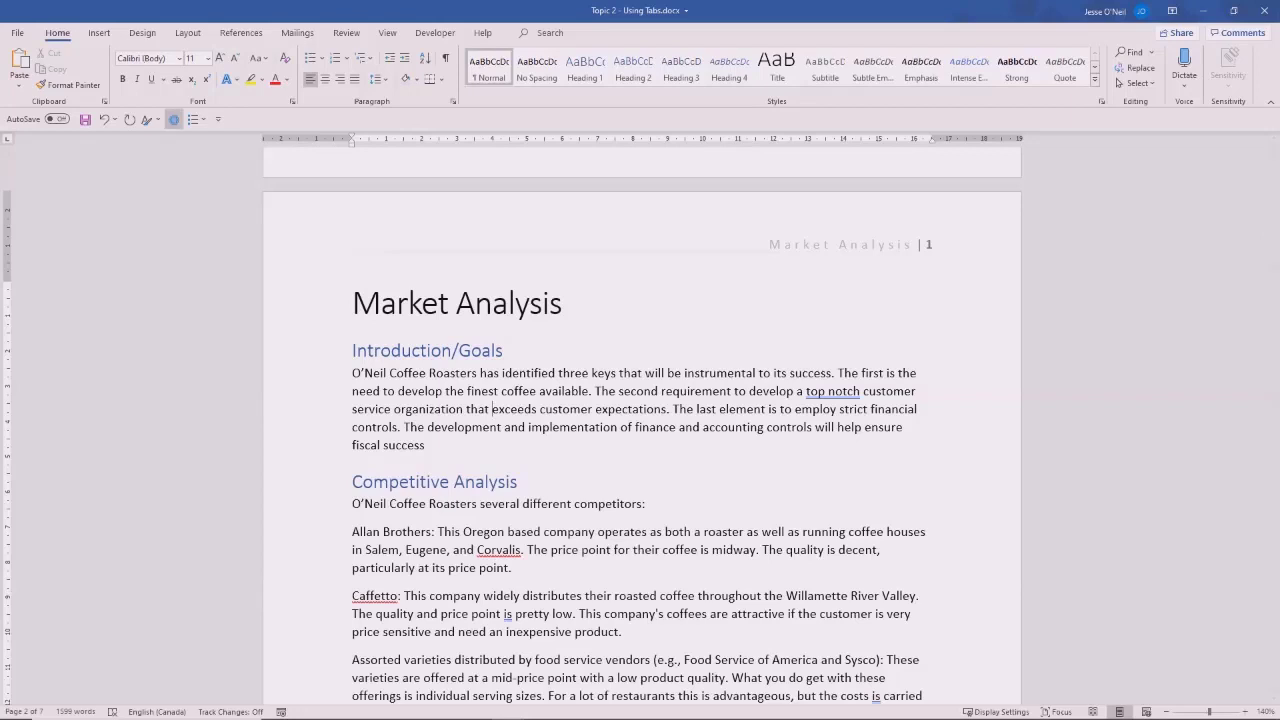
- Review the available page and section break types, including the Next Page section break, without inserting one
left_click(188, 32)
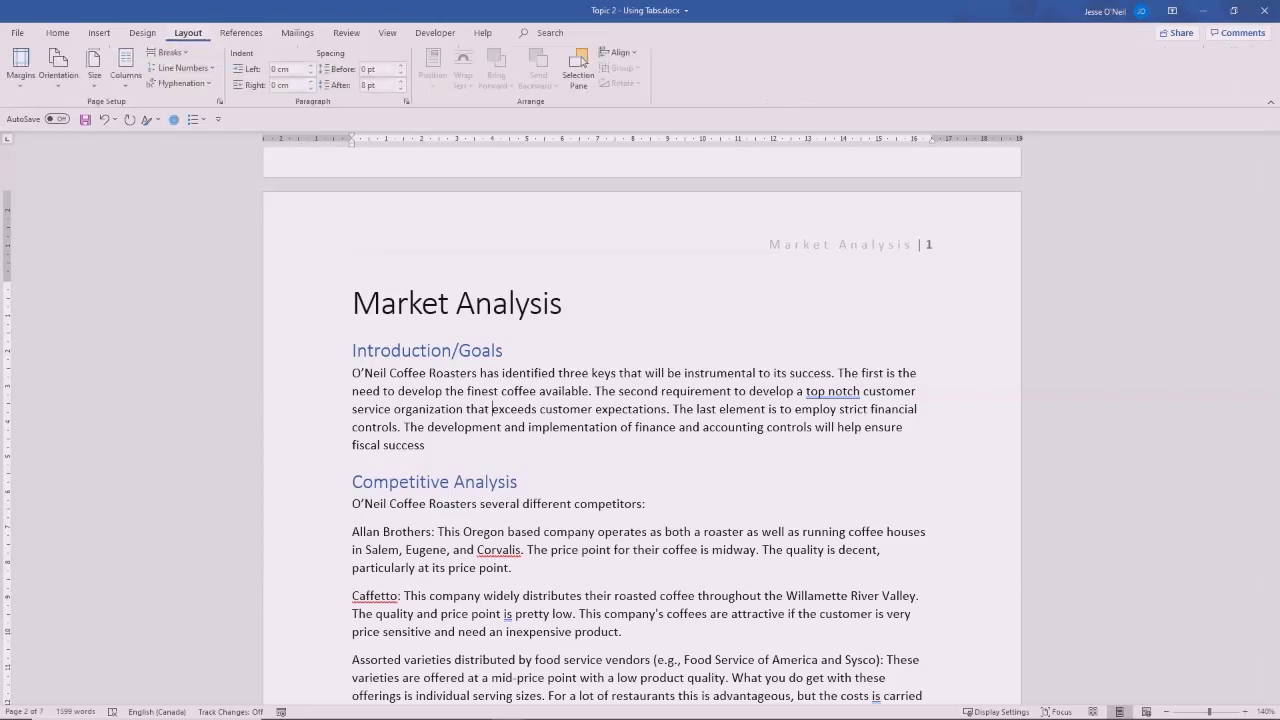
left_click(168, 52)
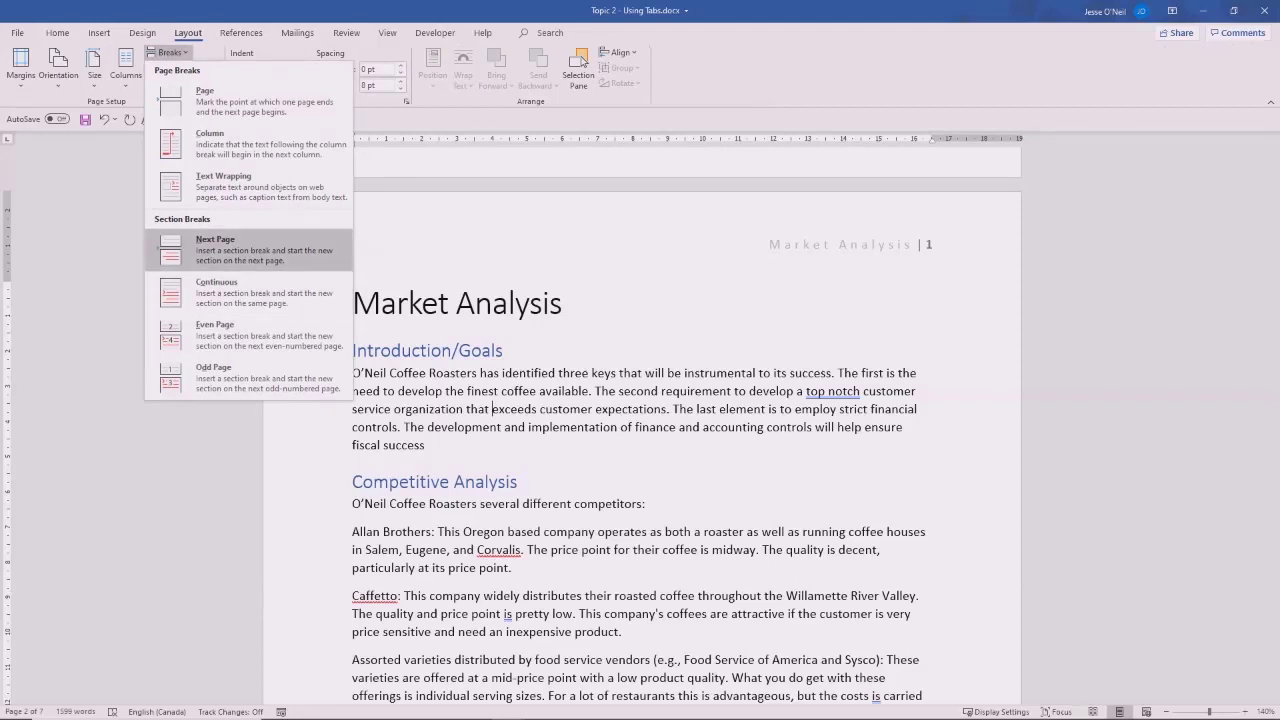
key("Escape")
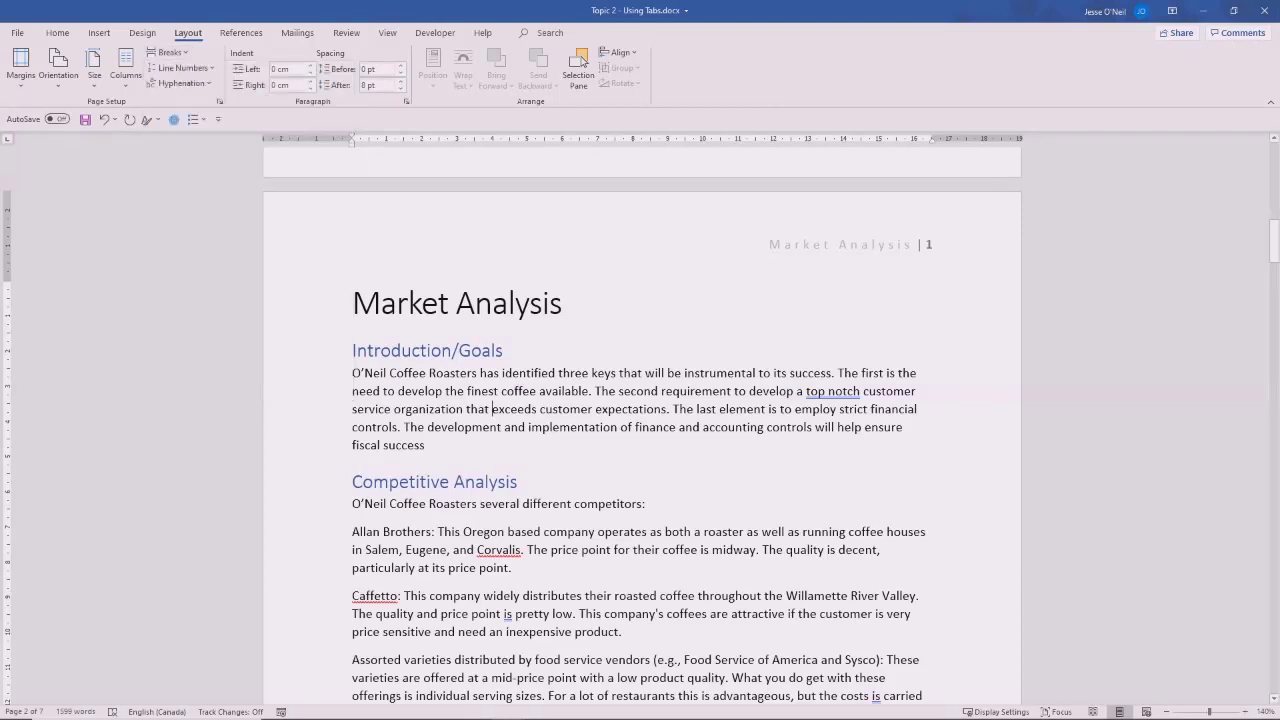
- Show the formatting marks and check the cover page for its section break
key("ctrl+shift+8")
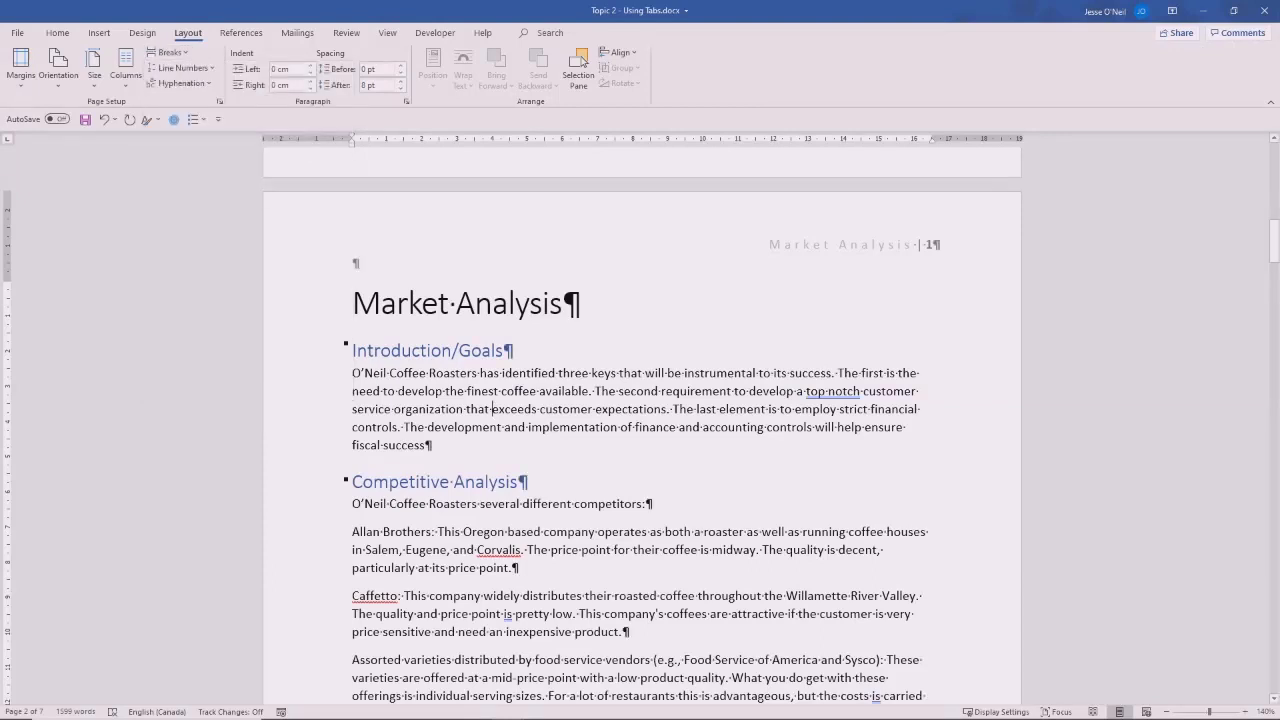
scroll(642, 420, "up", 8)
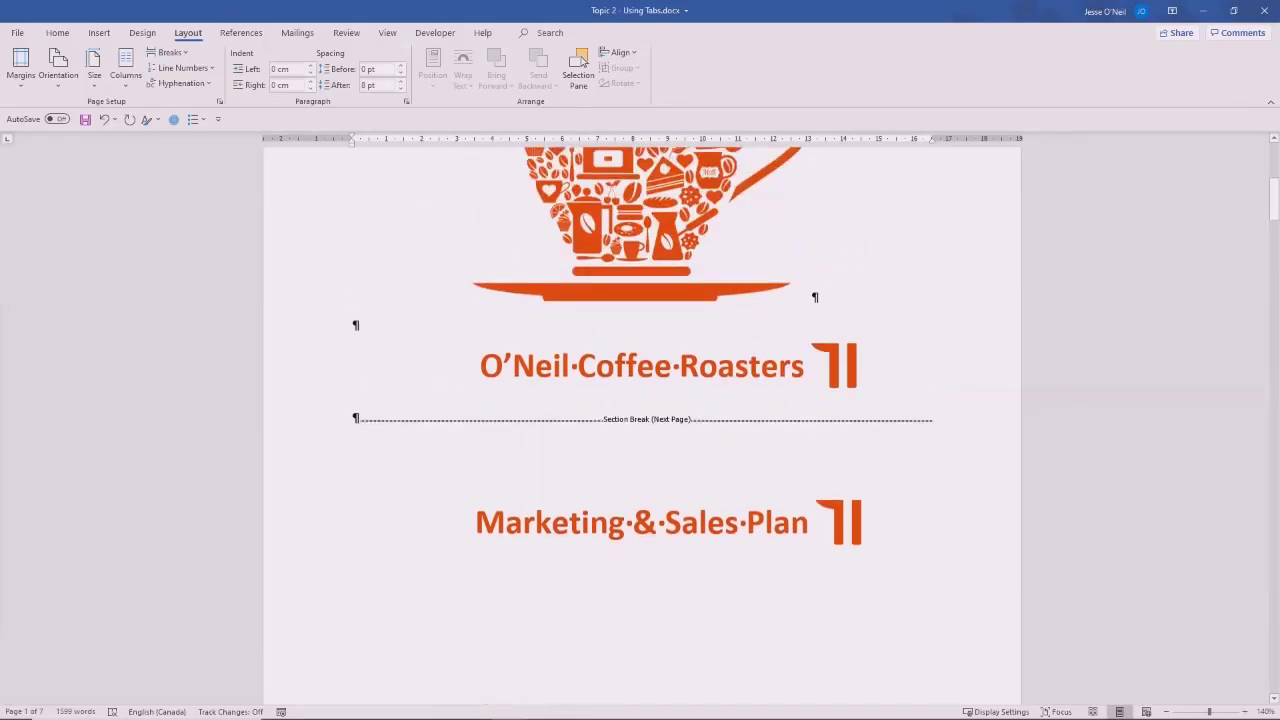
scroll(581, 60, "up", 4)
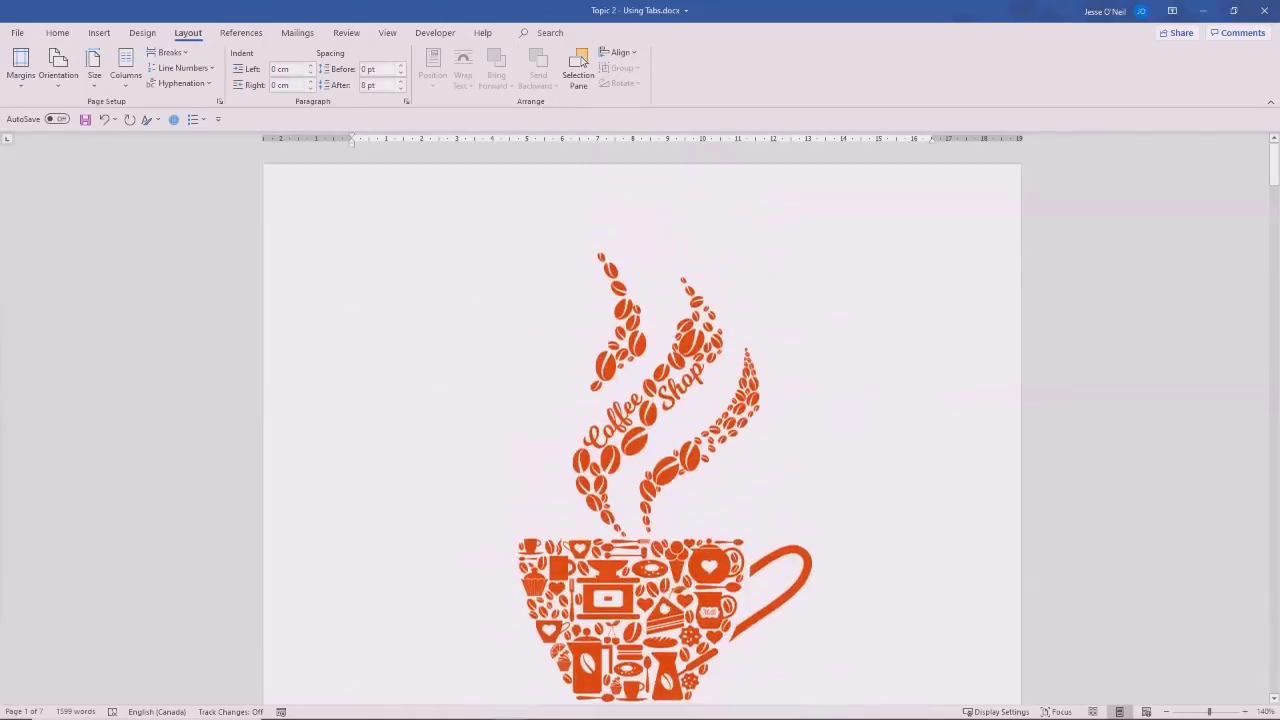
- Examine the section breaks and page headers of the Market Analysis, Our Brand and Strategy sections, ending on the Market Analysis page
scroll(581, 60, "down", 15)
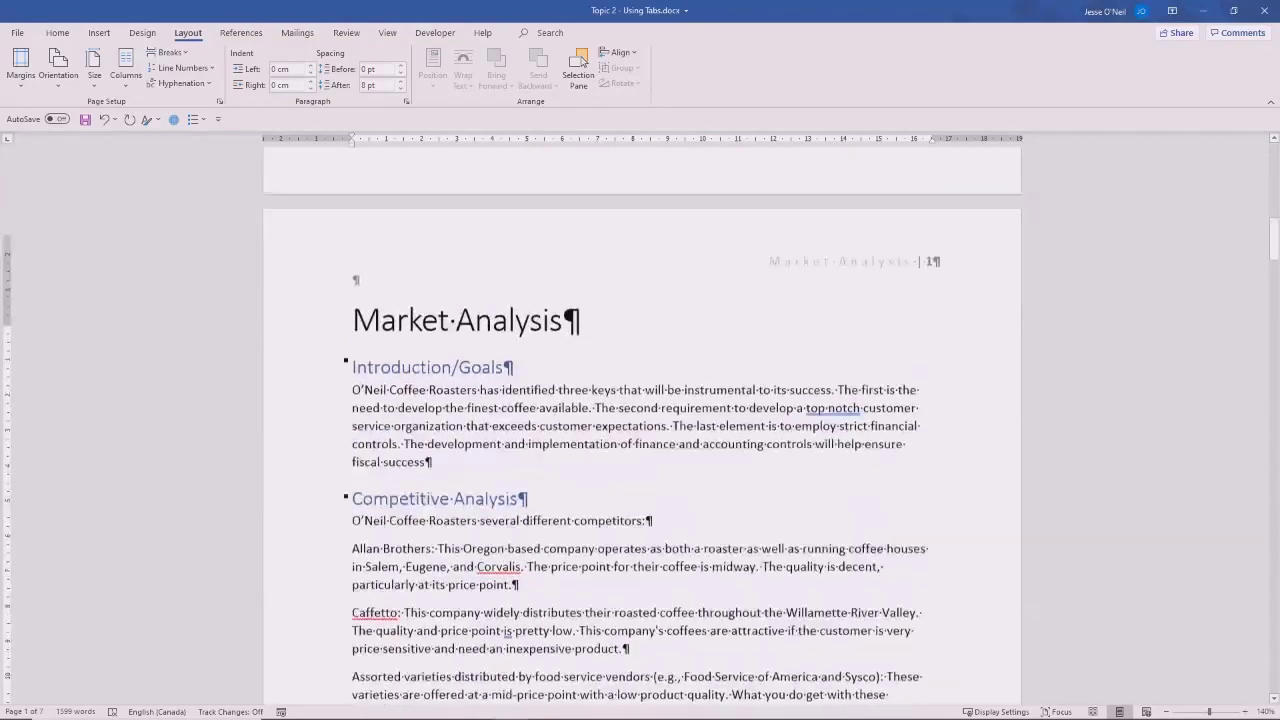
scroll(581, 60, "down", 15)
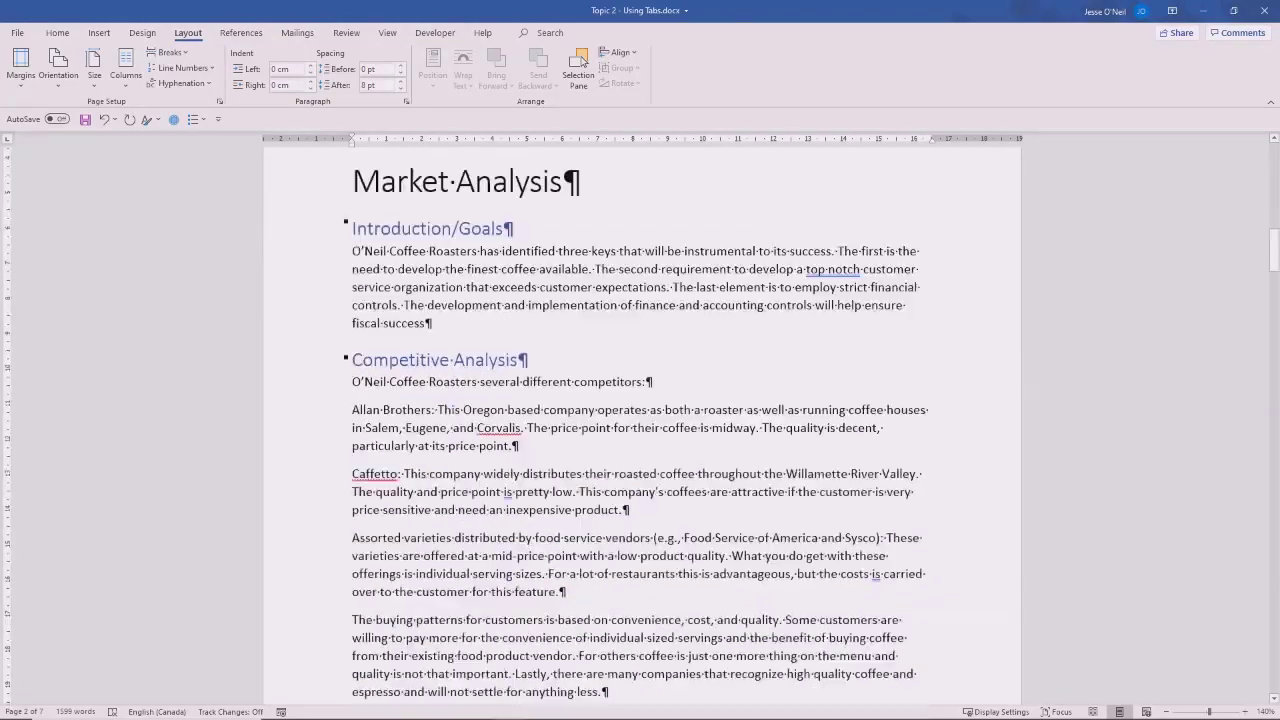
scroll(581, 60, "down", 15)
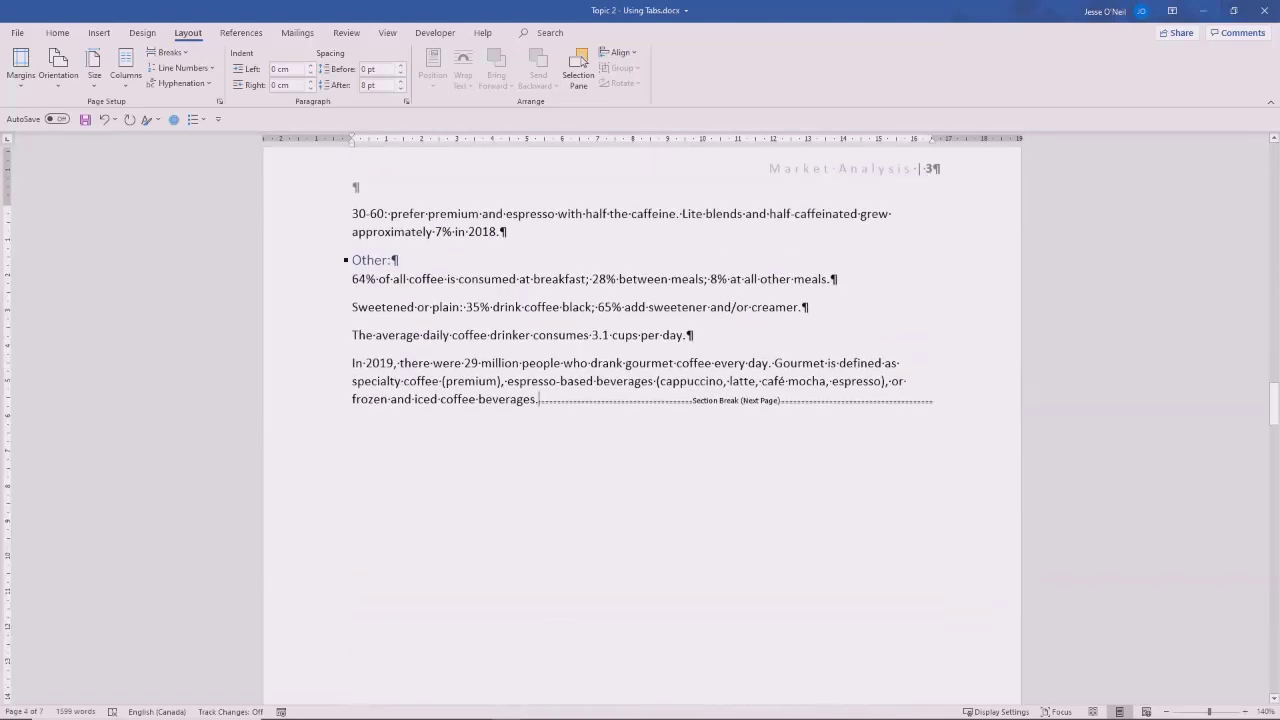
scroll(581, 60, "down", 12)
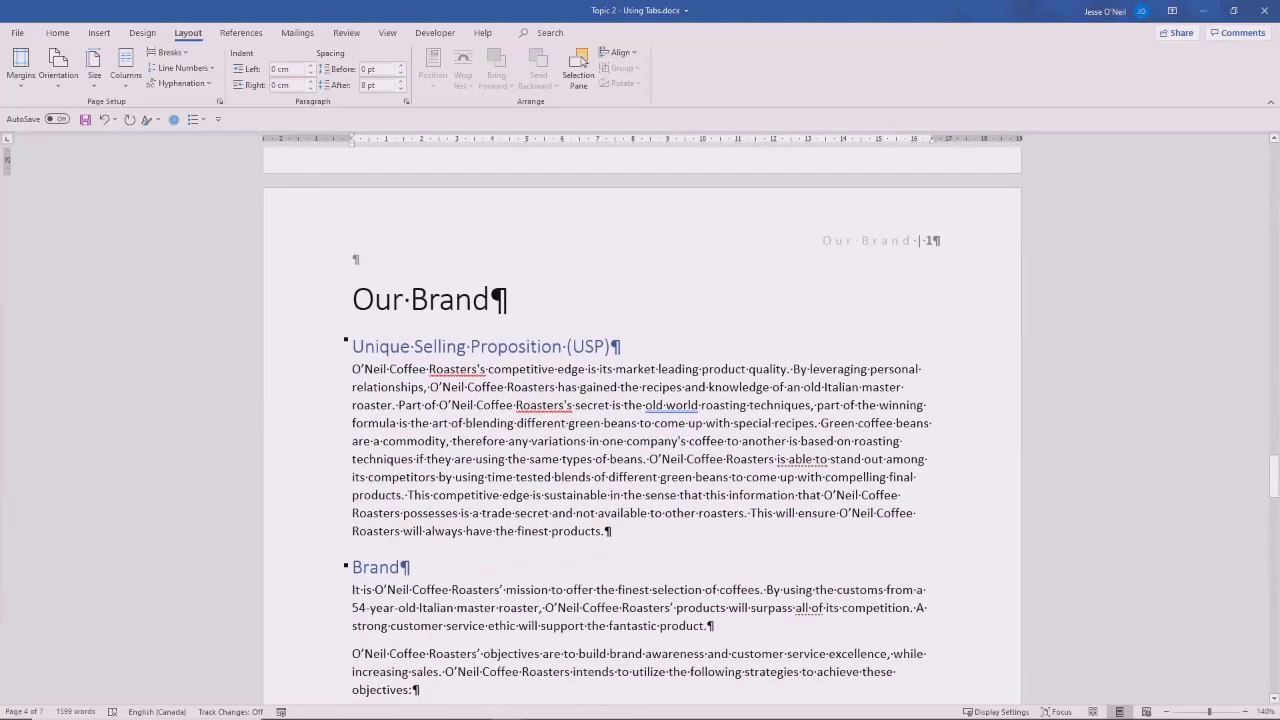
scroll(581, 60, "down", 12)
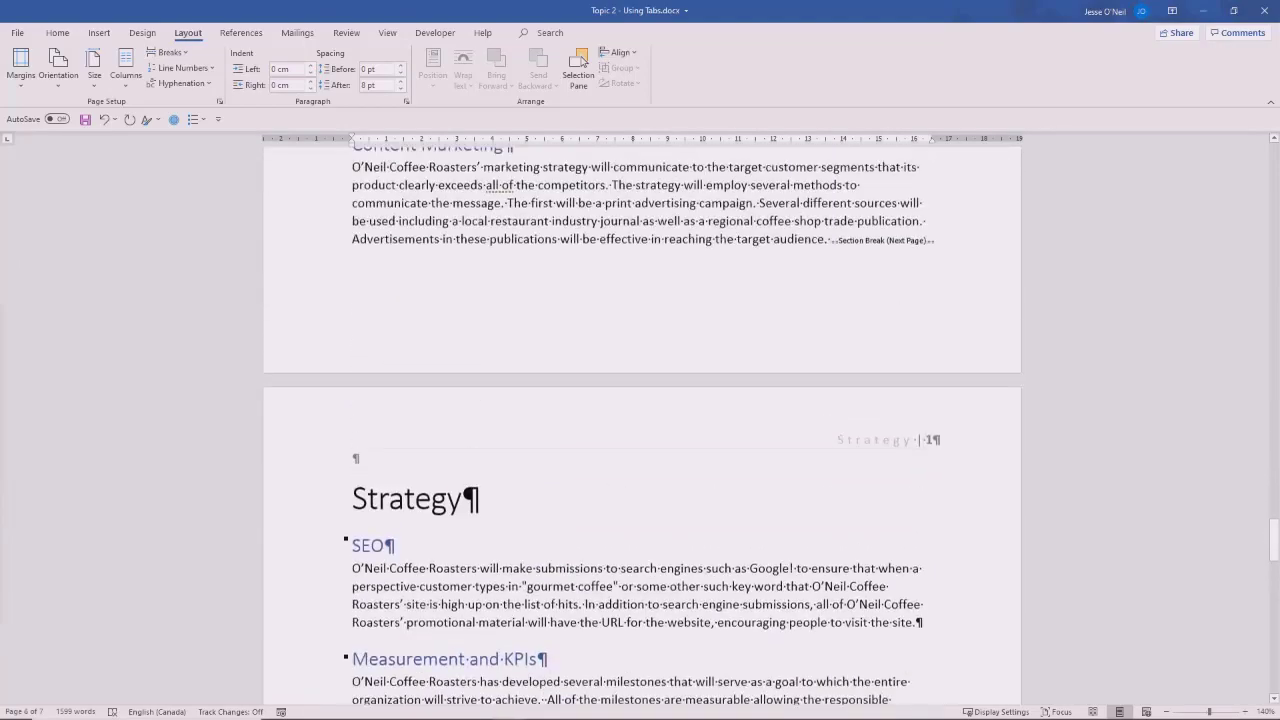
scroll(581, 60, "up", 3)
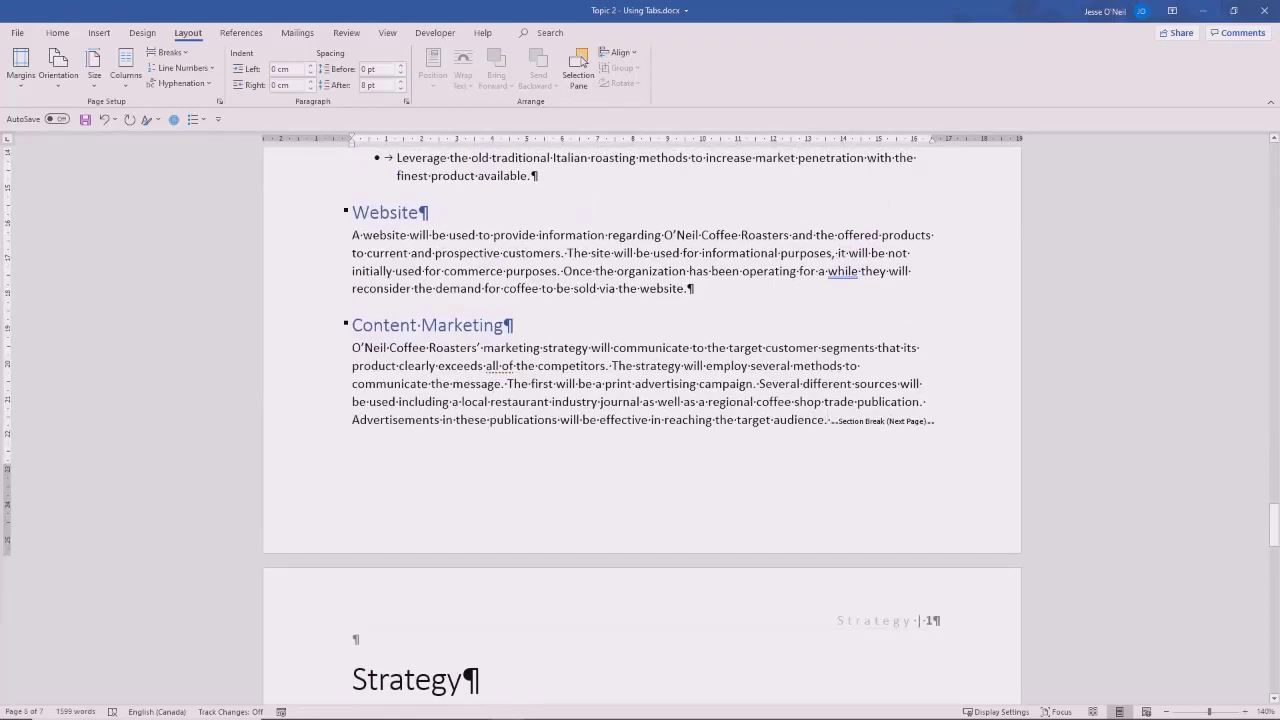
scroll(581, 60, "up", 15)
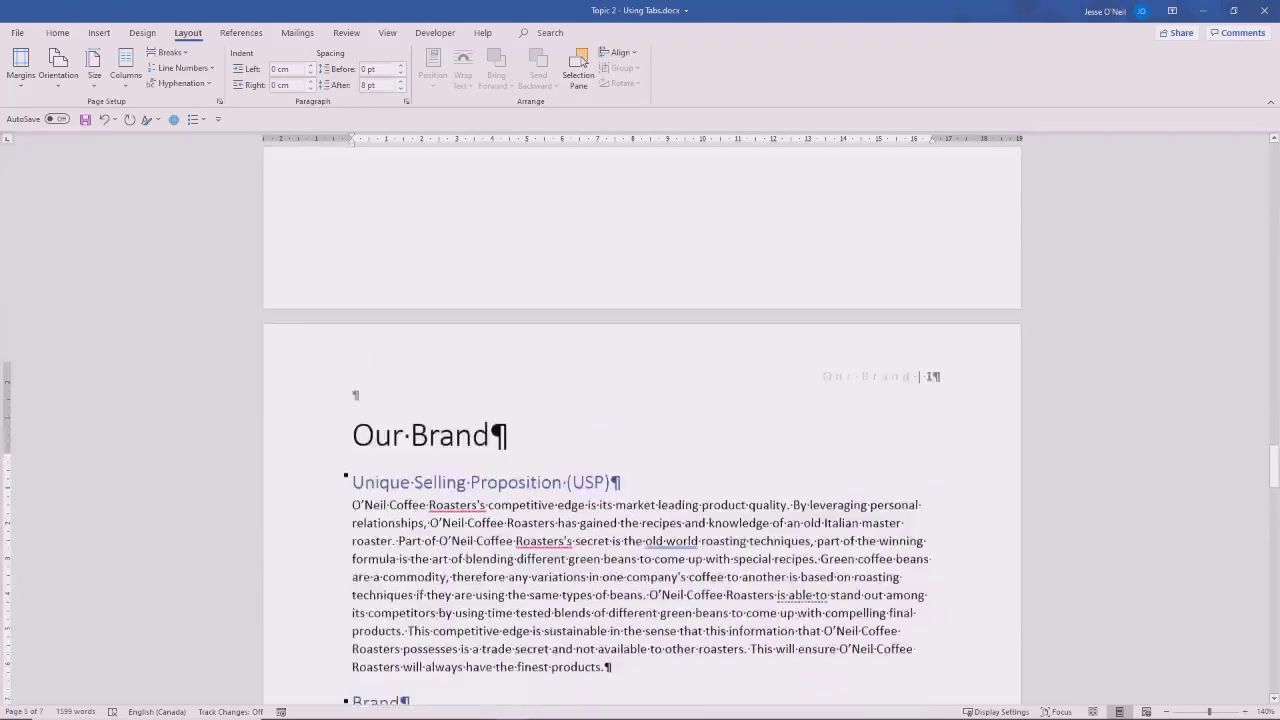
scroll(581, 60, "up", 12)
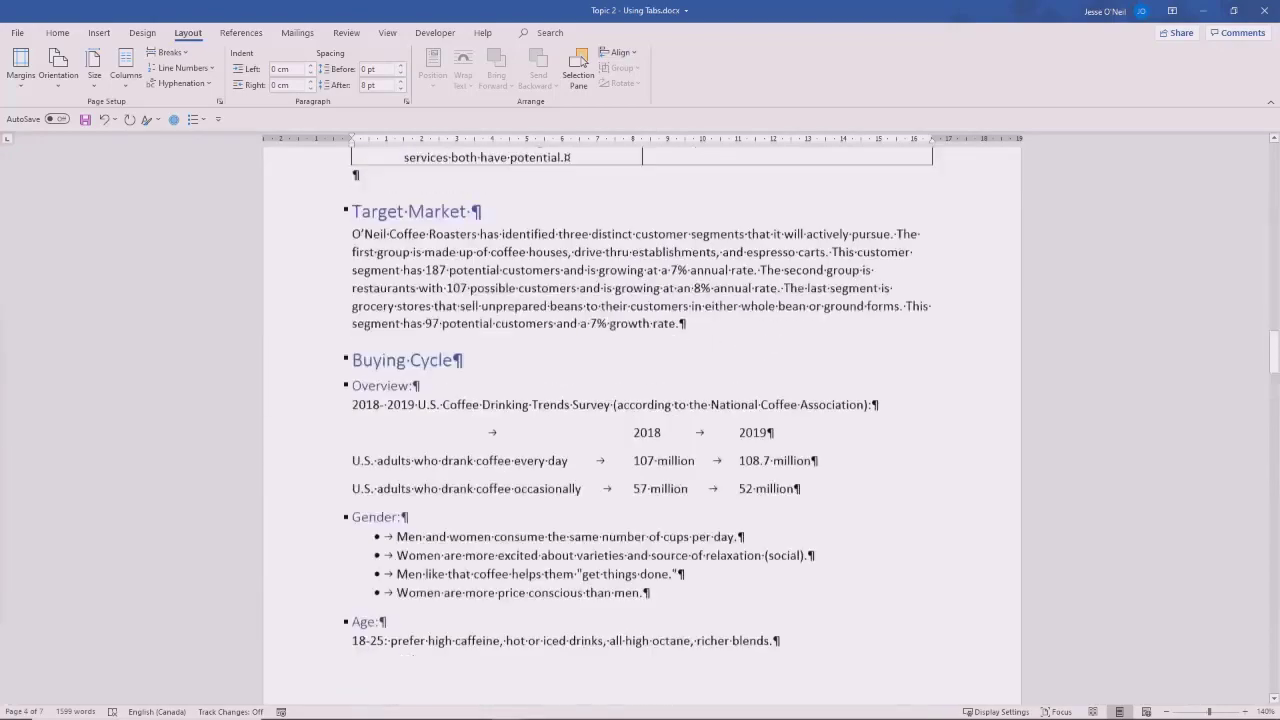
scroll(581, 60, "up", 10)
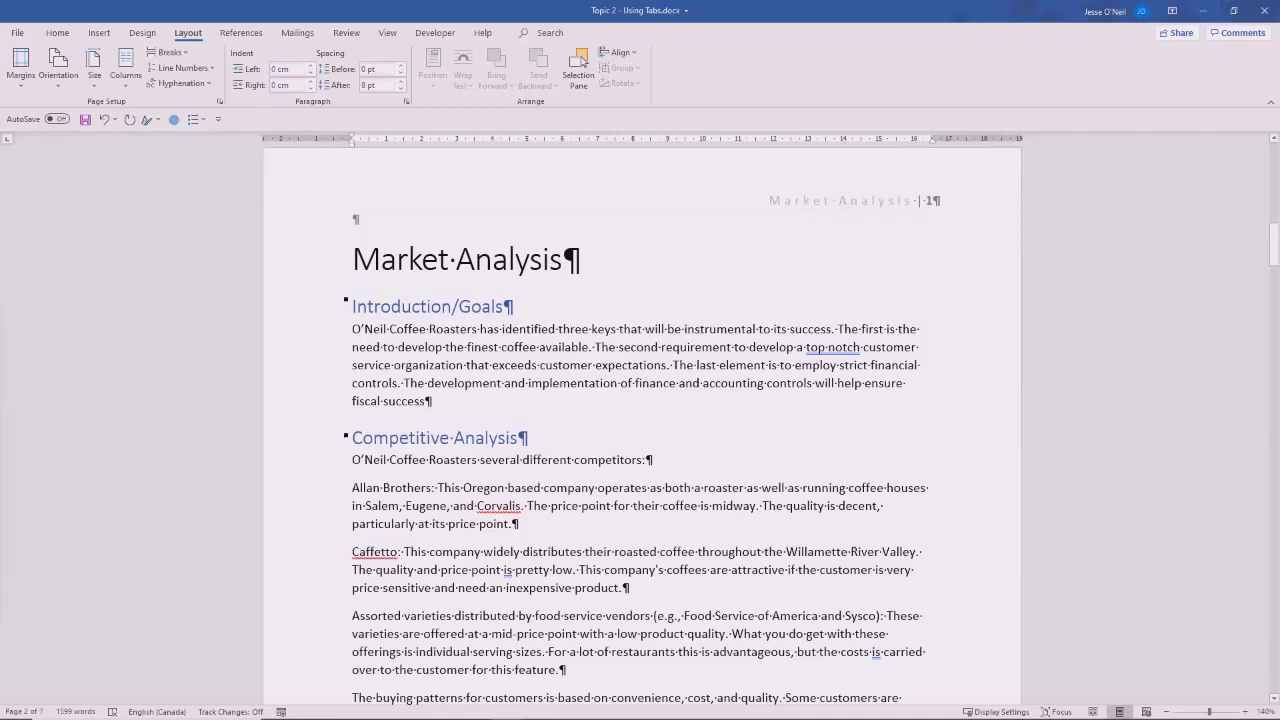
- Open the Market Analysis page header, check its Link to Previous option, and compare it with the Our Brand section's header
double_click(769, 200)
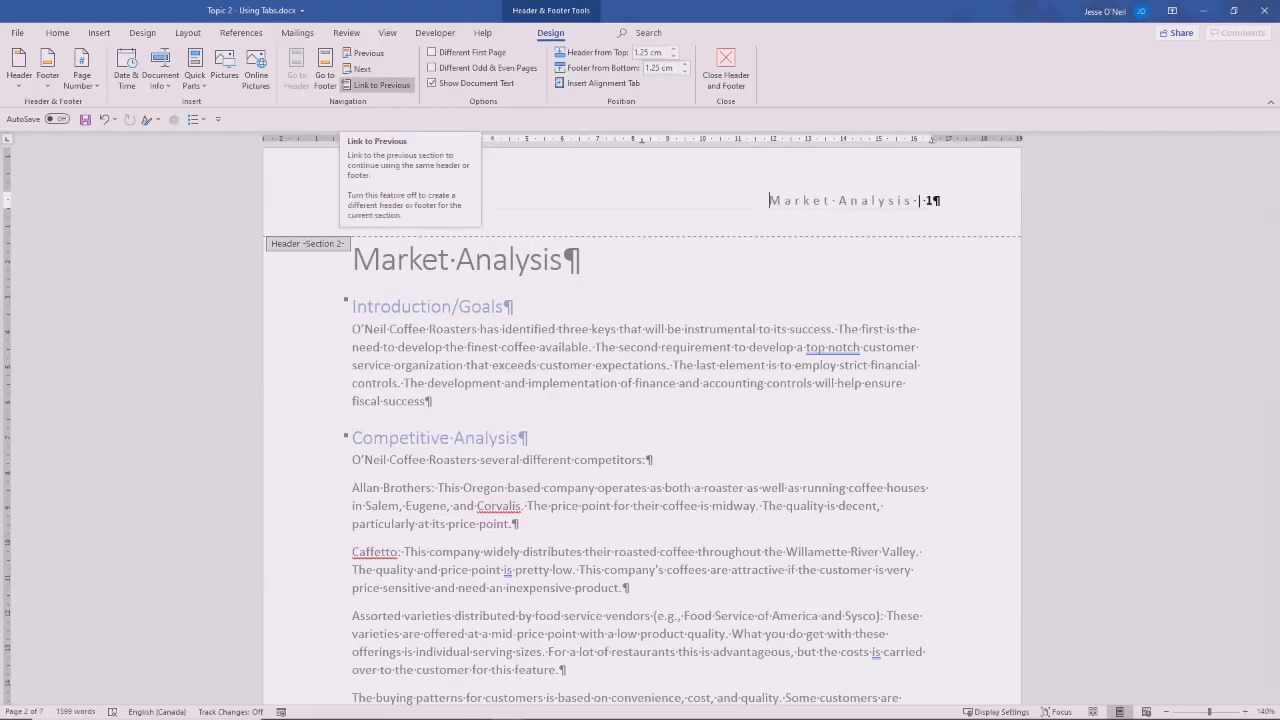
scroll(640, 420, "down", 5)
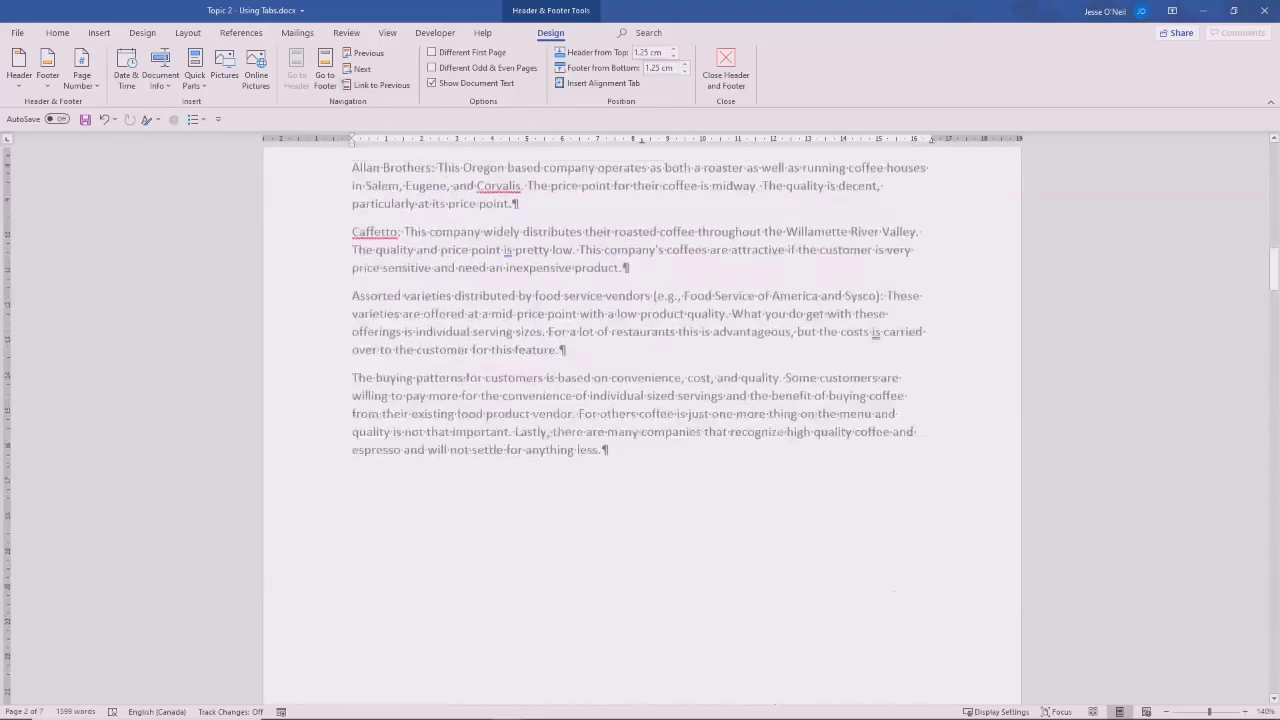
scroll(640, 430, "down", 20)
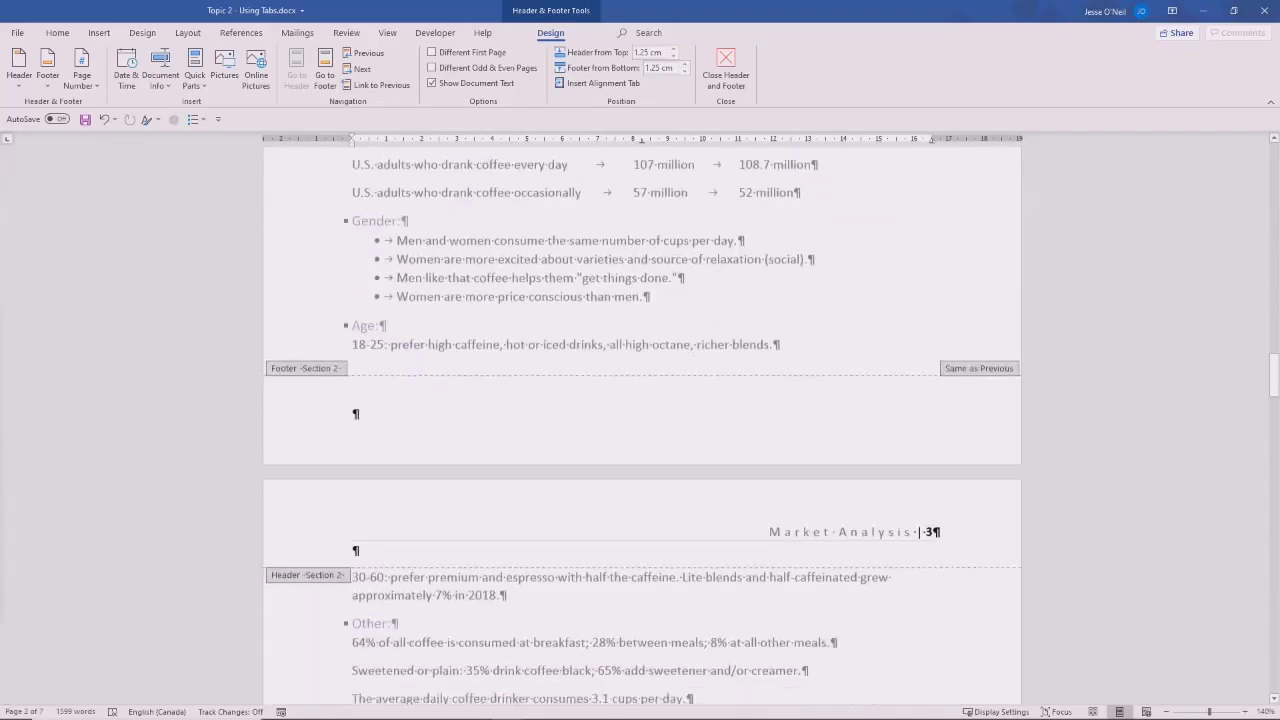
scroll(640, 420, "down", 12)
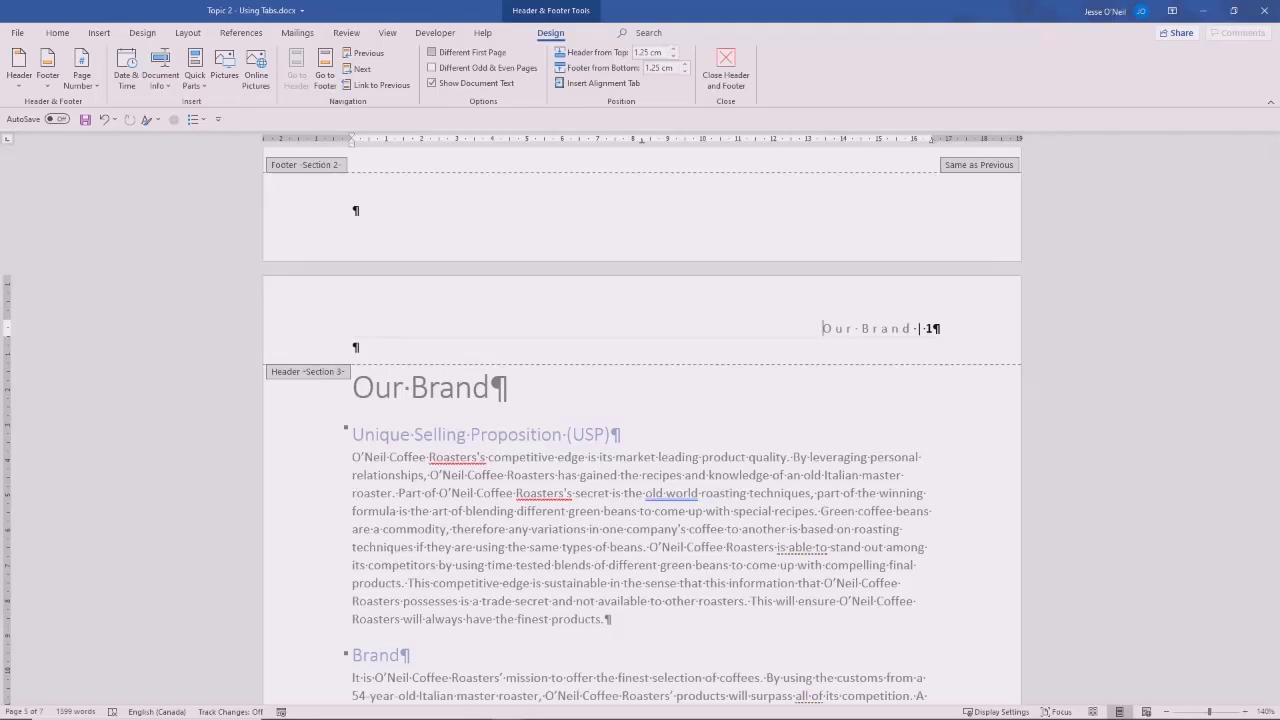
left_click_drag(1273, 476, 1273, 225)
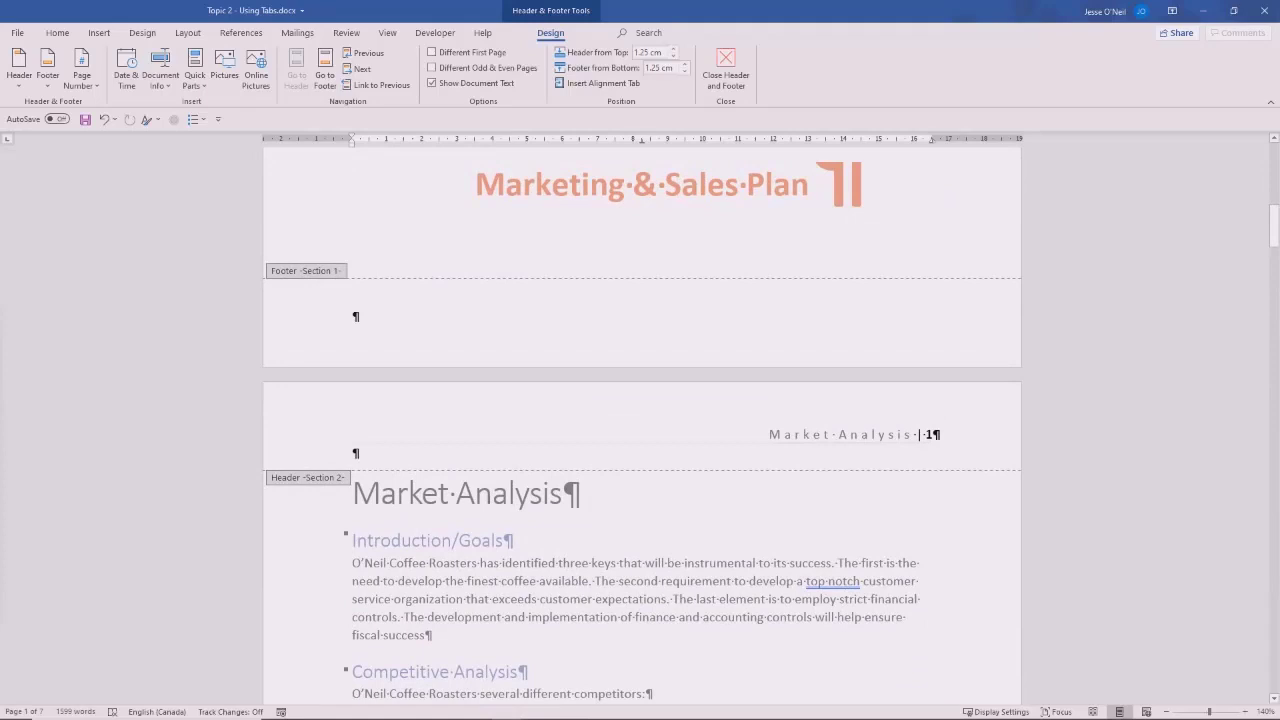